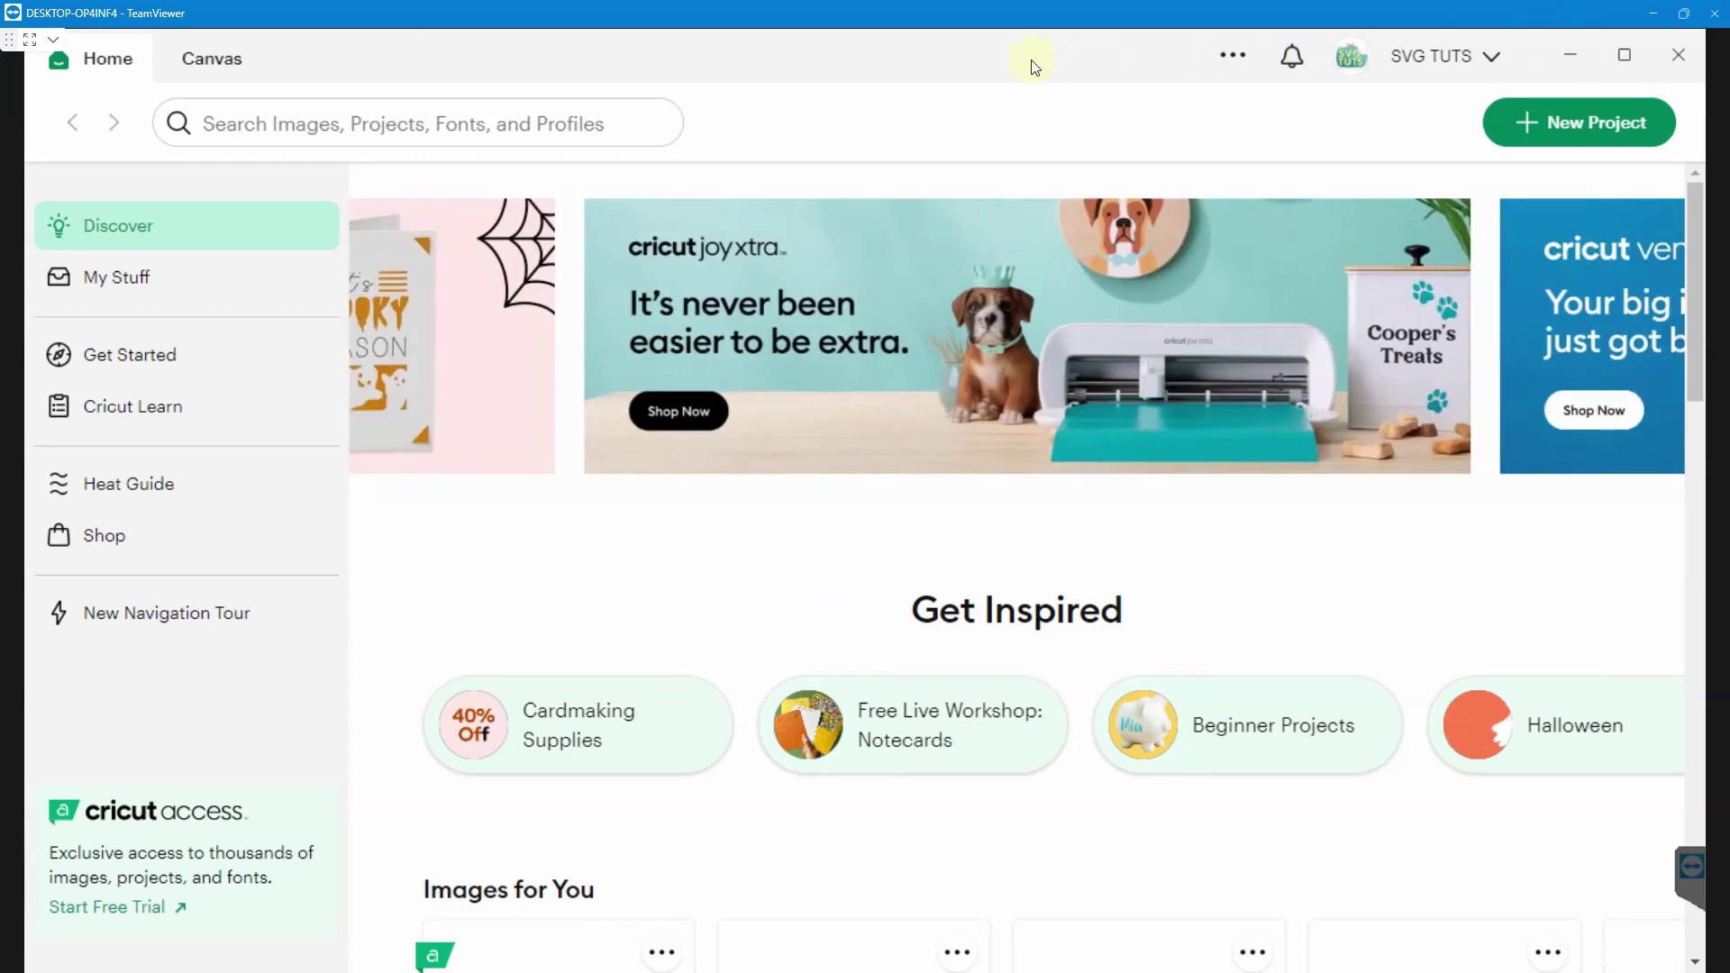
# Switch to the Canvas tab to start a blank Untitled design.
pyautogui.click(233, 56)
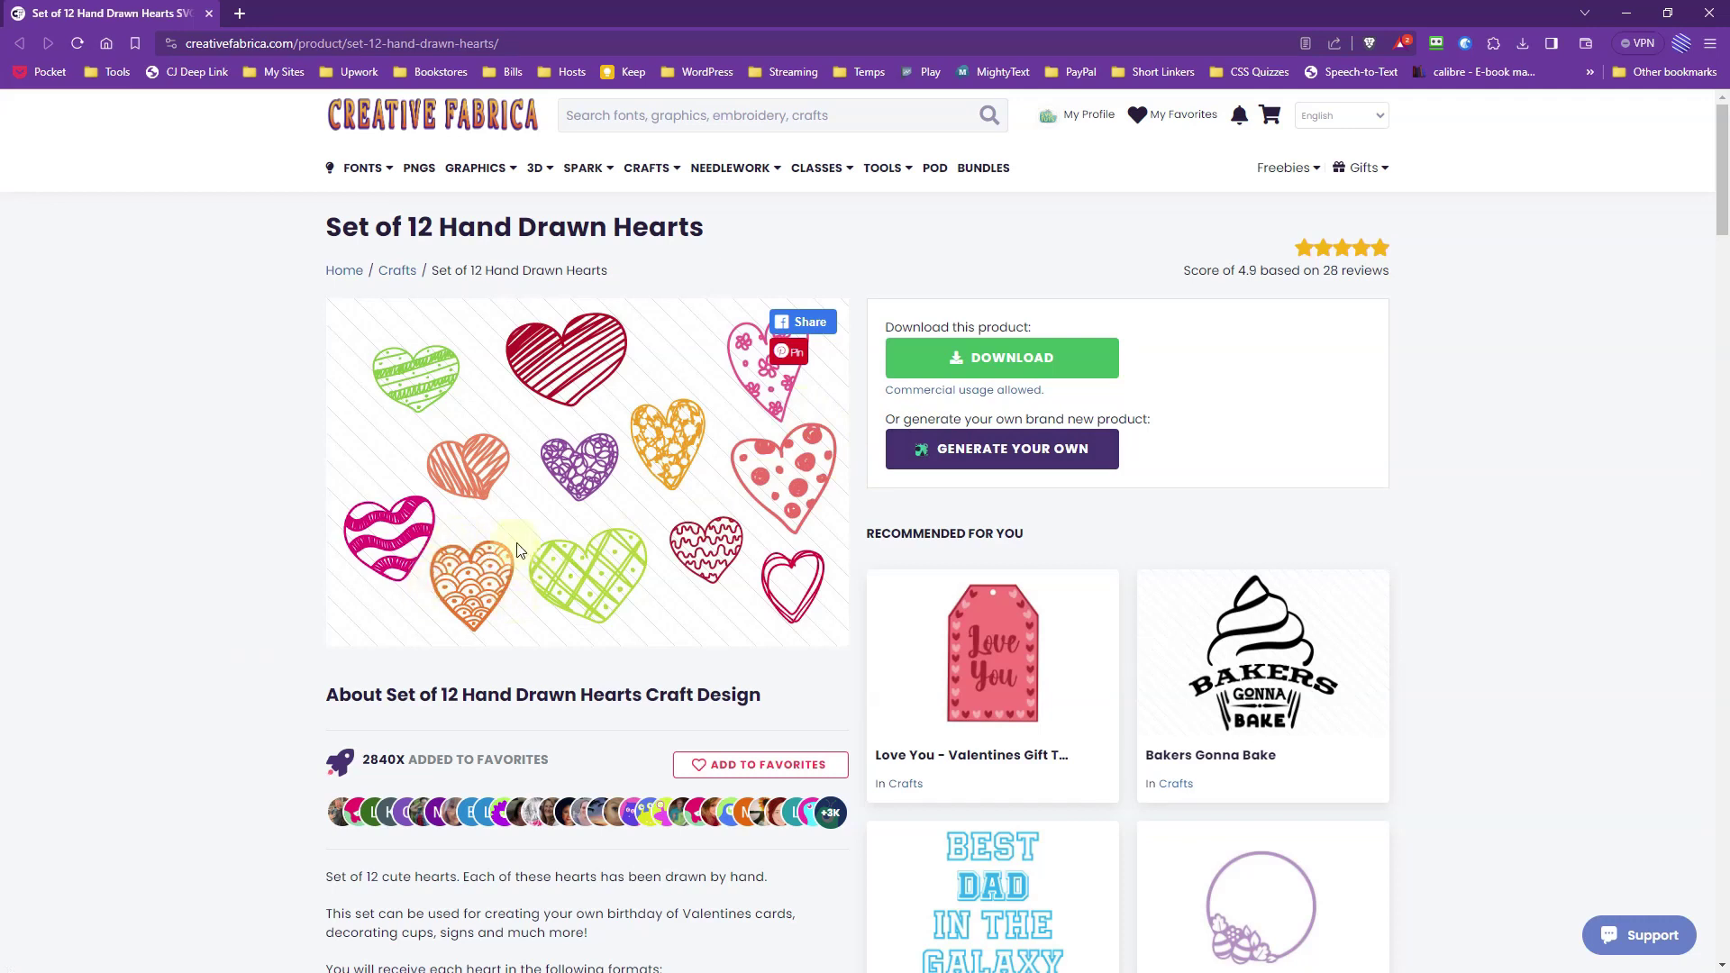
pyautogui.scroll(-5, 450, 522)
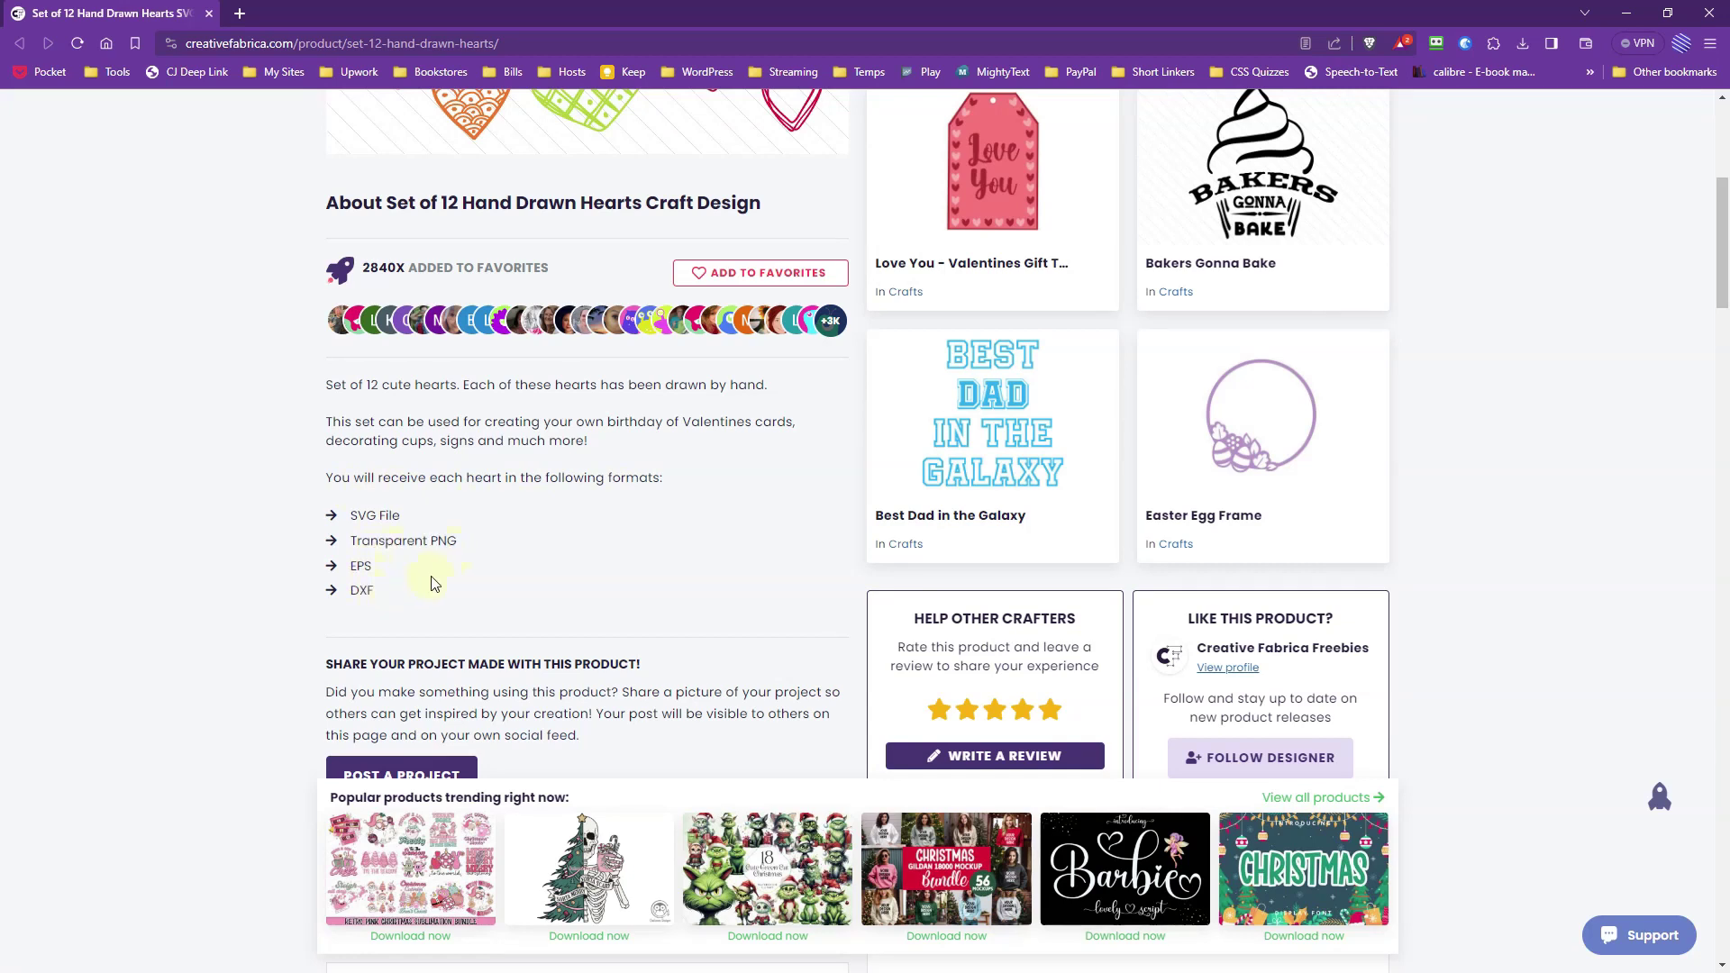
pyautogui.moveTo(463, 541); pyautogui.dragTo(352, 517)
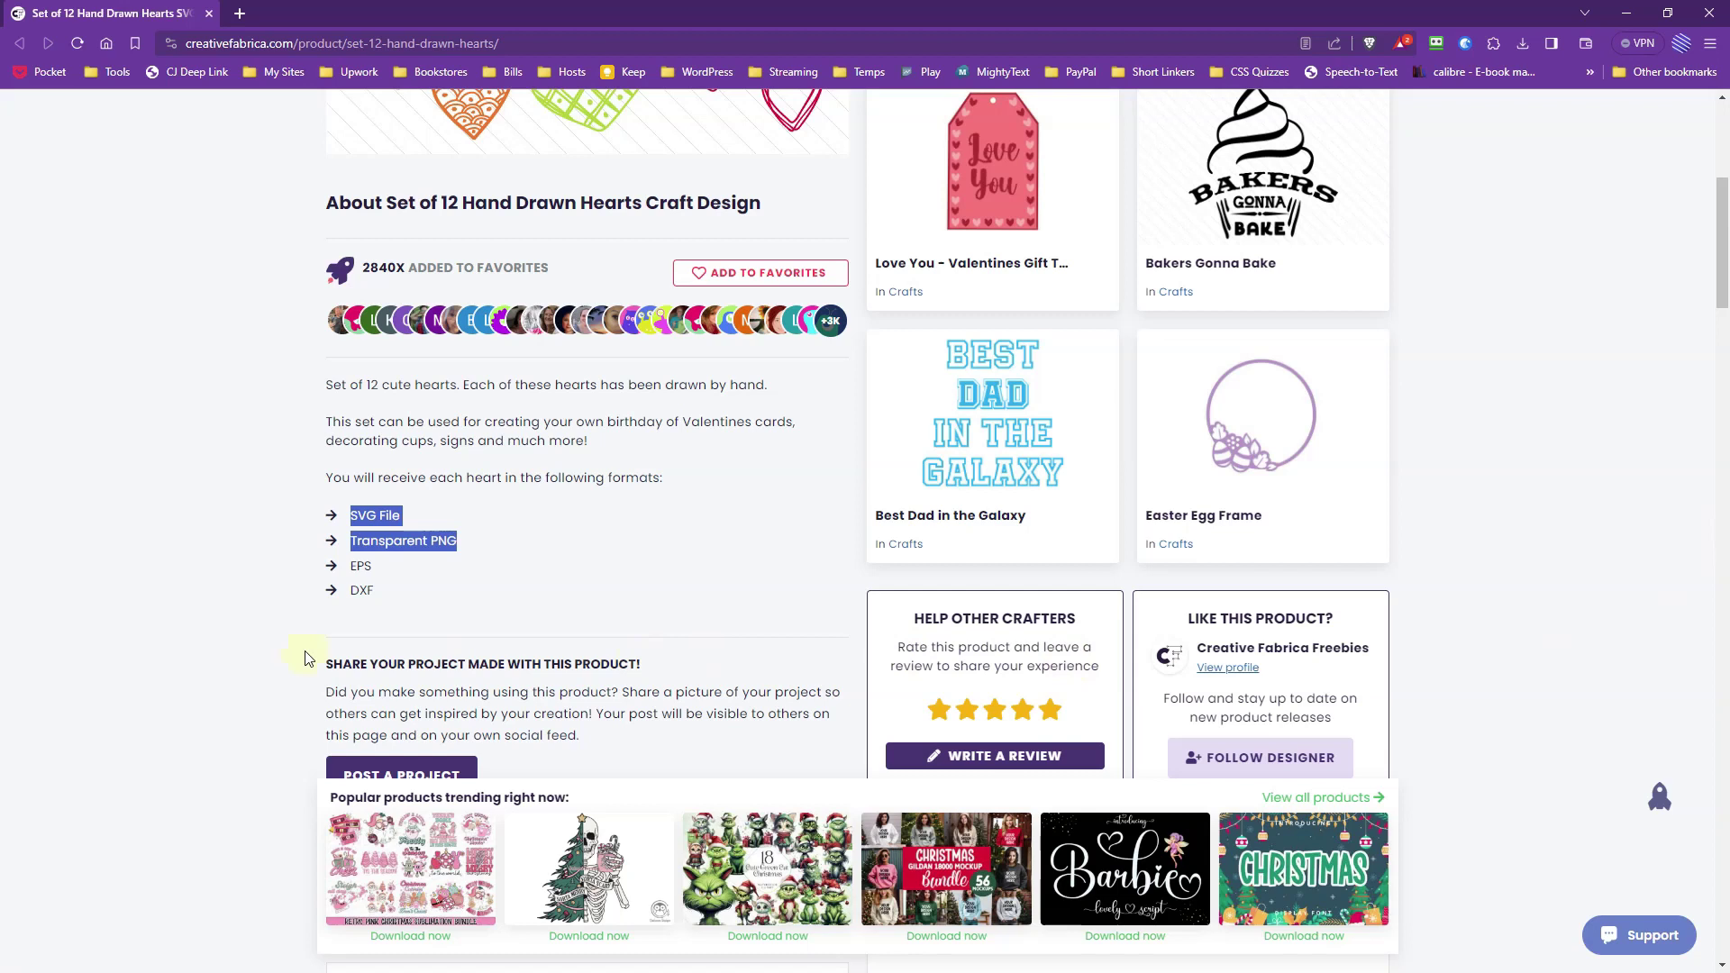
pyautogui.click(464, 548)
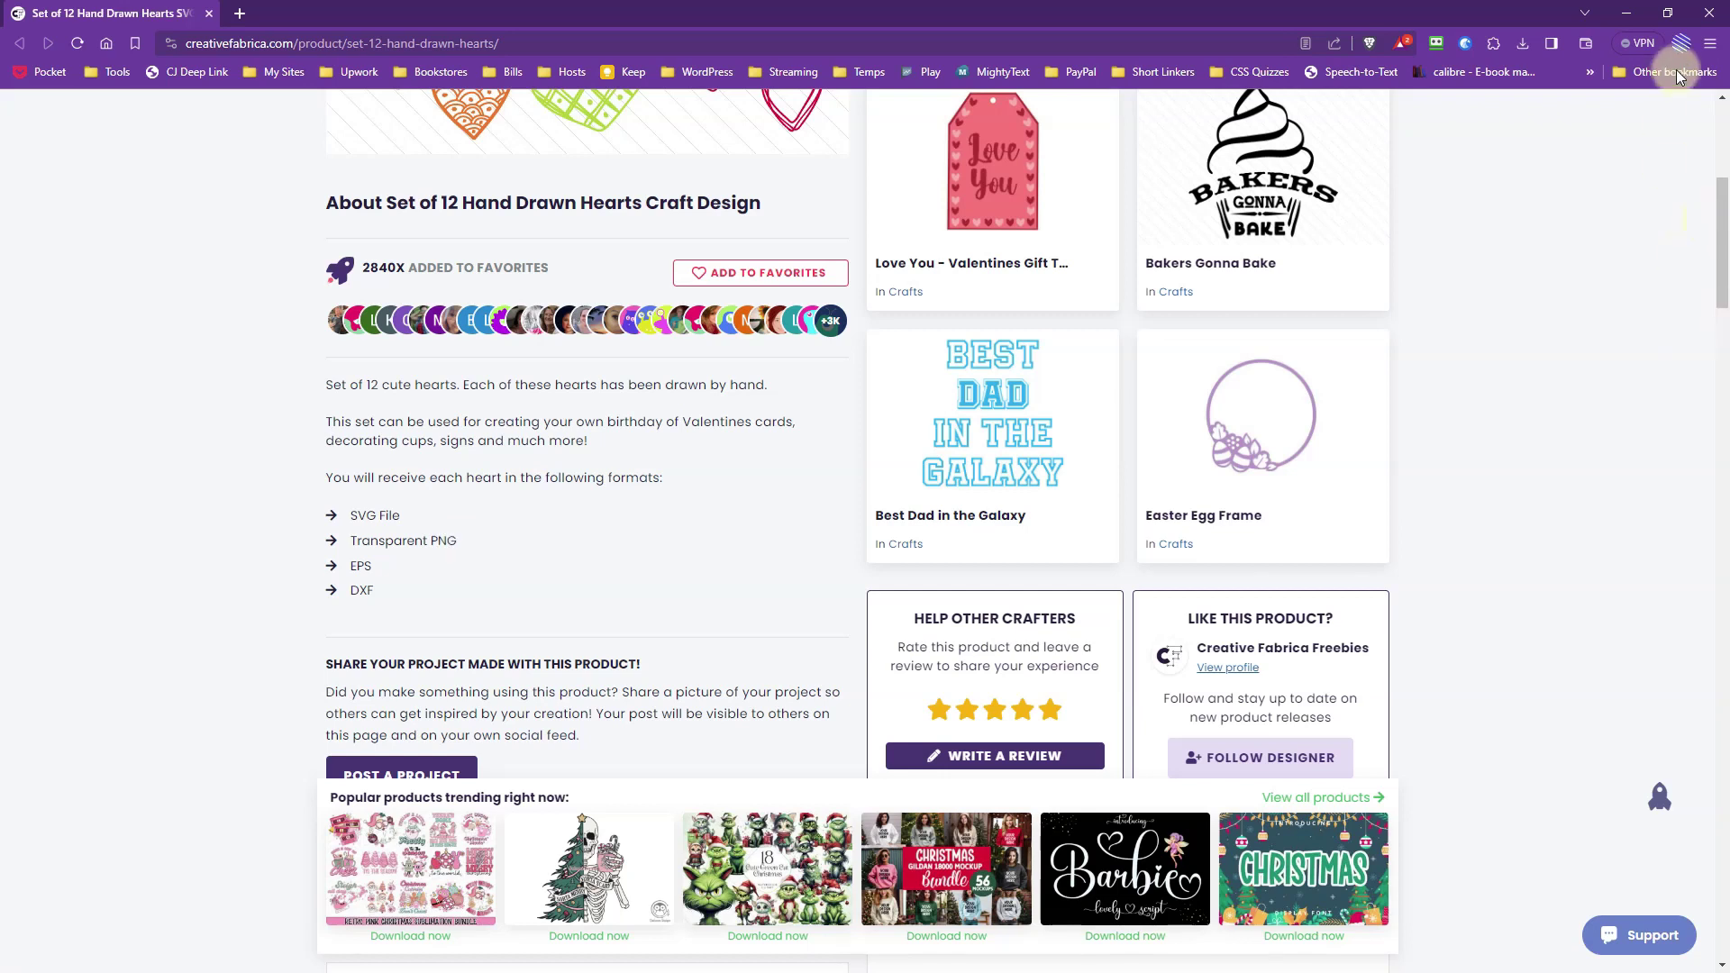
pyautogui.moveTo(1722, 207); pyautogui.dragTo(1724, 115)
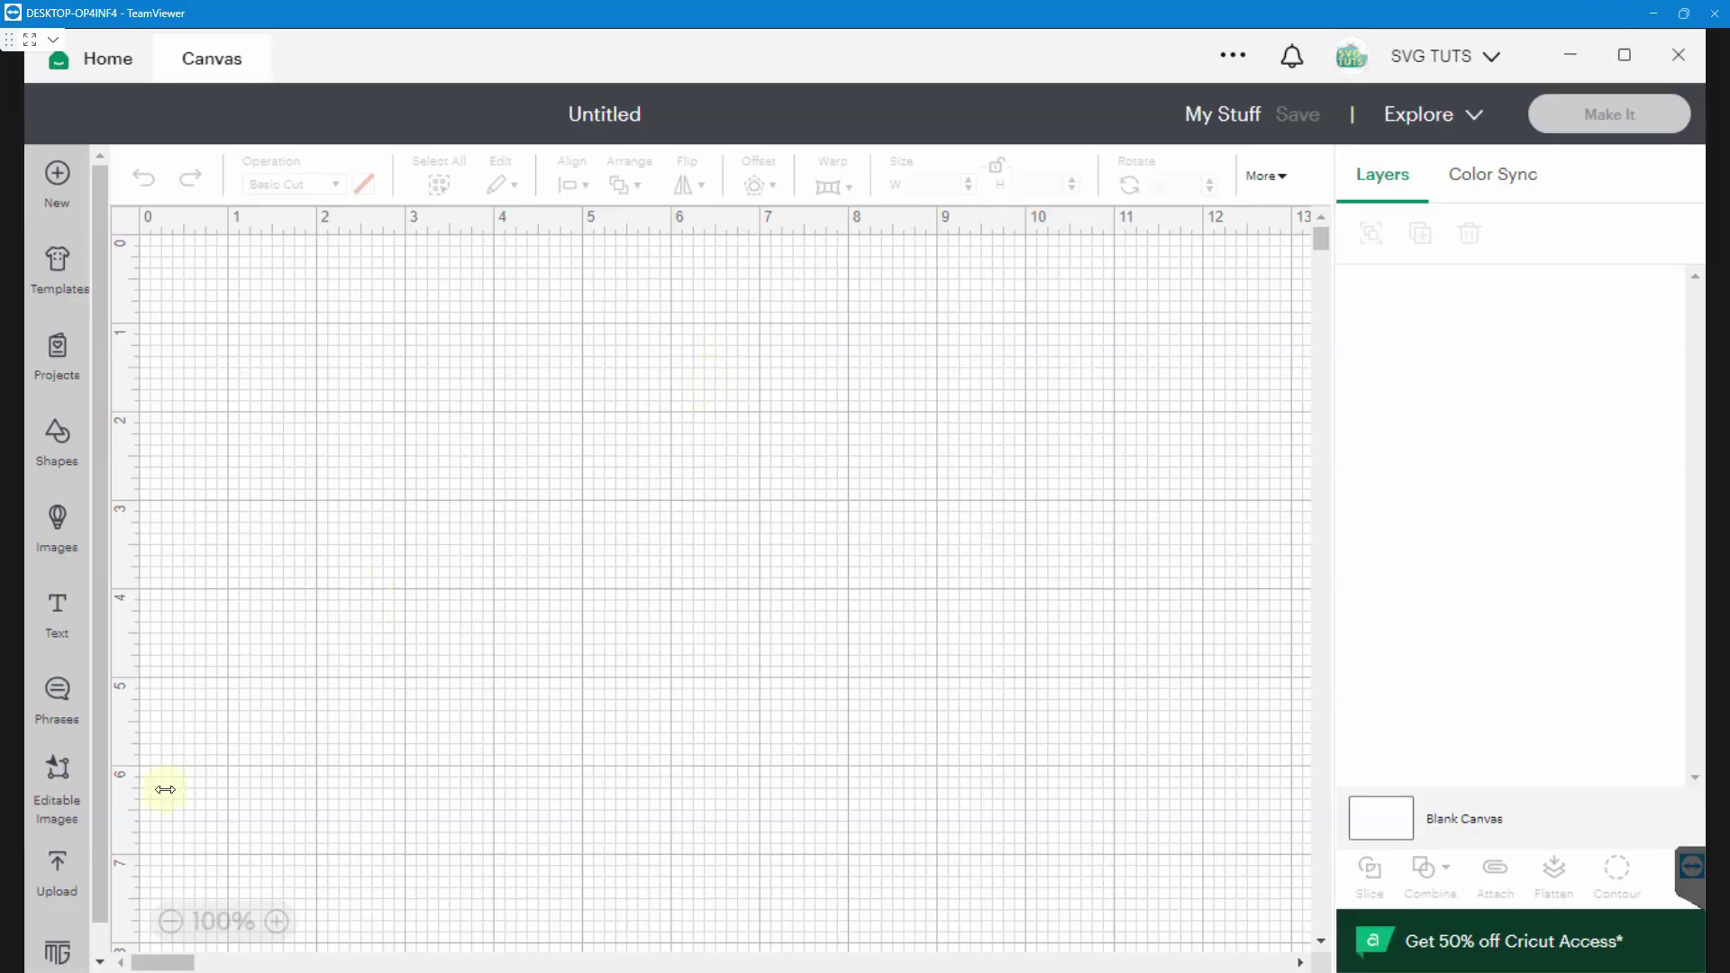
# Browse to Set-of-12-Hand-Drawn-Hearts > heart1 and choose heart1.png as a new image upload.
pyautogui.click(56, 867)
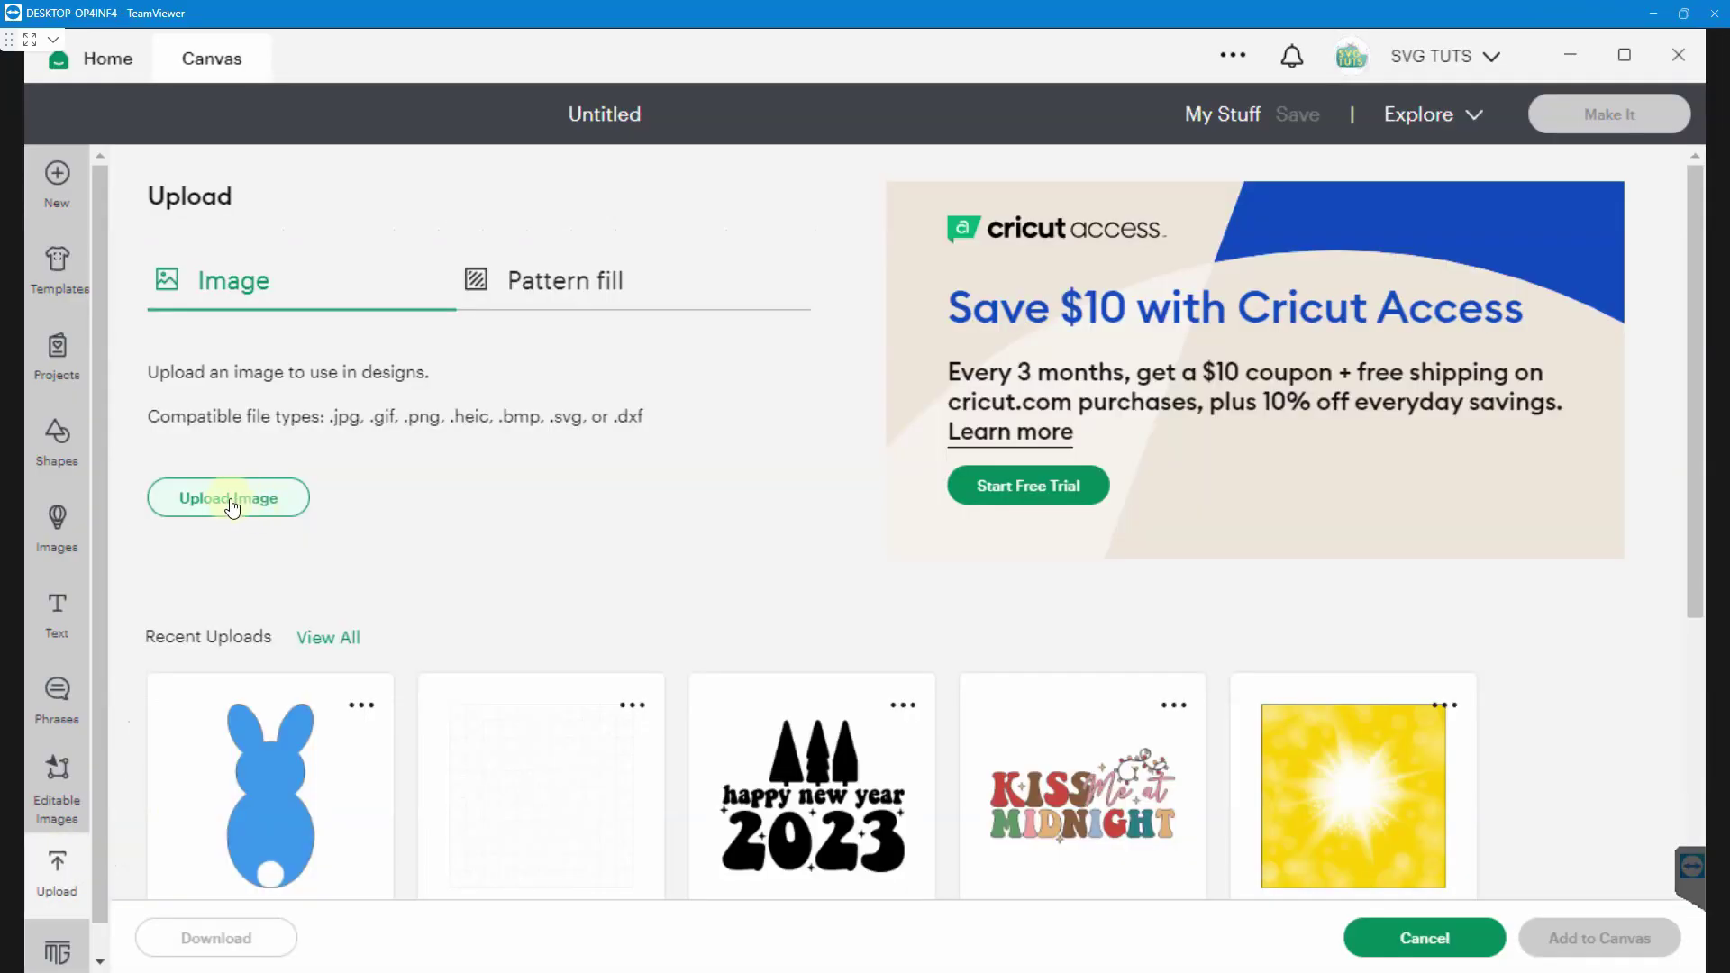
pyautogui.click(227, 505)
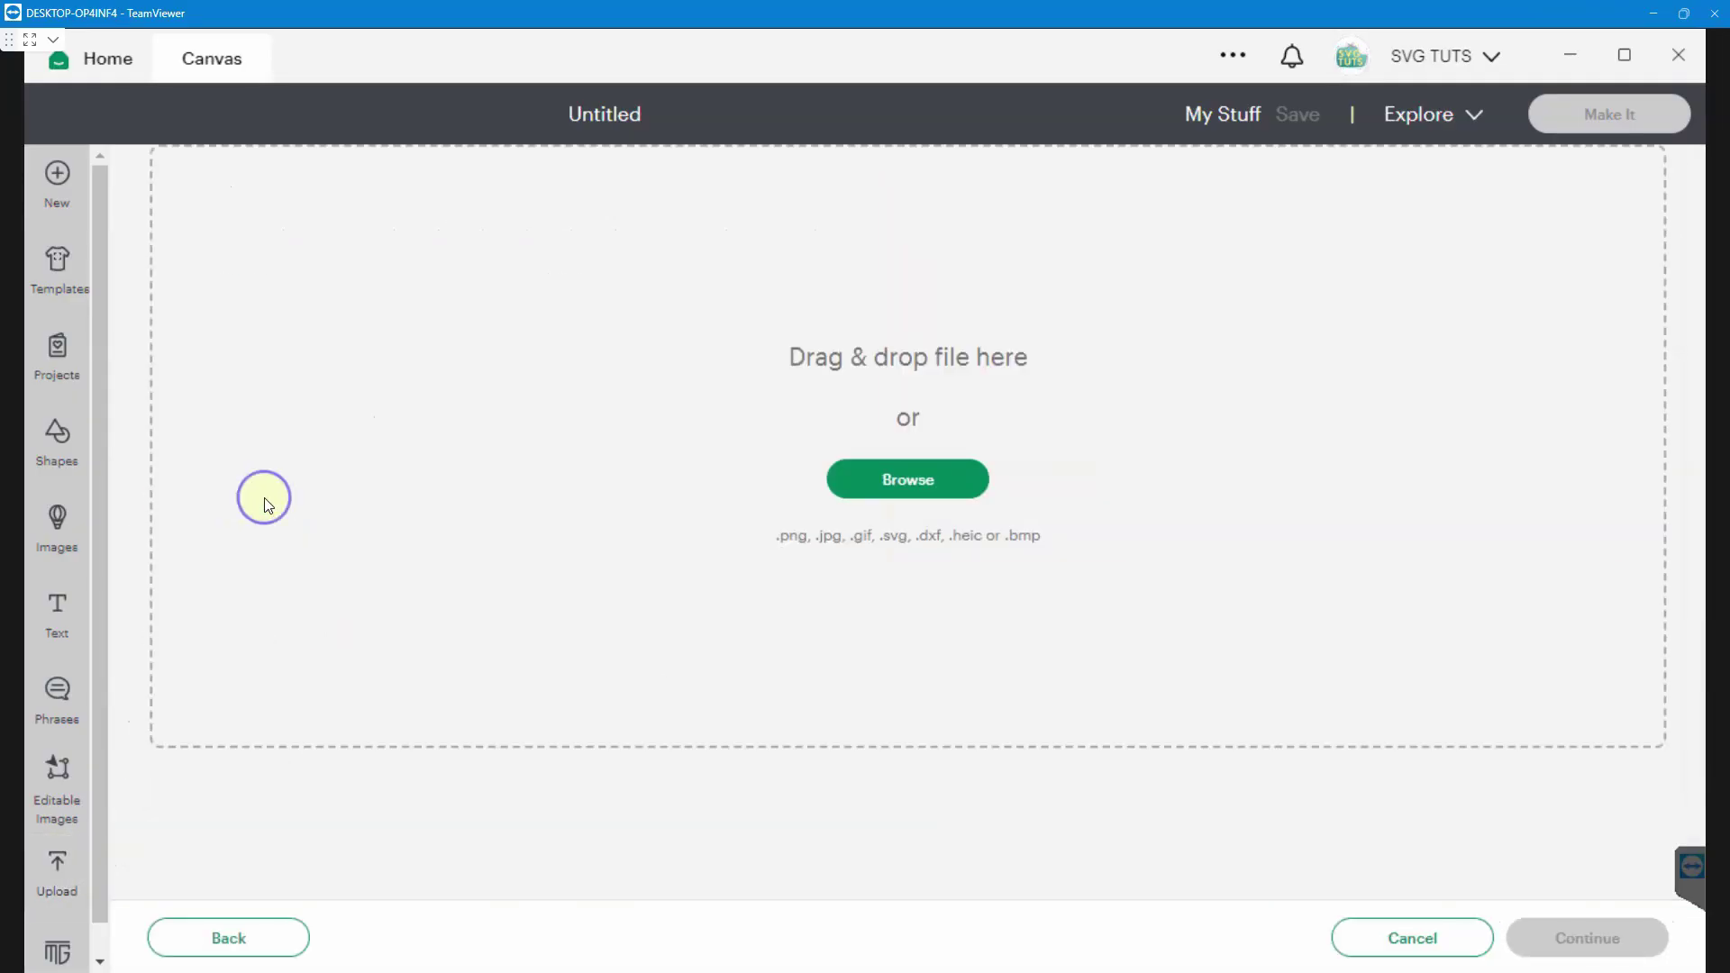
pyautogui.click(908, 482)
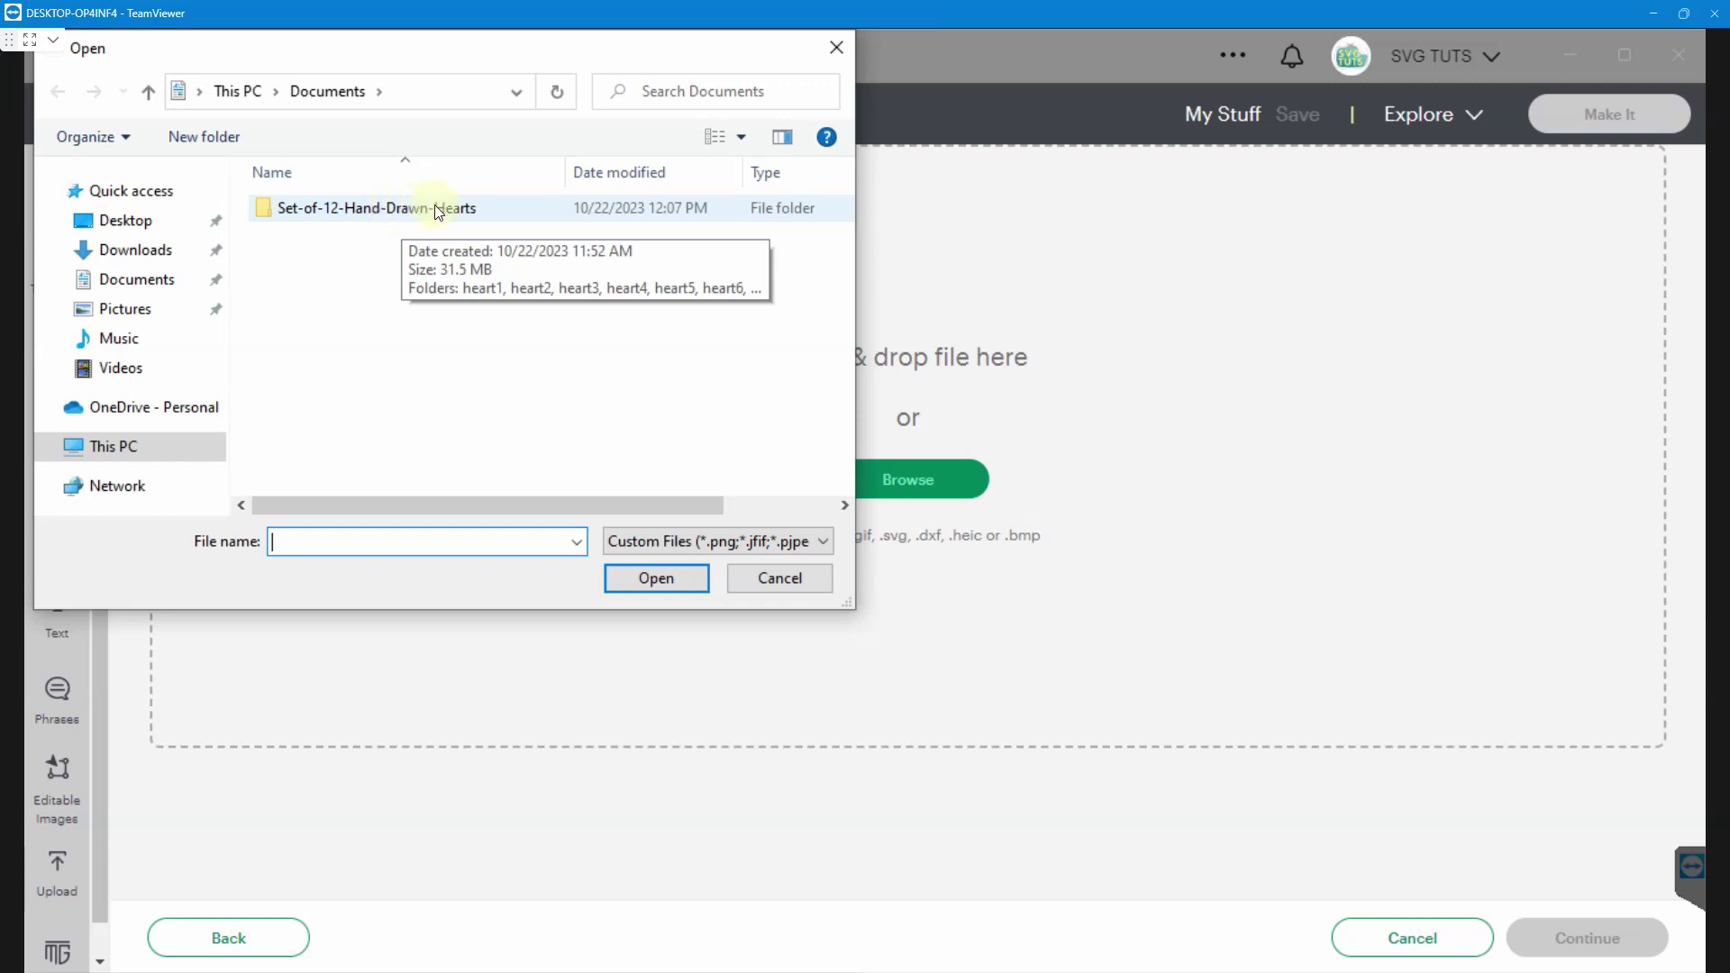
pyautogui.doubleClick(460, 213)
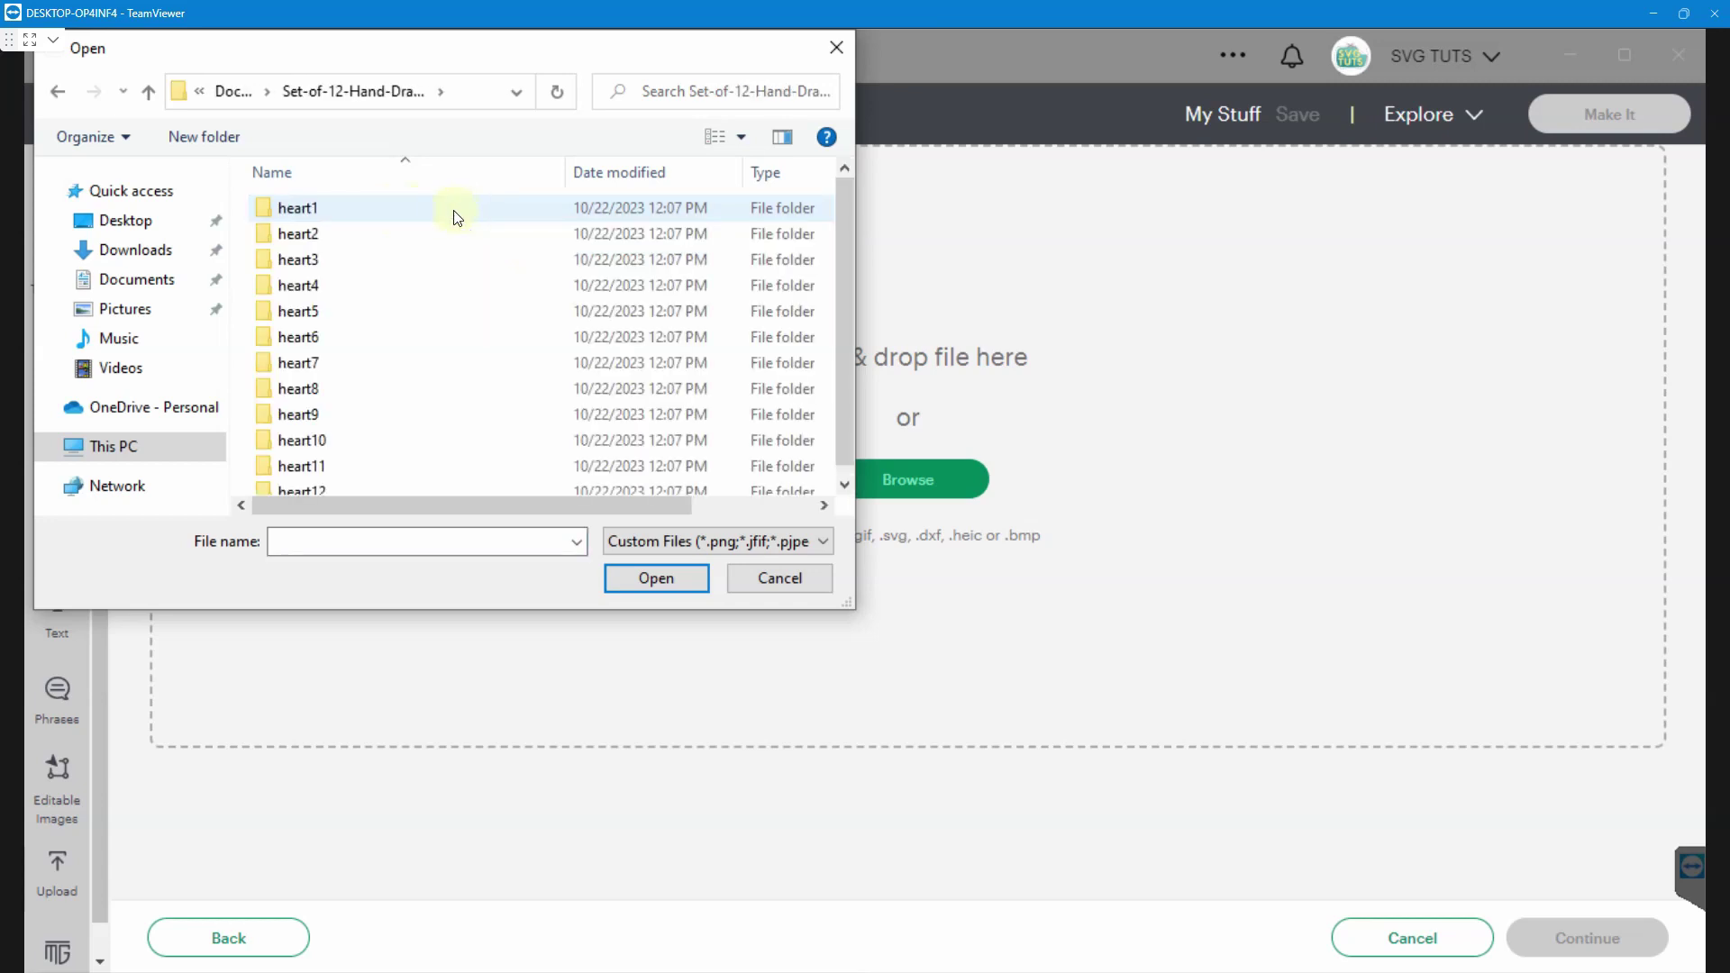
pyautogui.doubleClick(325, 213)
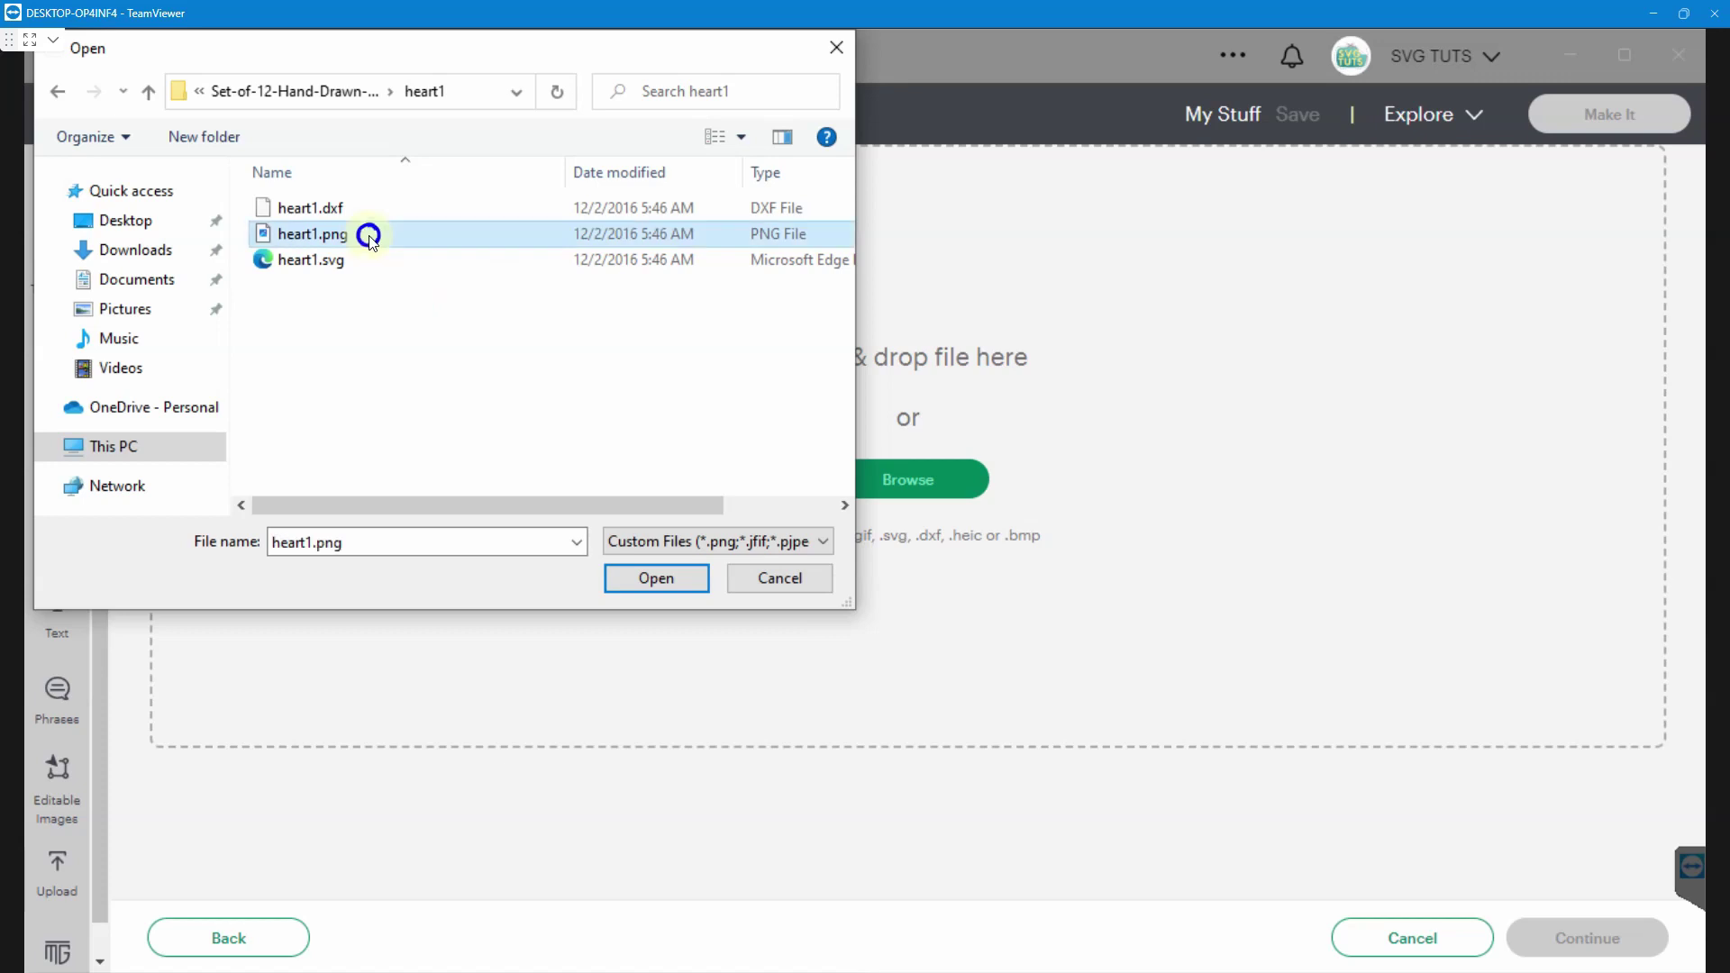
pyautogui.click(668, 584)
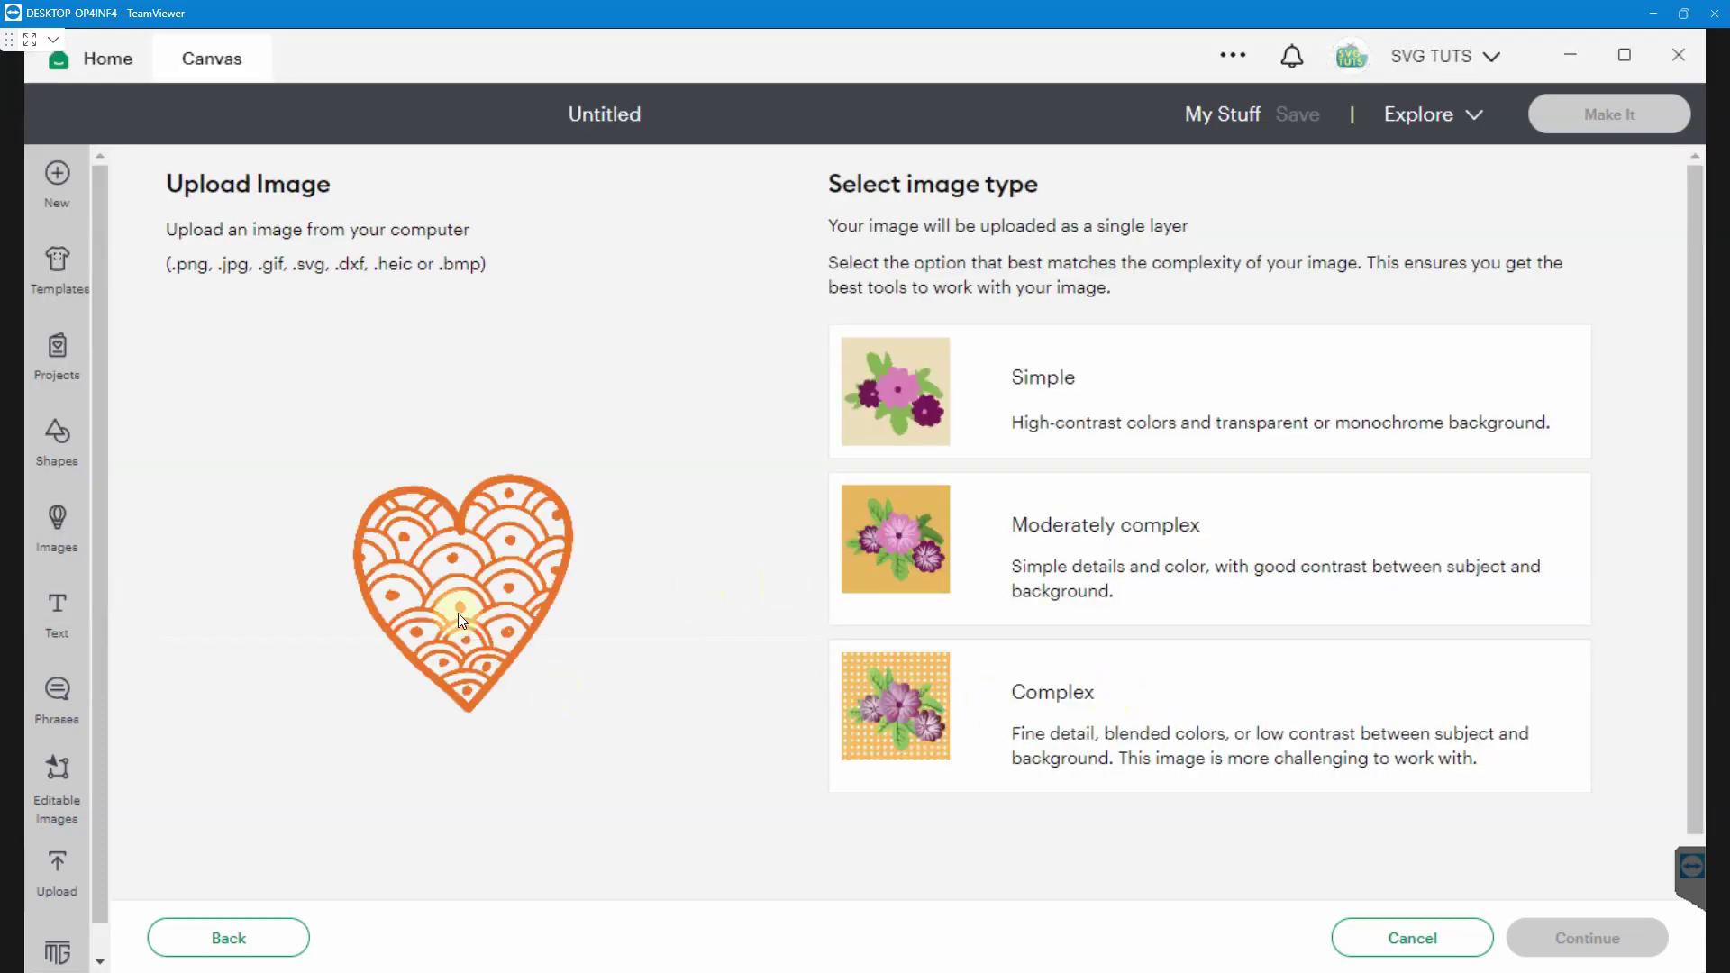
# Upload heart1.png as a Complex image, keeping its background, saved as a Print Then Cut image.
pyautogui.click(1102, 716)
pyautogui.click(1574, 929)
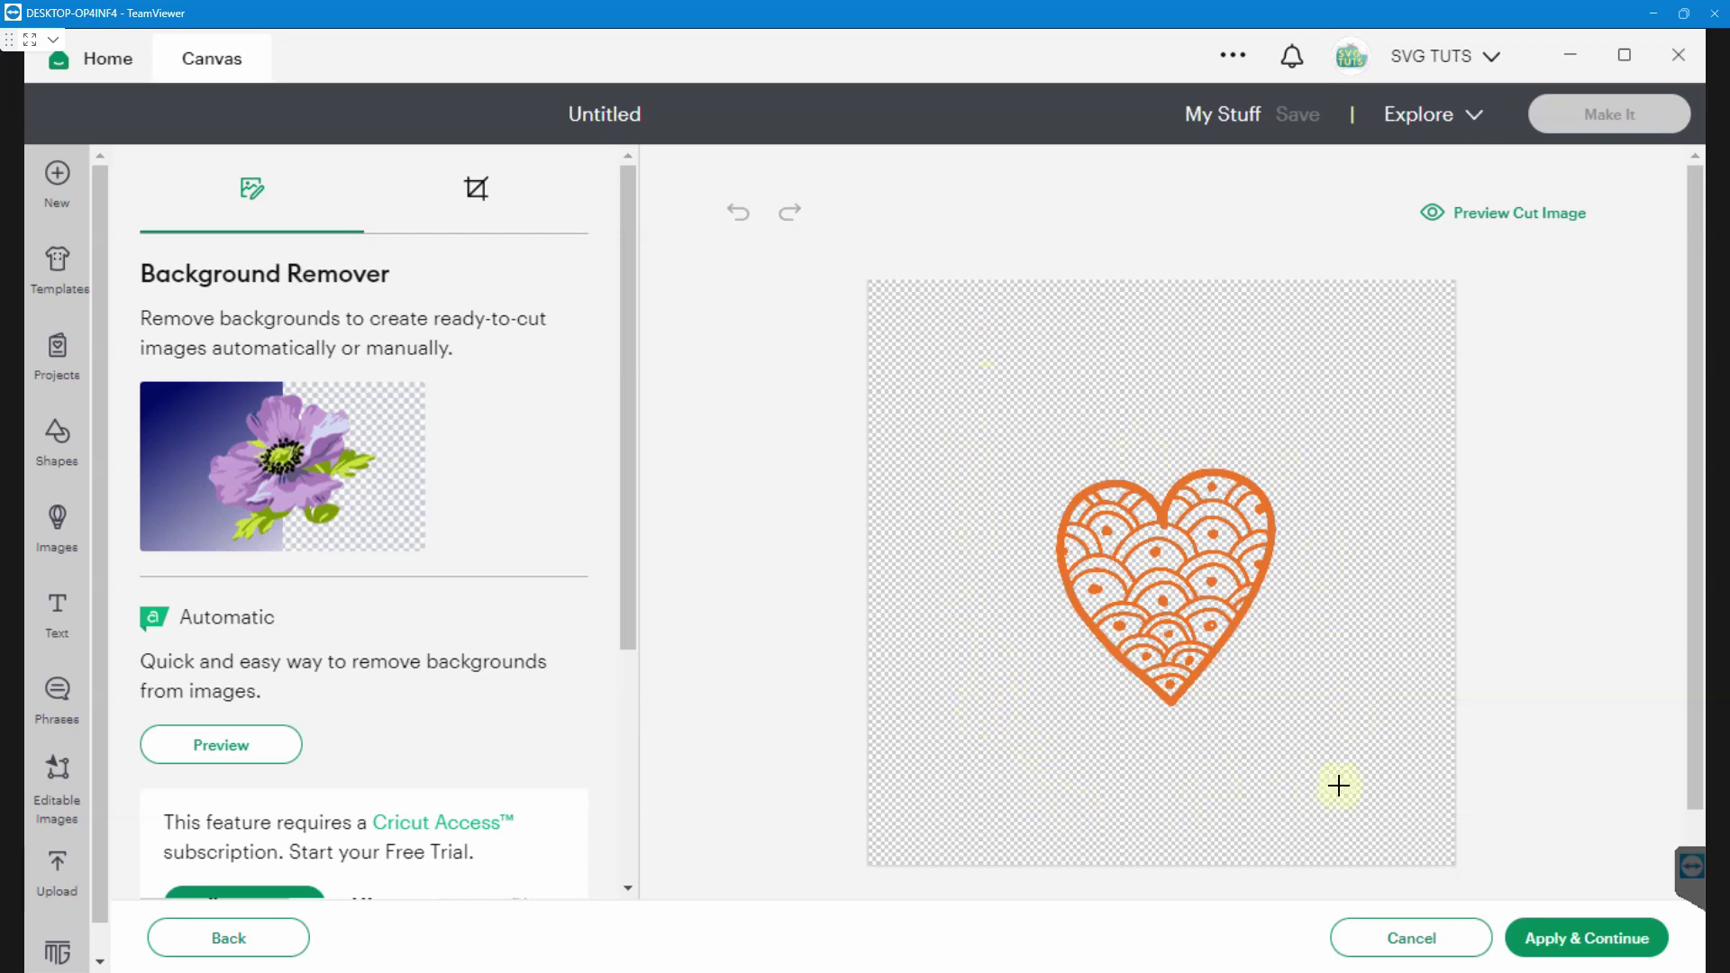
pyautogui.click(1579, 947)
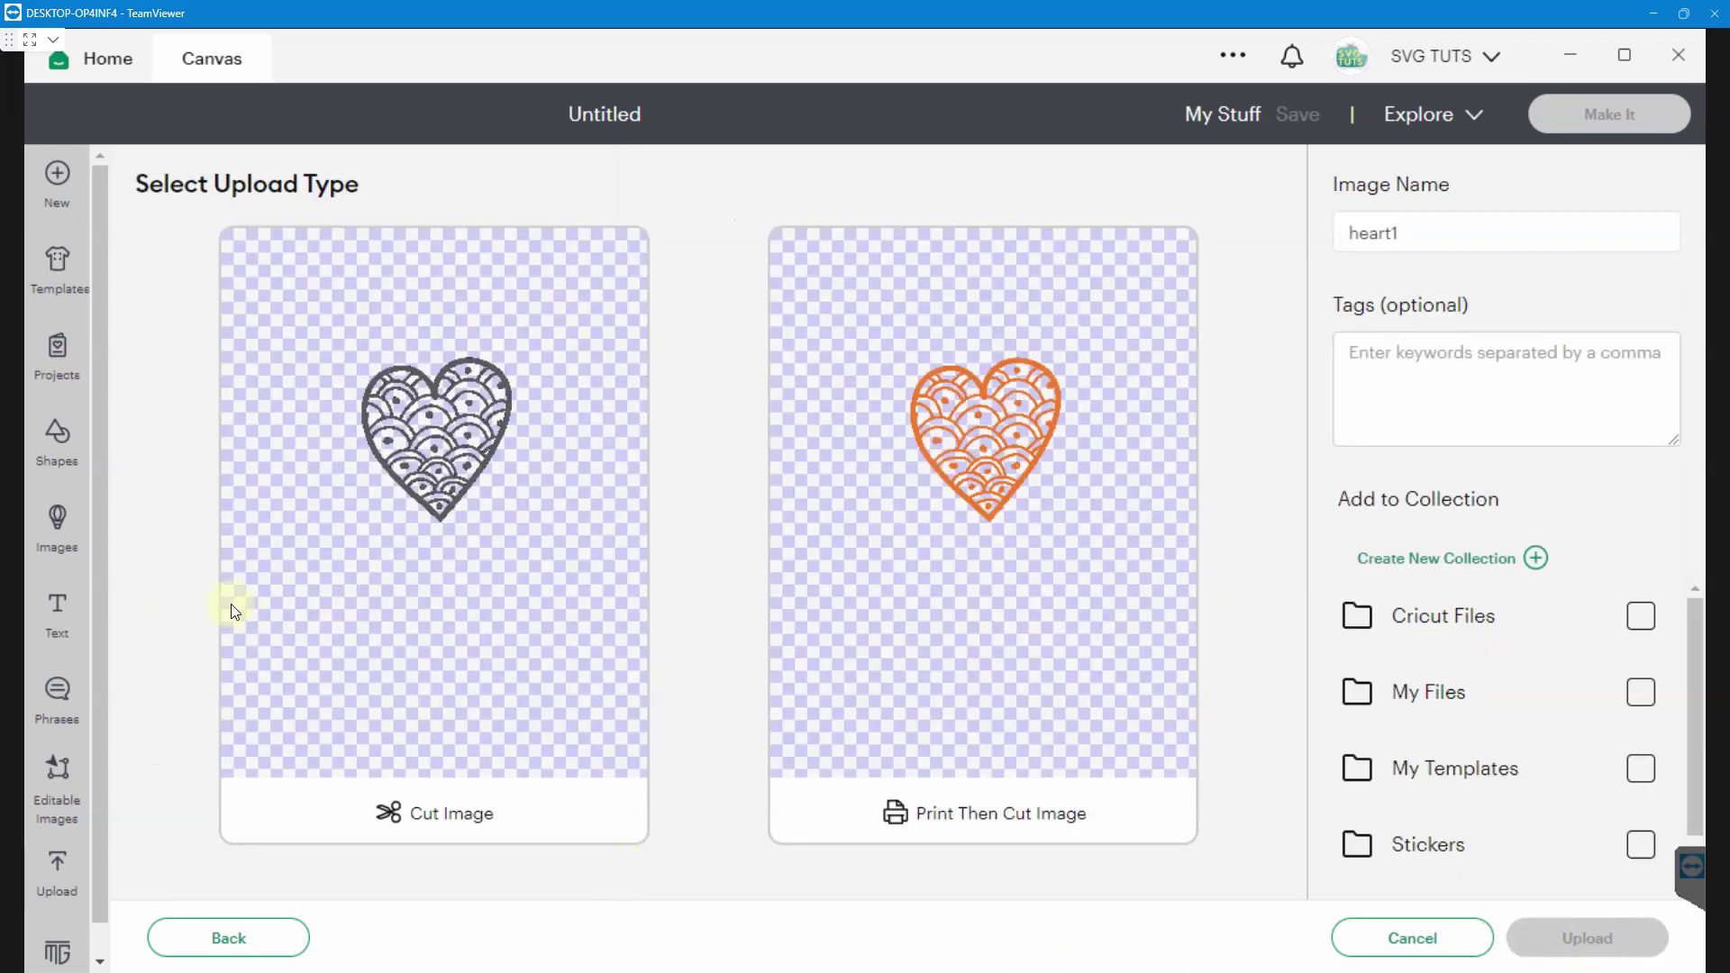
pyautogui.click(1039, 668)
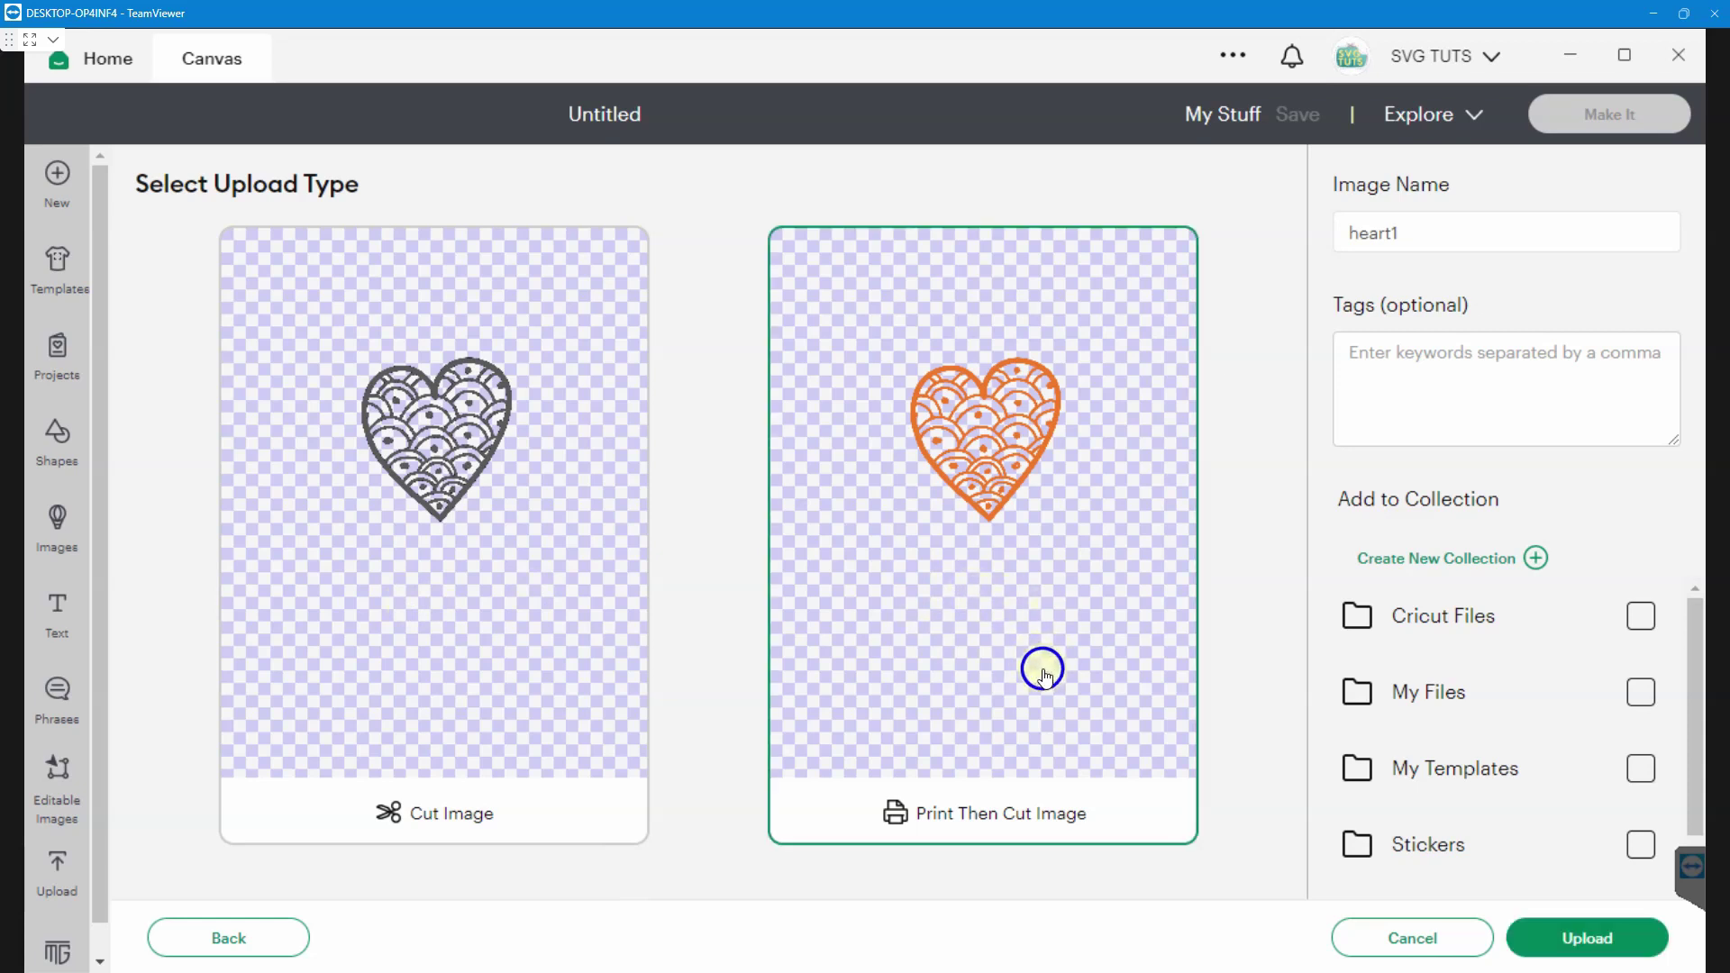
pyautogui.click(1602, 940)
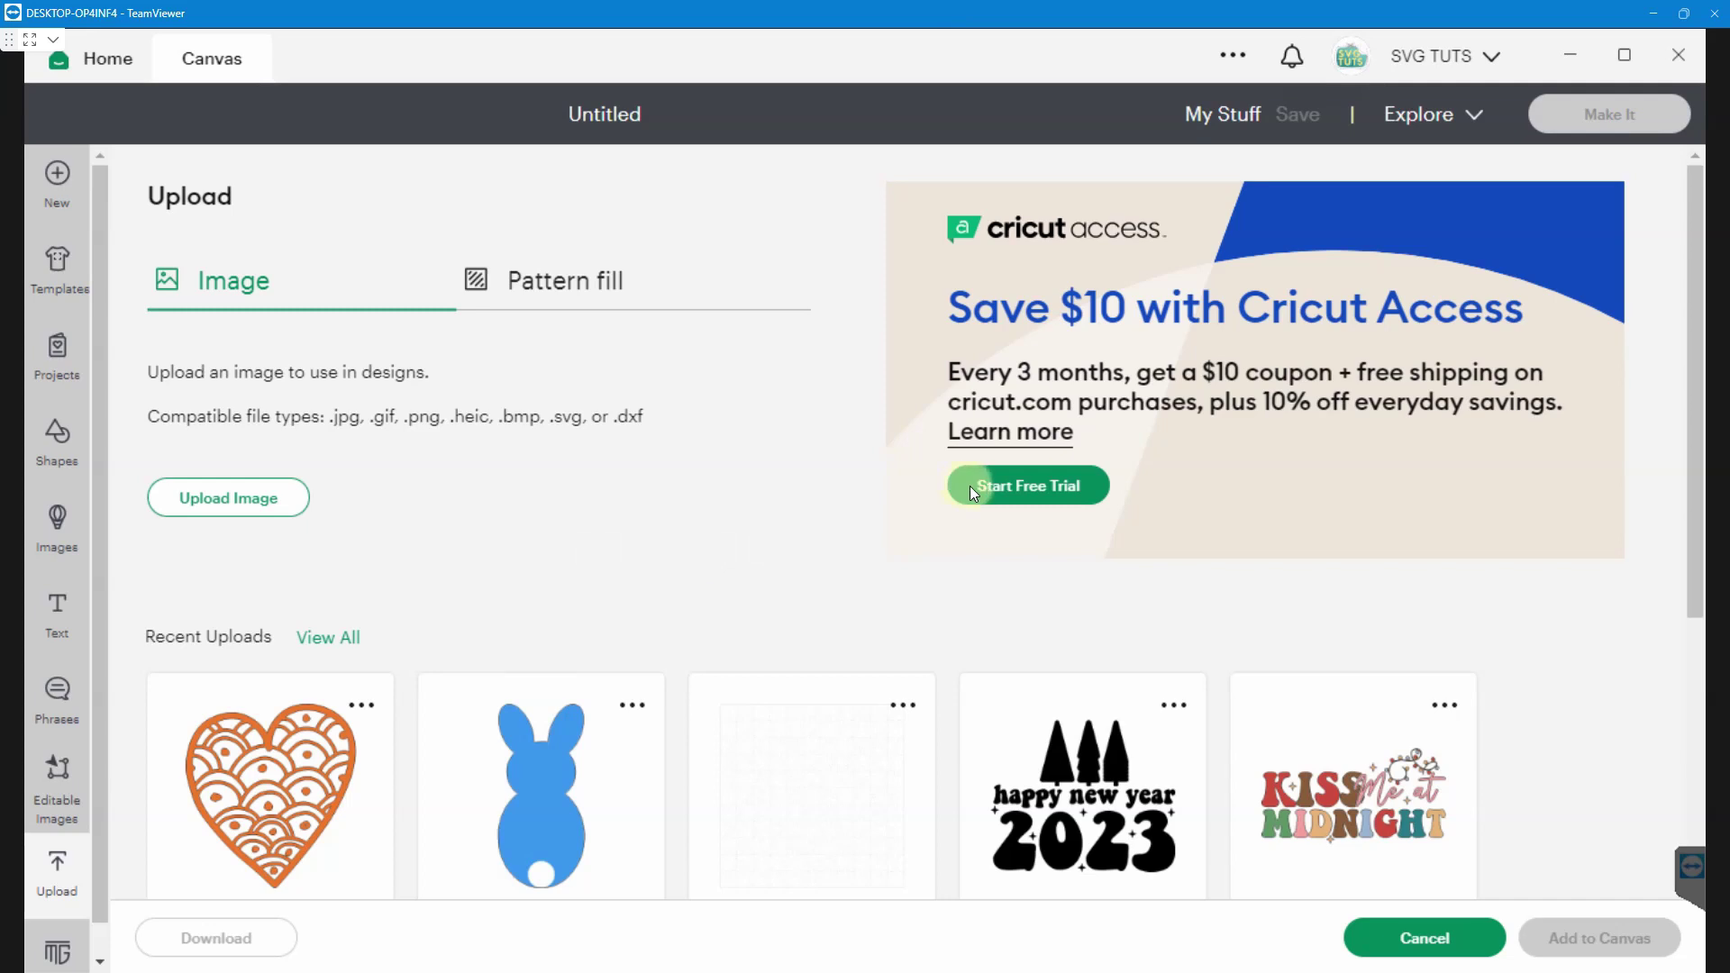
# Add the uploaded orange heart to the canvas and move it toward the top-left.
pyautogui.moveTo(1694, 412); pyautogui.dragTo(1694, 579)
pyautogui.click(311, 516)
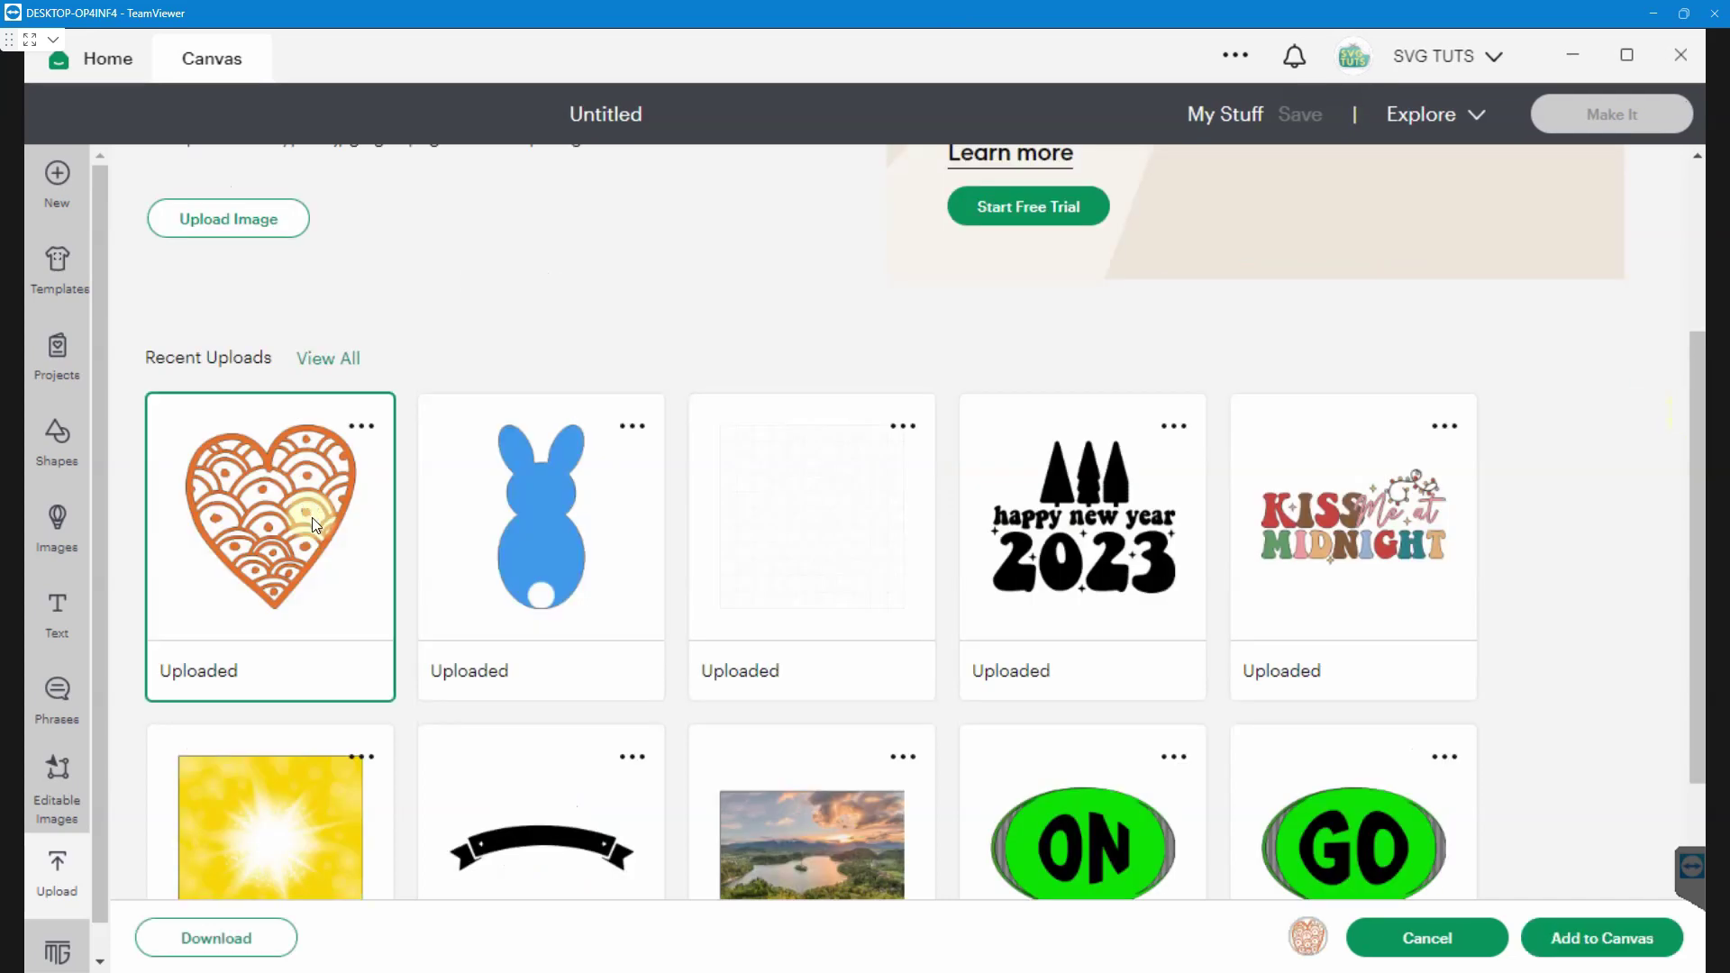
pyautogui.click(1613, 939)
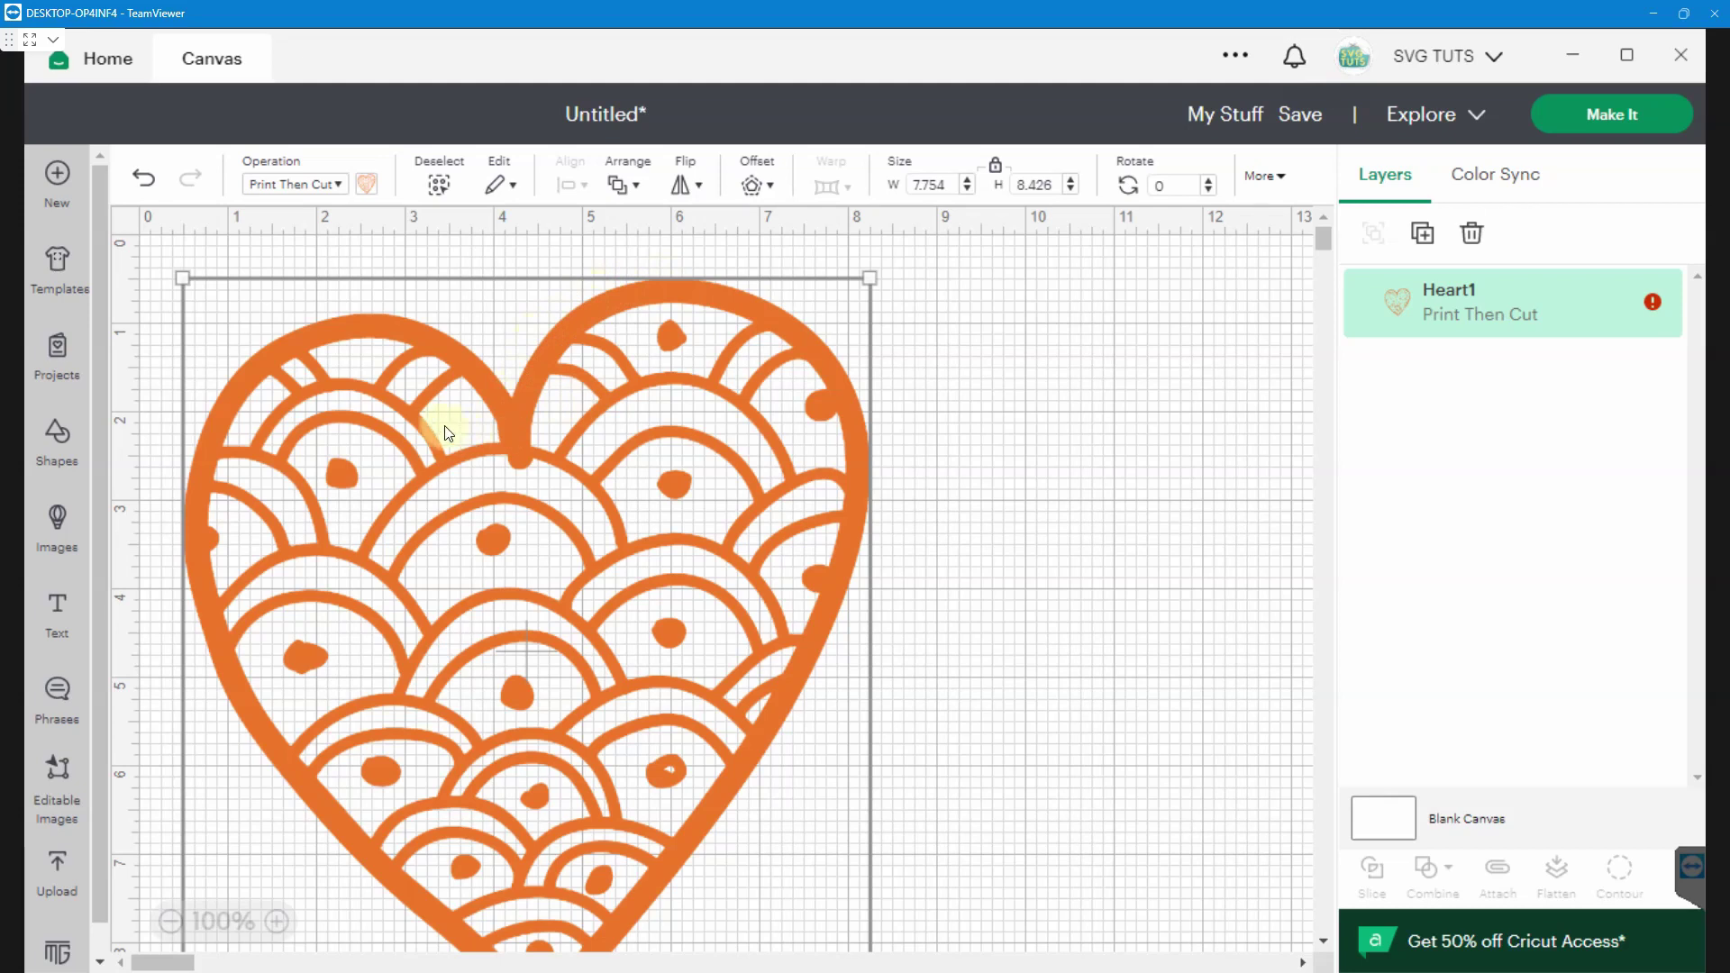
pyautogui.moveTo(516, 445); pyautogui.dragTo(473, 385)
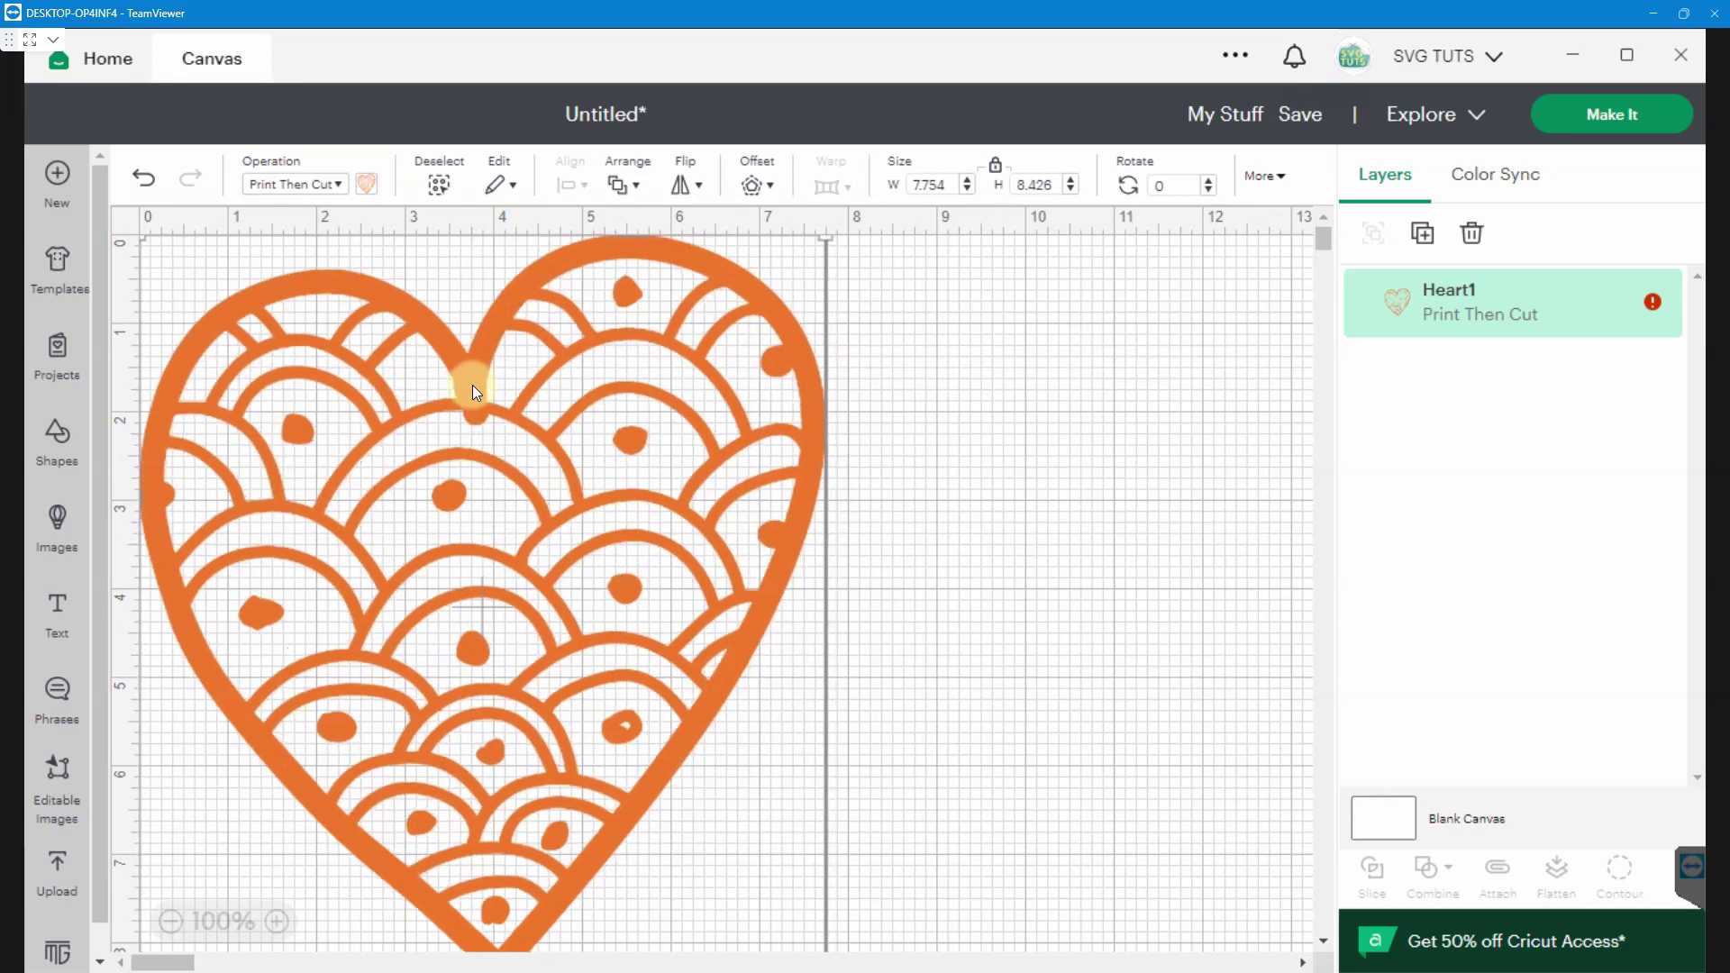
pyautogui.click(939, 433)
# Auto-resize the heart from its warning, then scale it to about 4.03 × 4.38 in.
pyautogui.click(1650, 308)
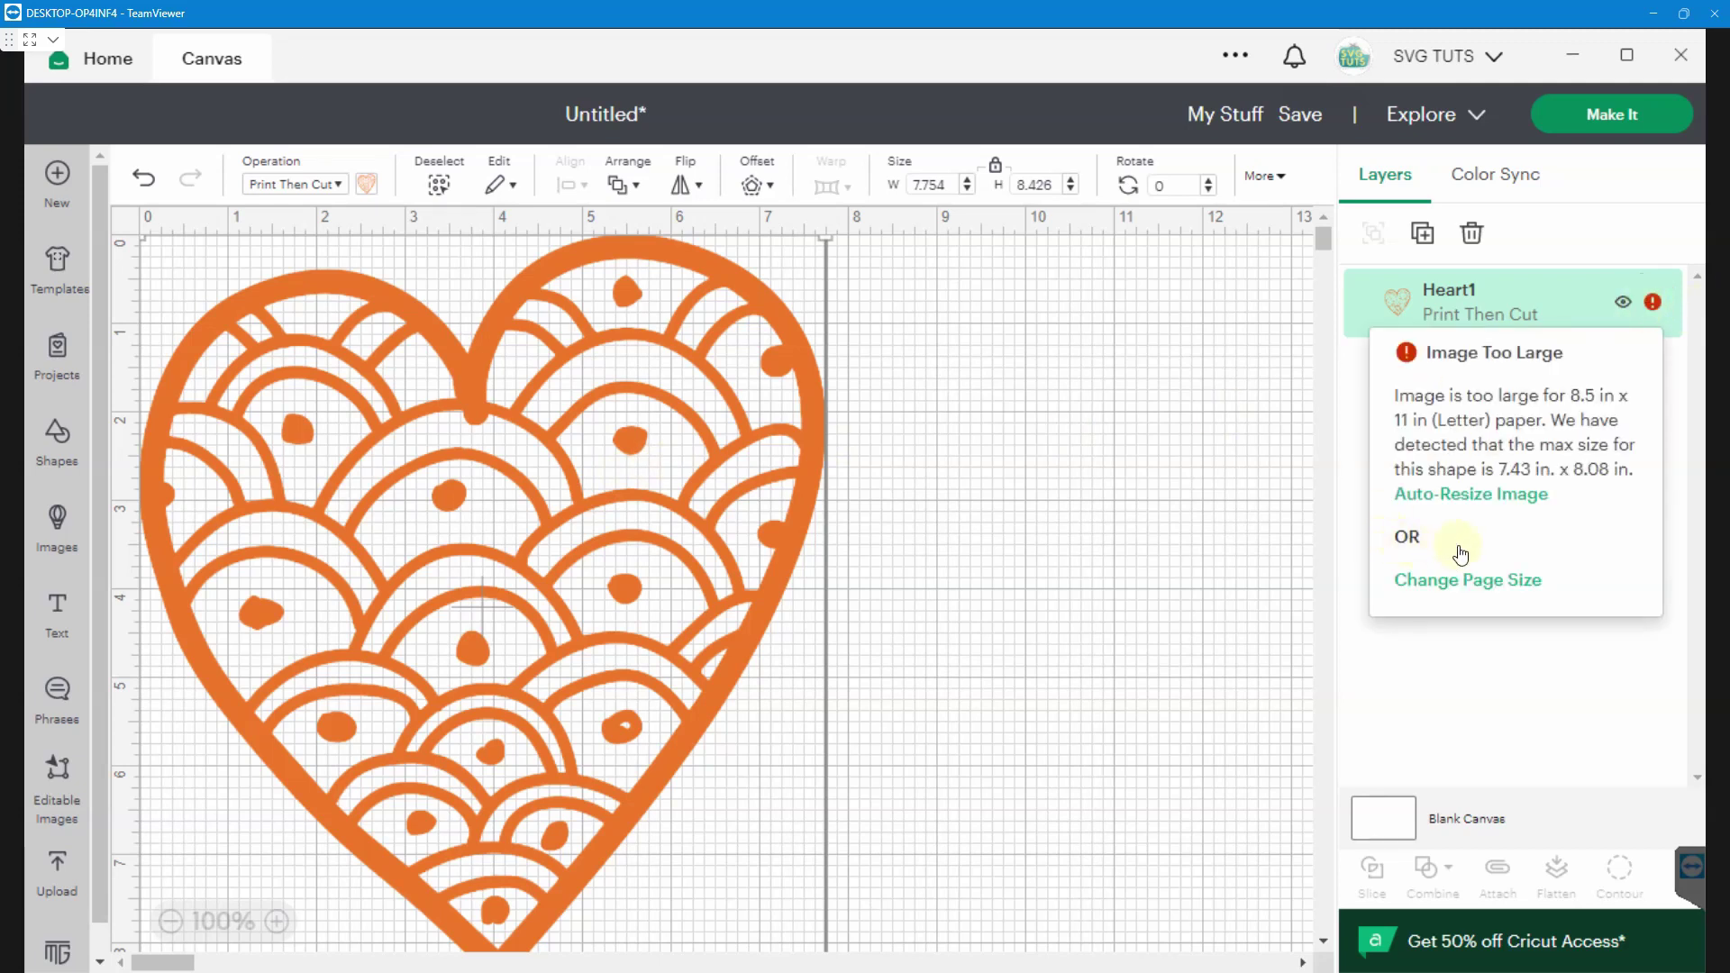
pyautogui.click(1480, 494)
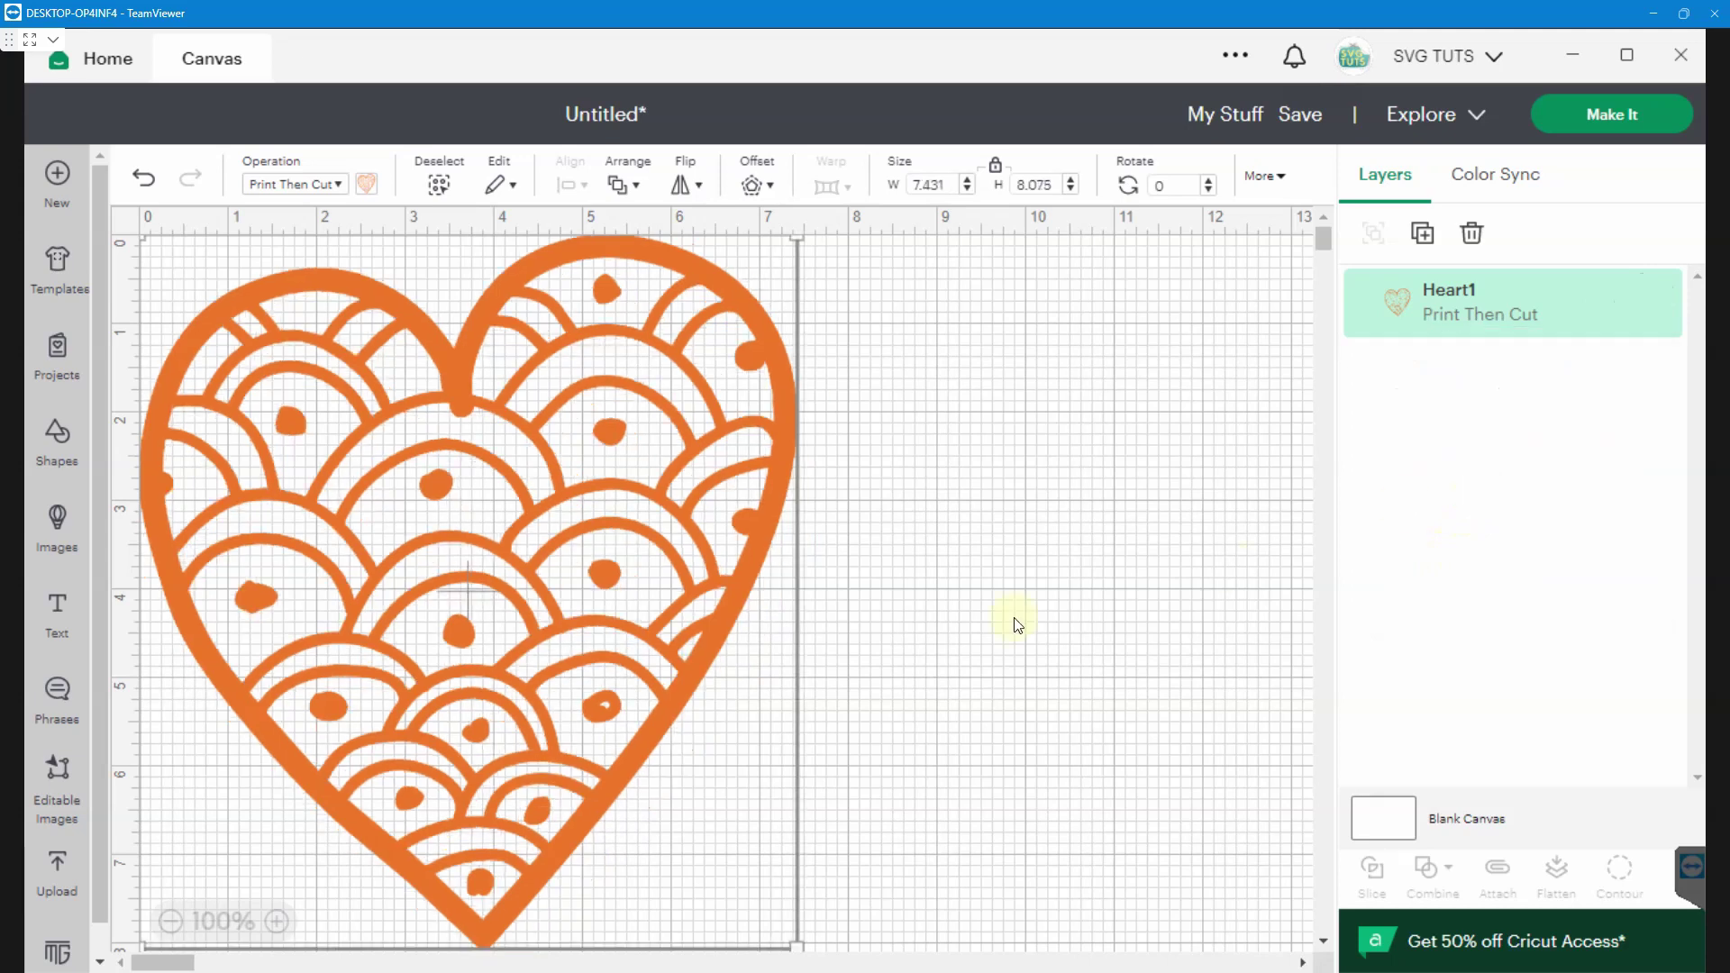
pyautogui.moveTo(786, 942); pyautogui.dragTo(492, 550)
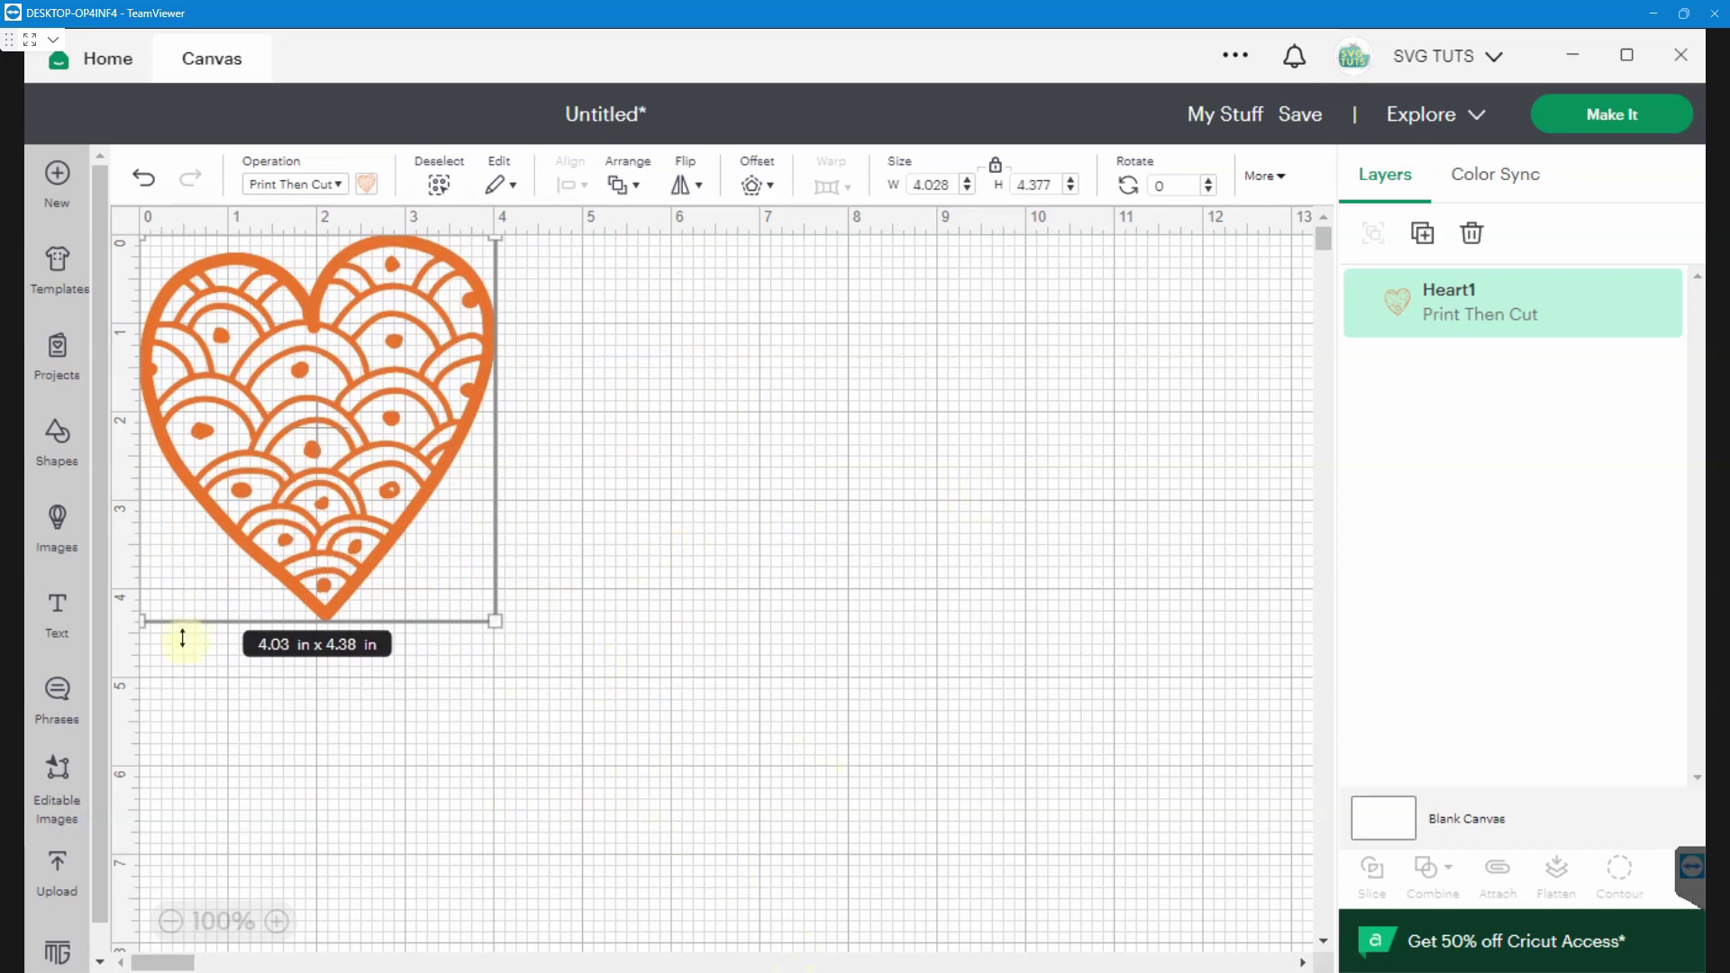
# Upload heart1.svg as a Cut Image.
pyautogui.click(59, 872)
pyautogui.click(257, 495)
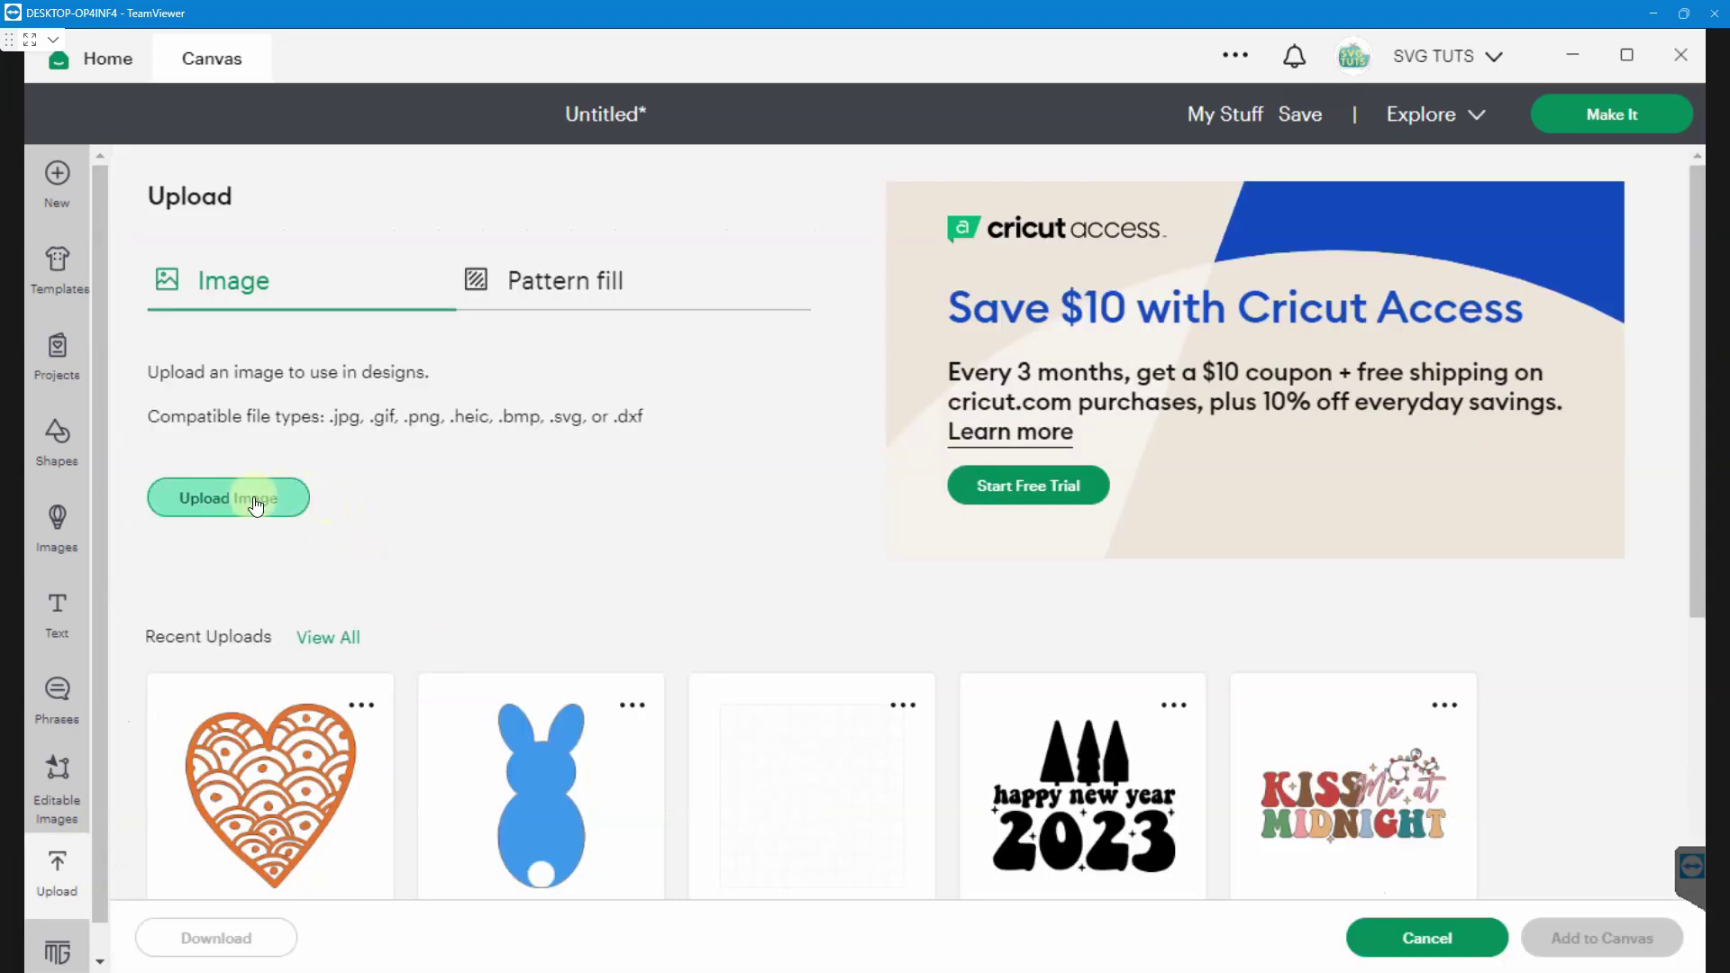
pyautogui.click(929, 485)
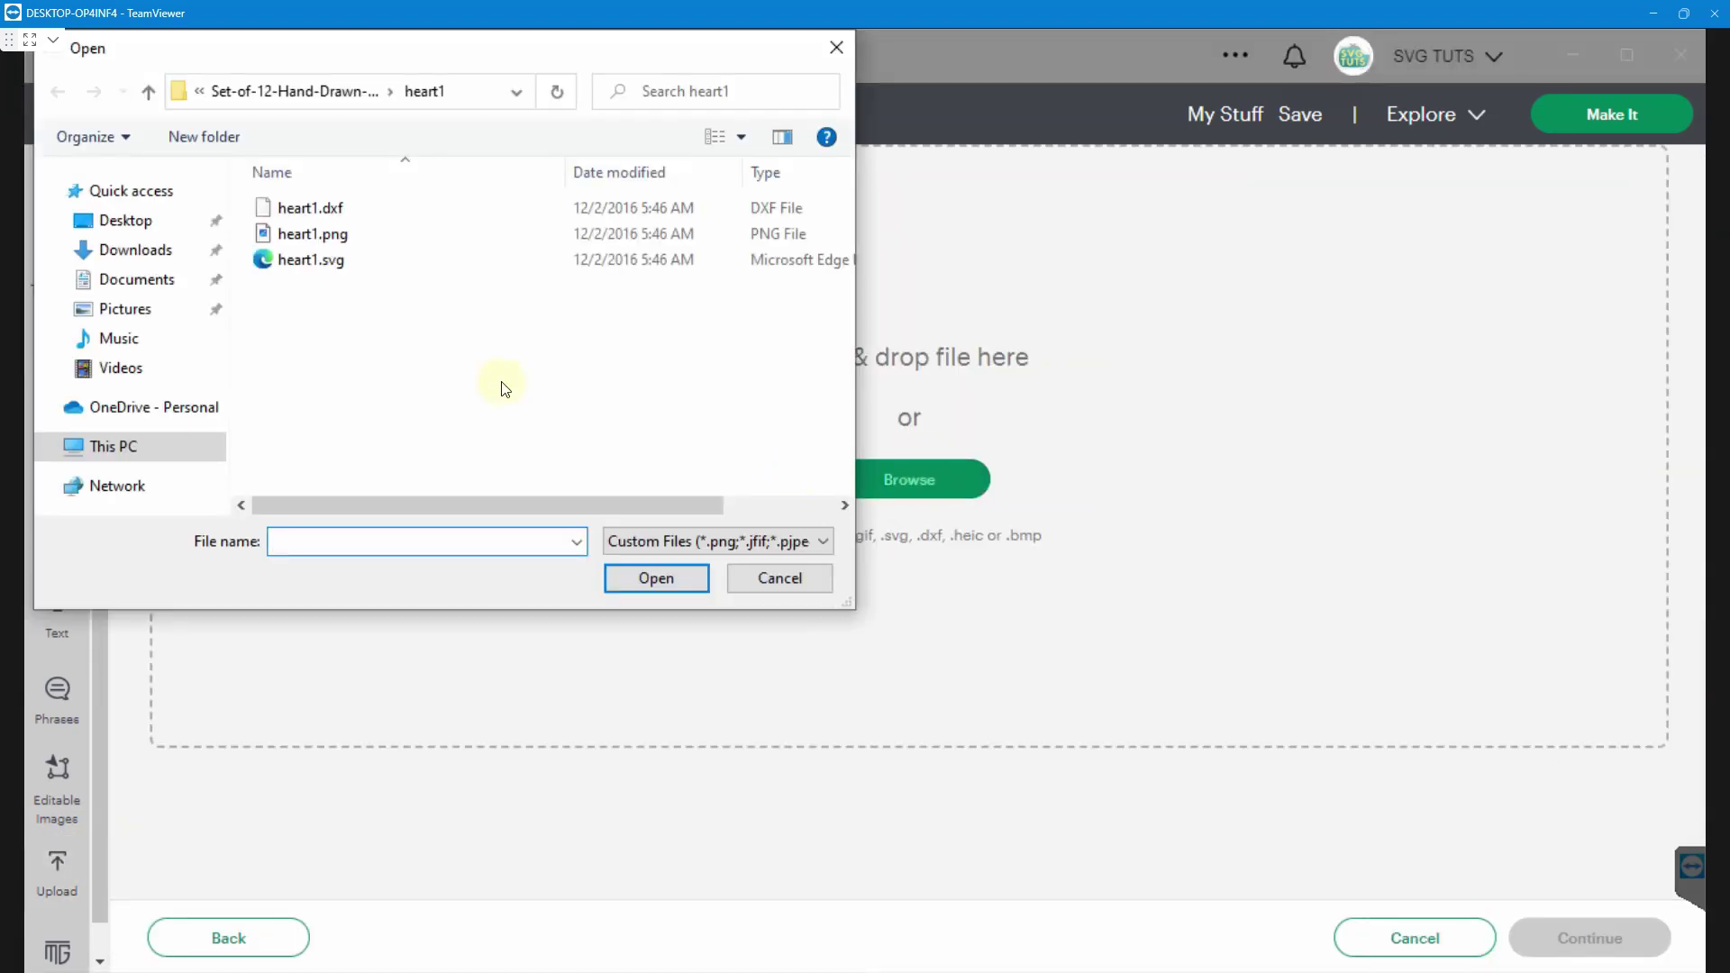
pyautogui.doubleClick(352, 270)
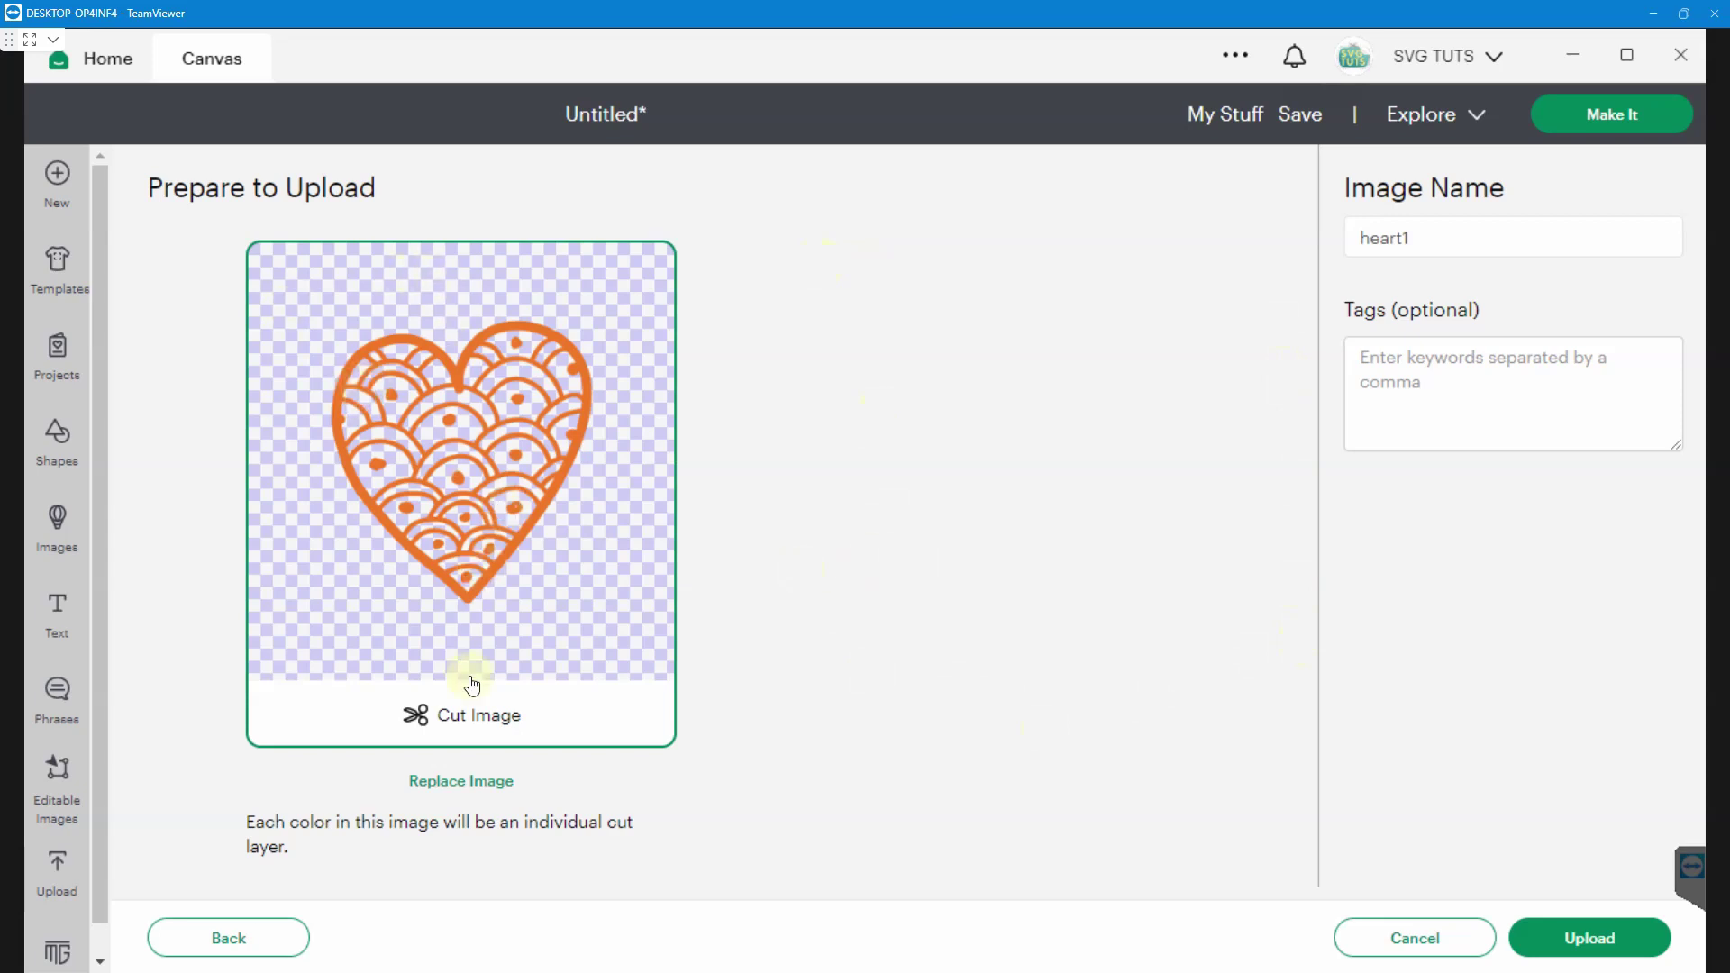
pyautogui.click(1592, 939)
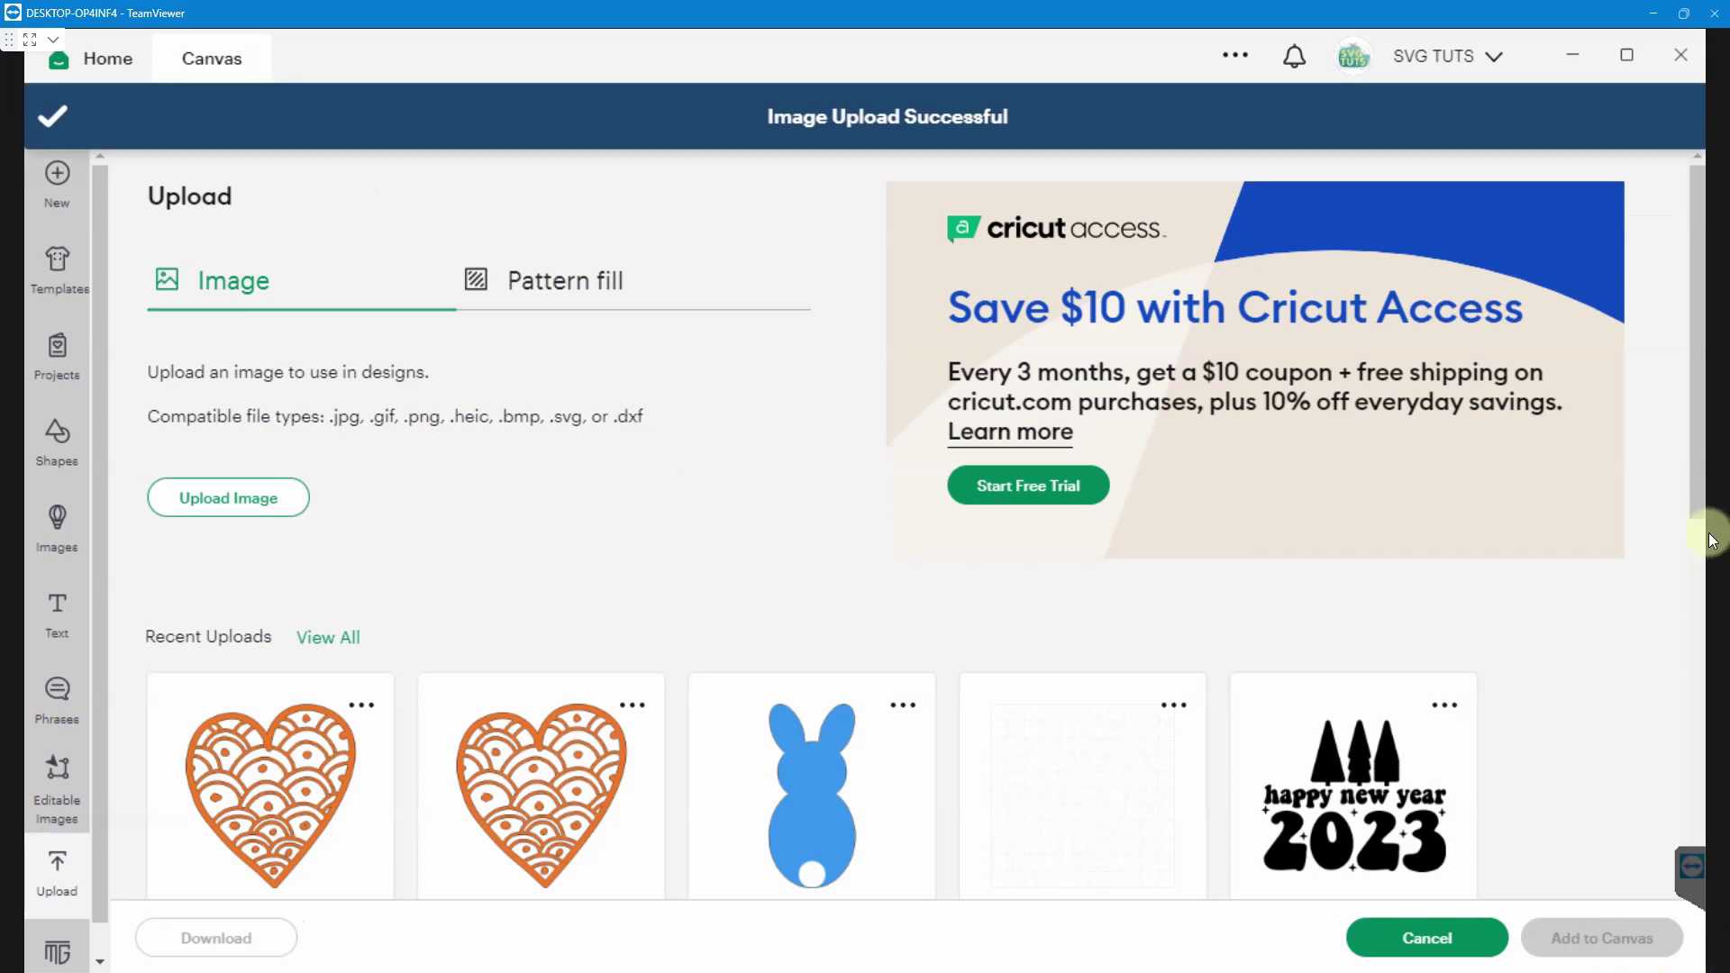
# Select the new SVG heart in Recent Uploads and add it to the canvas.
pyautogui.scroll(-1, 1704, 564)
pyautogui.scroll(-1, 1703, 563)
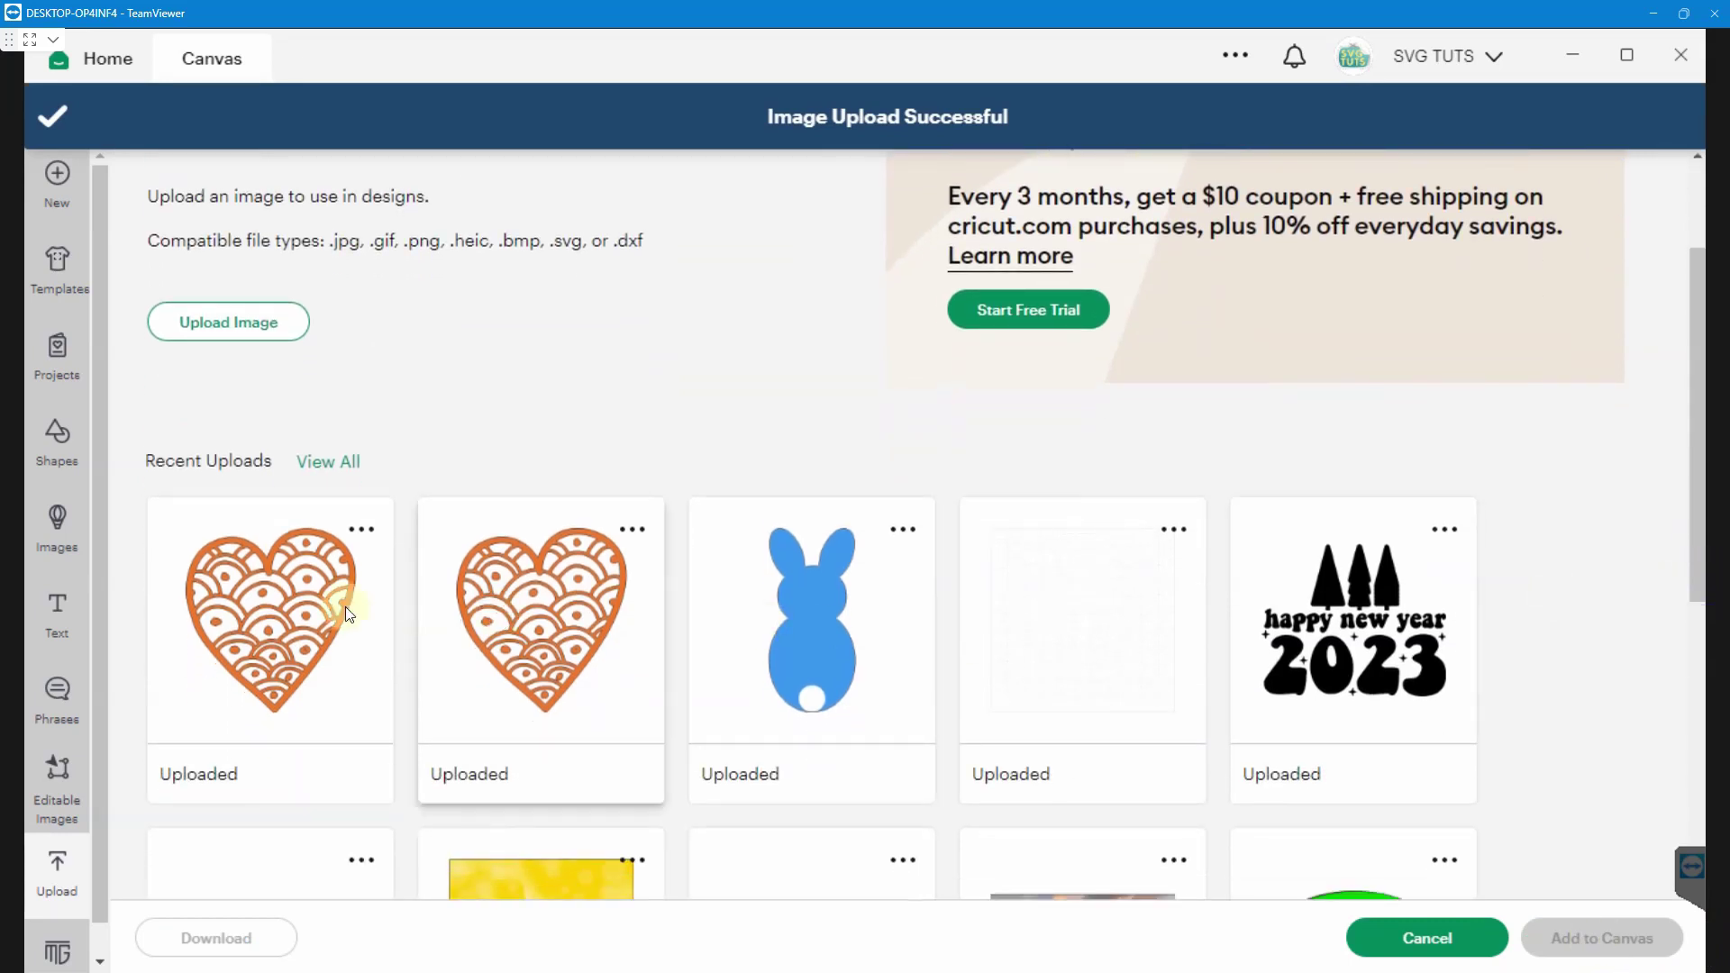
pyautogui.click(214, 574)
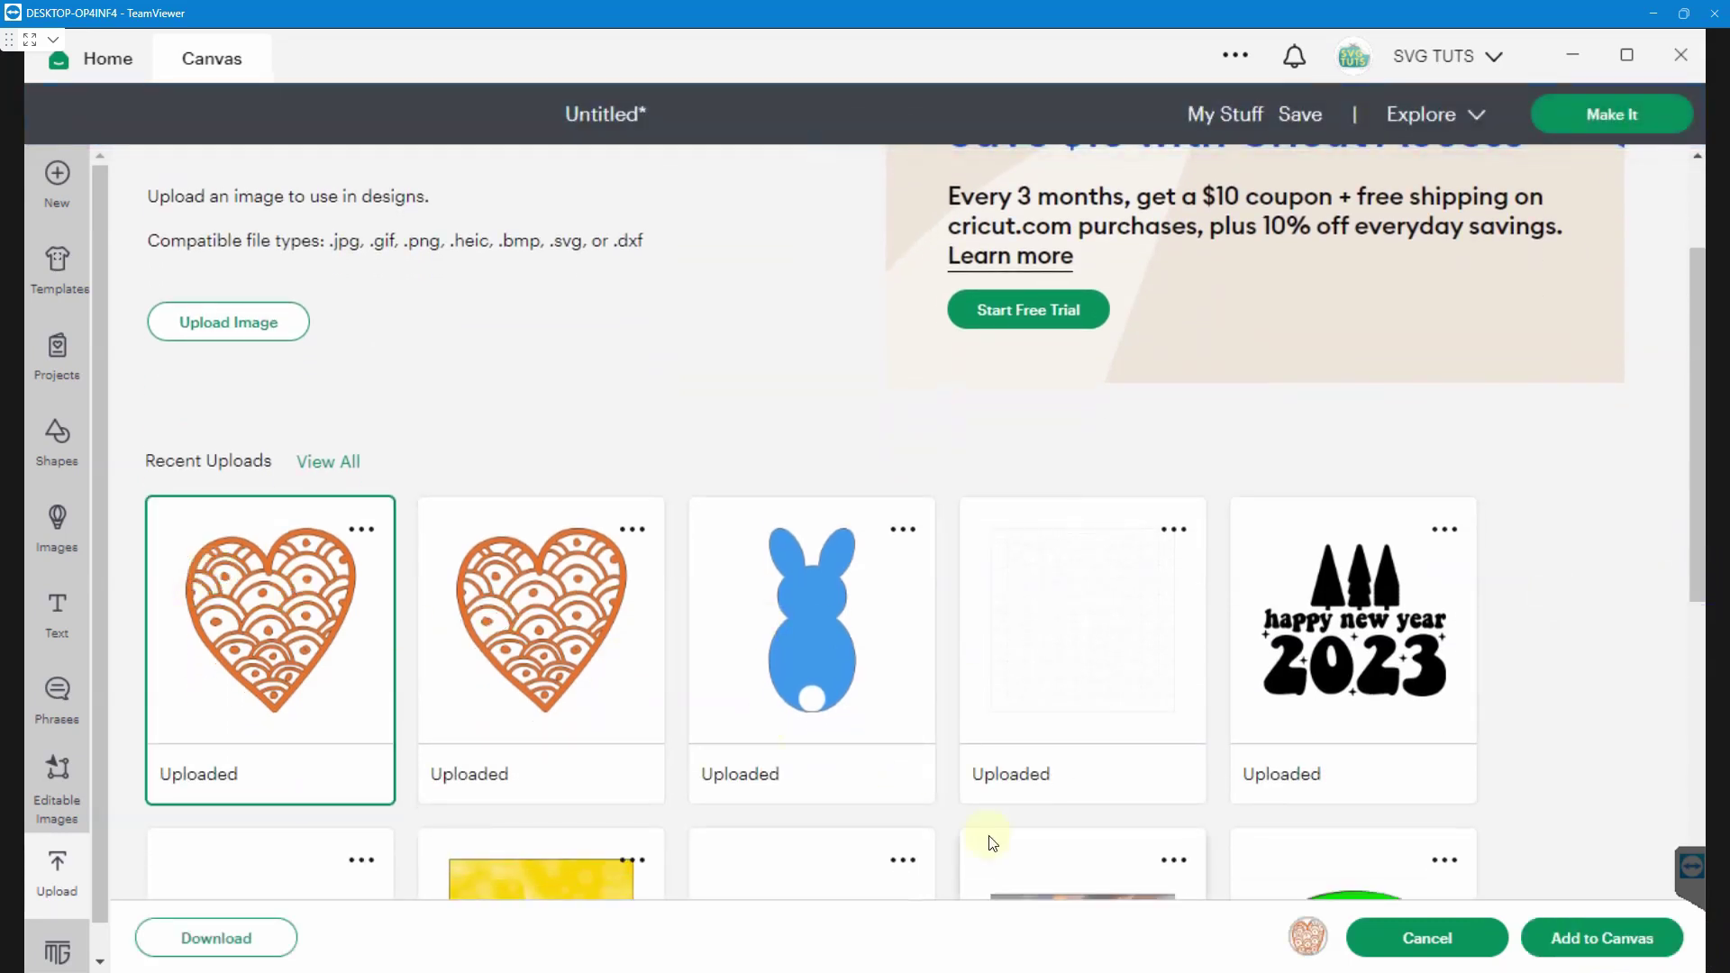
pyautogui.click(1592, 945)
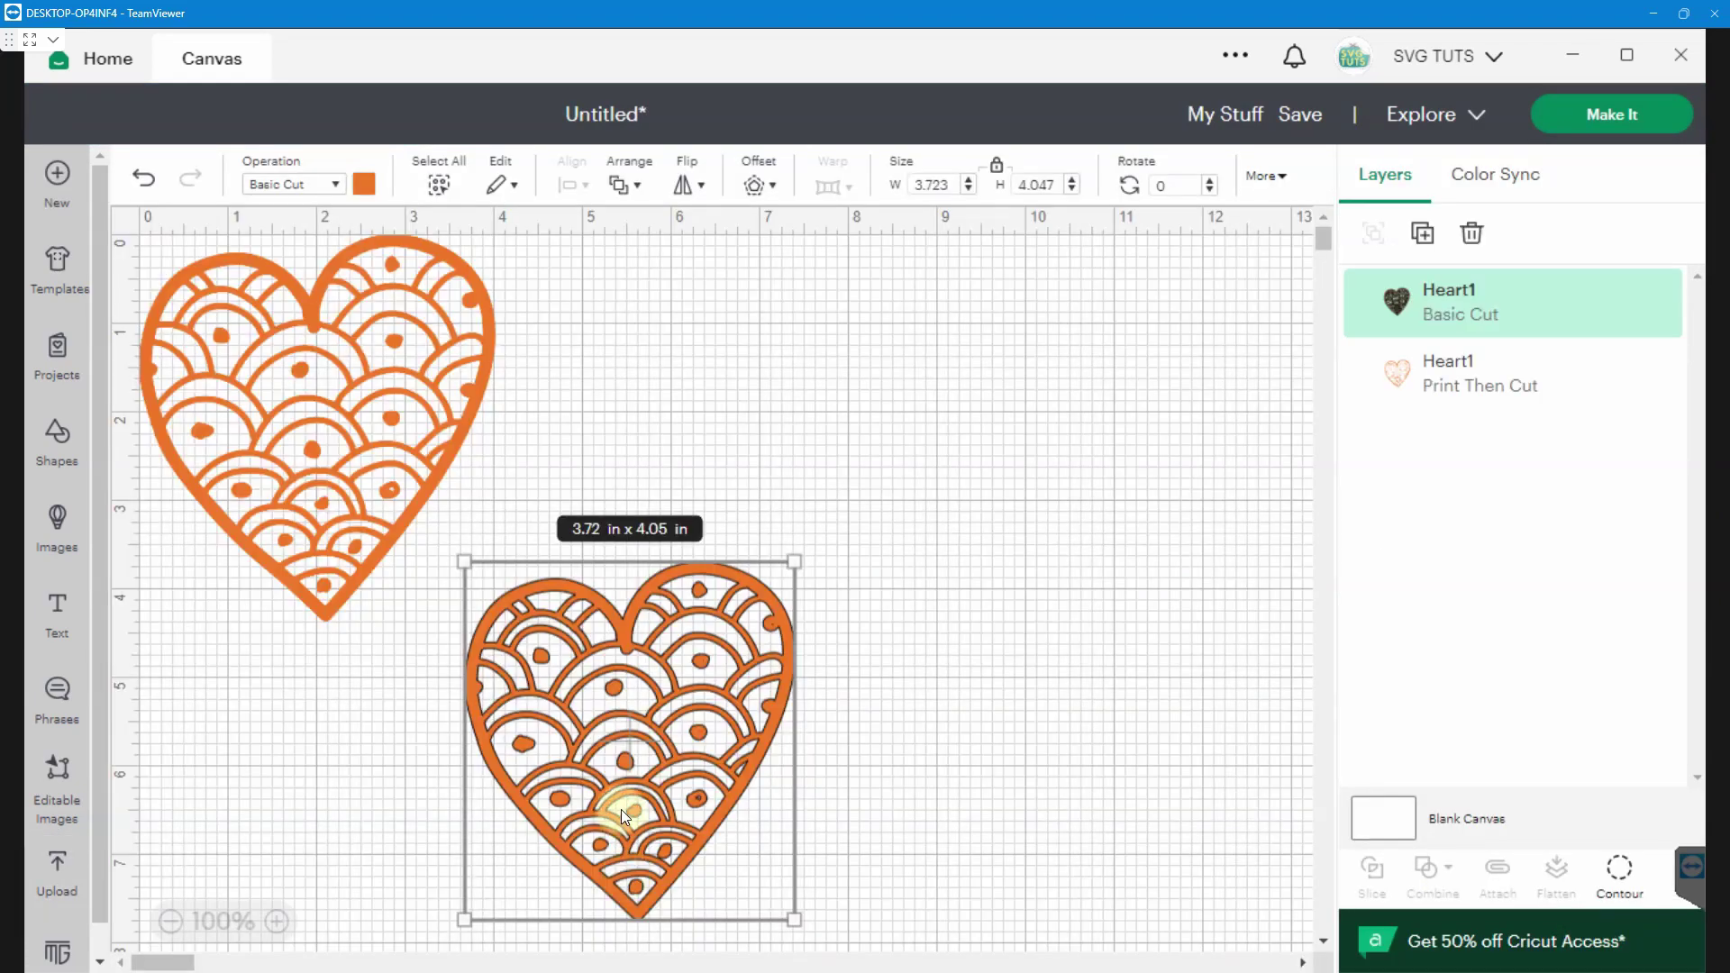
# Place the Basic Cut heart right of the Print Then Cut heart and zoom to 200%.
pyautogui.moveTo(620, 810); pyautogui.dragTo(742, 496)
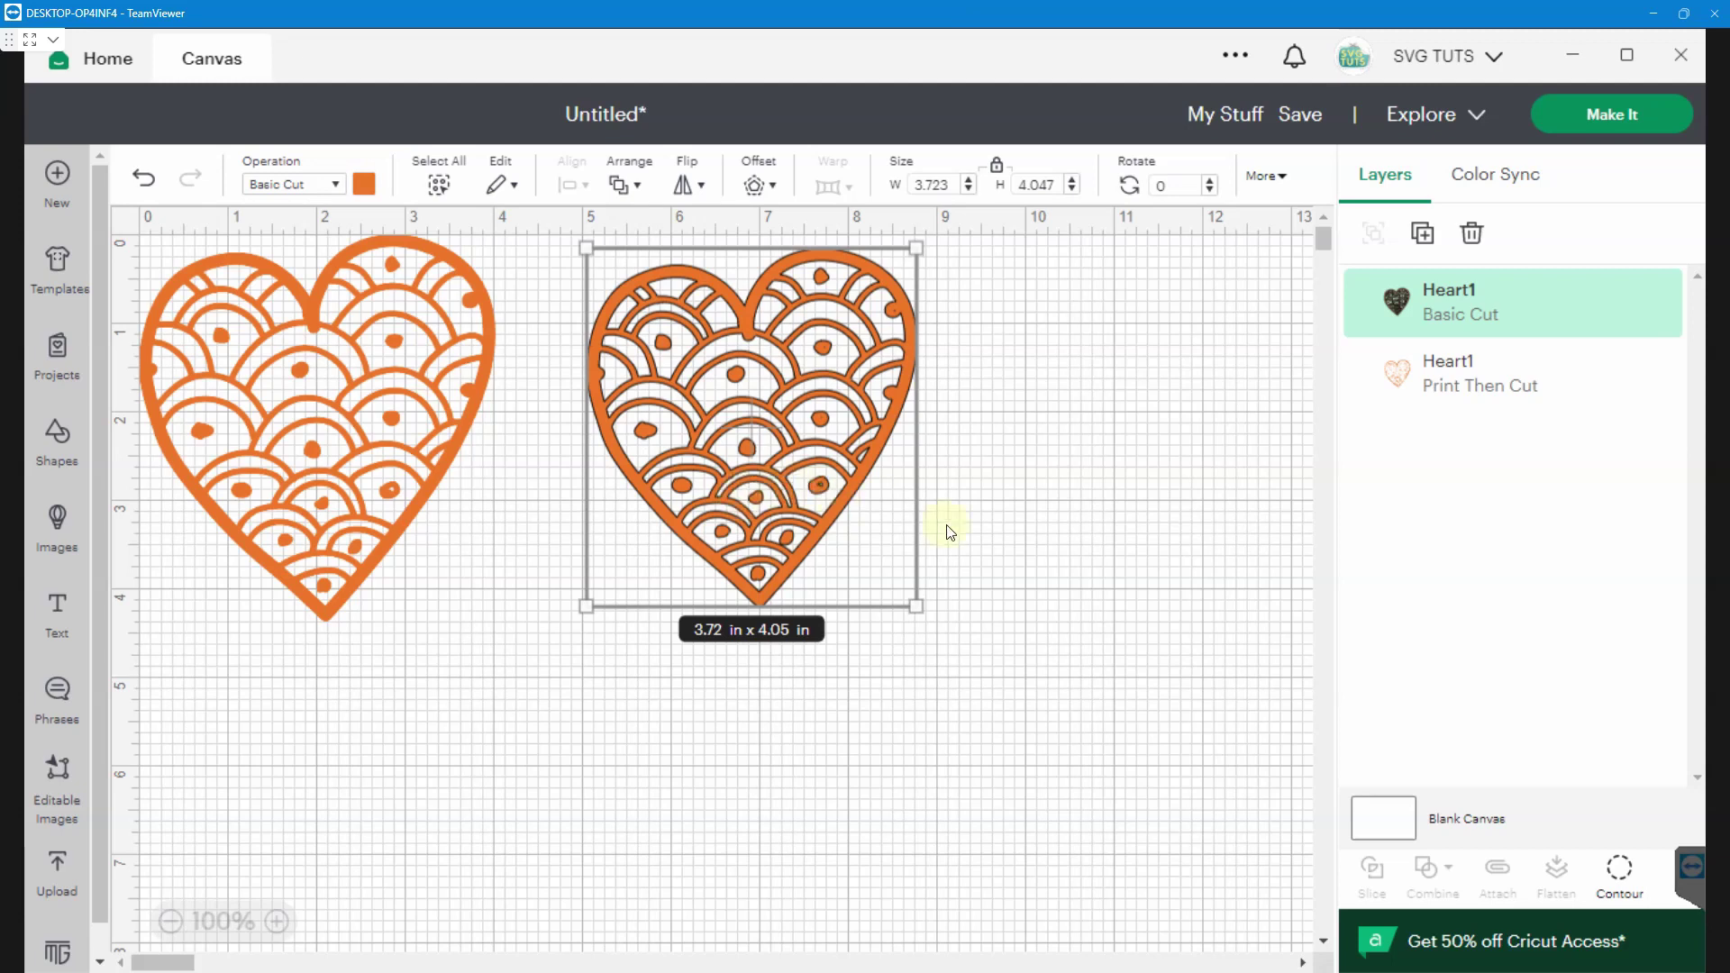
pyautogui.click(452, 873)
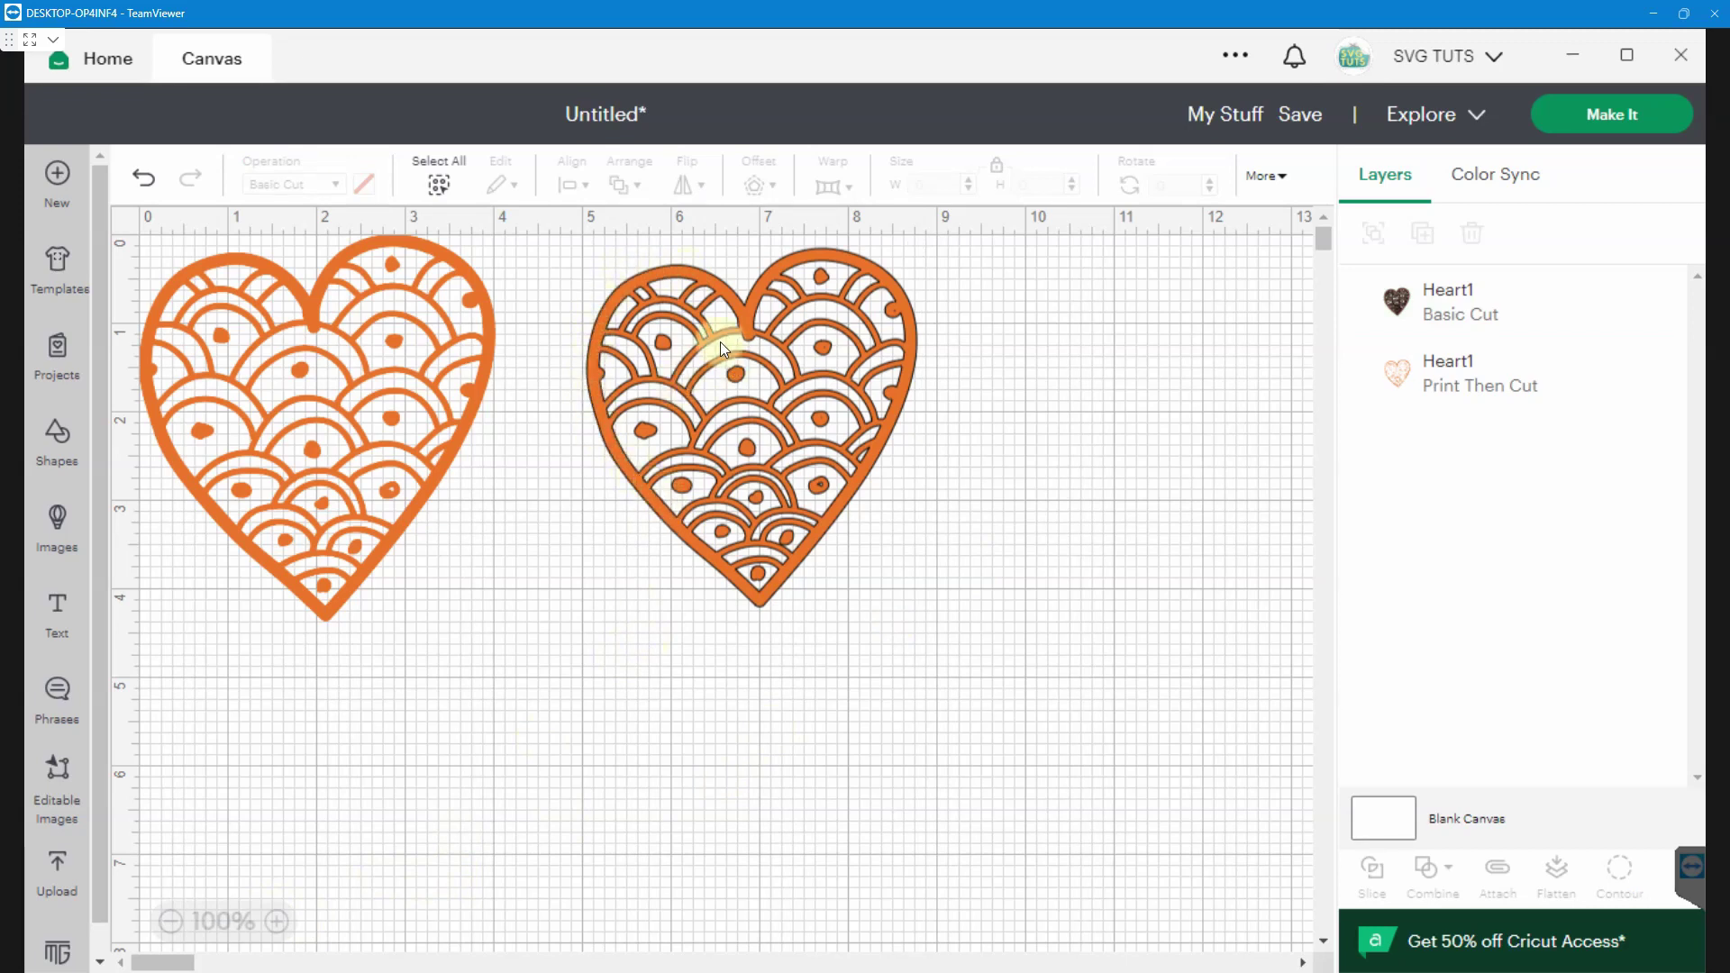
pyautogui.click(275, 921)
pyautogui.click(274, 921)
pyautogui.click(274, 921)
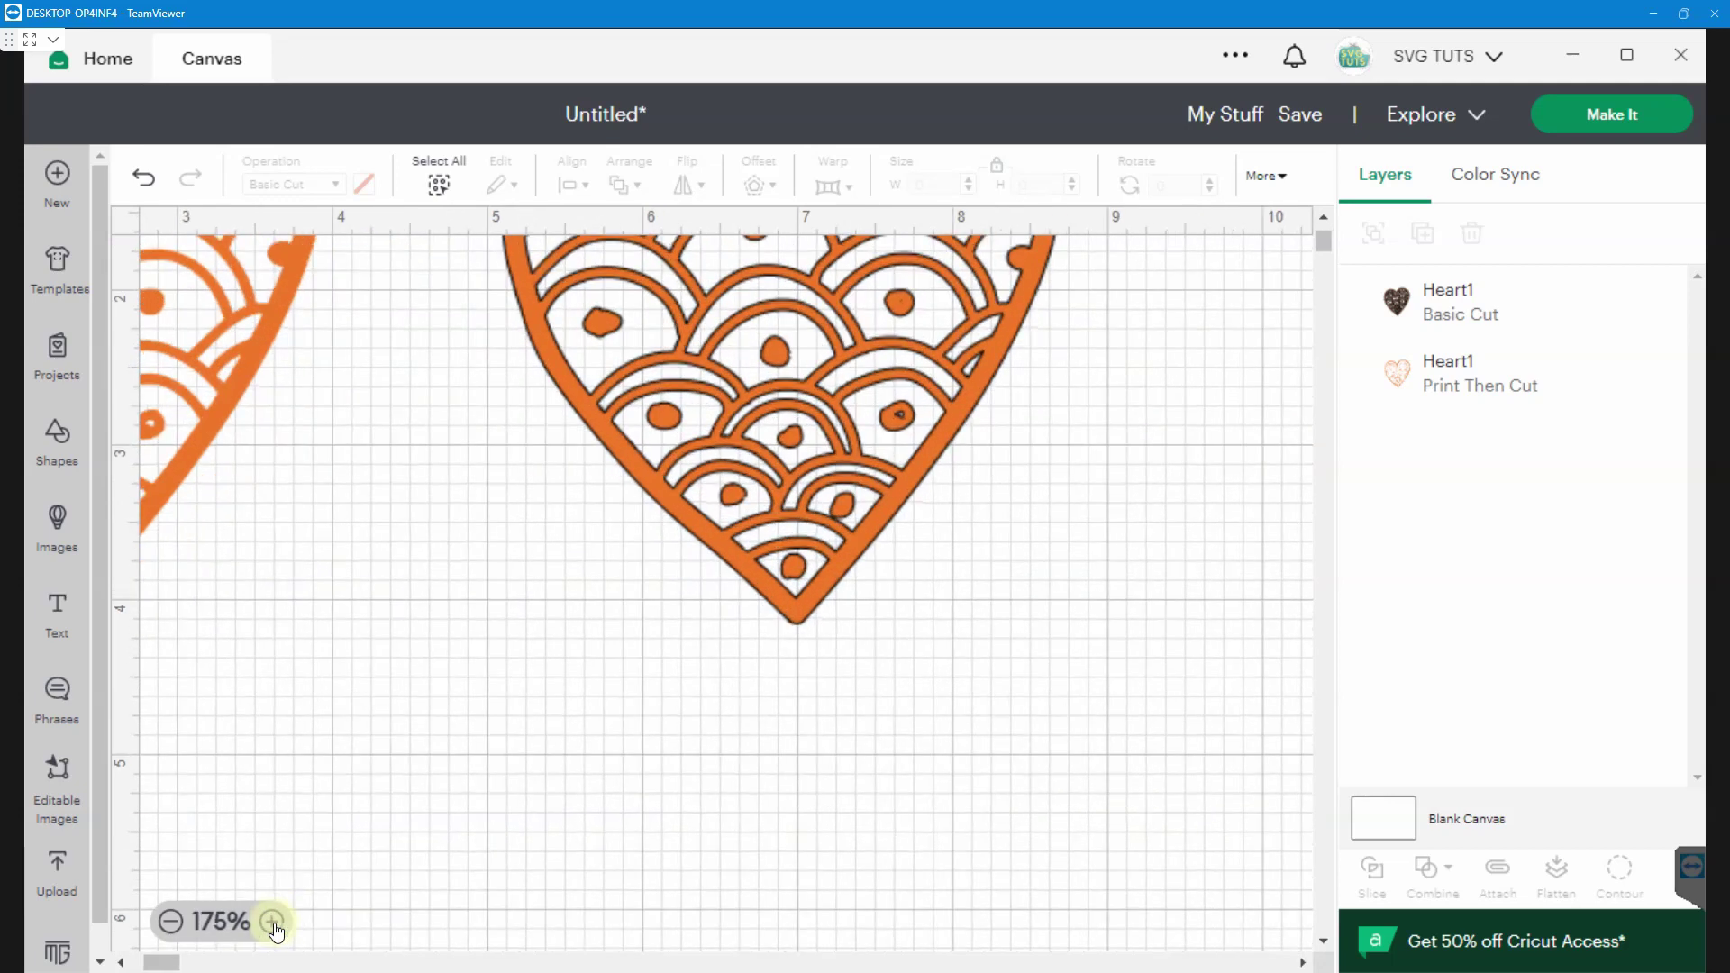
pyautogui.click(274, 921)
# Pan the view and select the left Print Then Cut heart to compare both hearts.
pyautogui.scroll(5, 1294, 483)
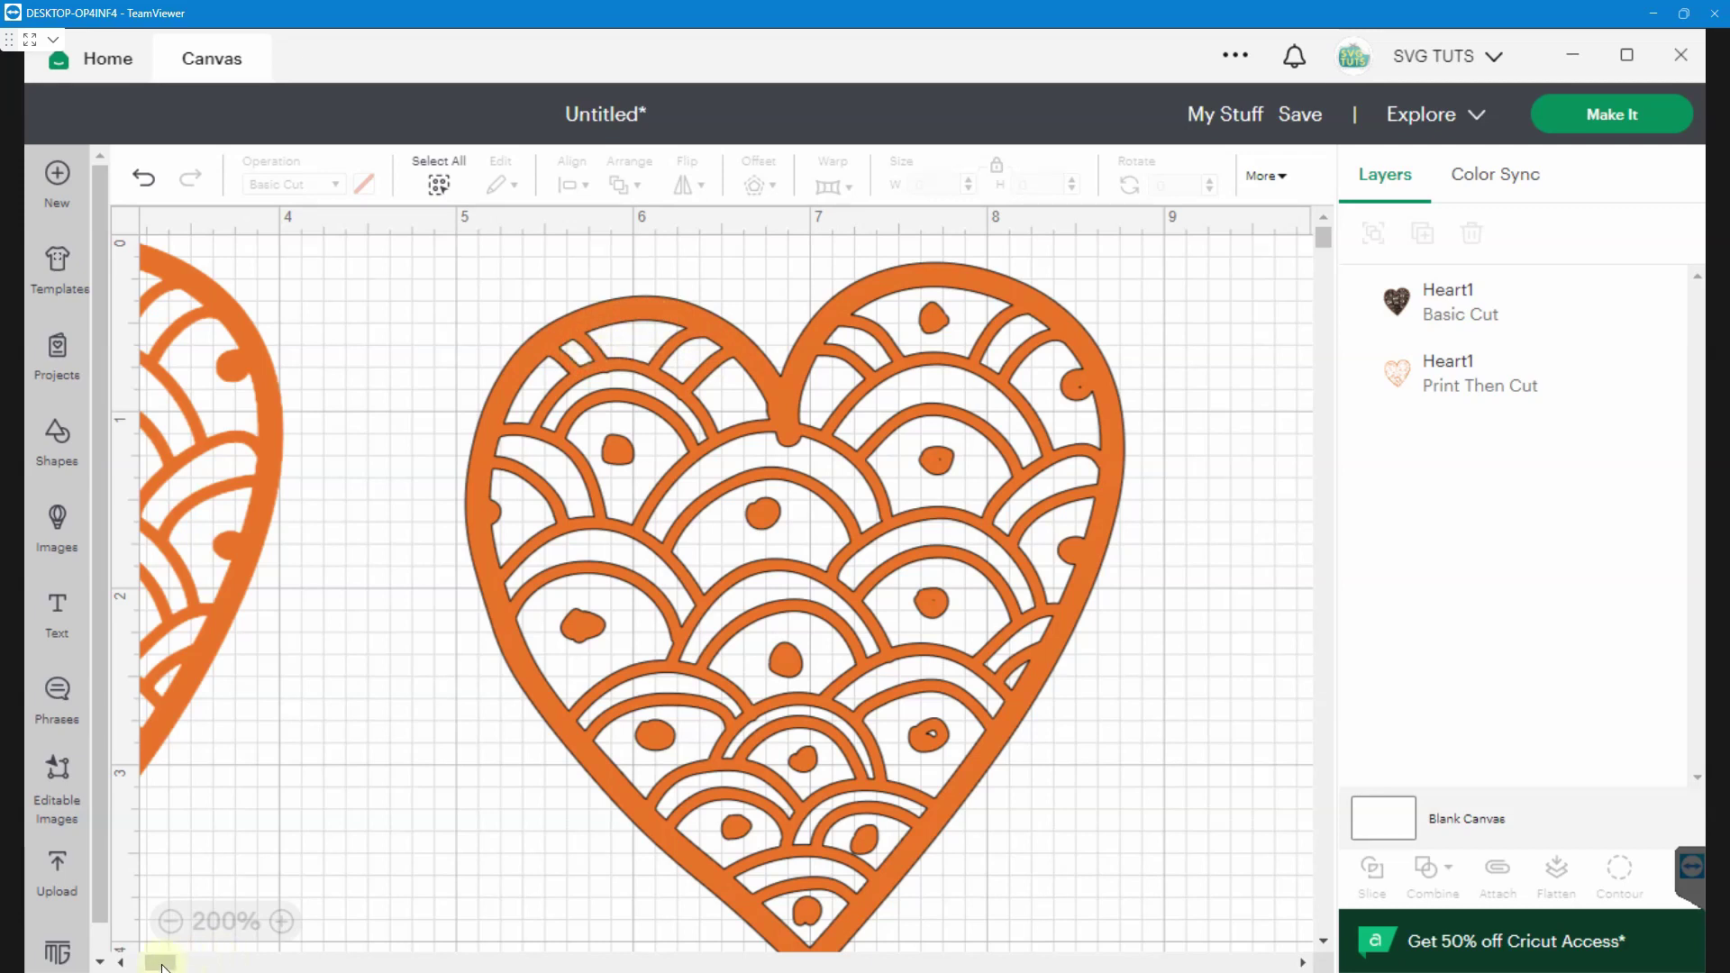
pyautogui.moveTo(162, 967); pyautogui.dragTo(142, 967)
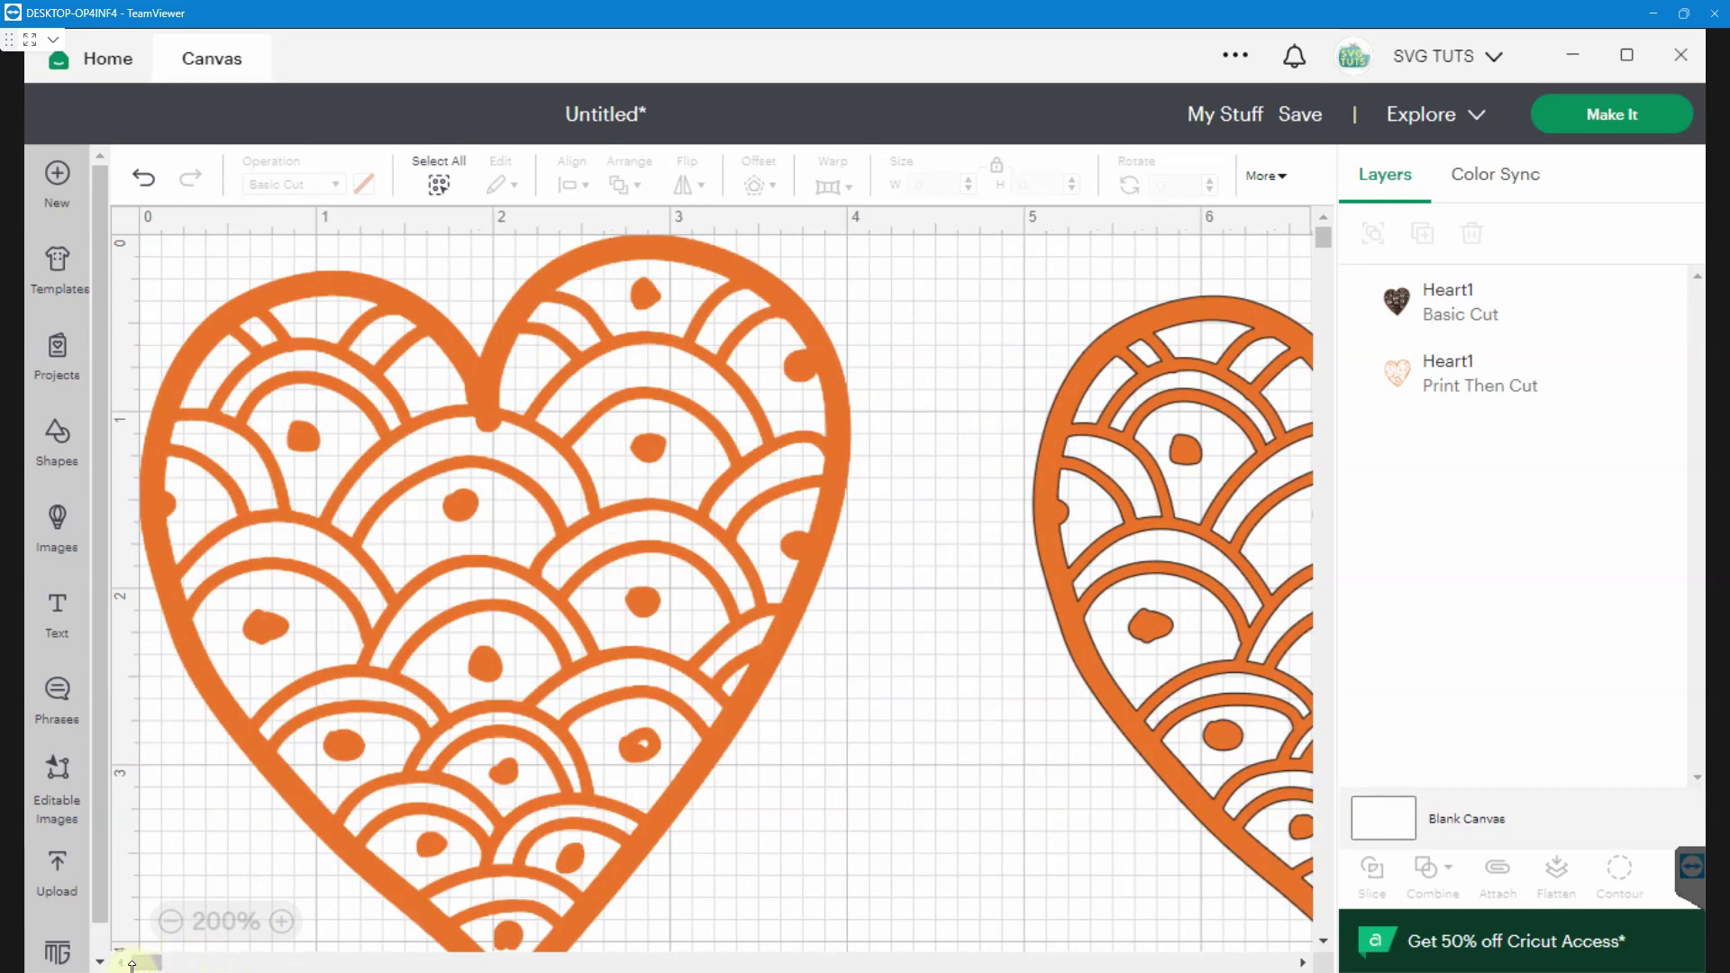
pyautogui.click(601, 562)
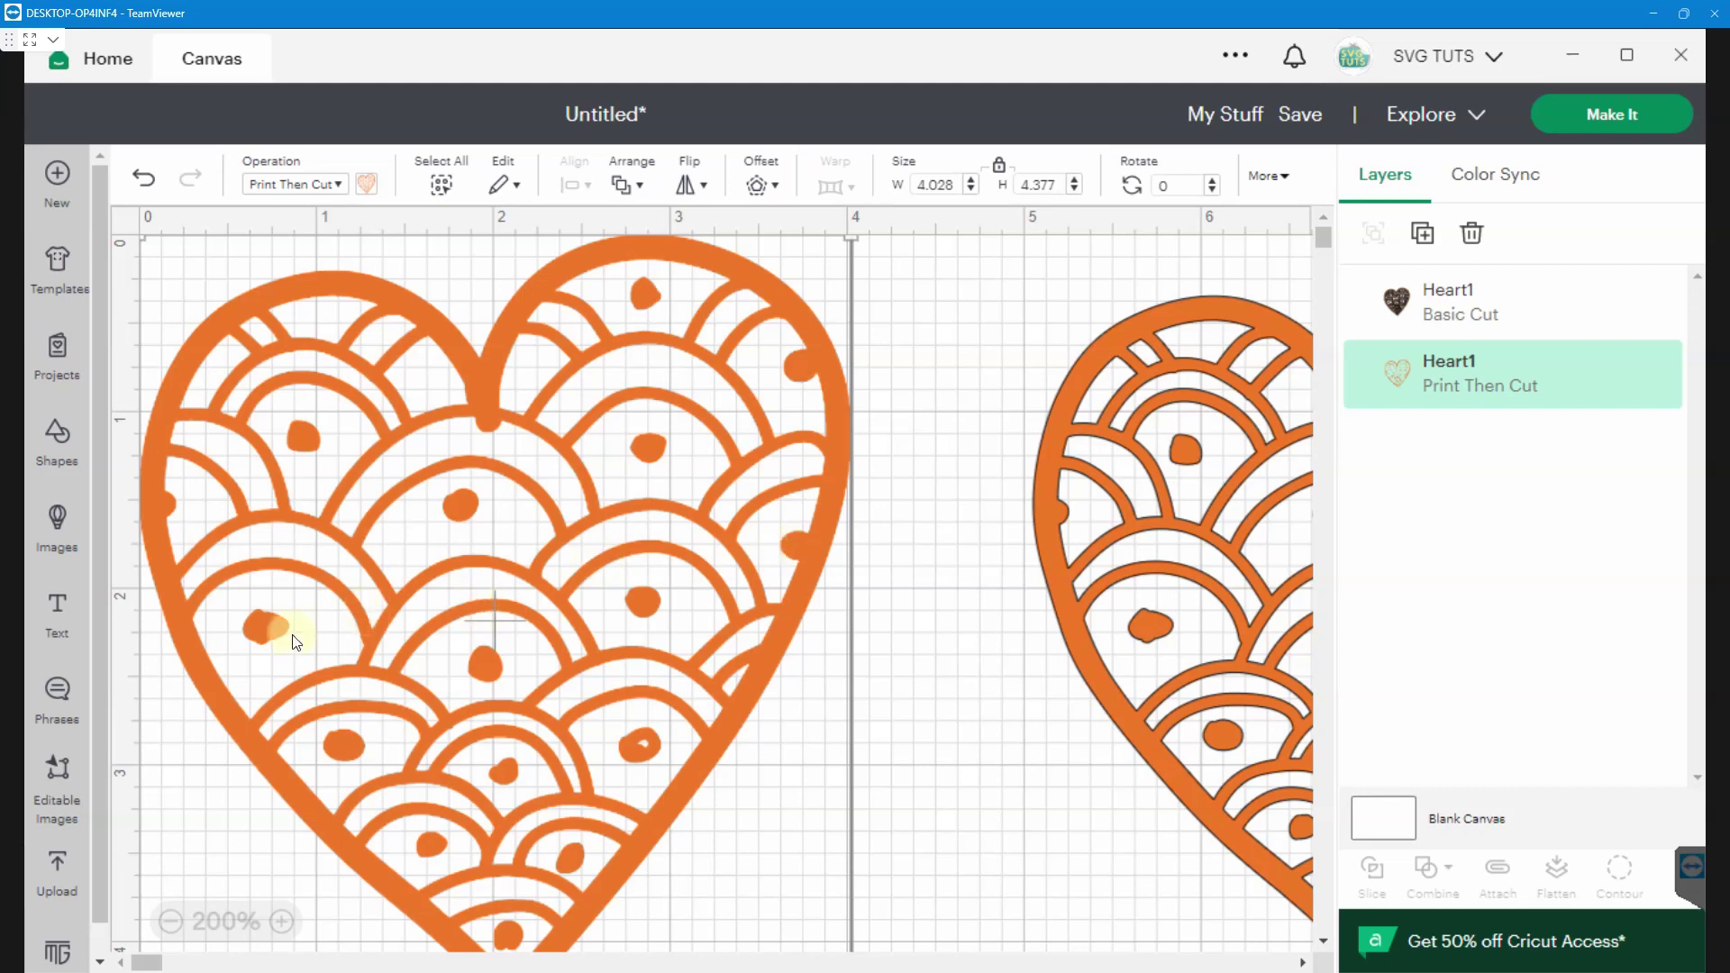
pyautogui.moveTo(149, 963); pyautogui.dragTo(159, 962)
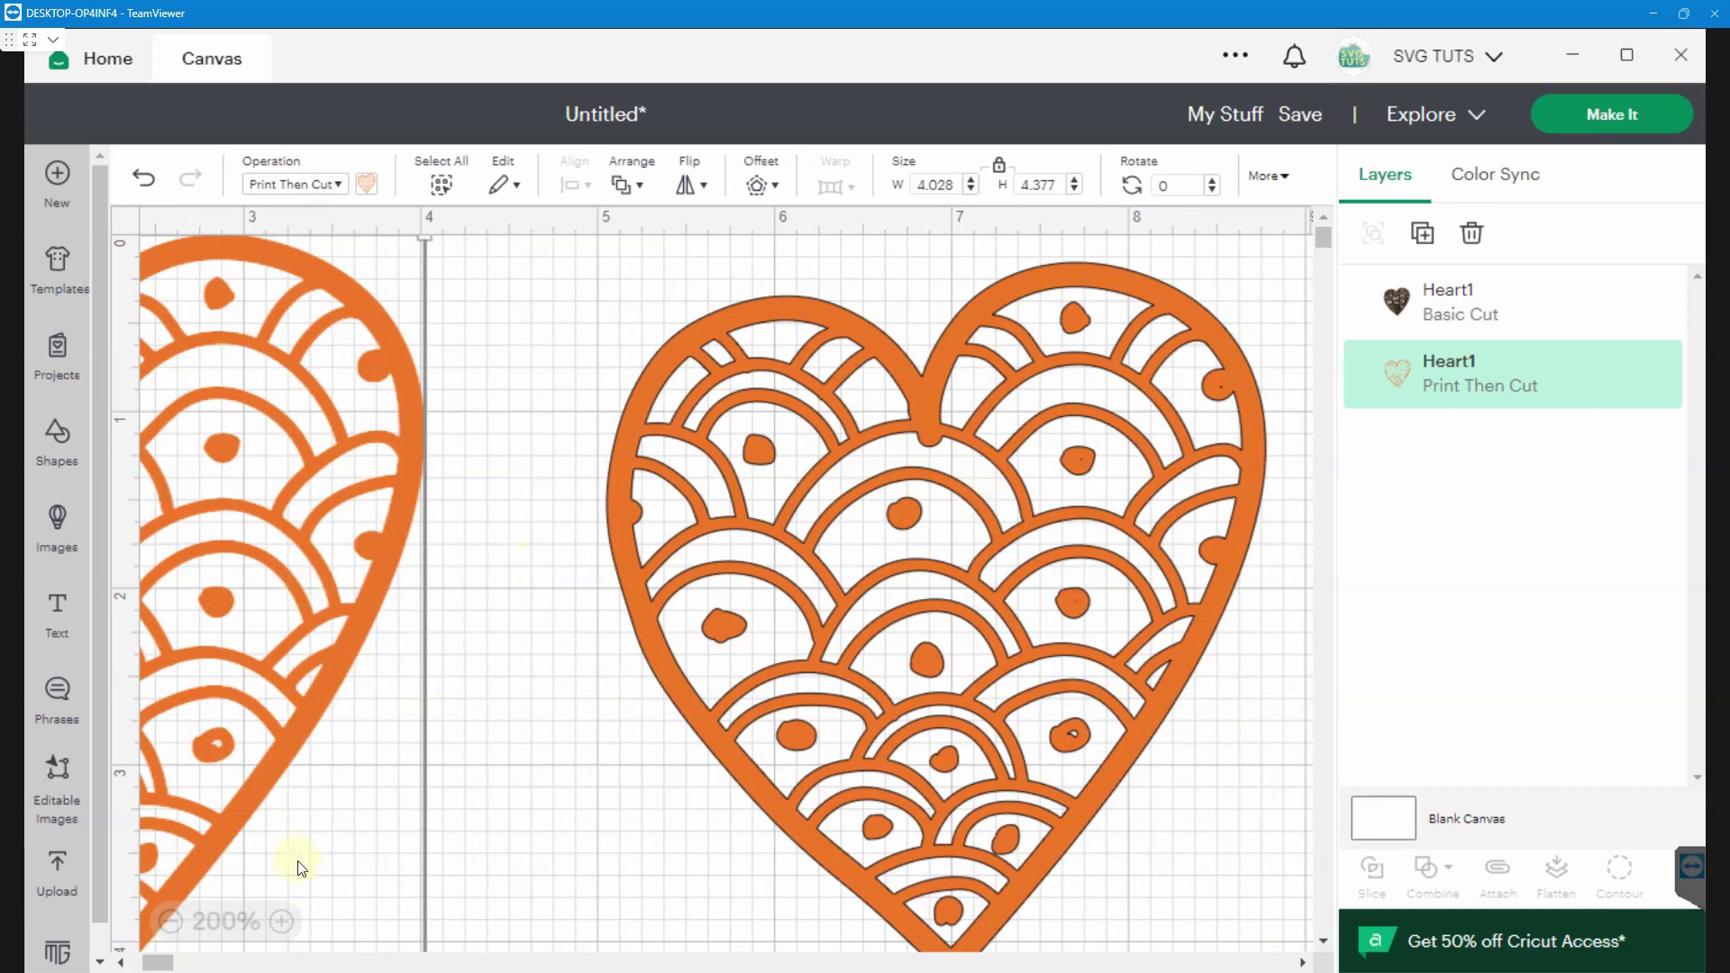
pyautogui.click(172, 921)
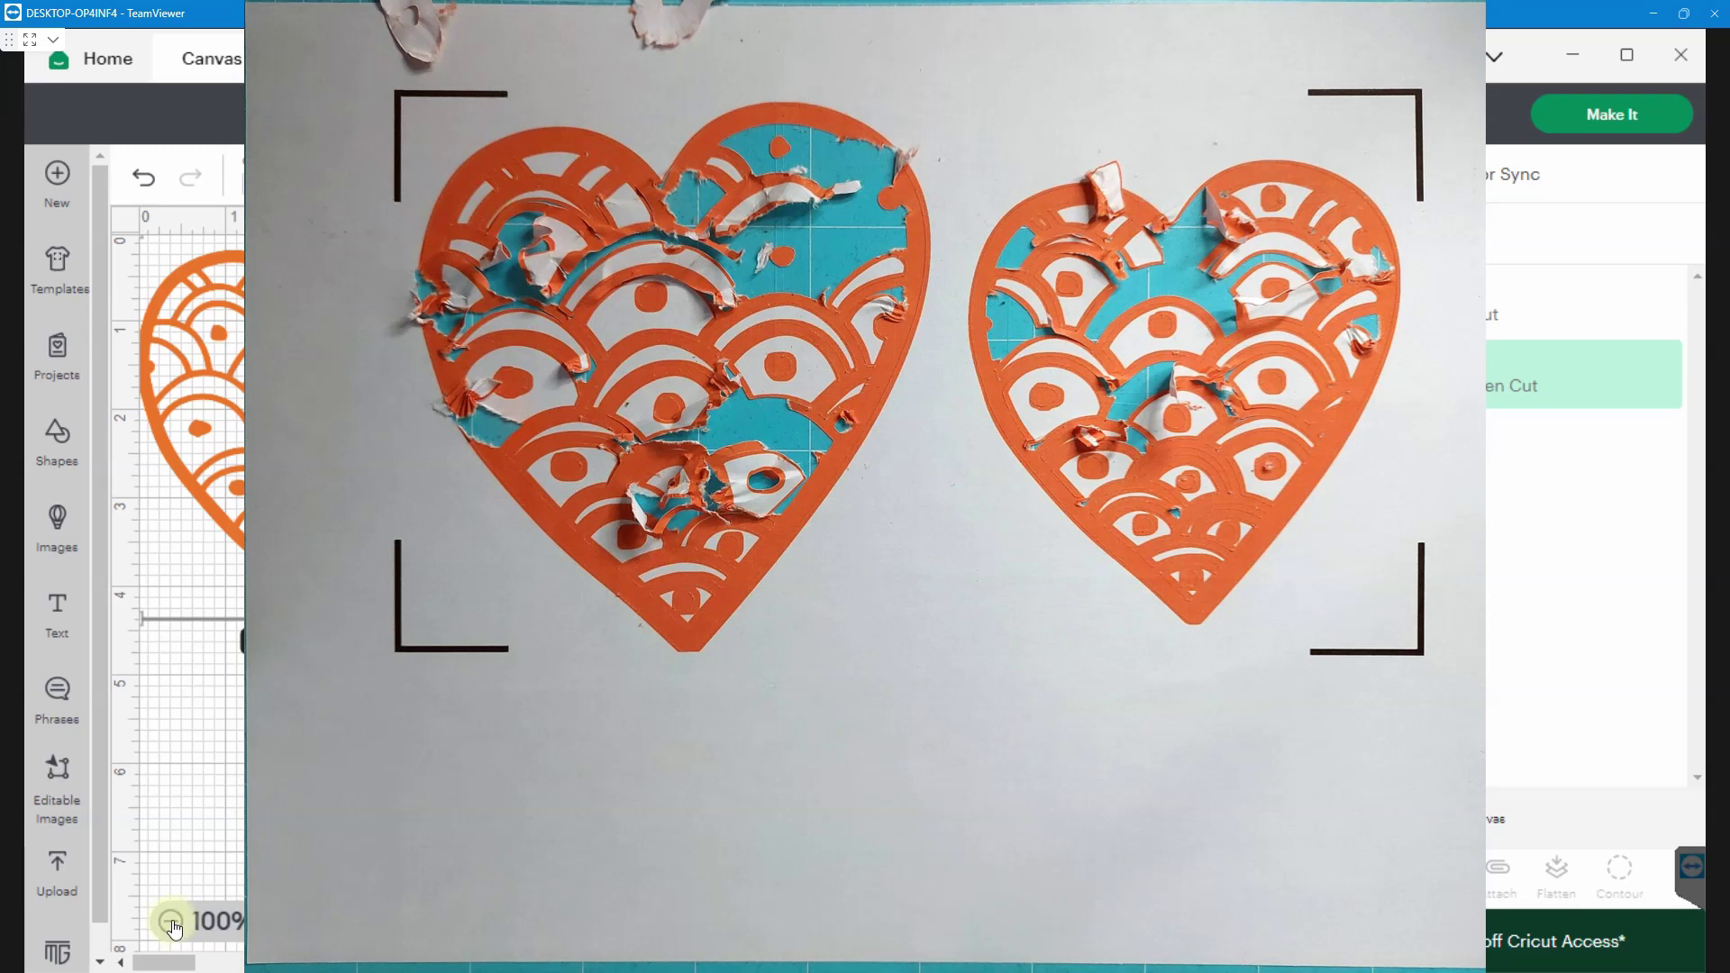
pyautogui.click(172, 923)
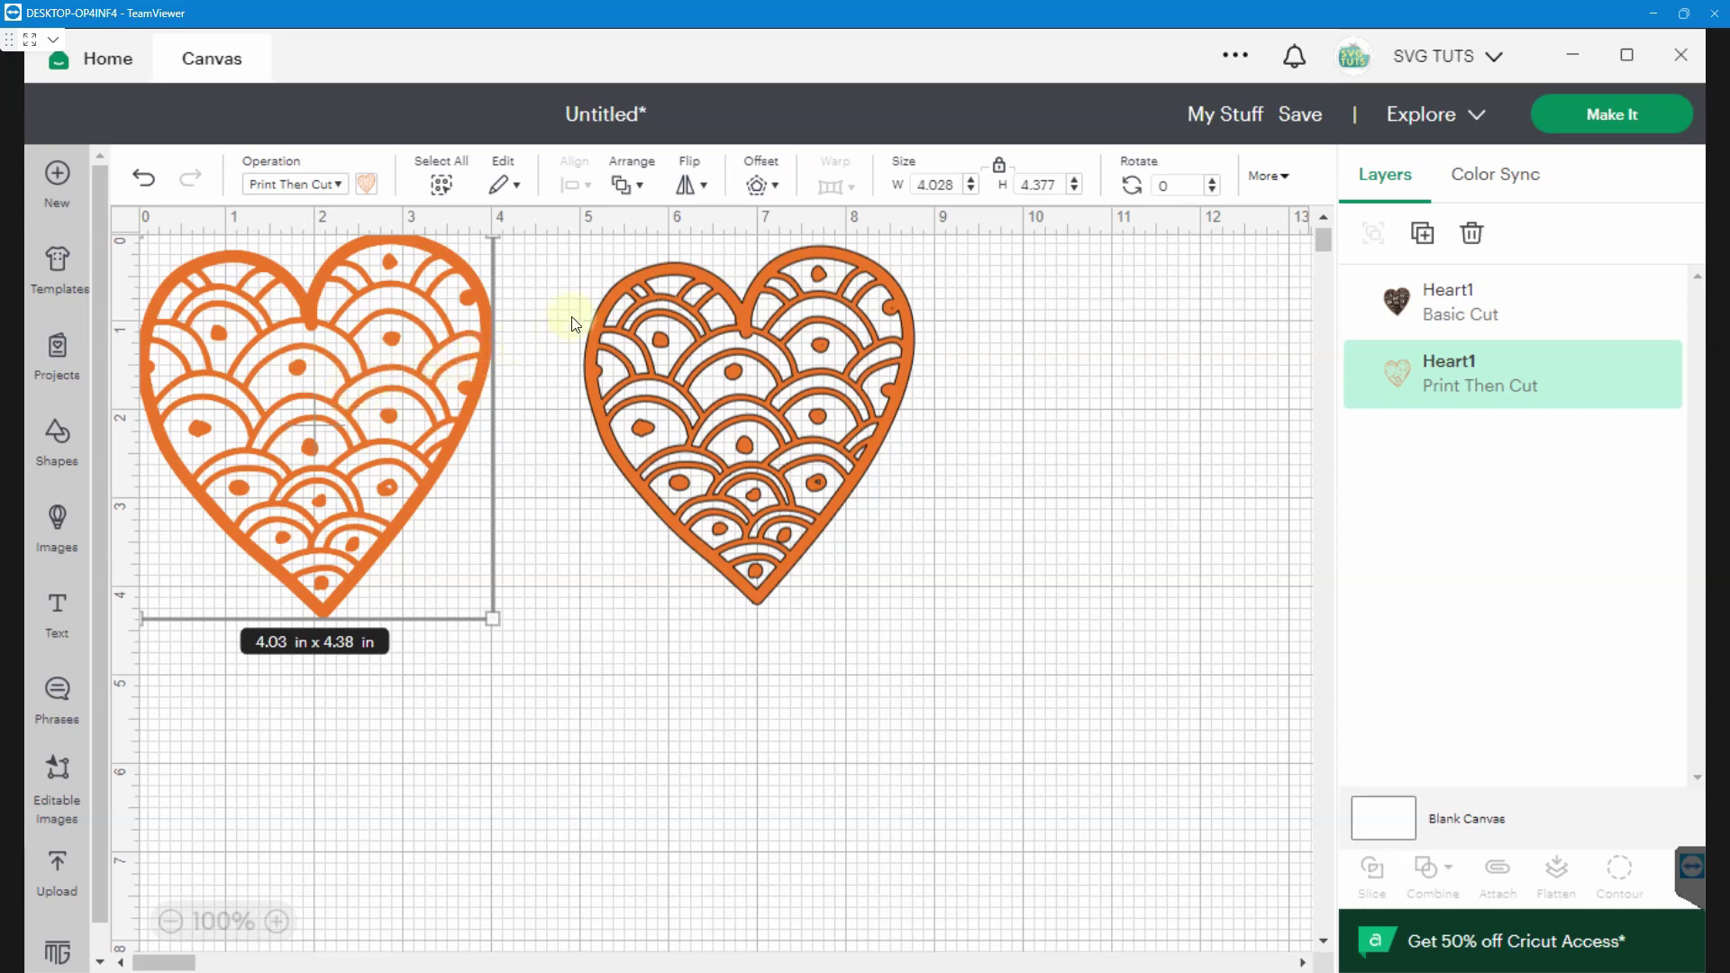
# Apply a 0.01 in offset to the left heart, giving a 4.05 × 4.4 in outline.
pyautogui.click(757, 185)
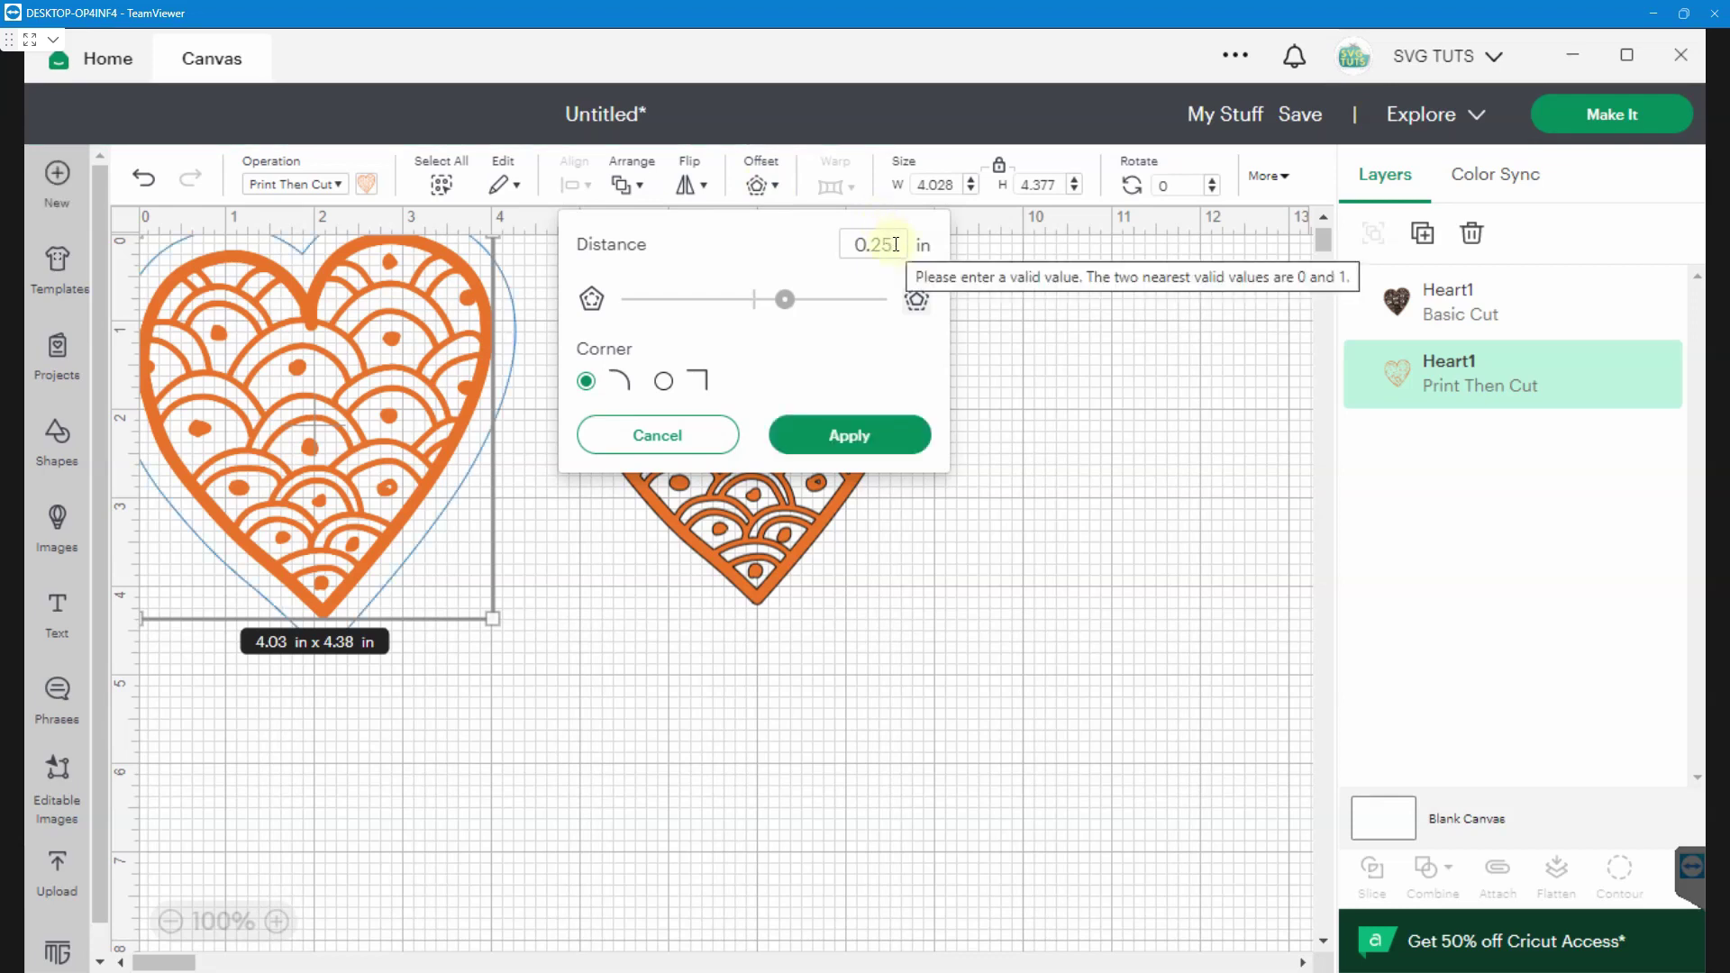
pyautogui.doubleClick(888, 244)
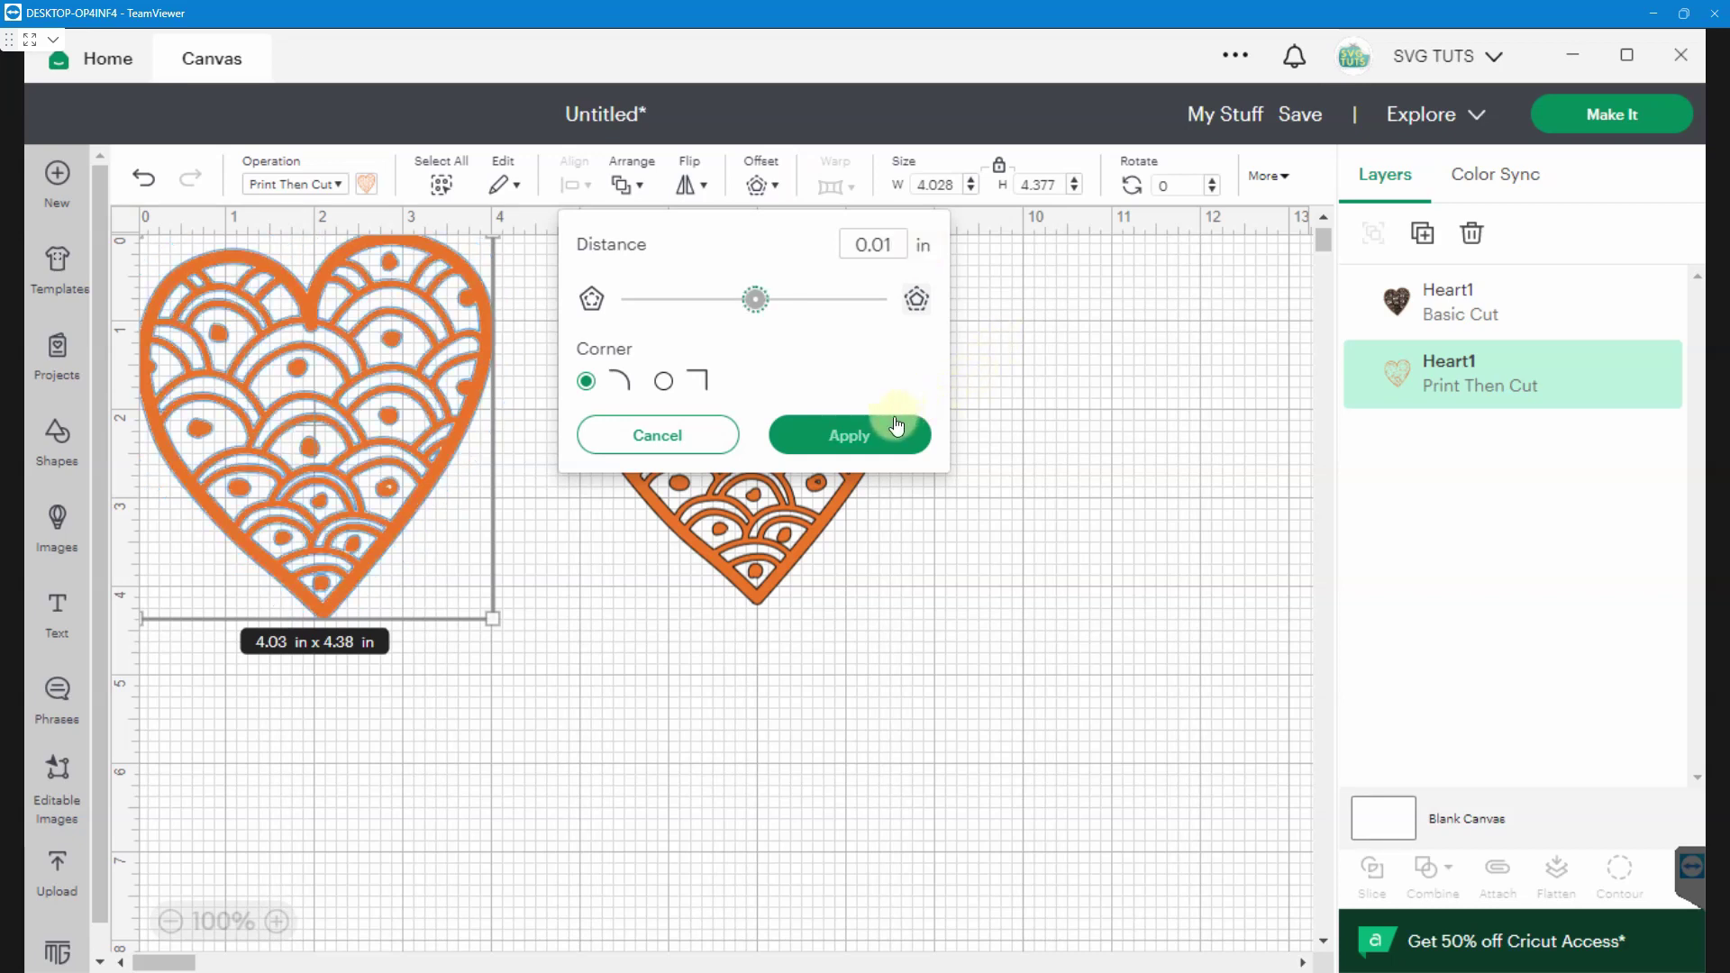
pyautogui.click(850, 437)
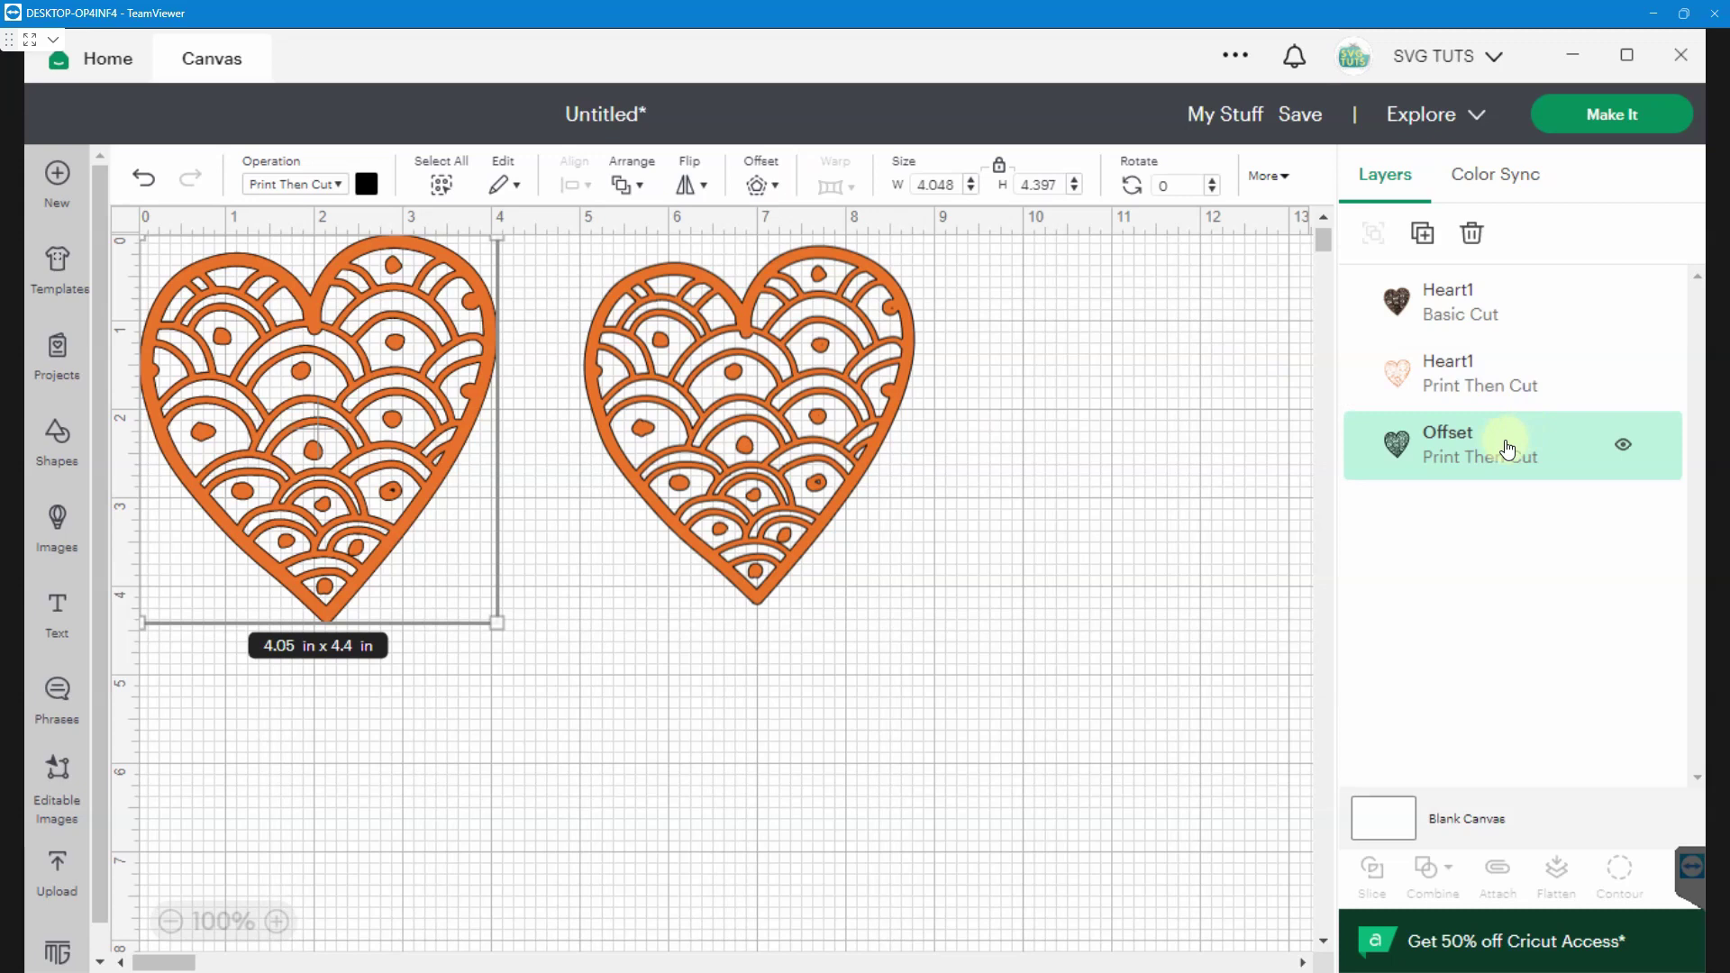
# Drag the offset aside, set it to Basic cut, and hide every contour except the outer heart.
pyautogui.moveTo(408, 490); pyautogui.dragTo(647, 781)
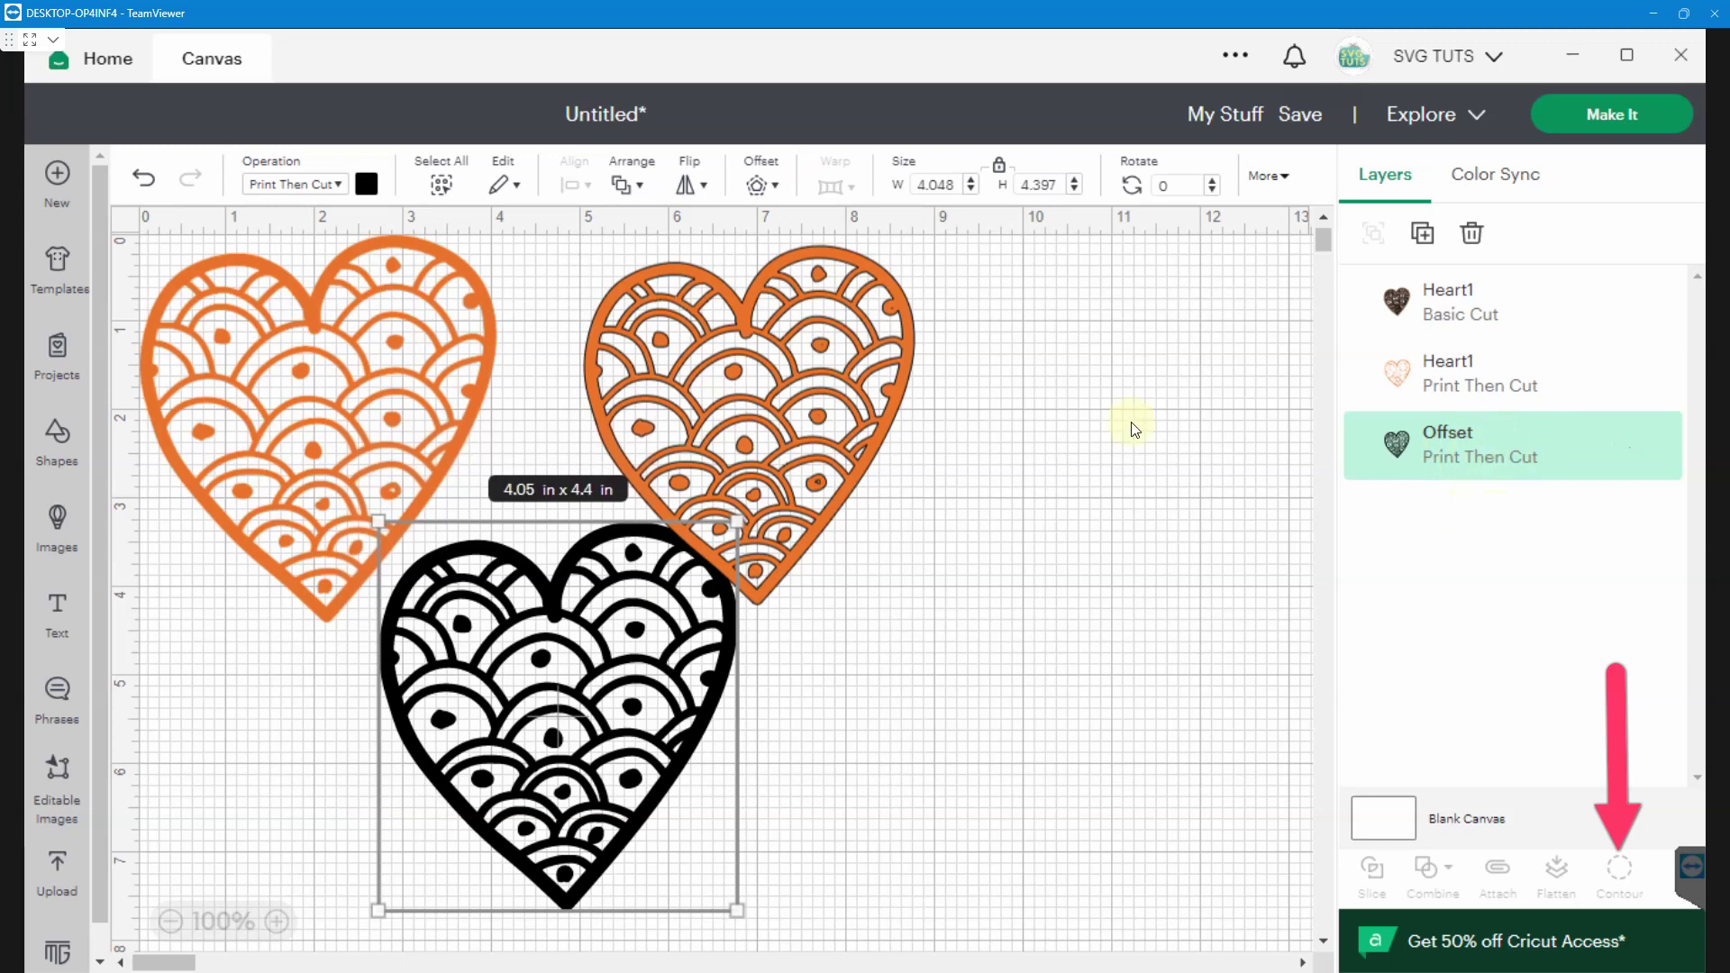
pyautogui.click(338, 184)
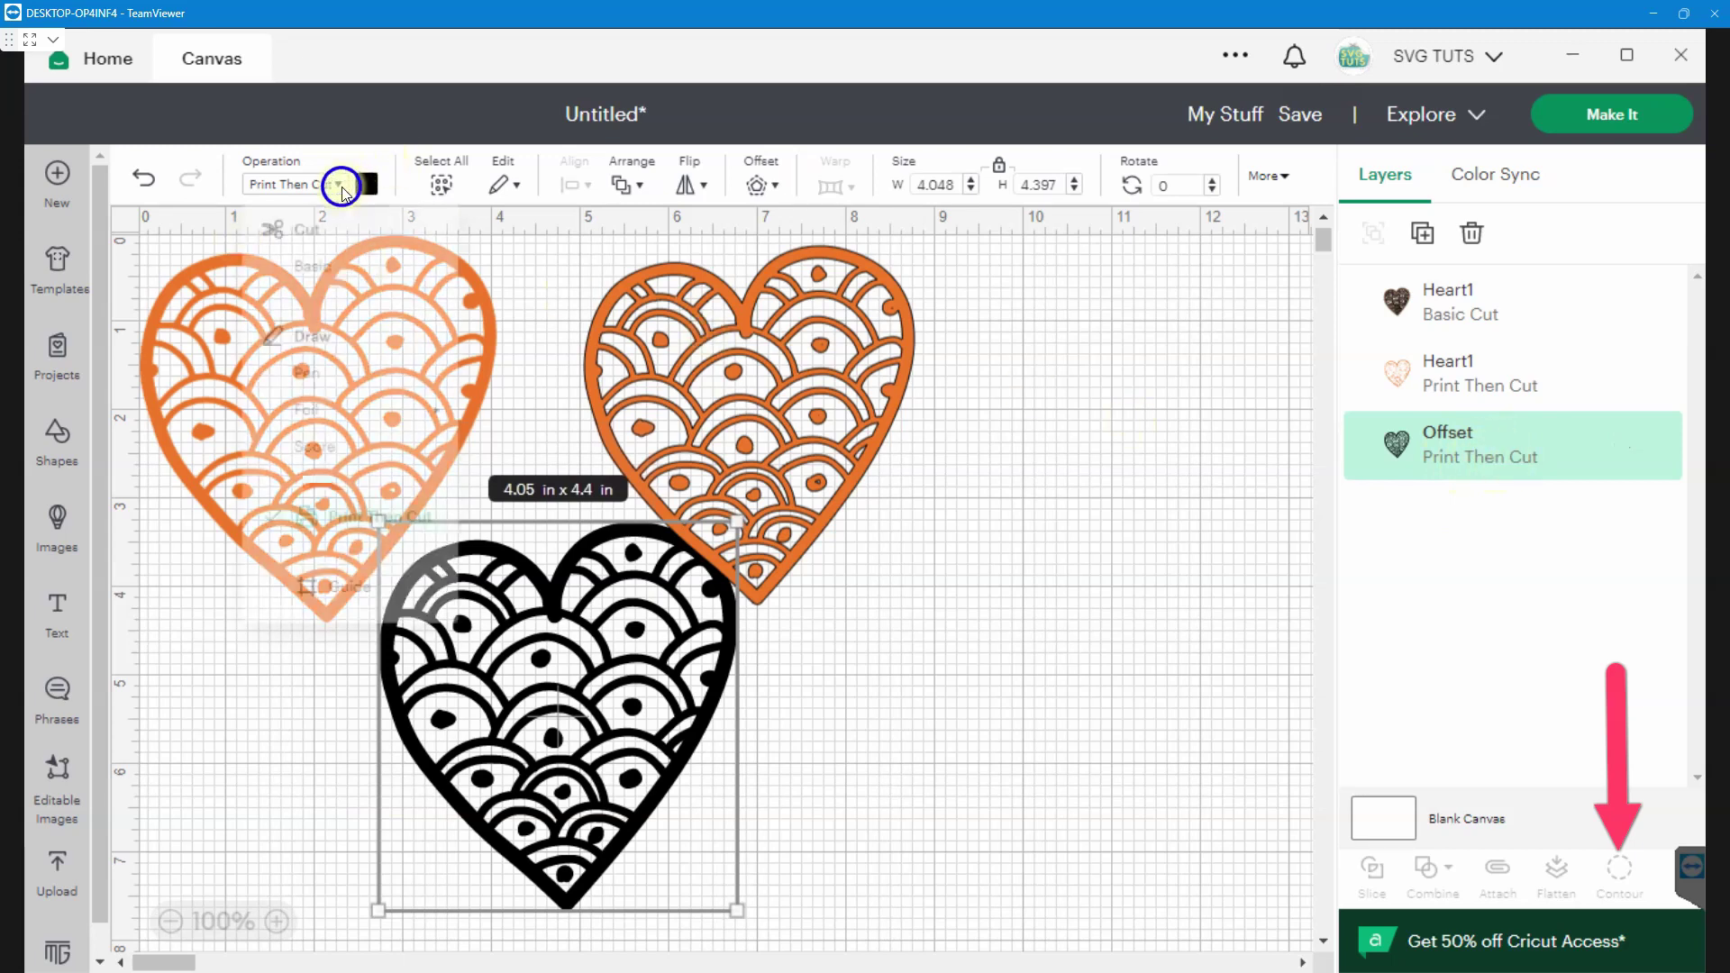
pyautogui.click(350, 278)
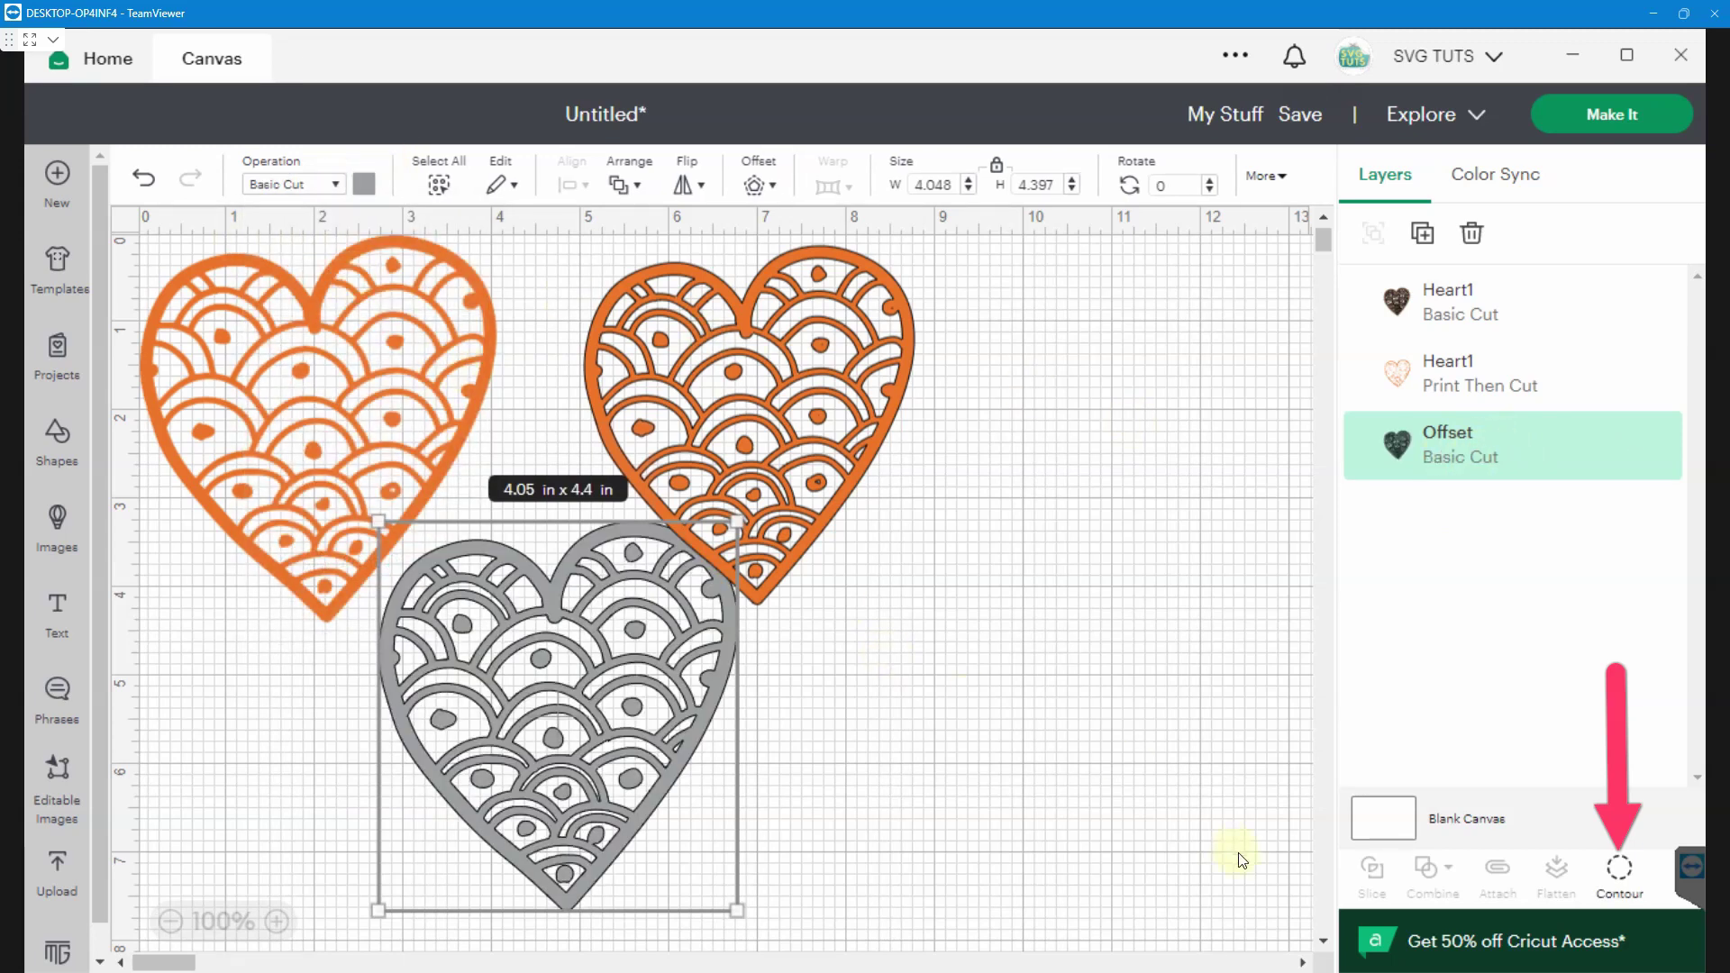
pyautogui.click(1620, 871)
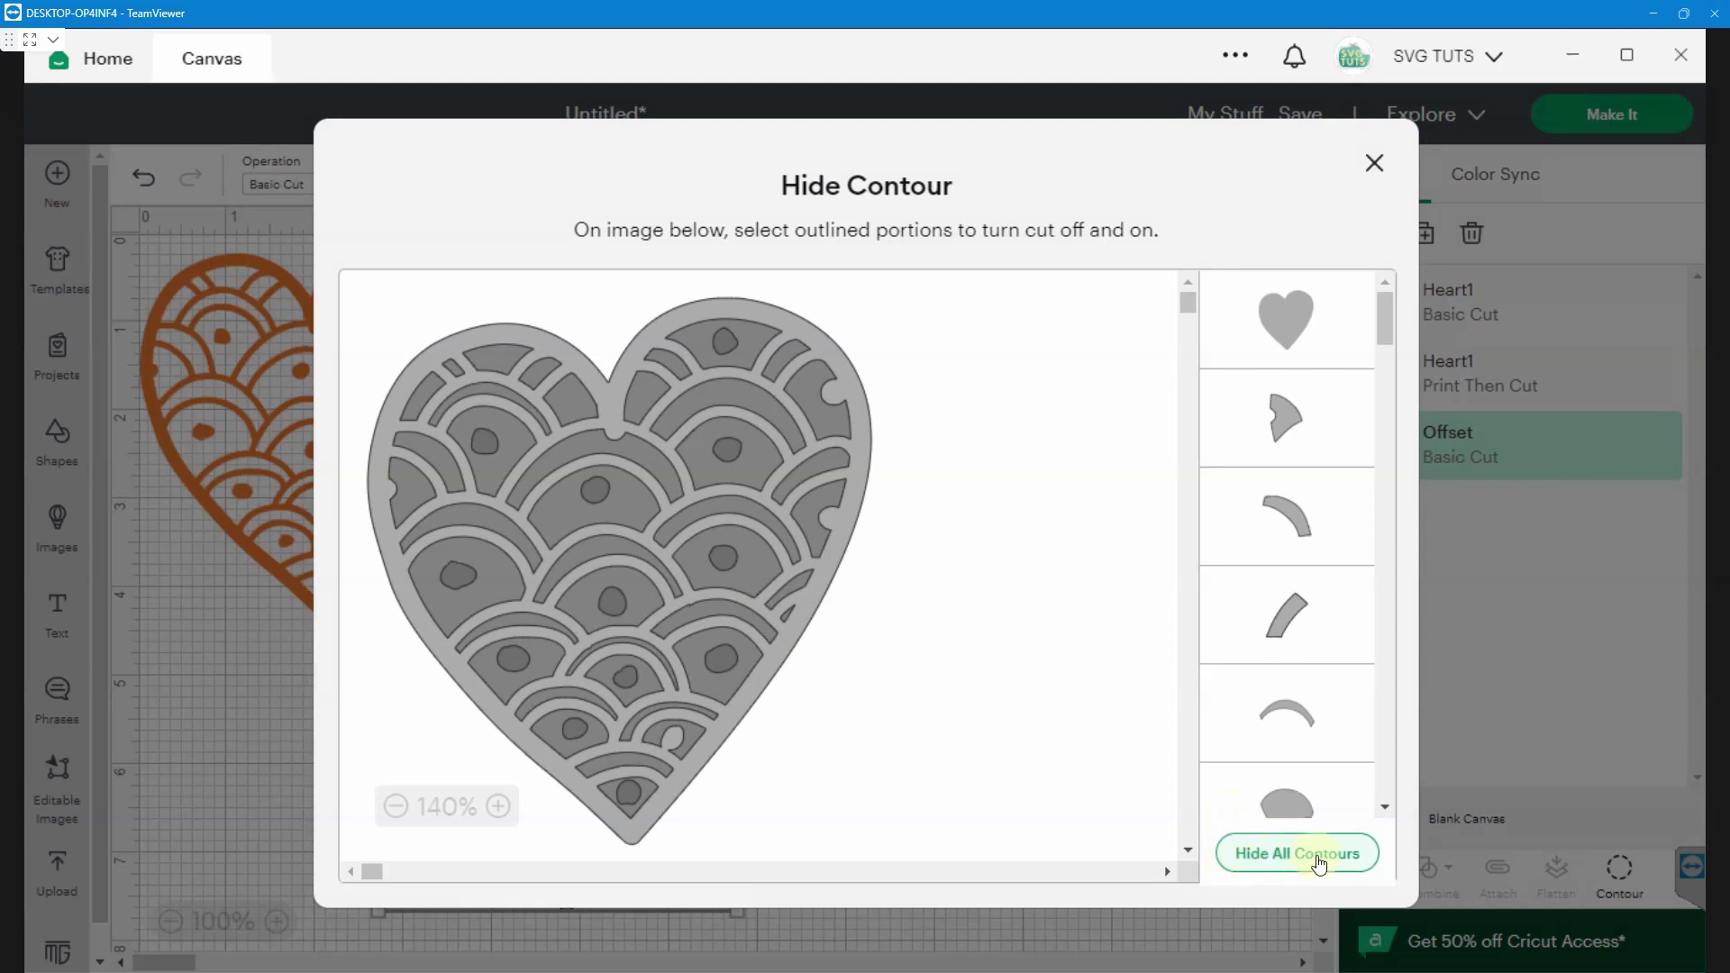
pyautogui.click(1238, 867)
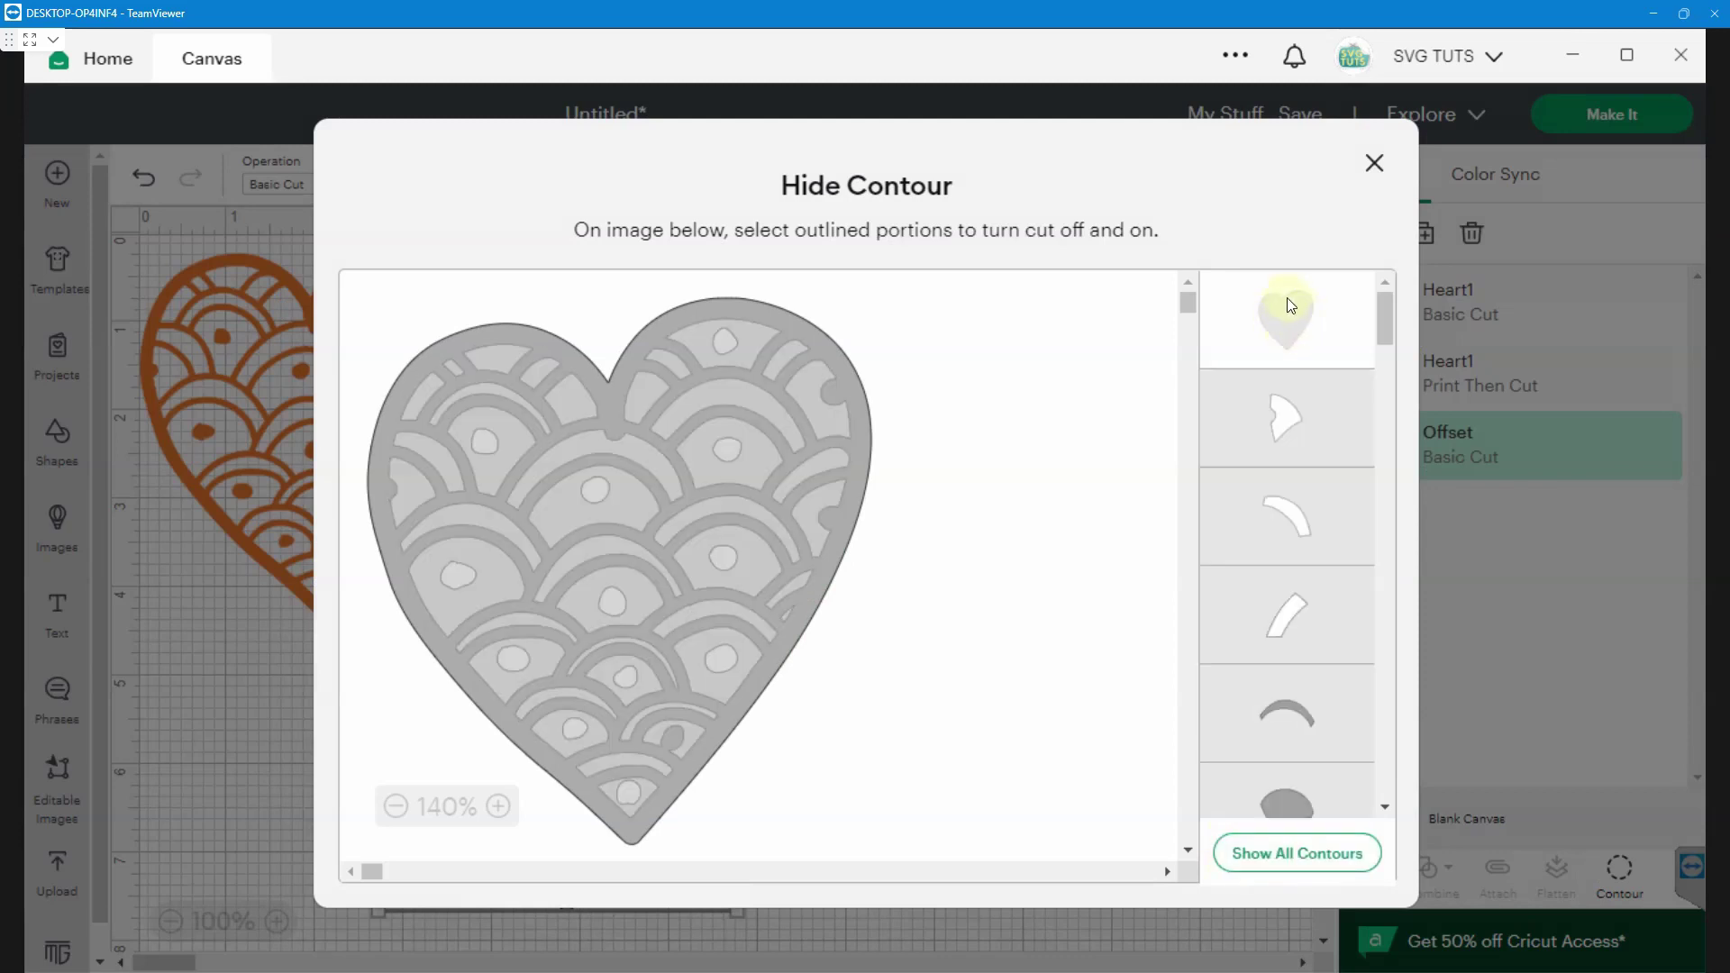
pyautogui.click(1312, 319)
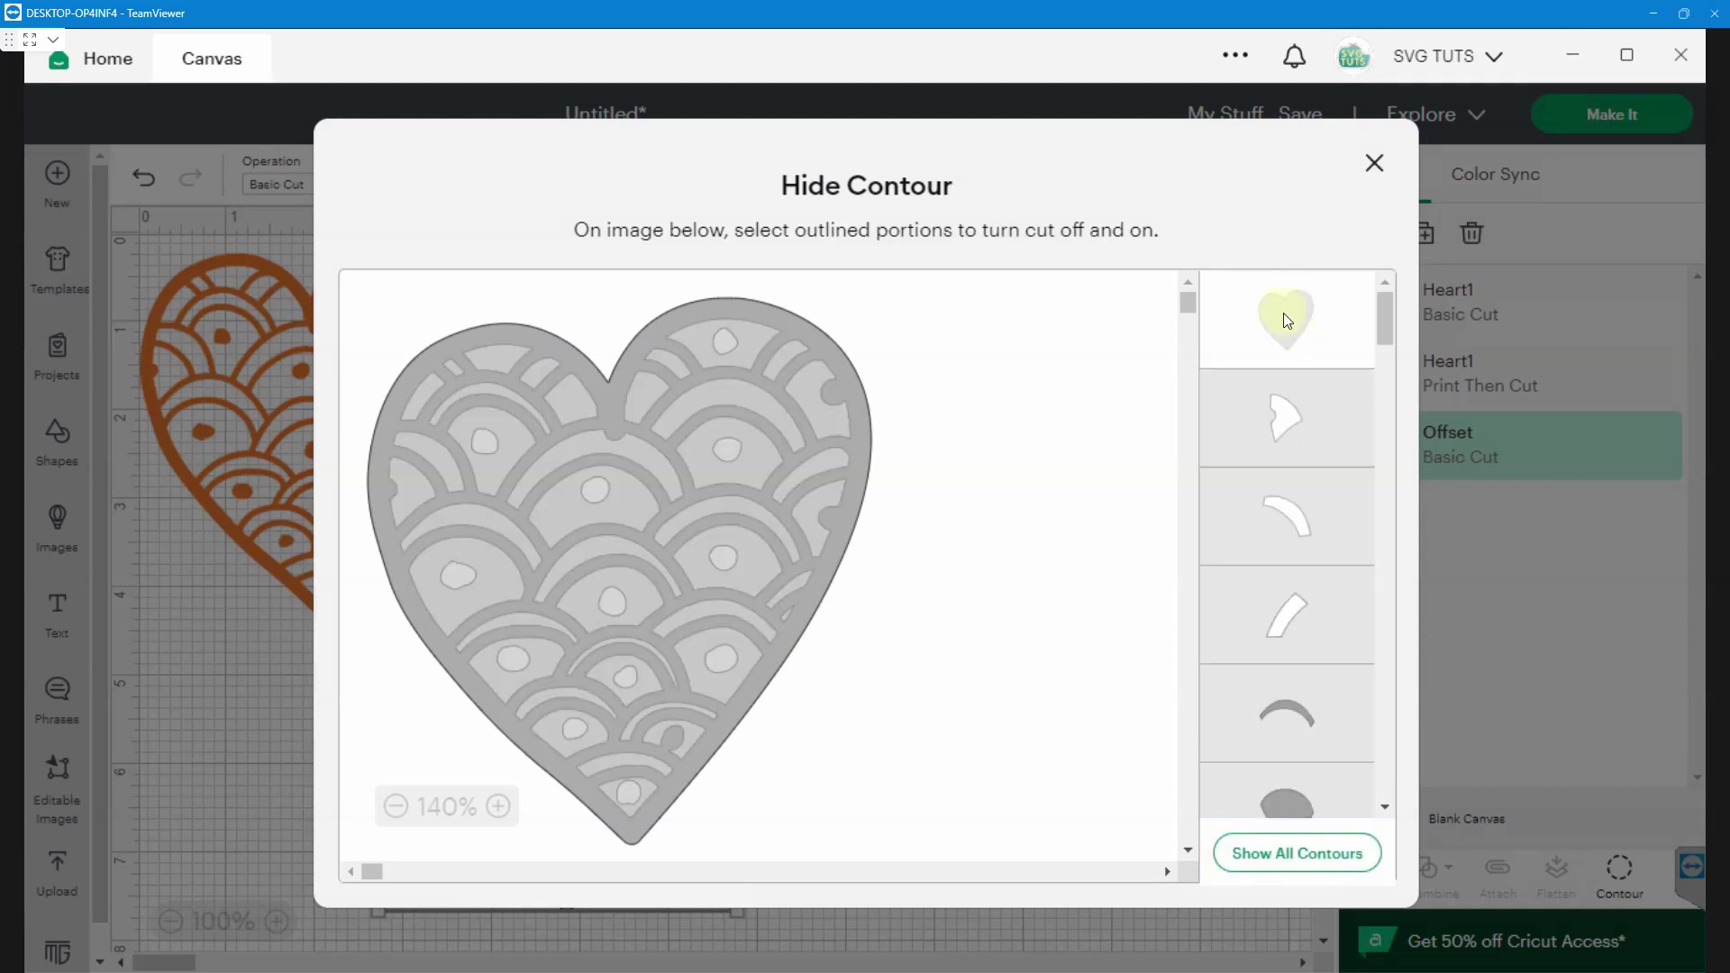
pyautogui.click(1375, 166)
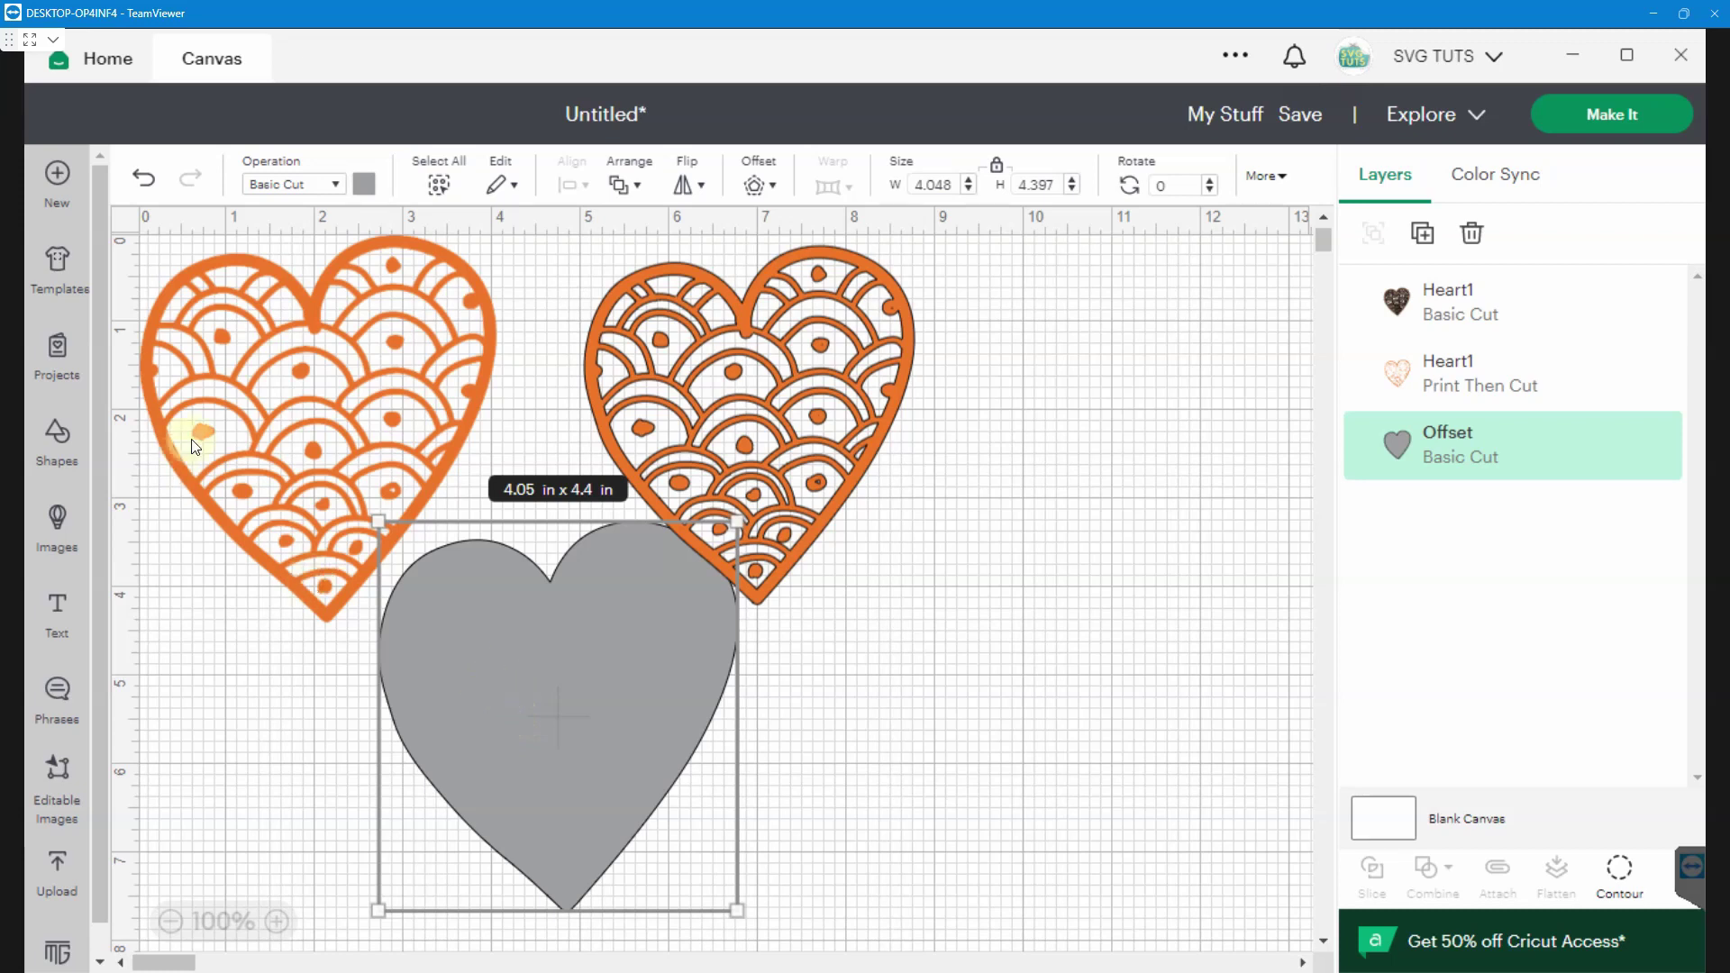
# Center-align the offset heart with the left Print Then Cut heart.
pyautogui.keyDown('shift'); pyautogui.click(252, 304); pyautogui.keyUp('shift')
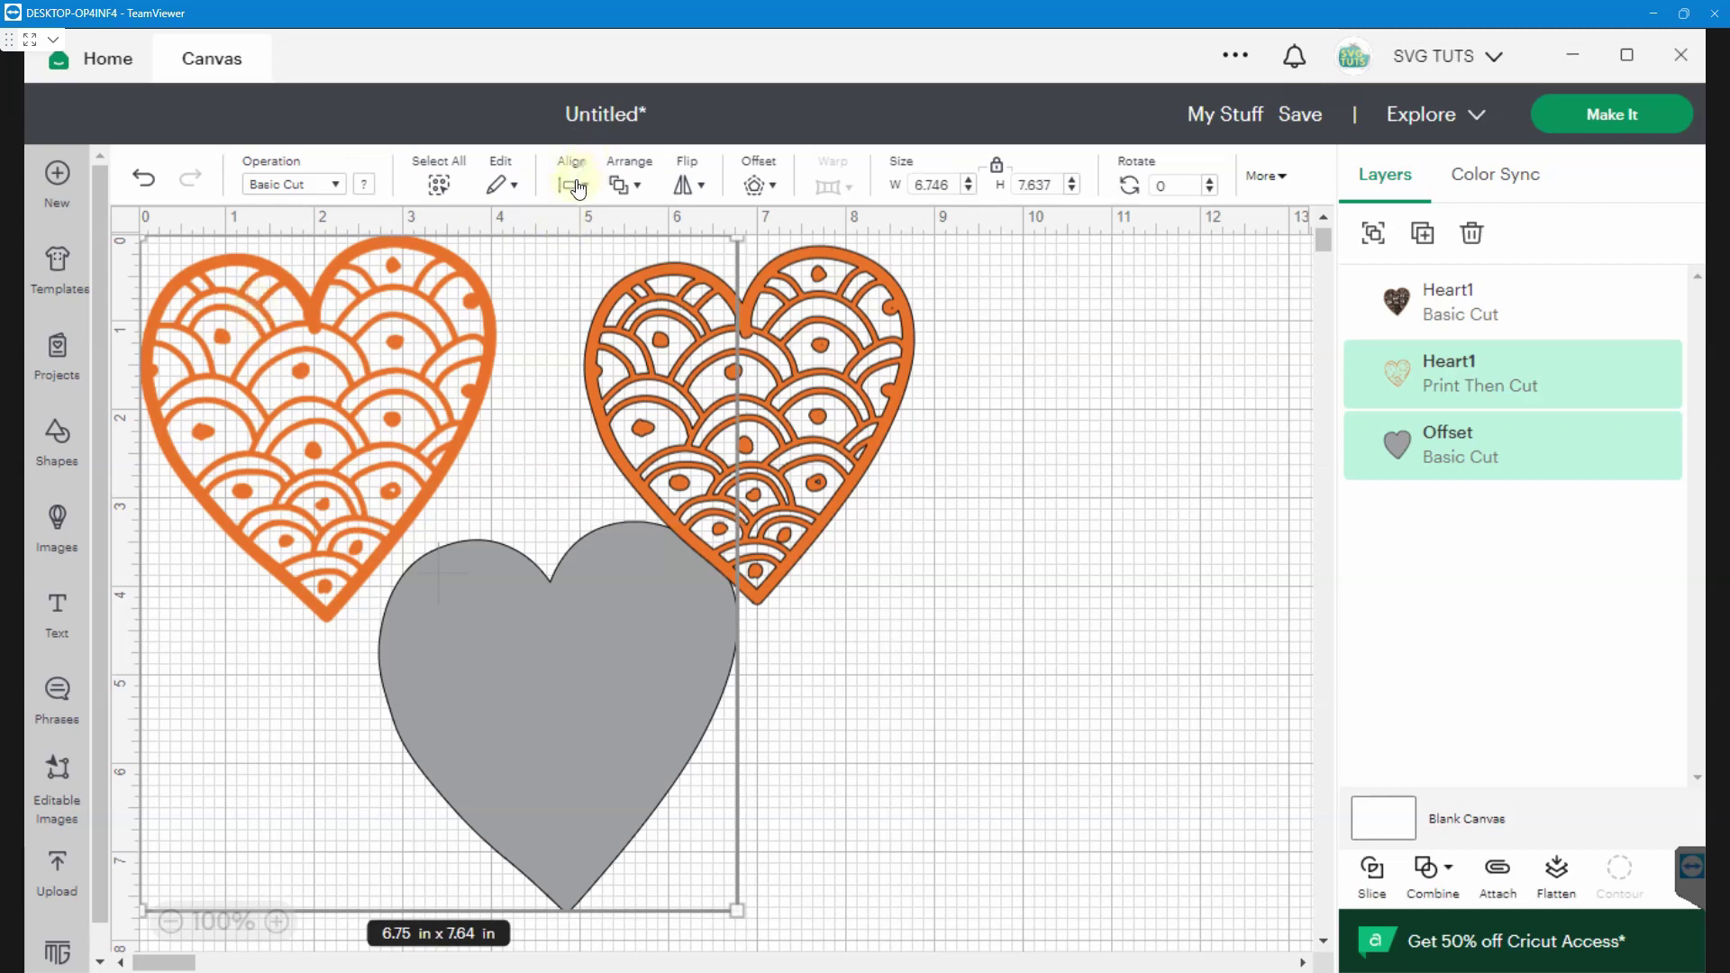
pyautogui.click(573, 185)
pyautogui.click(626, 522)
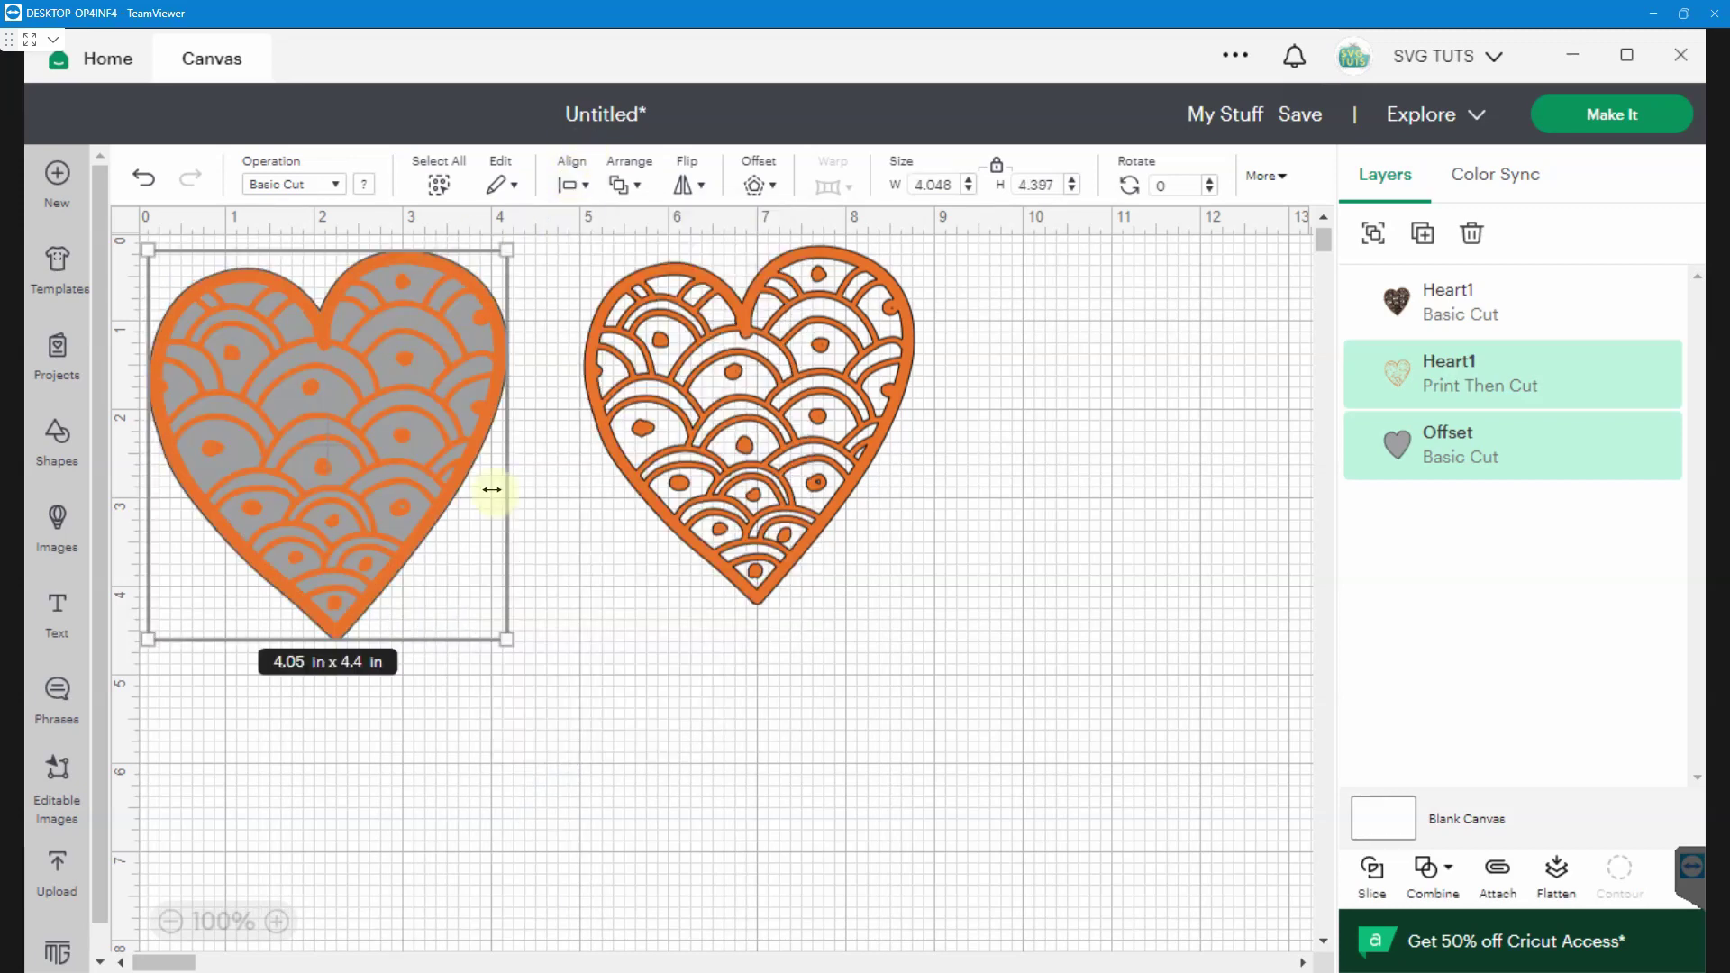
# Change the offset layer's colour from gray to white.
pyautogui.moveTo(1469, 451)
pyautogui.click(1514, 450)
pyautogui.click(364, 184)
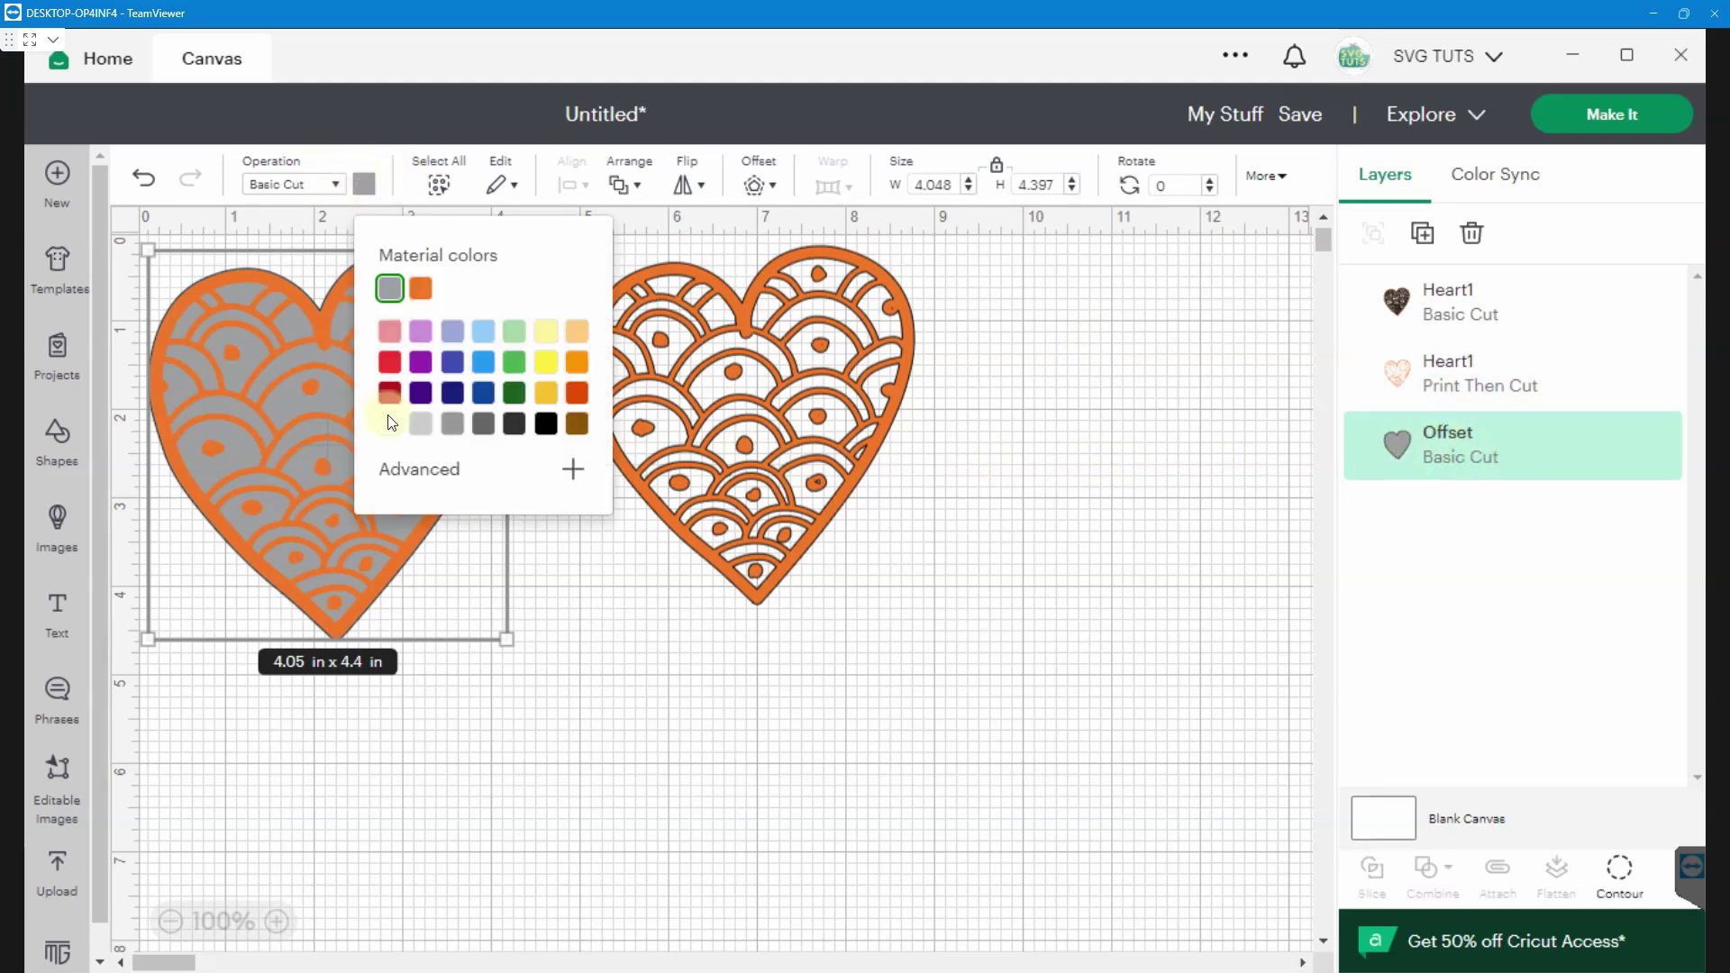
pyautogui.click(389, 425)
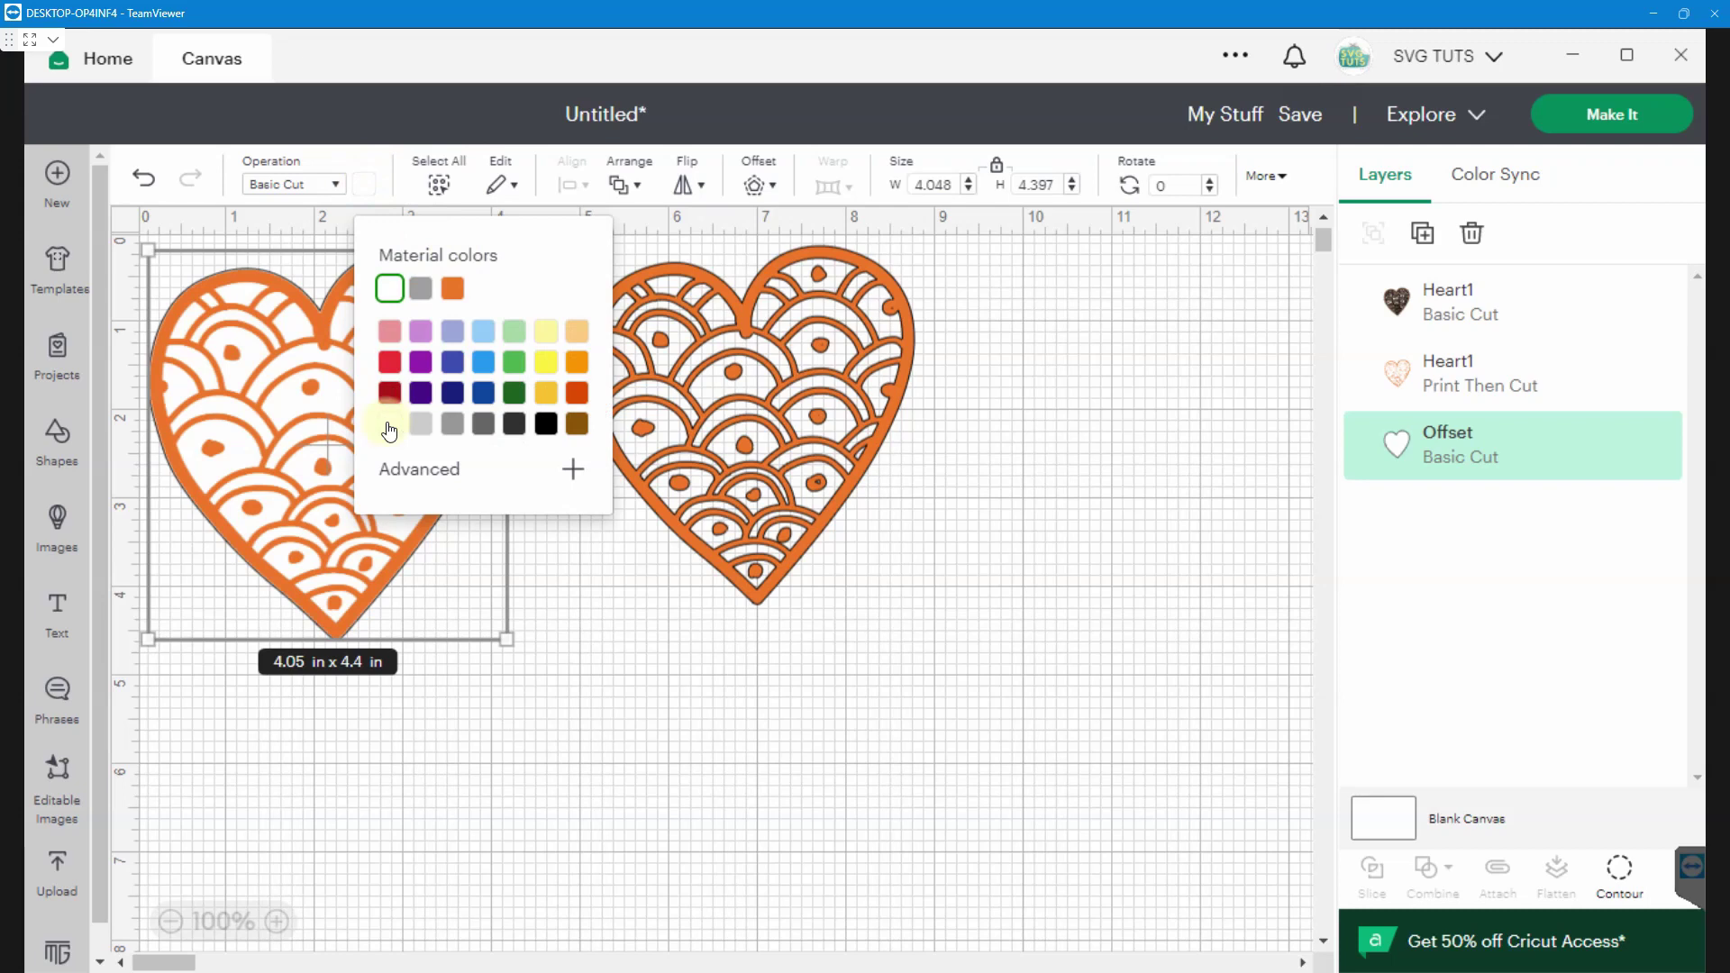
pyautogui.click(586, 572)
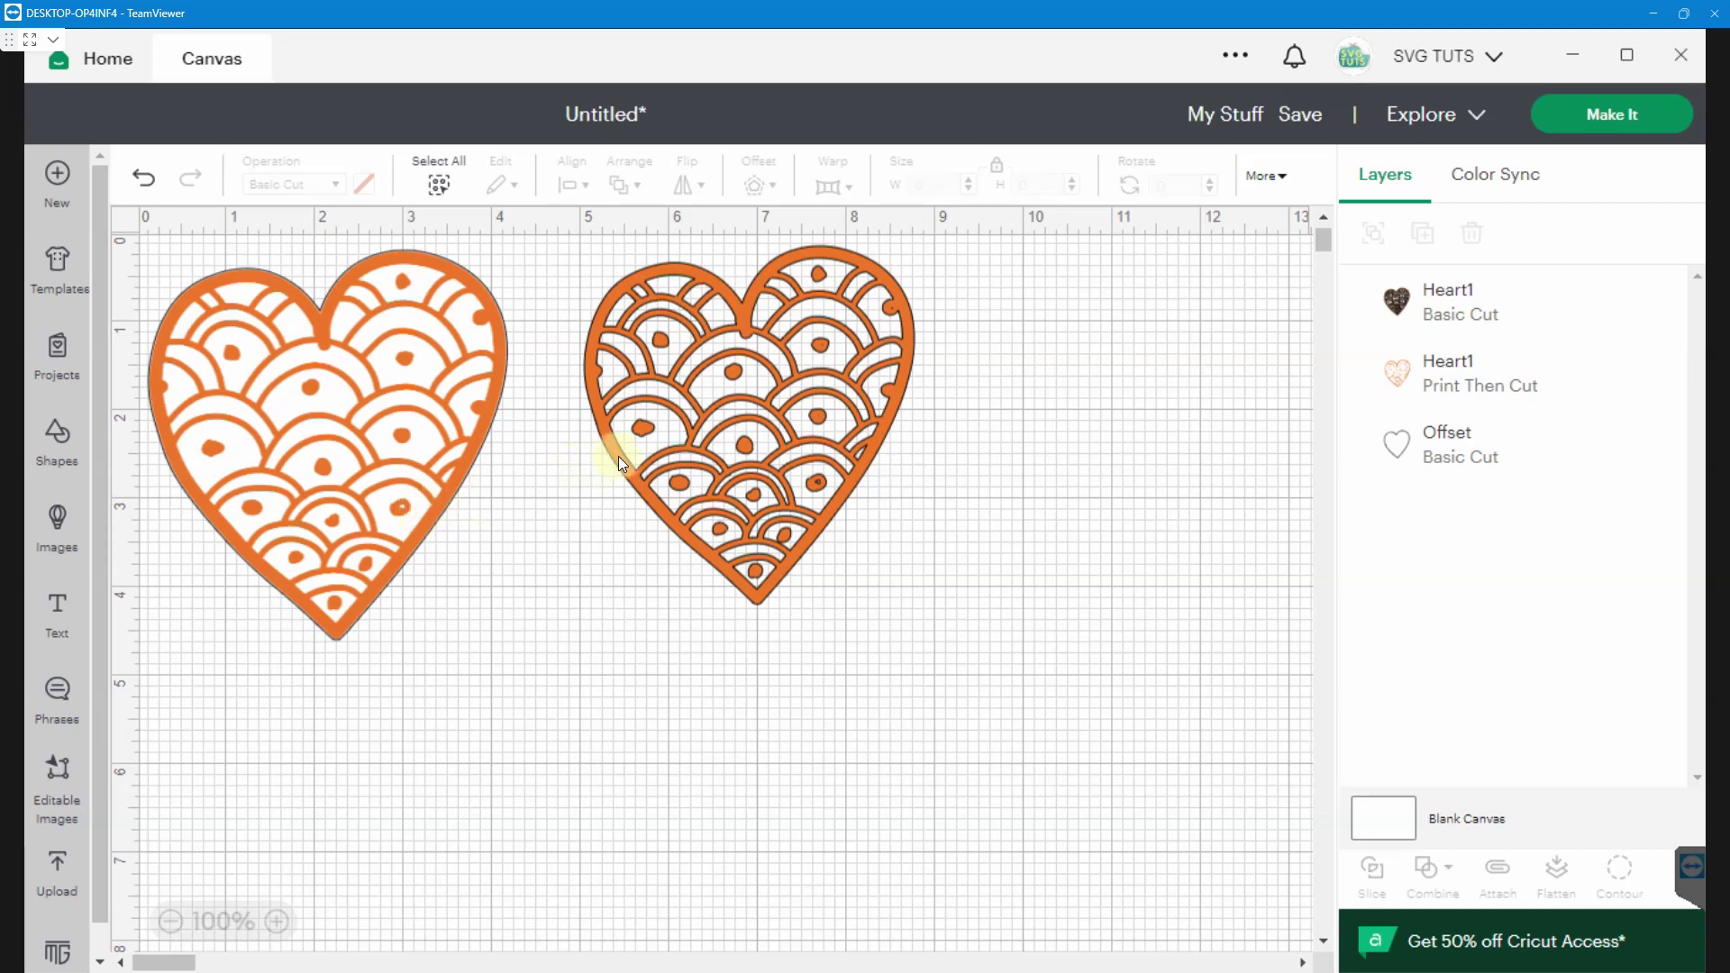
# Set the white offset layer's operation to Print Then Cut.
pyautogui.click(1501, 455)
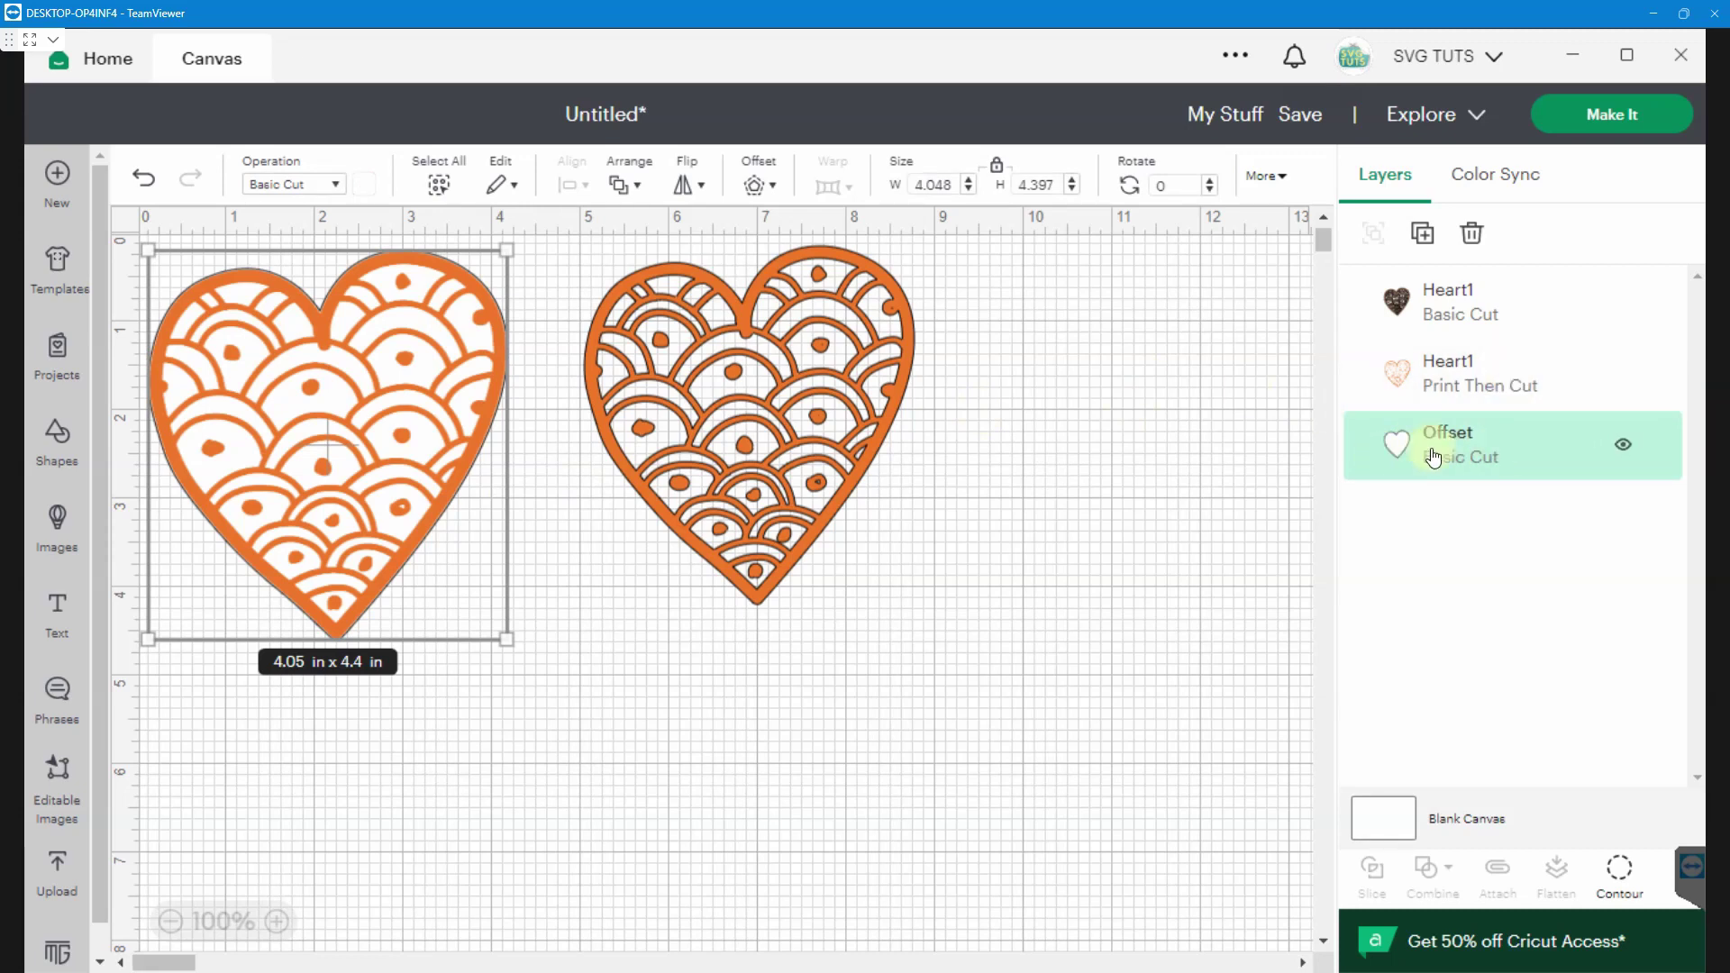
pyautogui.click(335, 186)
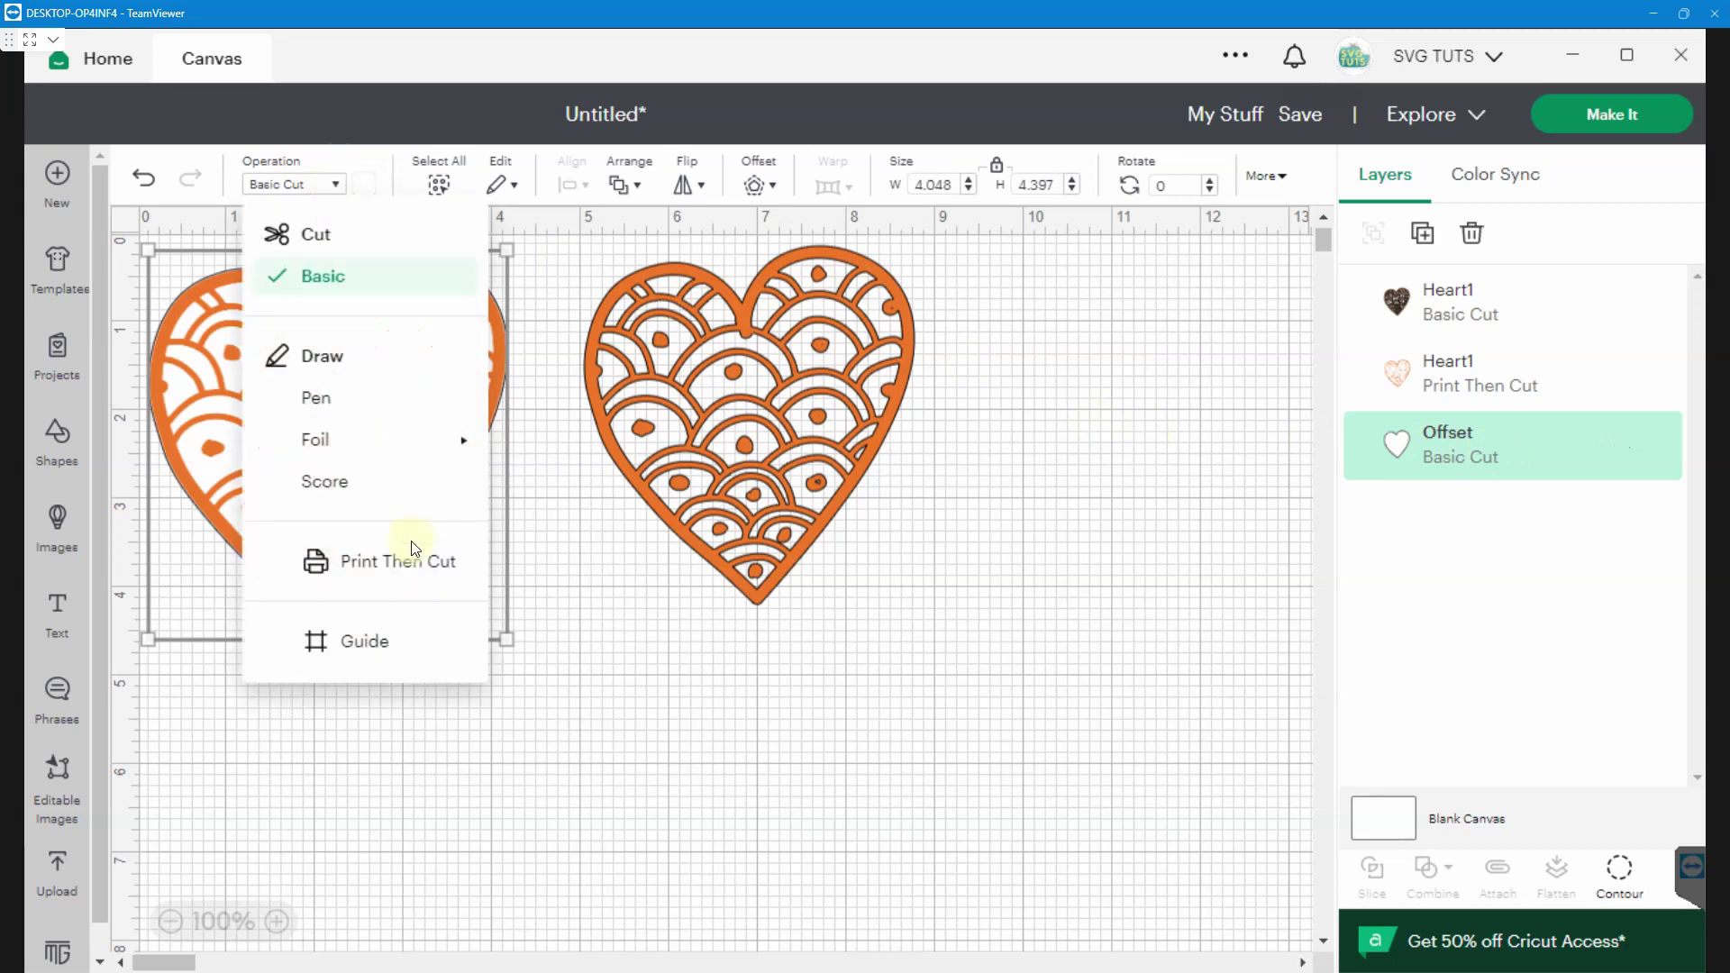
pyautogui.click(404, 562)
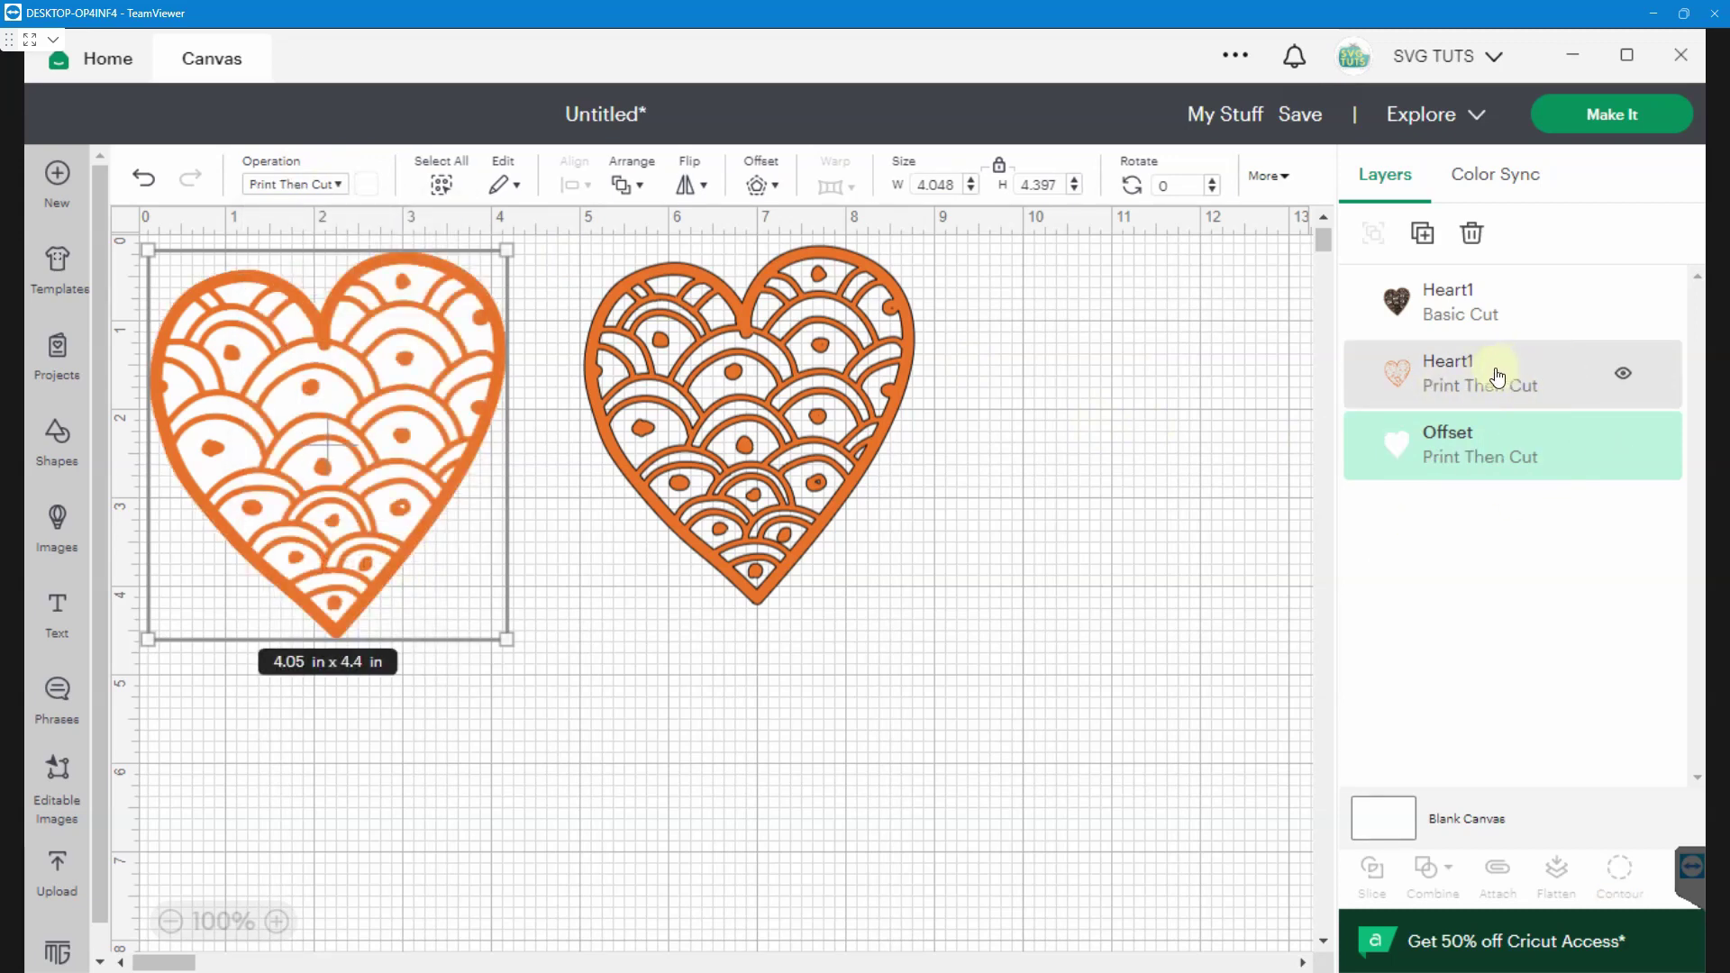
# Rename the heart layer 'Heart - PNG' and flatten it with its offset.
pyautogui.doubleClick(1460, 369)
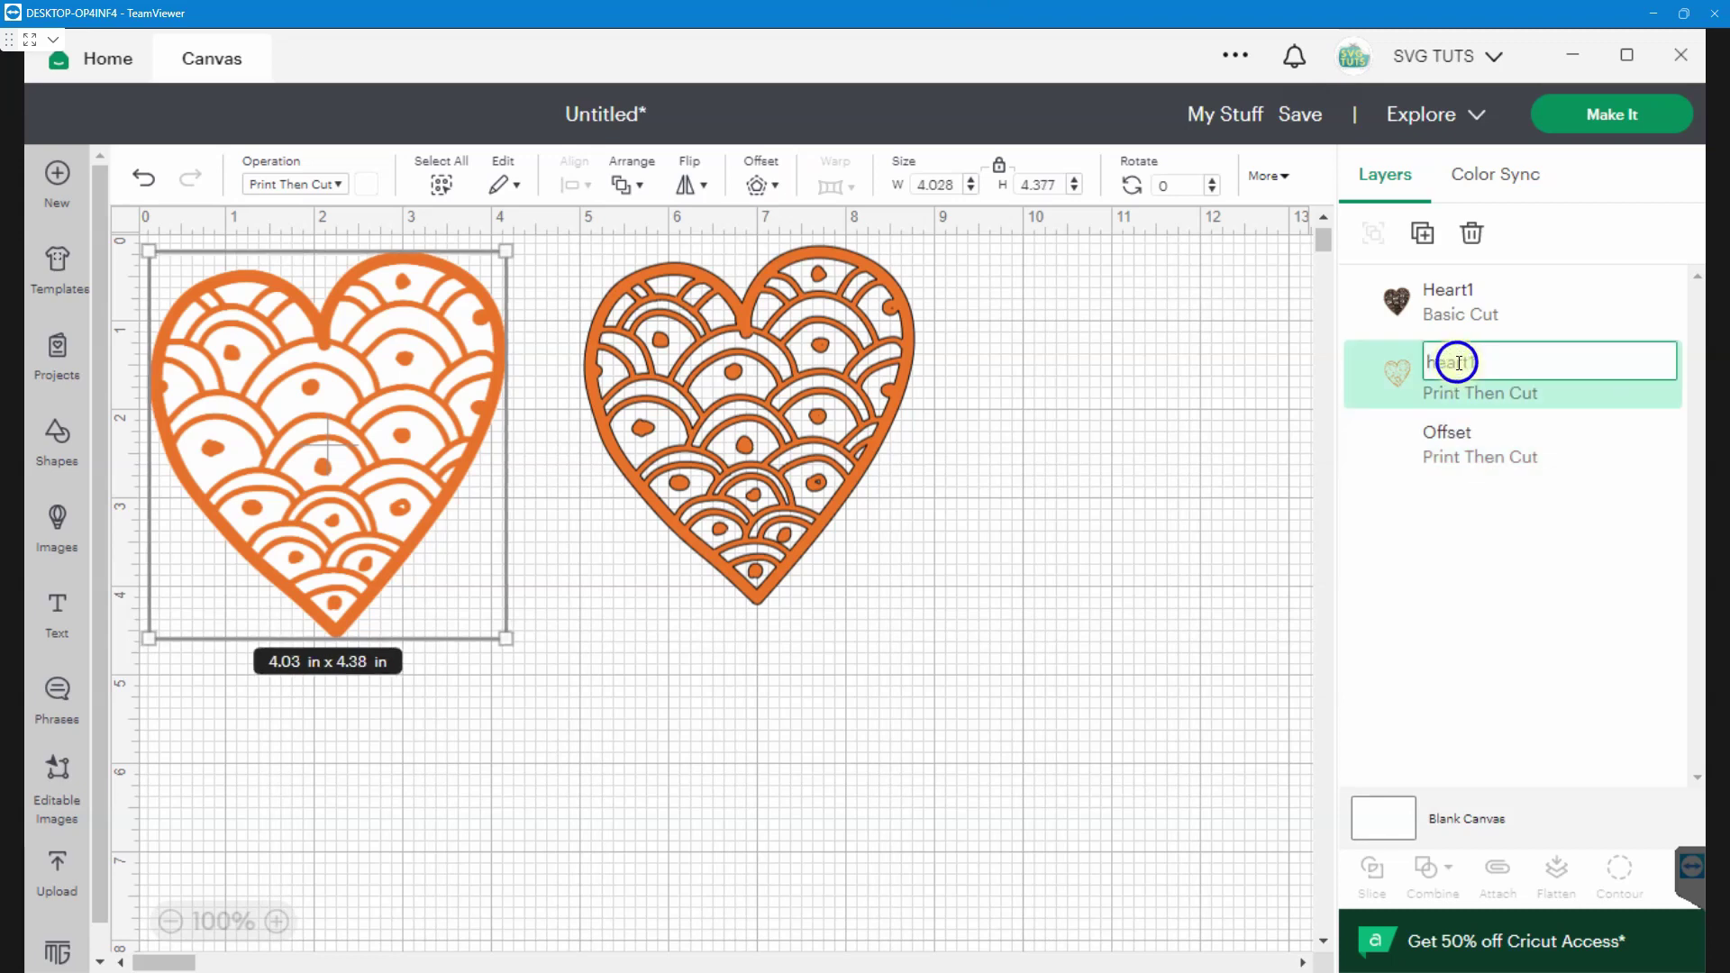
pyautogui.write('Heart - PNG')
pyautogui.press('Return')
pyautogui.keyDown('shift'); pyautogui.click(1492, 444); pyautogui.keyUp('shift')
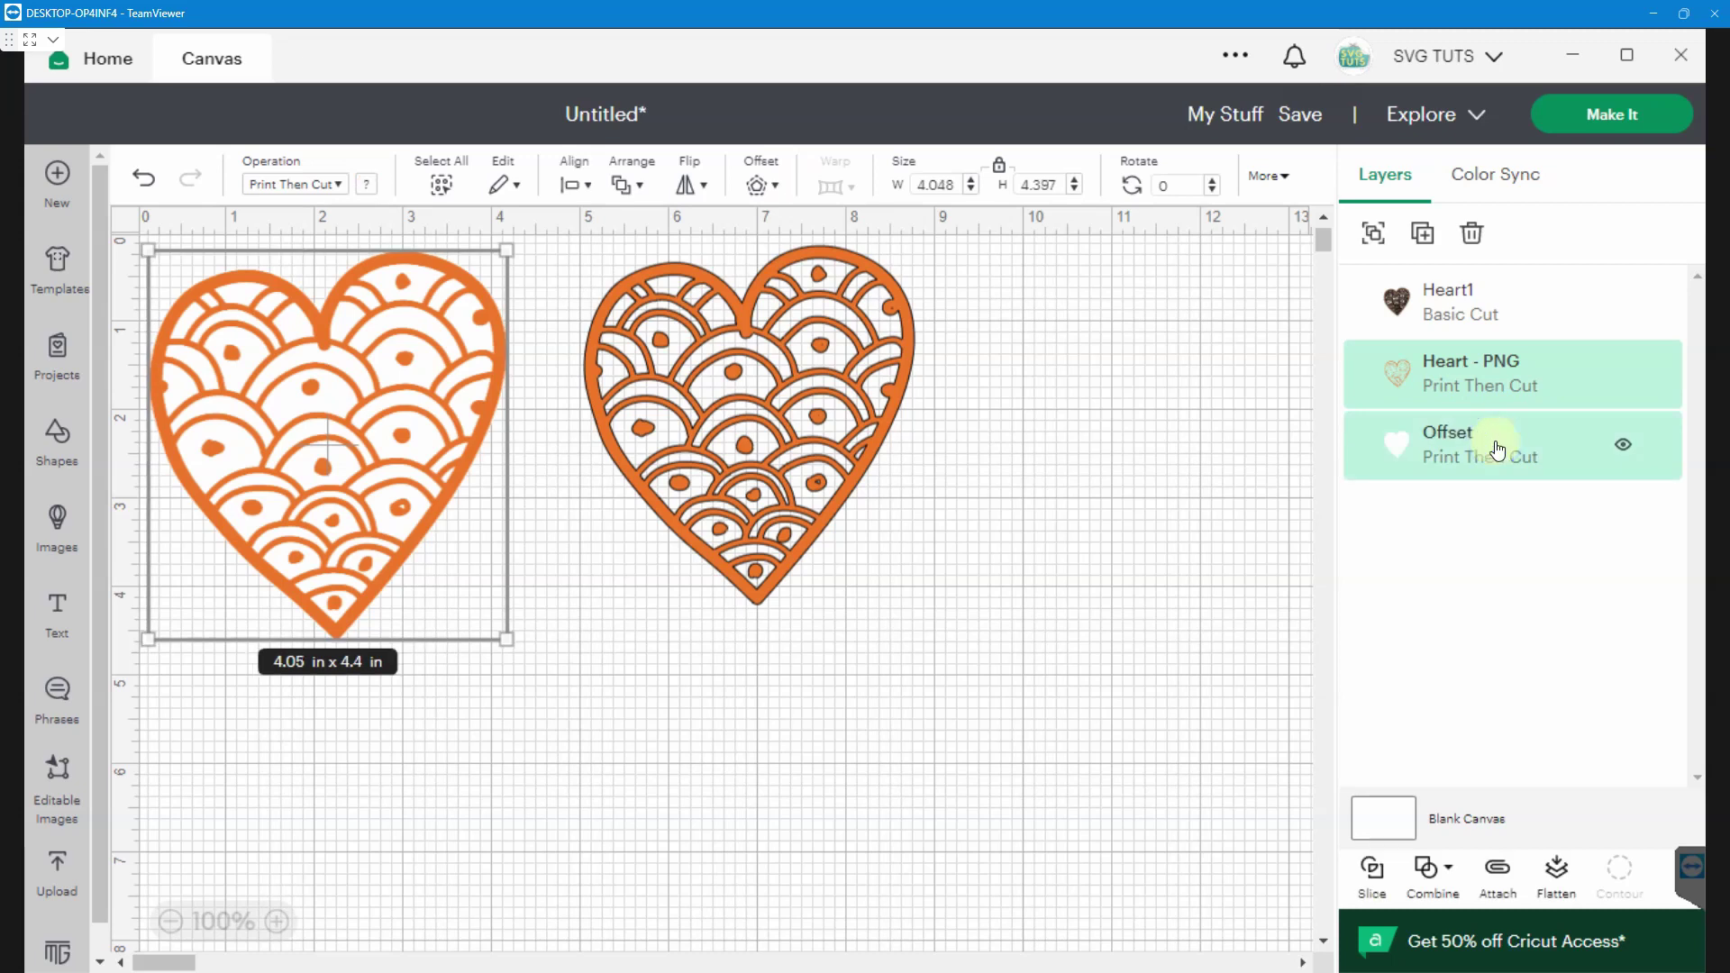
pyautogui.click(1556, 873)
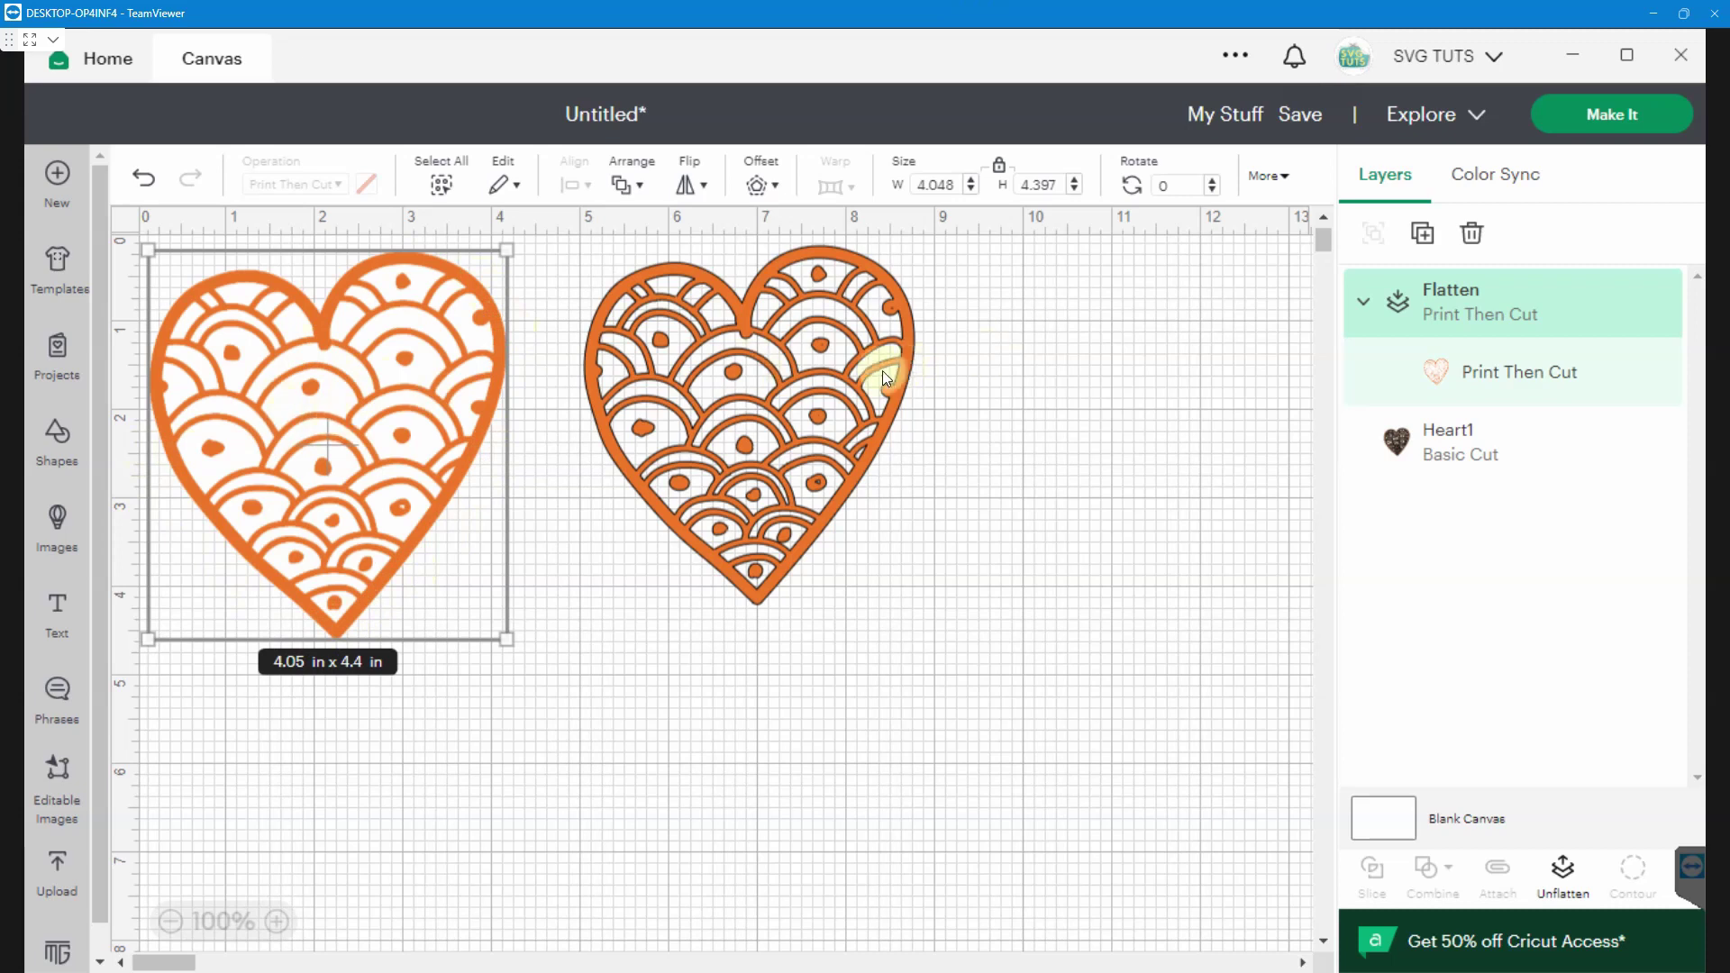
# Make the right heart Print Then Cut and apply a 0.01 in rounded-corner offset to it.
pyautogui.click(845, 389)
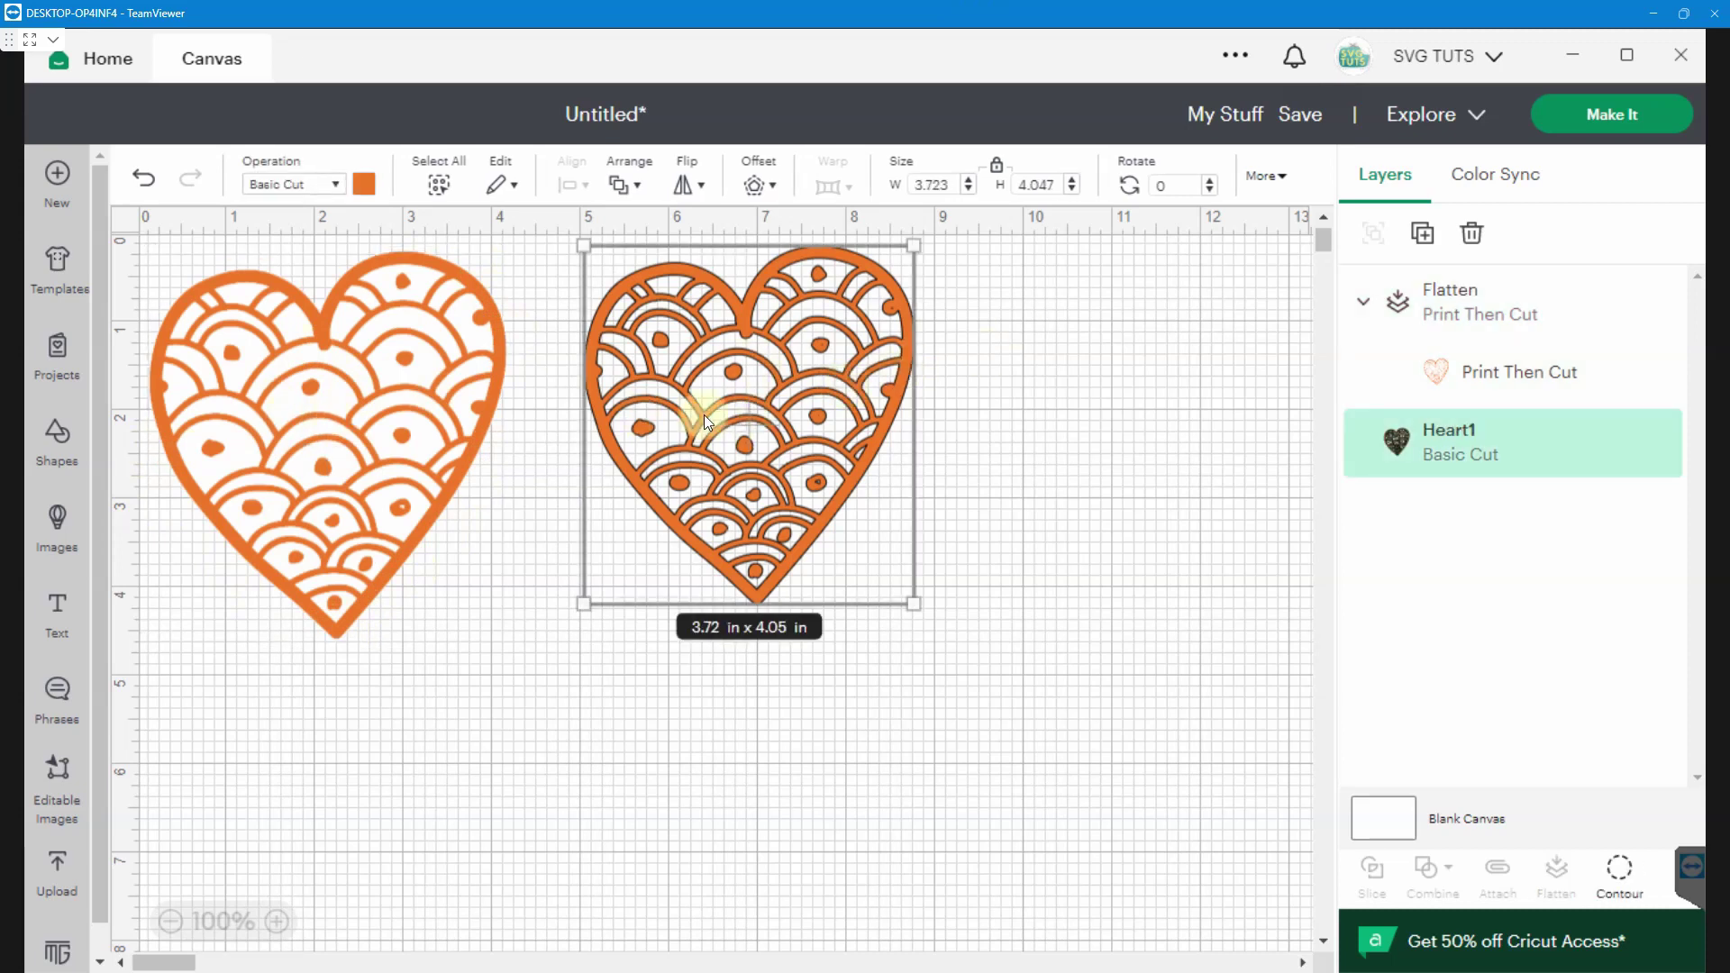
pyautogui.click(338, 184)
pyautogui.click(405, 561)
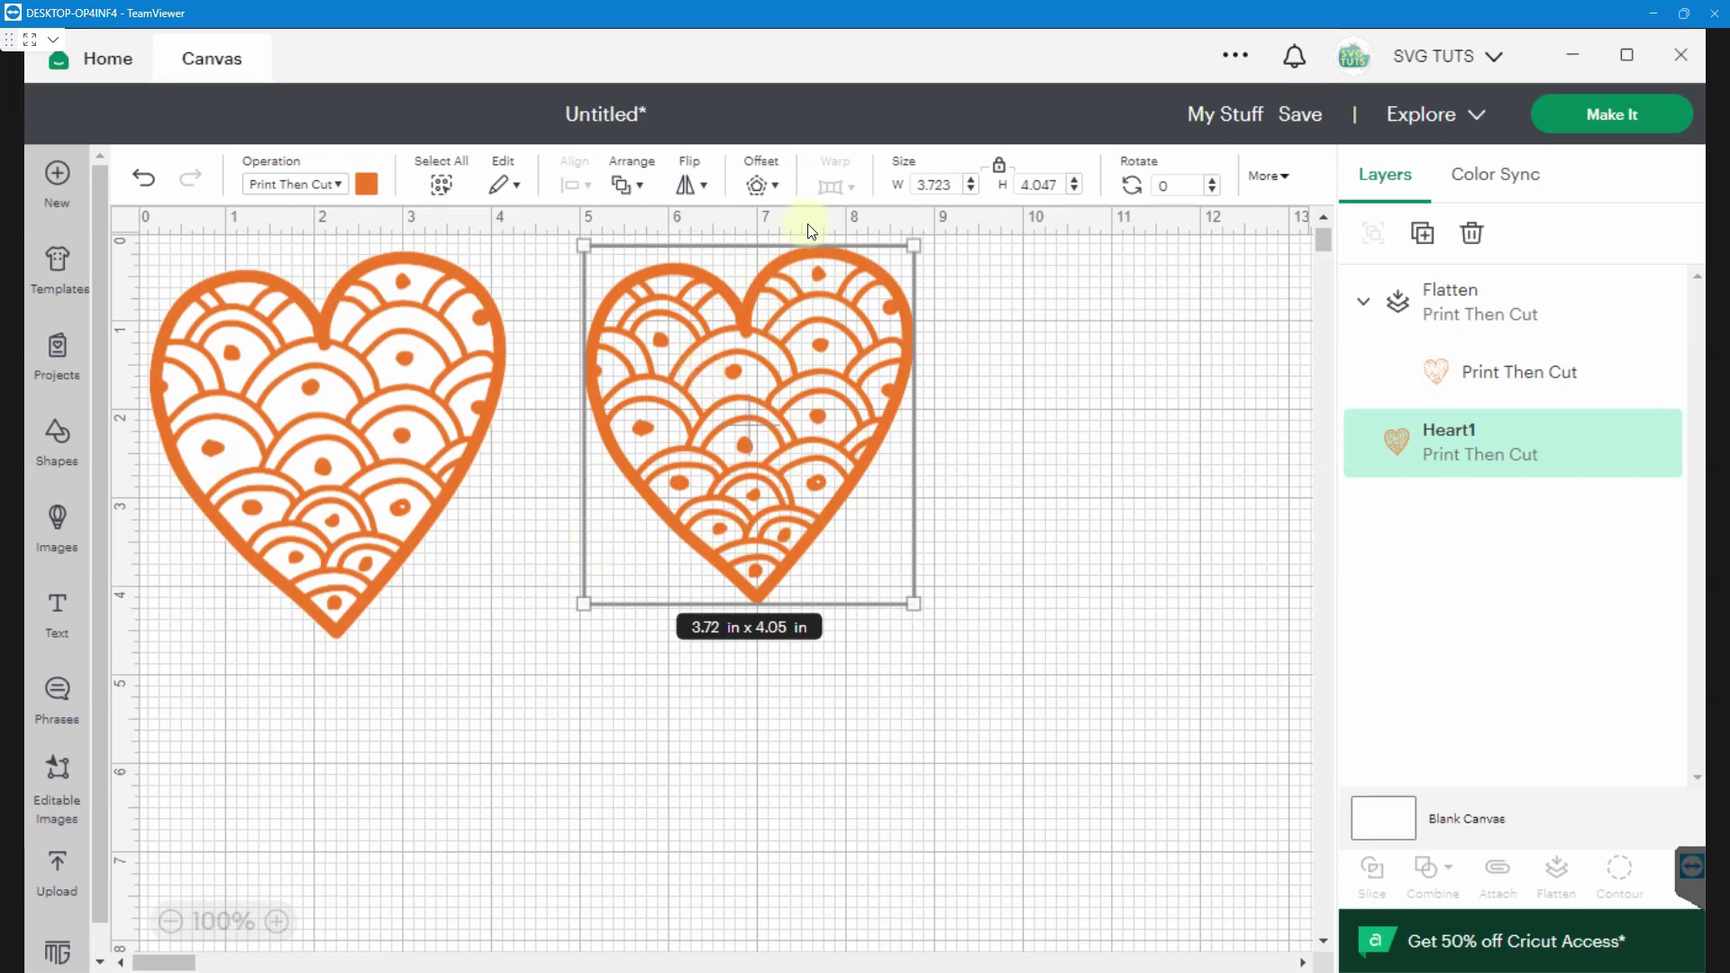
pyautogui.click(773, 187)
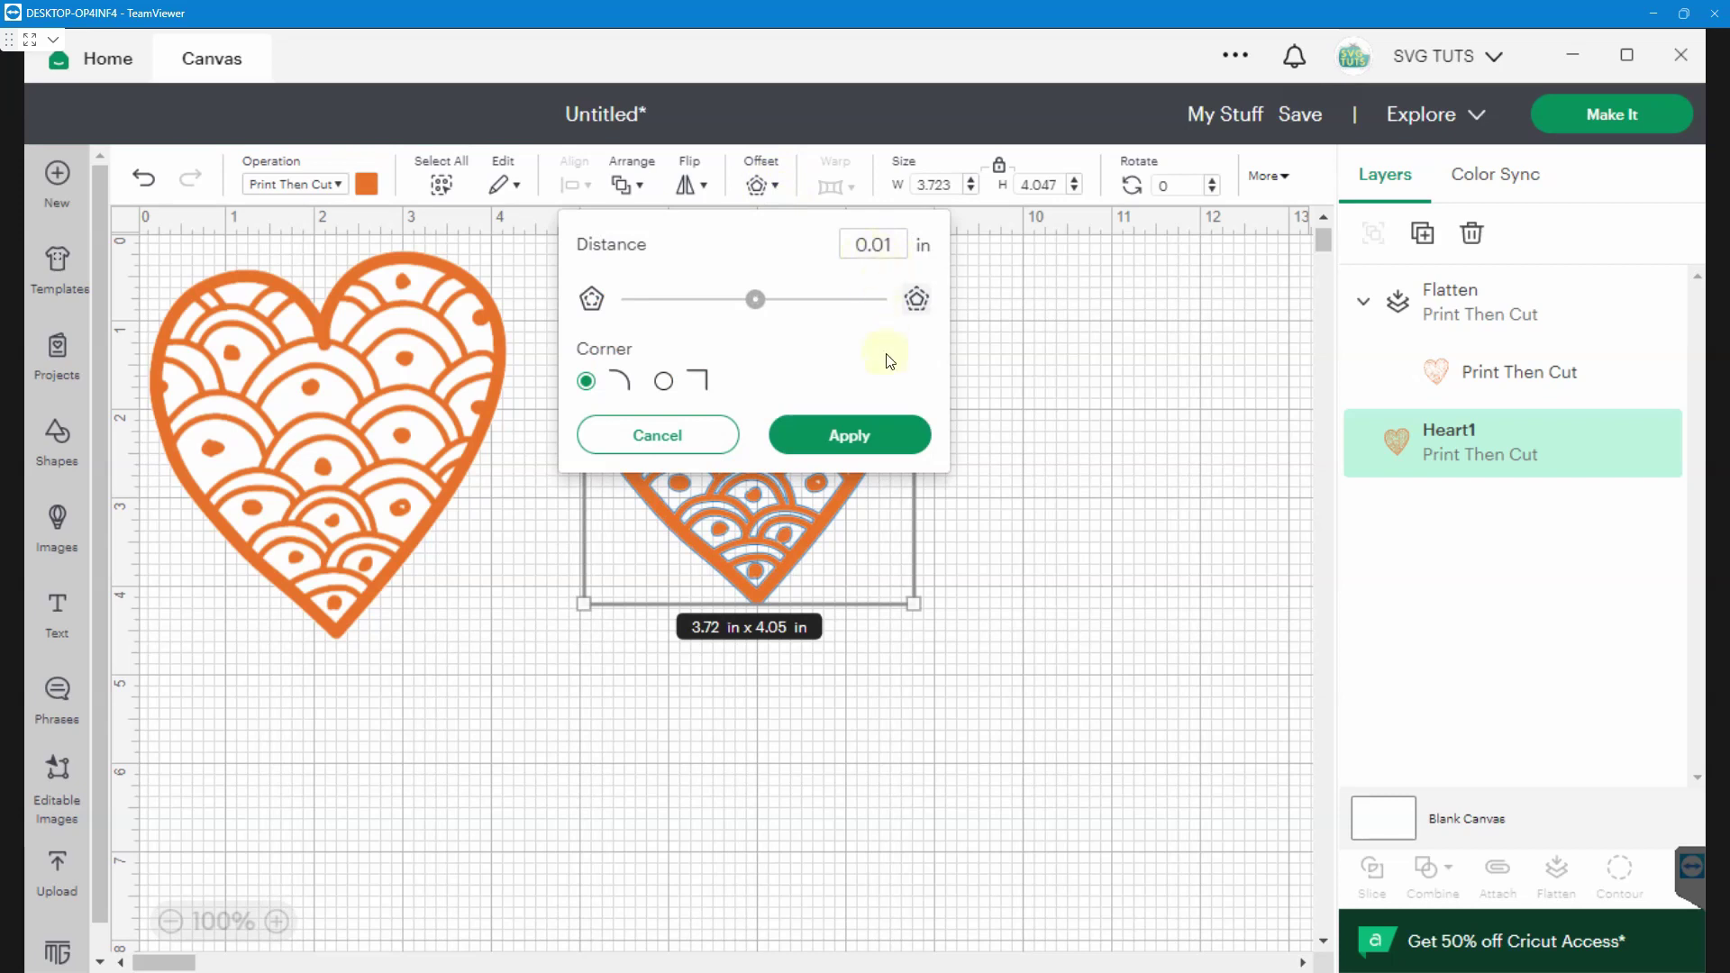
pyautogui.click(886, 438)
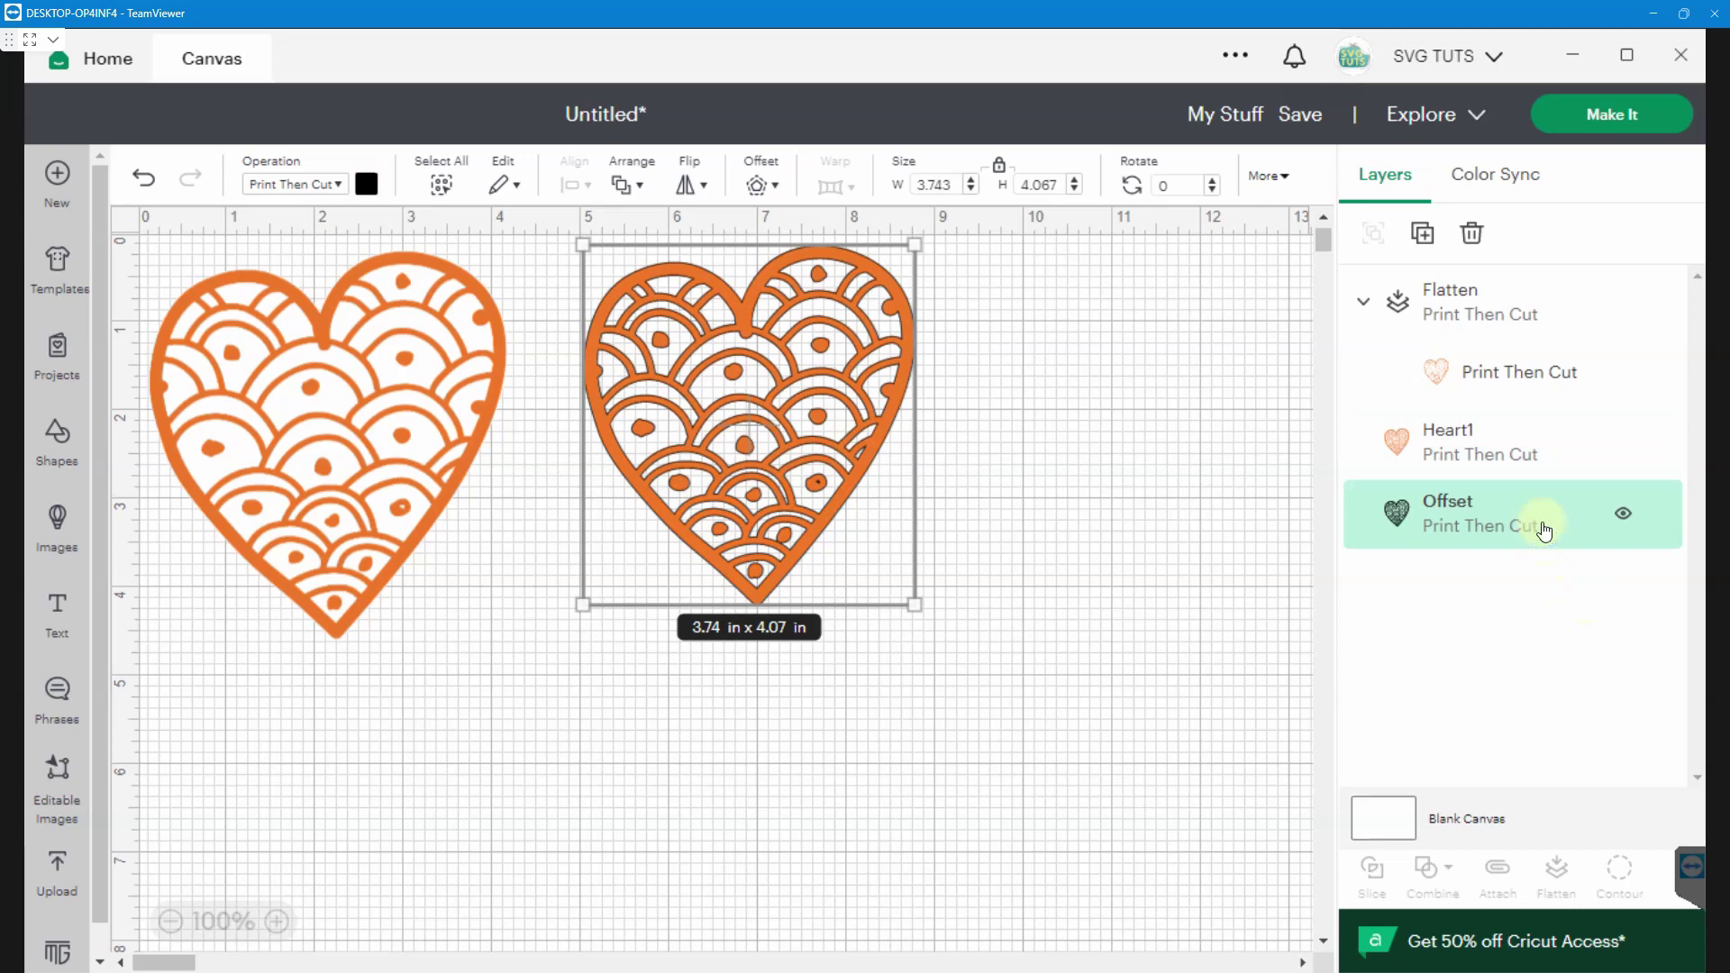
# Make the offset a Basic Cut layer and hide all of its inner contours.
pyautogui.click(338, 184)
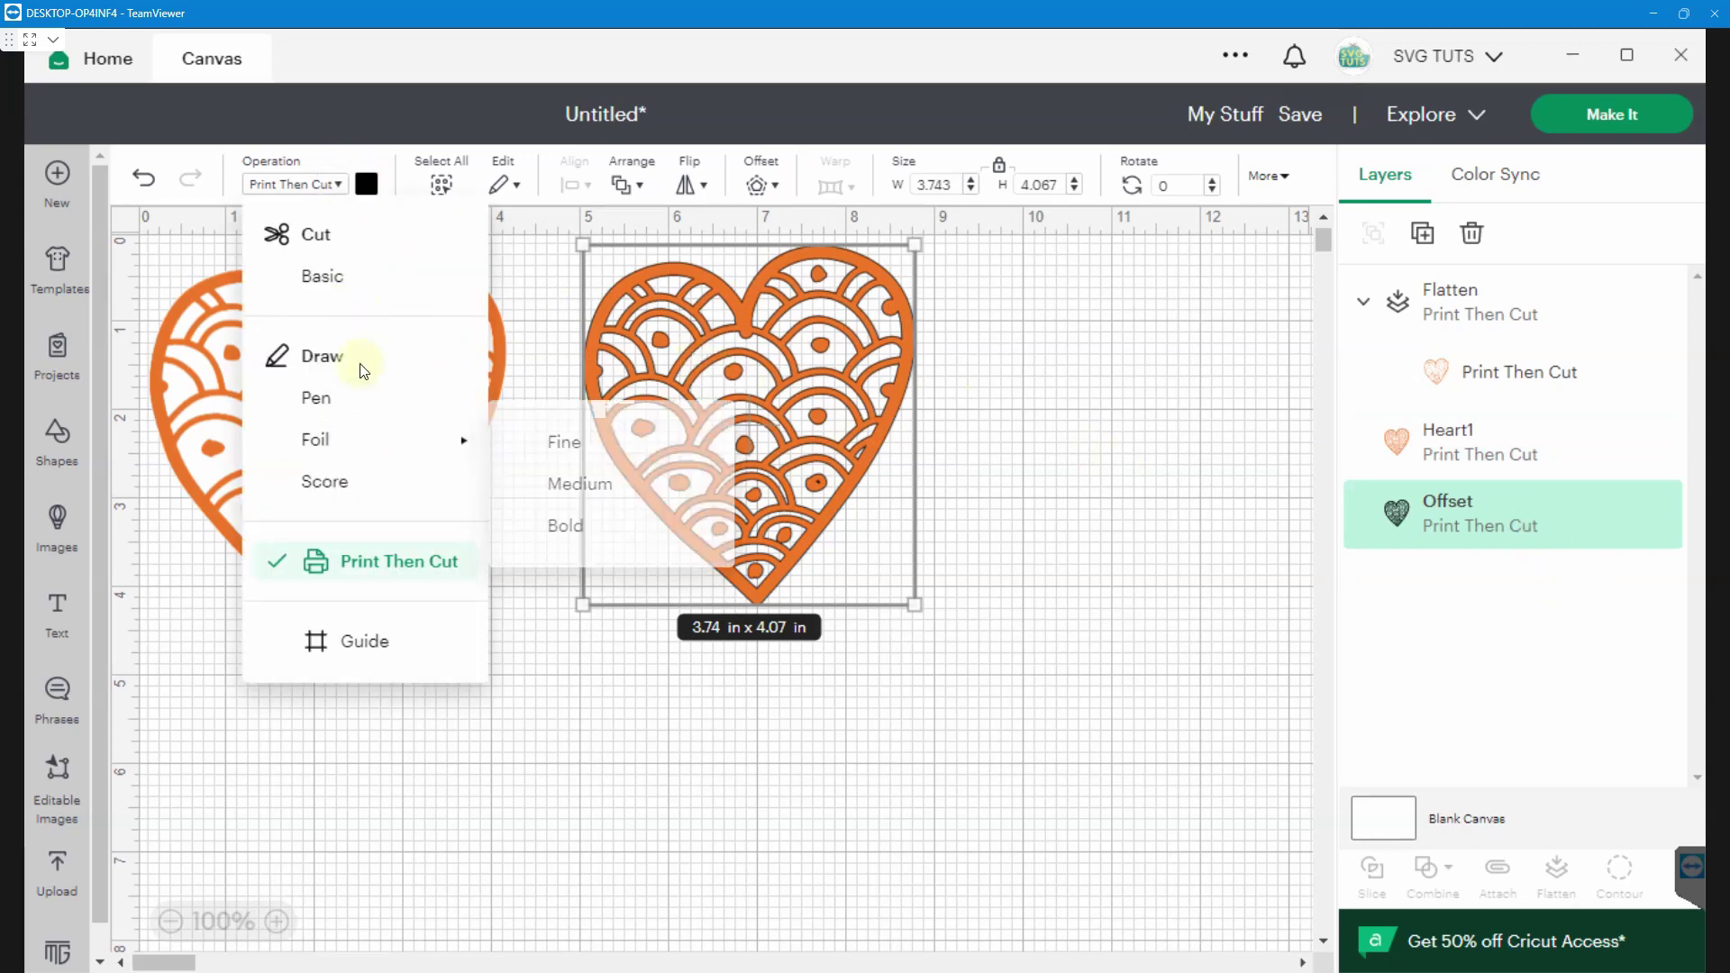
pyautogui.click(347, 297)
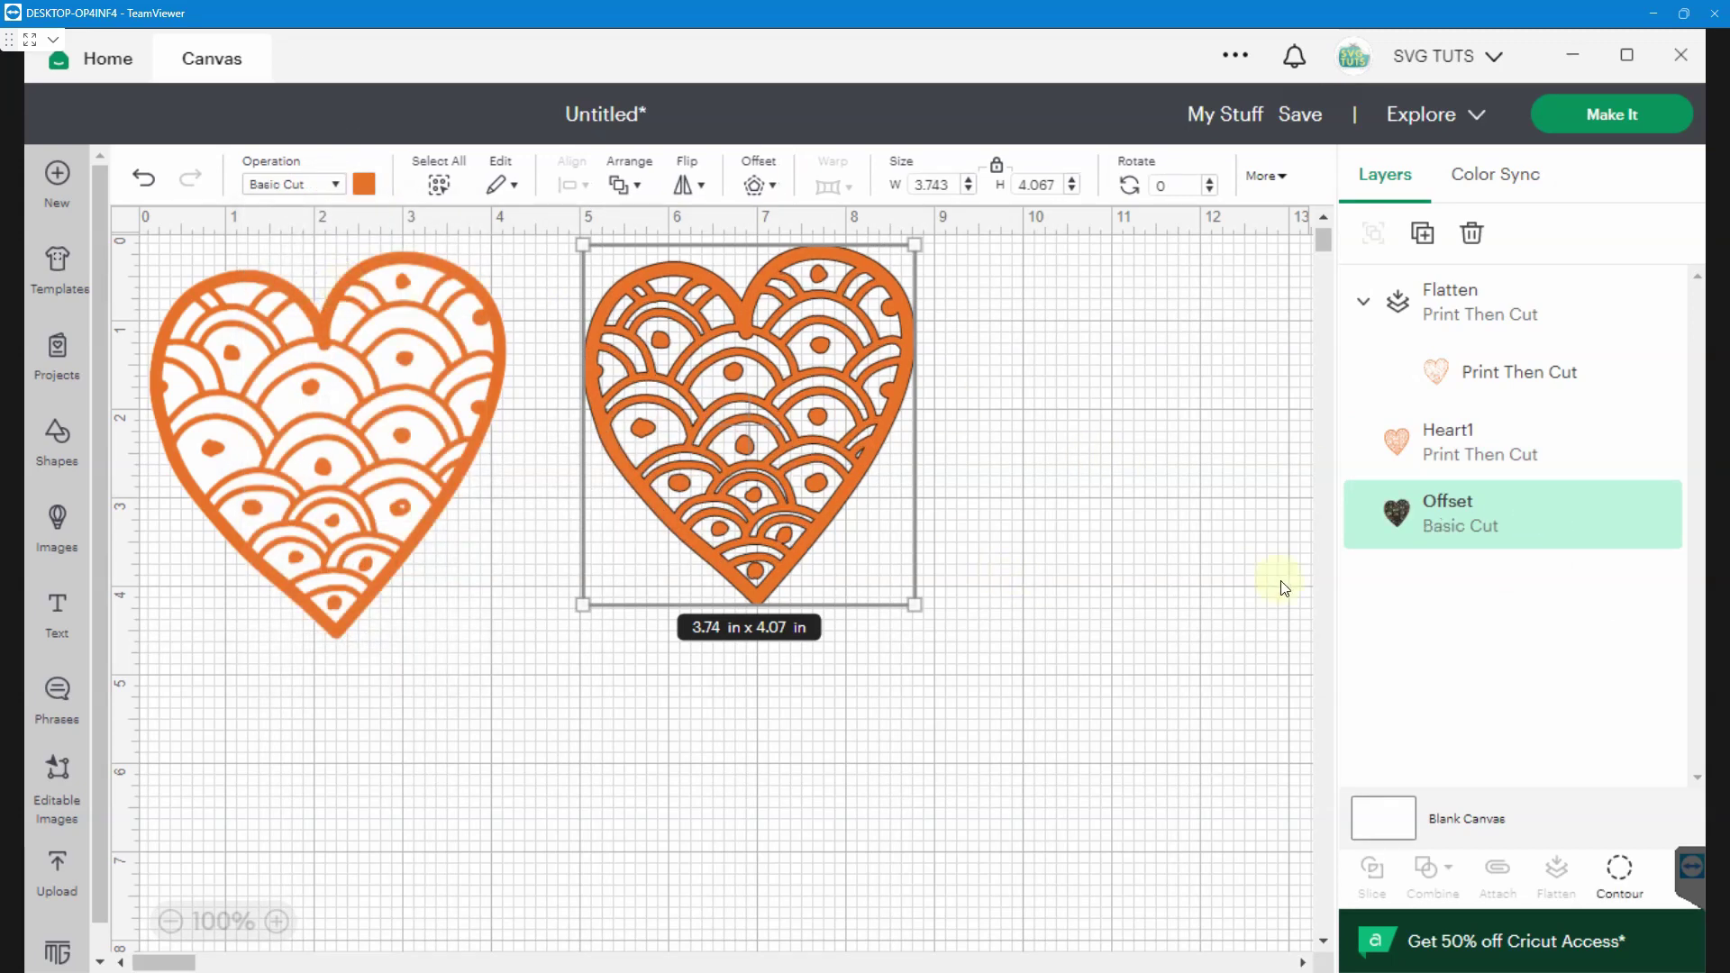
pyautogui.click(1618, 871)
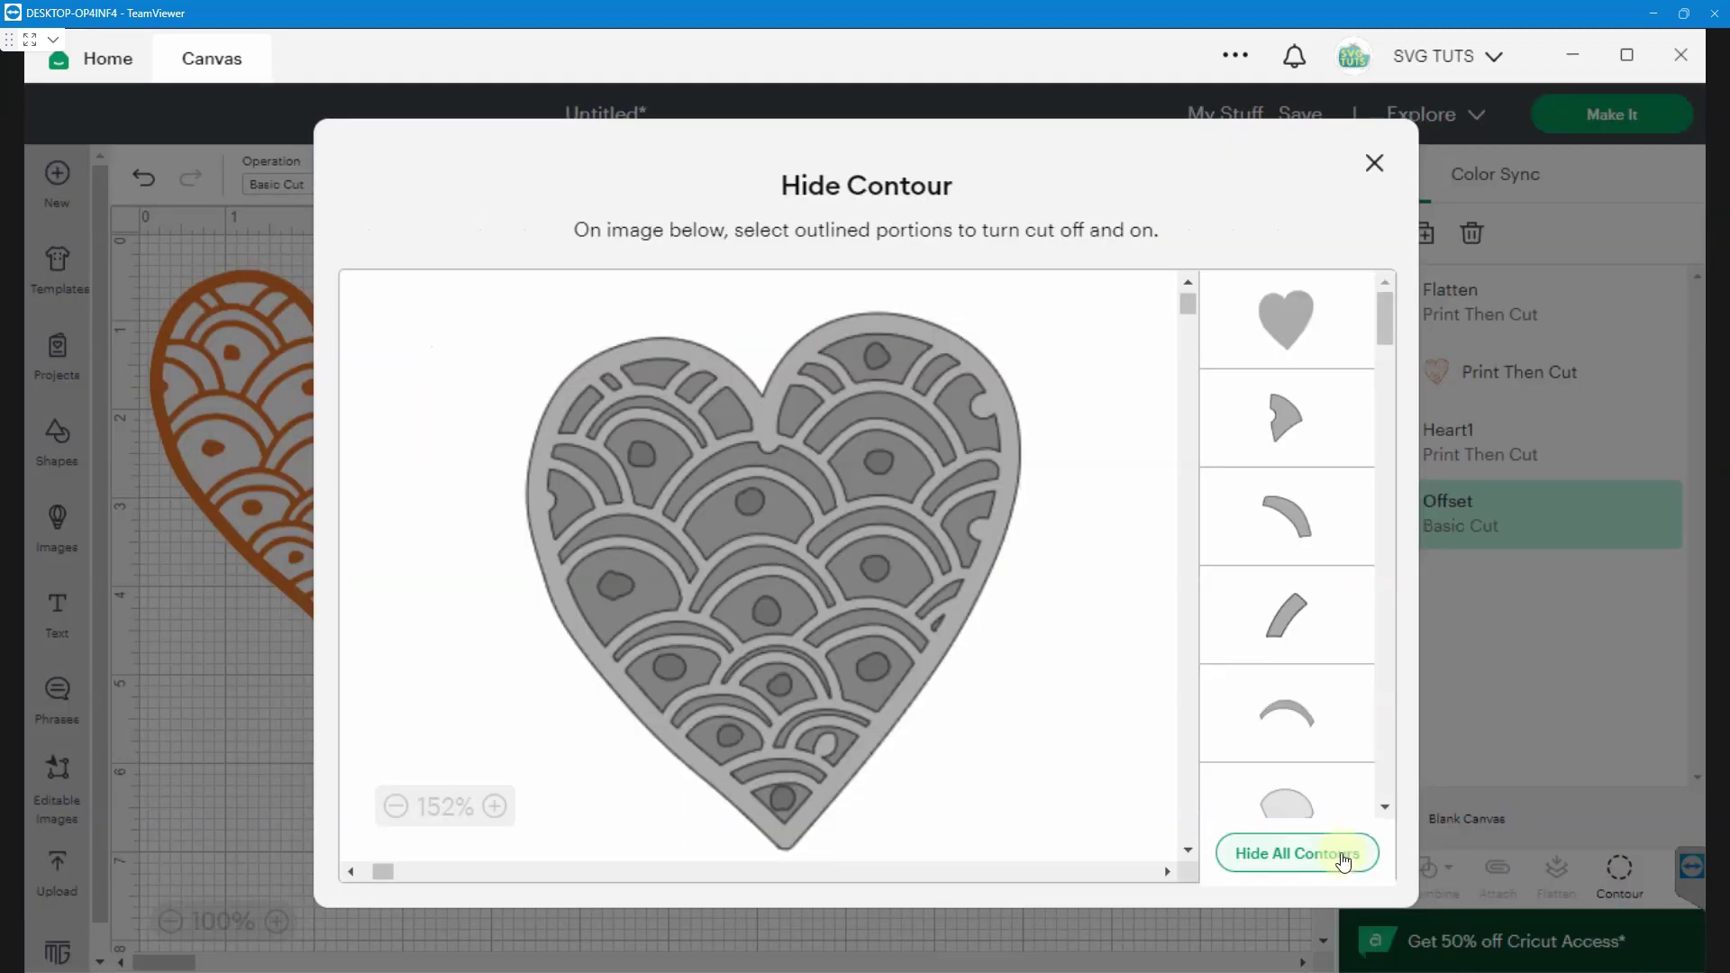
pyautogui.click(1335, 861)
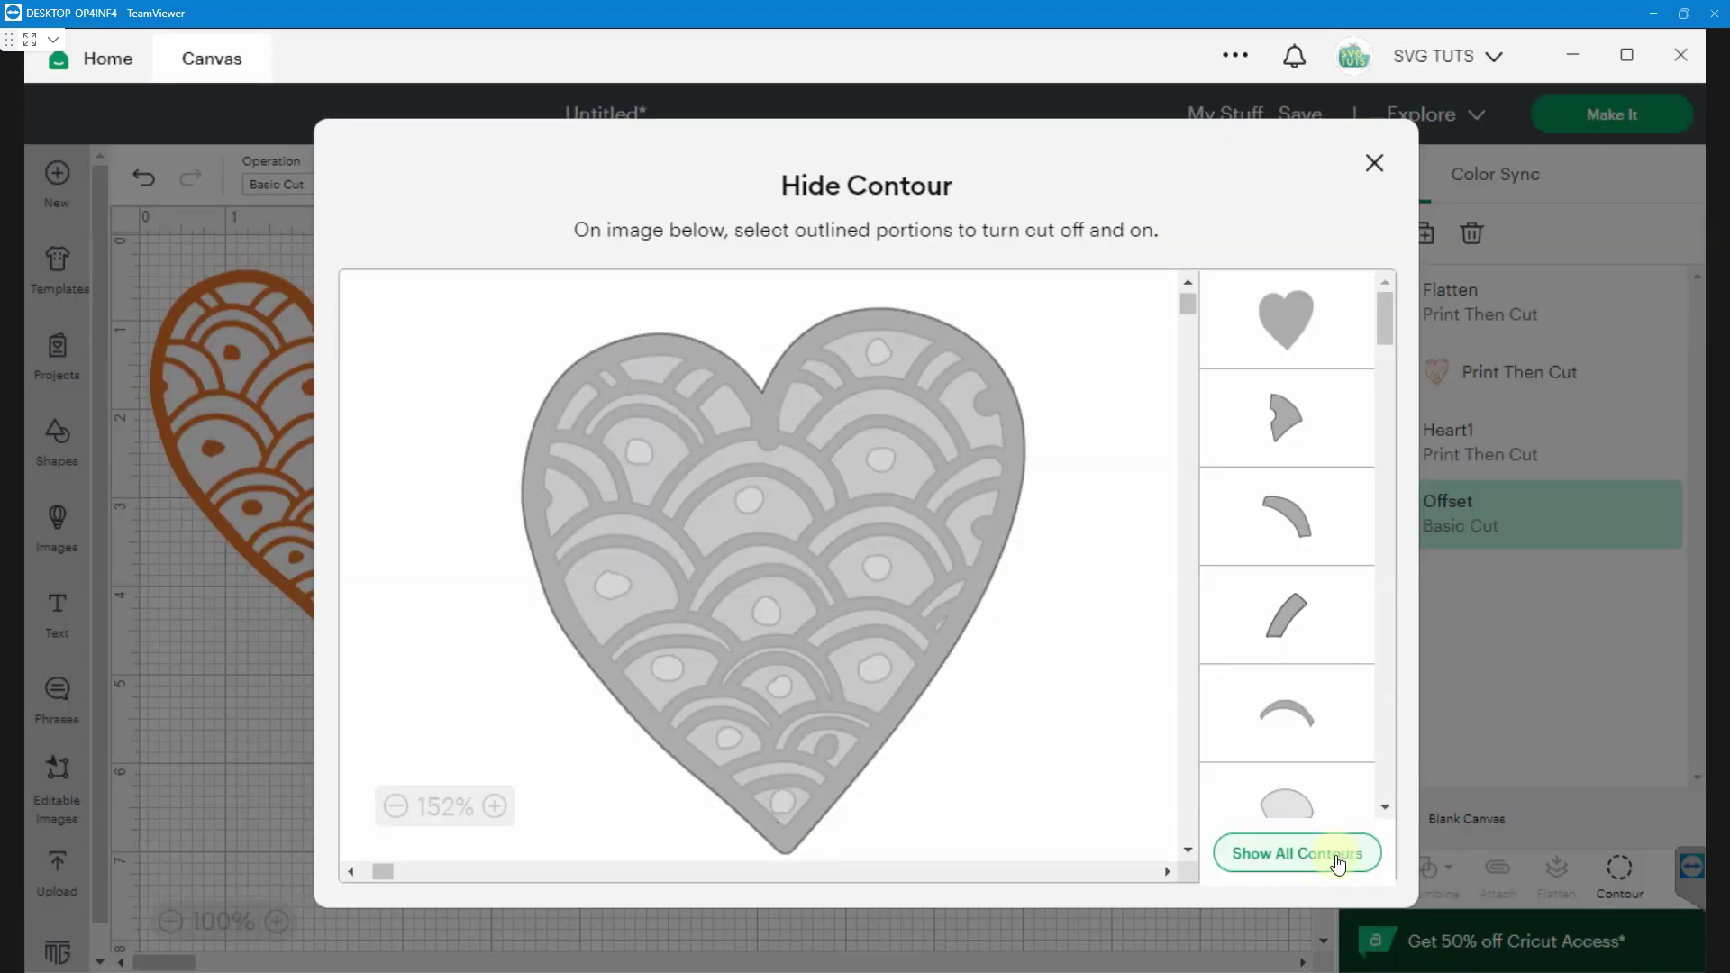
pyautogui.click(1375, 163)
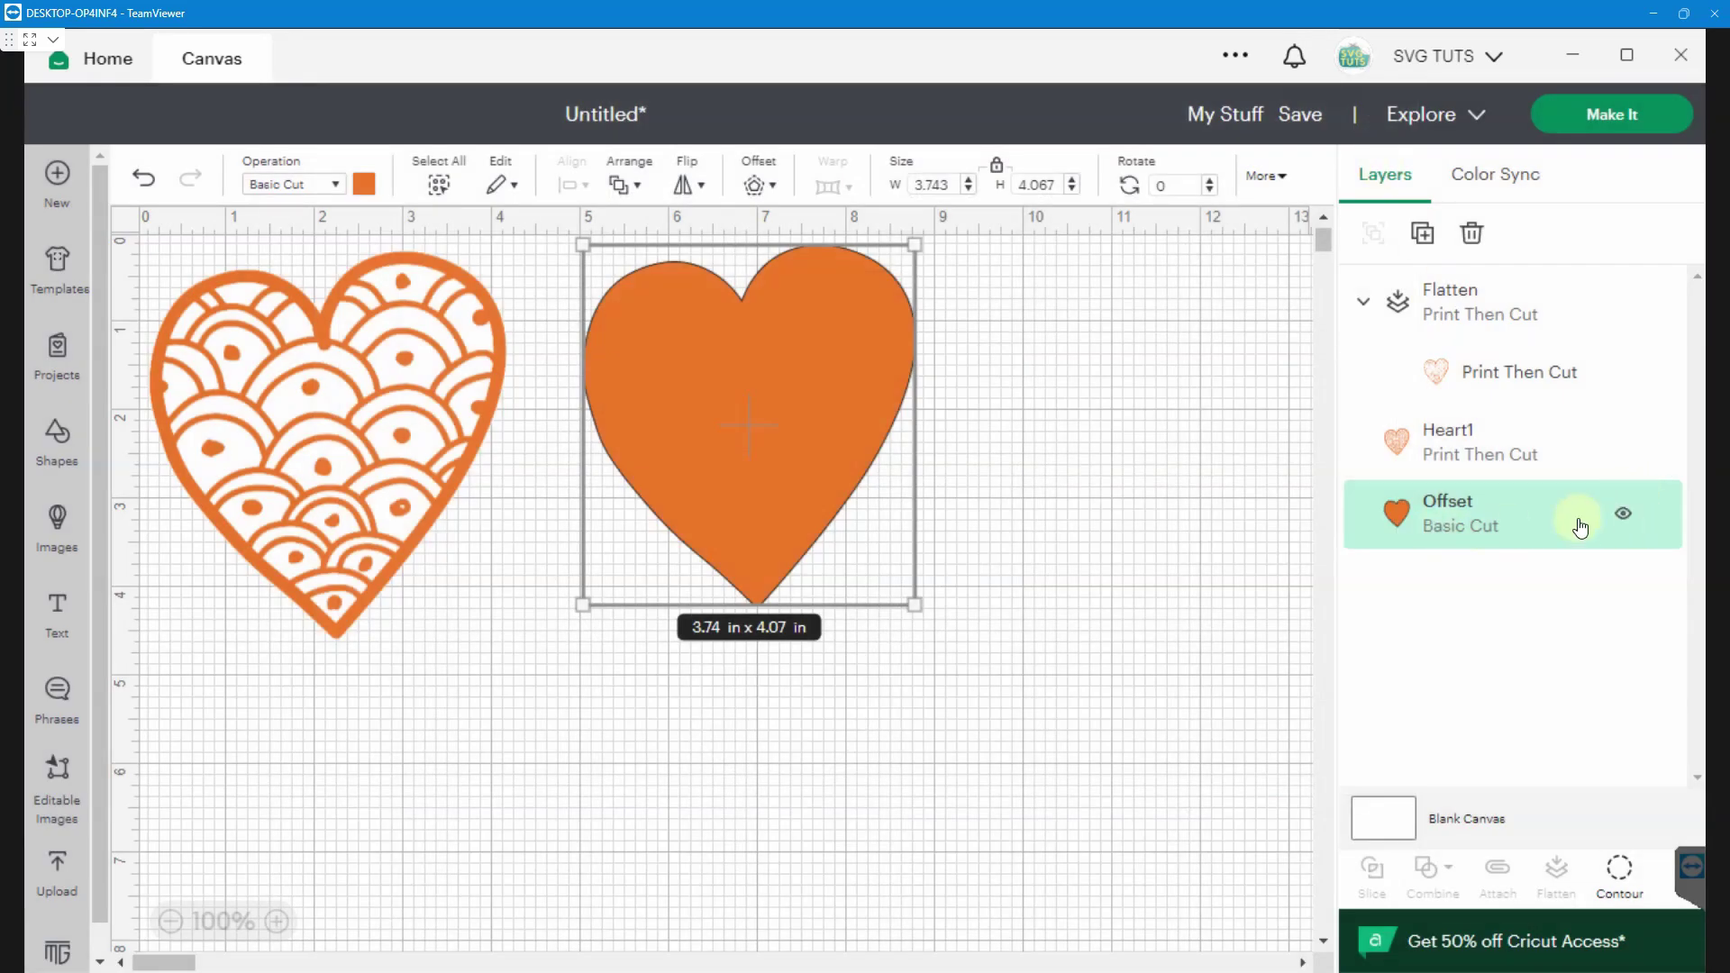
# Colour the offset white, set it to Print Then Cut, and flatten it with Heart1.
pyautogui.click(364, 189)
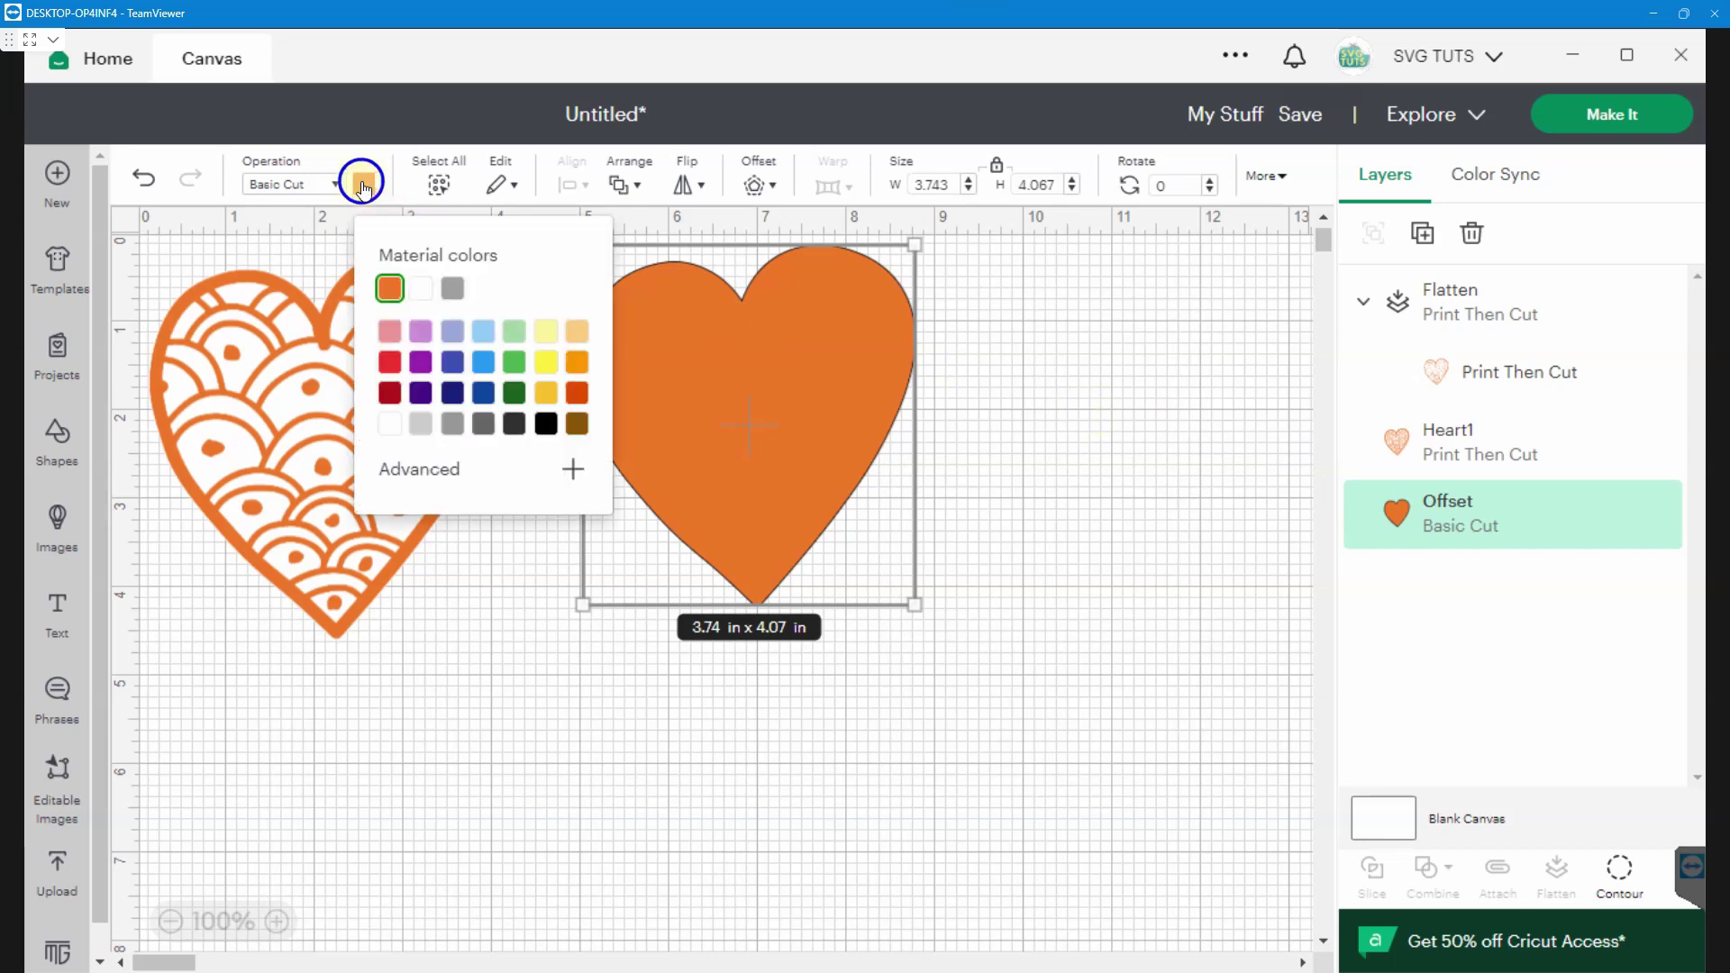
pyautogui.click(390, 422)
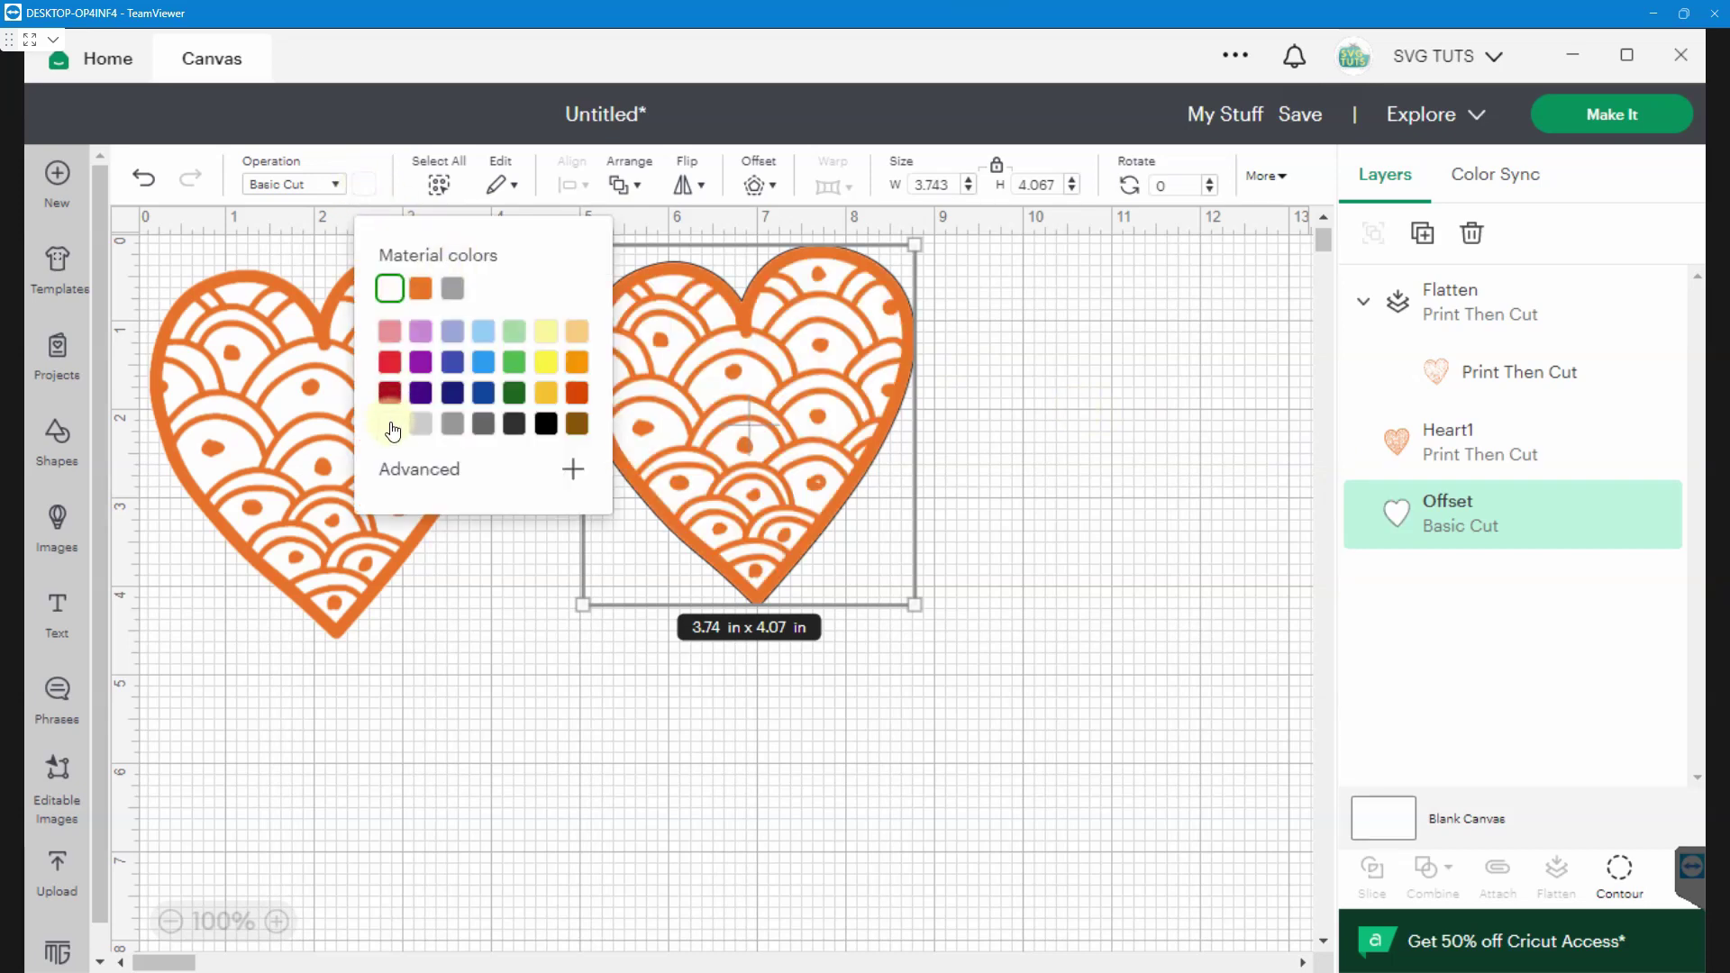
pyautogui.click(1526, 529)
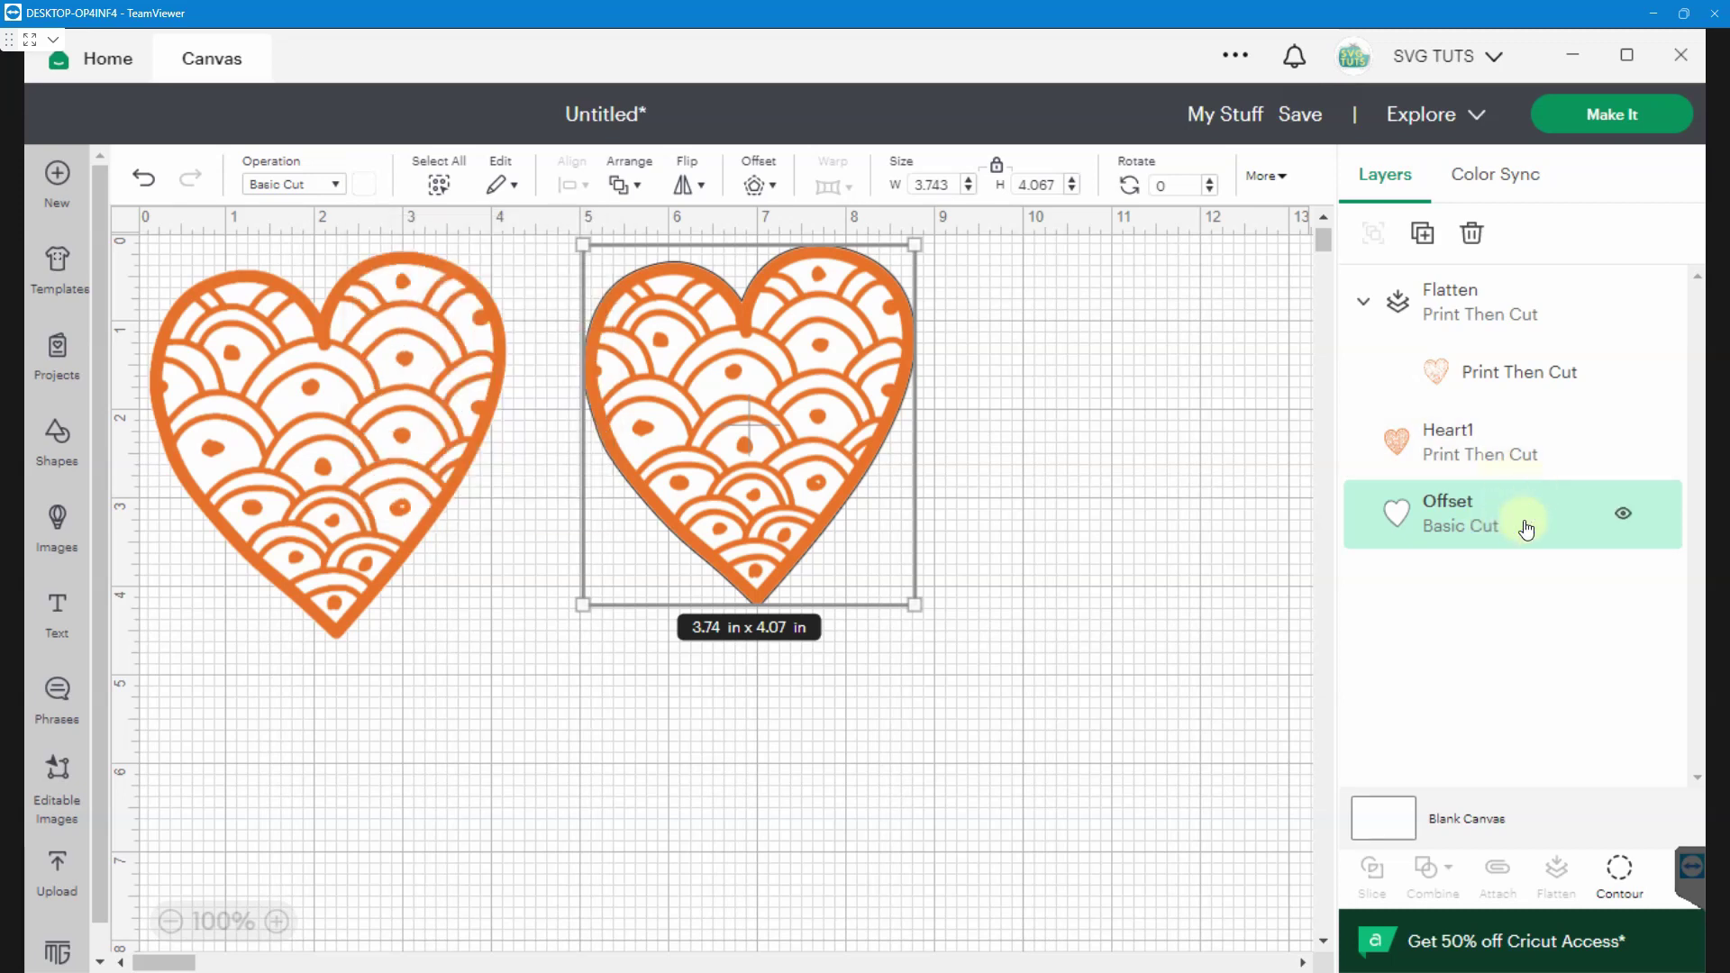
pyautogui.click(340, 192)
pyautogui.keyDown('shift'); pyautogui.click(1526, 448); pyautogui.keyUp('shift')
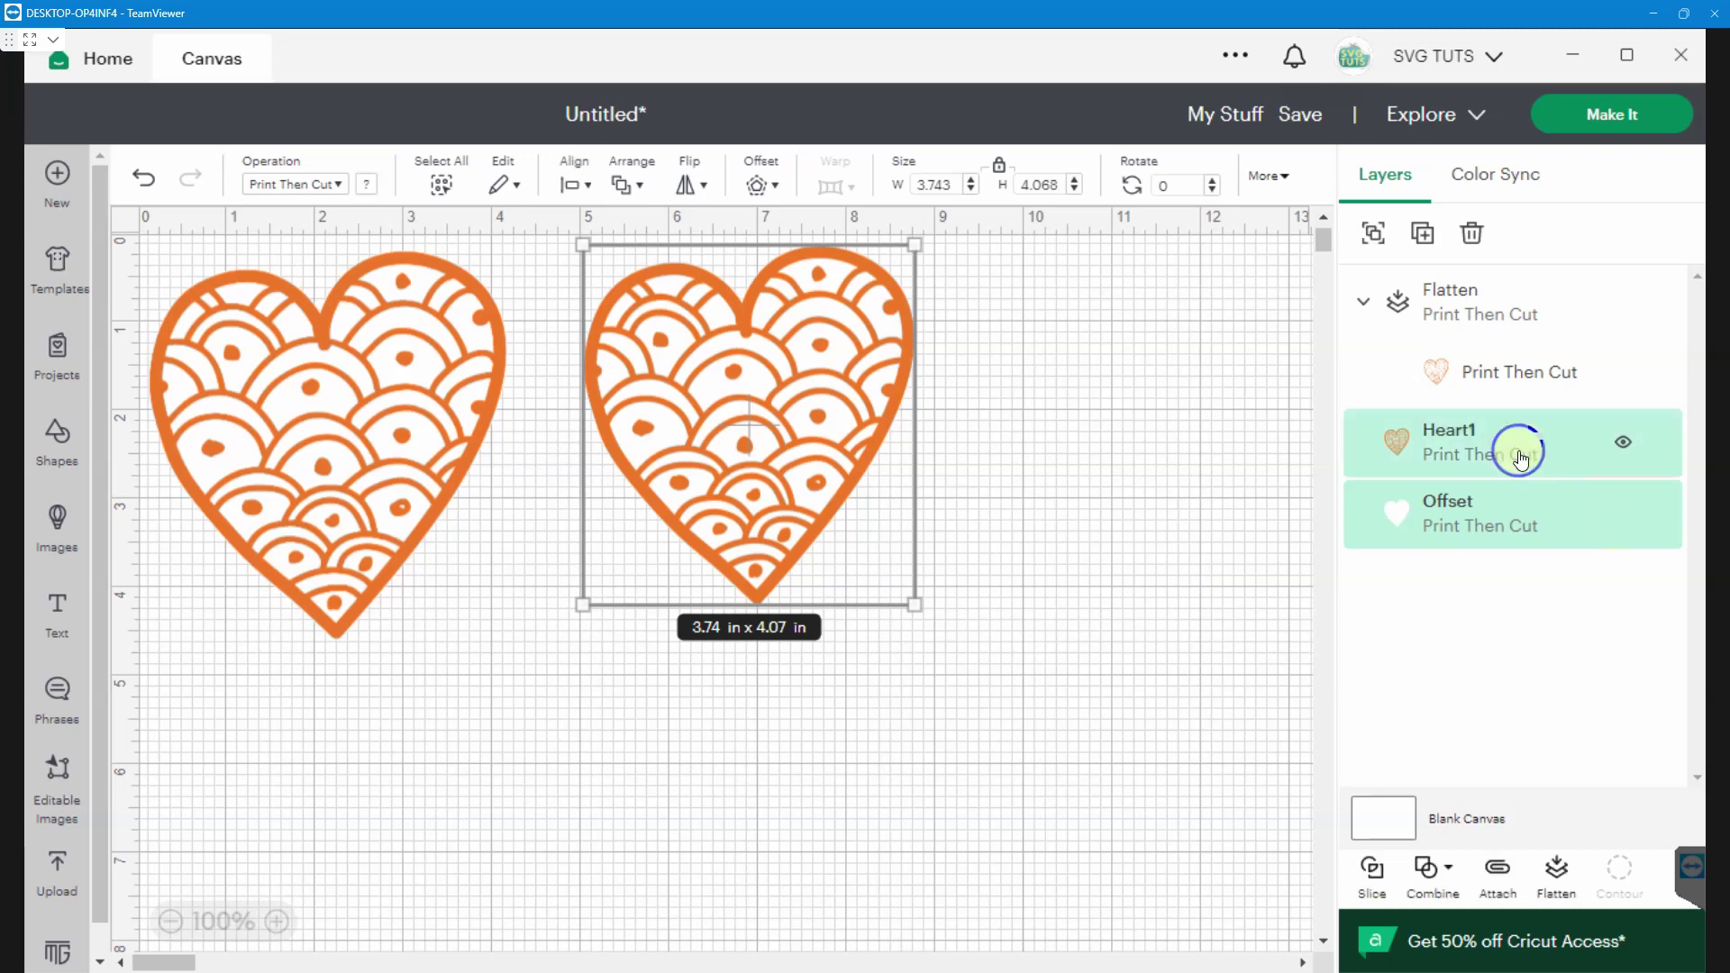
pyautogui.click(1560, 870)
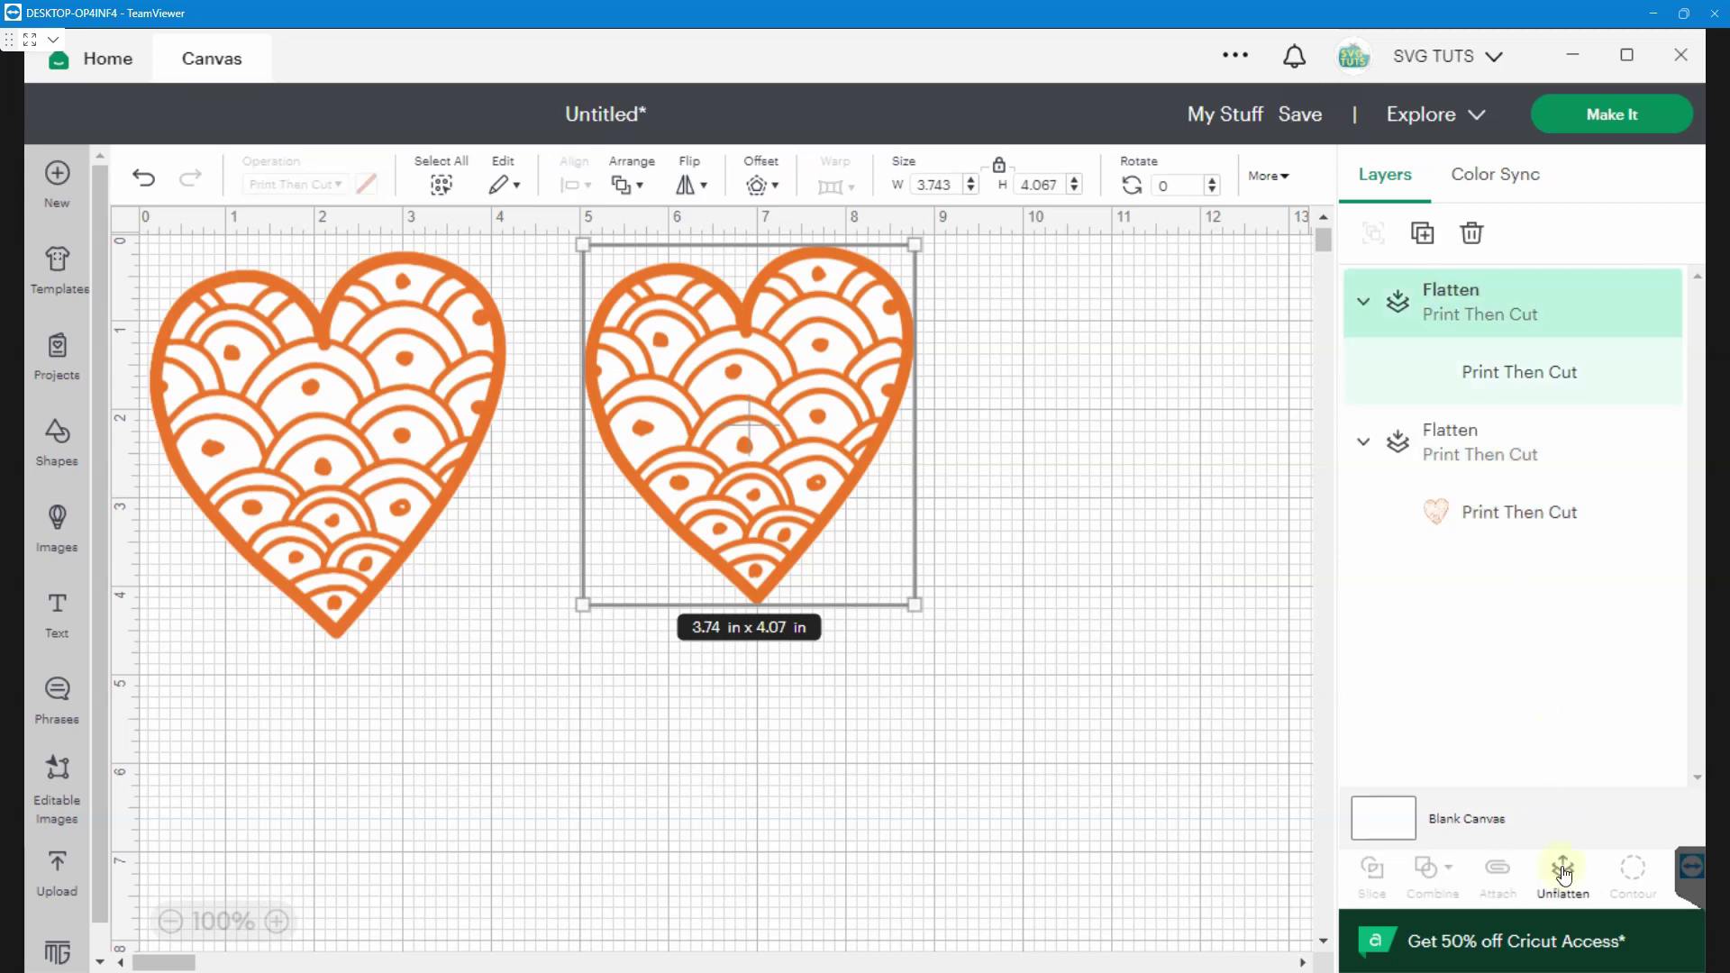
# Select both flattened heart groups together in the Layers panel for attaching.
pyautogui.click(1478, 451)
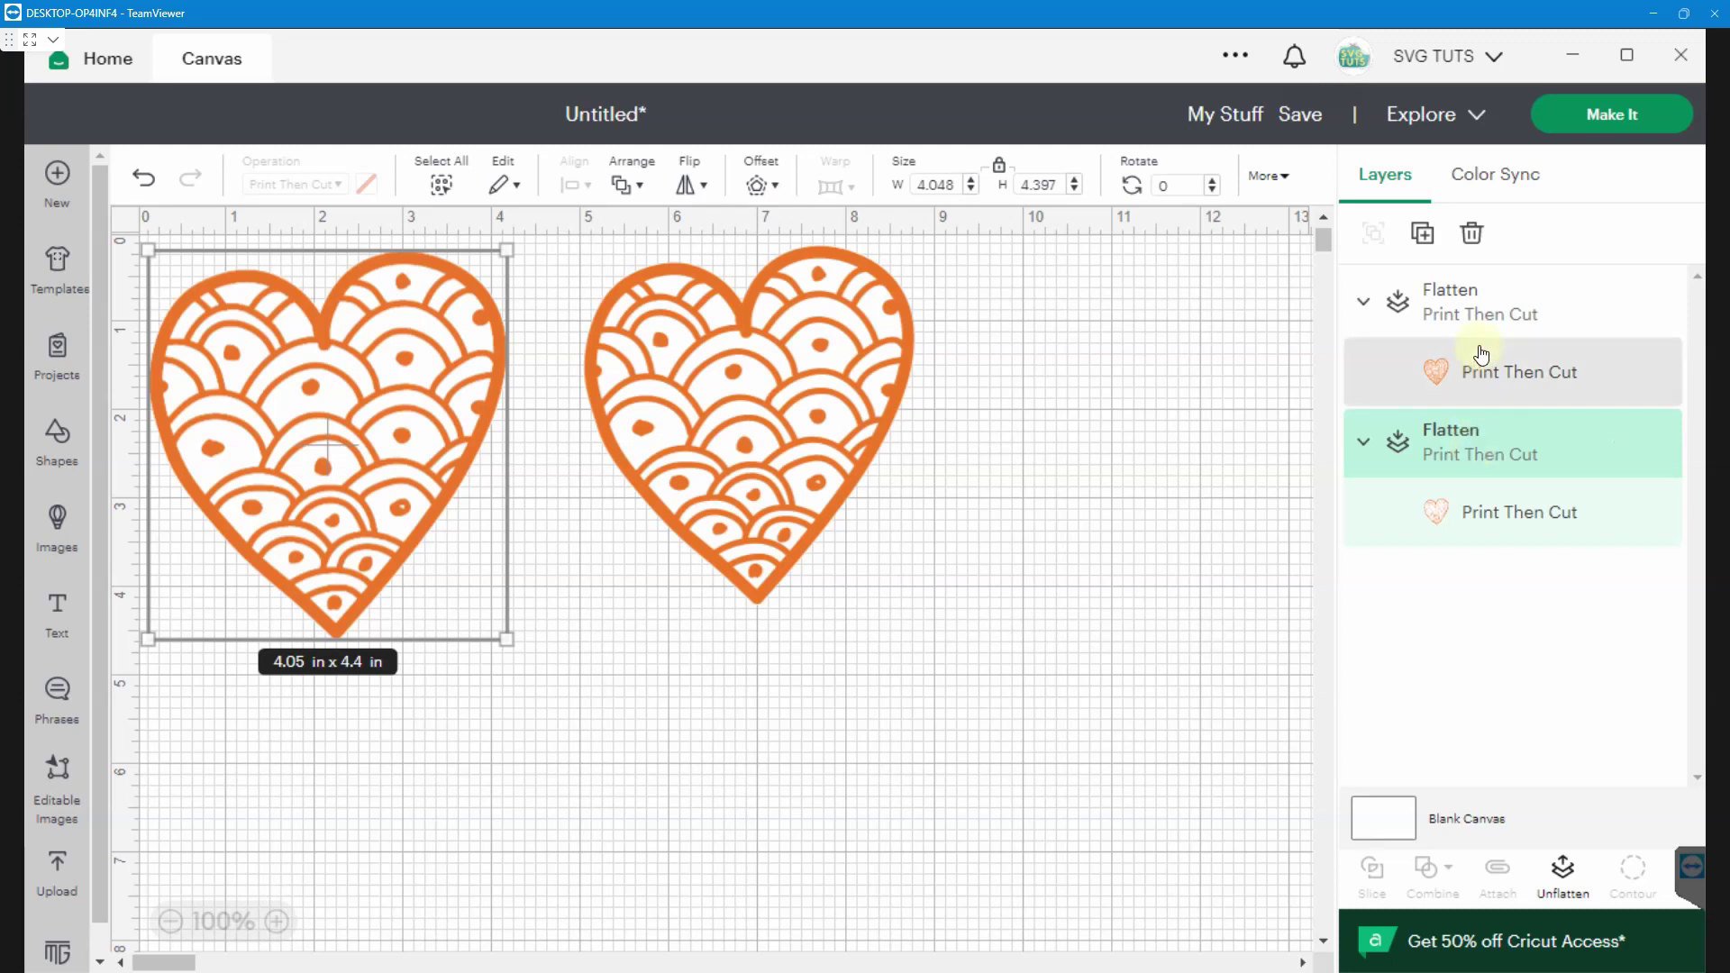
pyautogui.click(1494, 311)
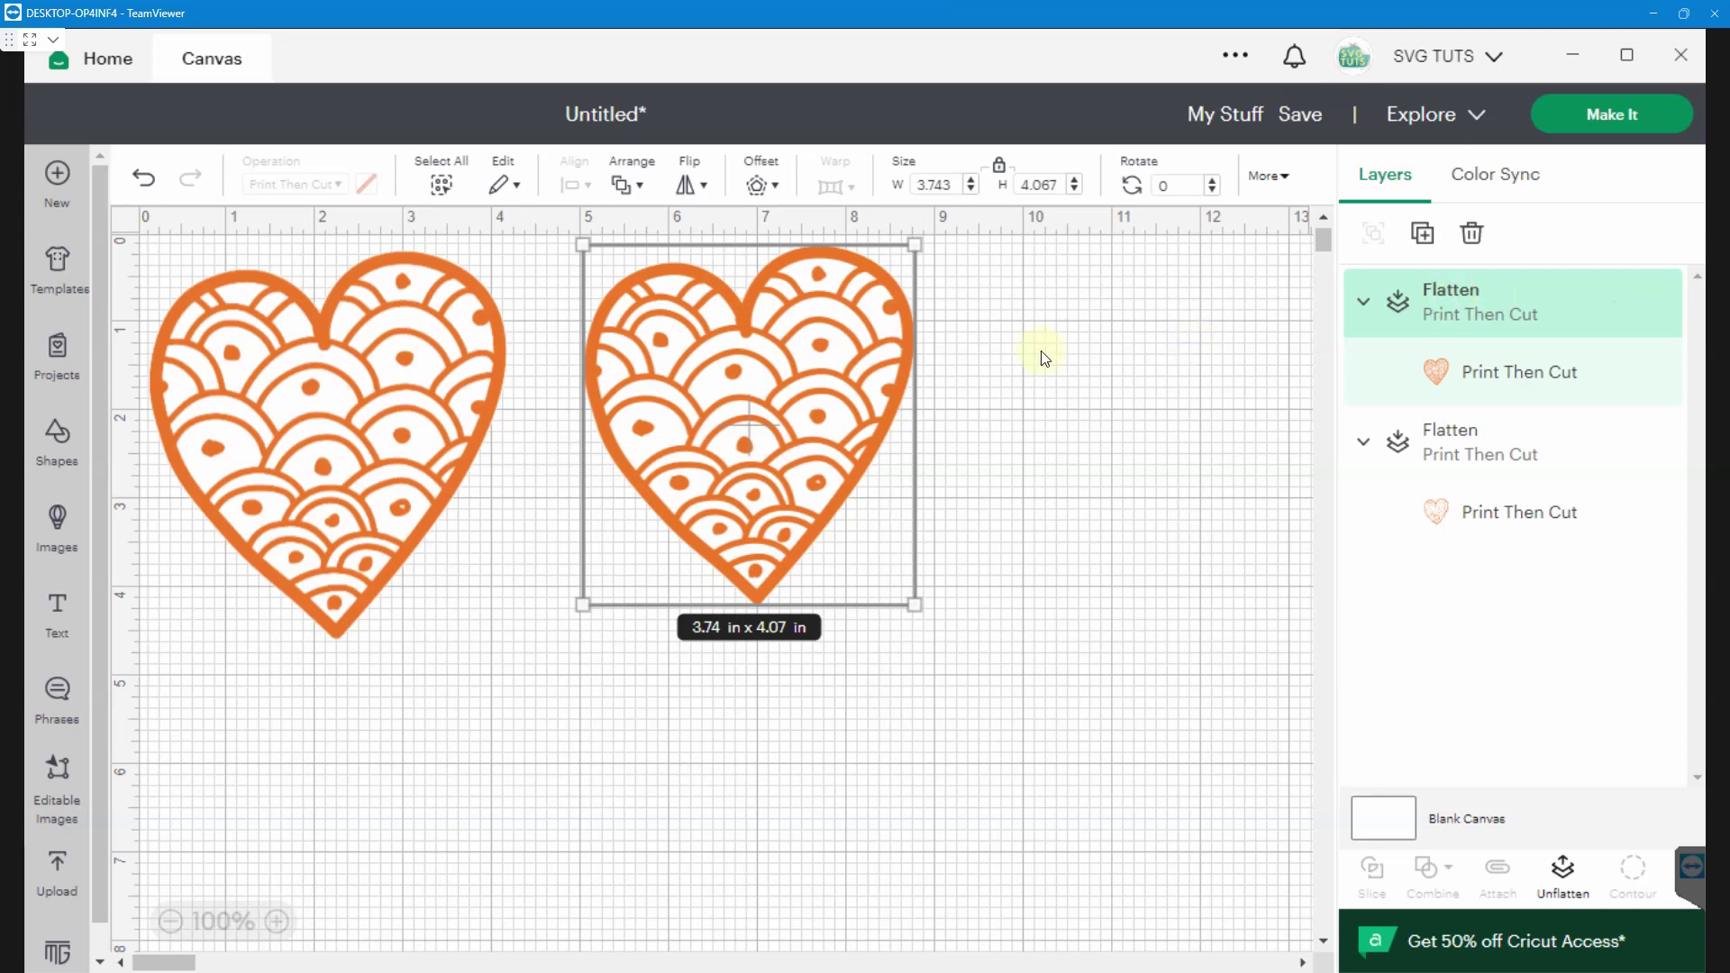
pyautogui.click(494, 375)
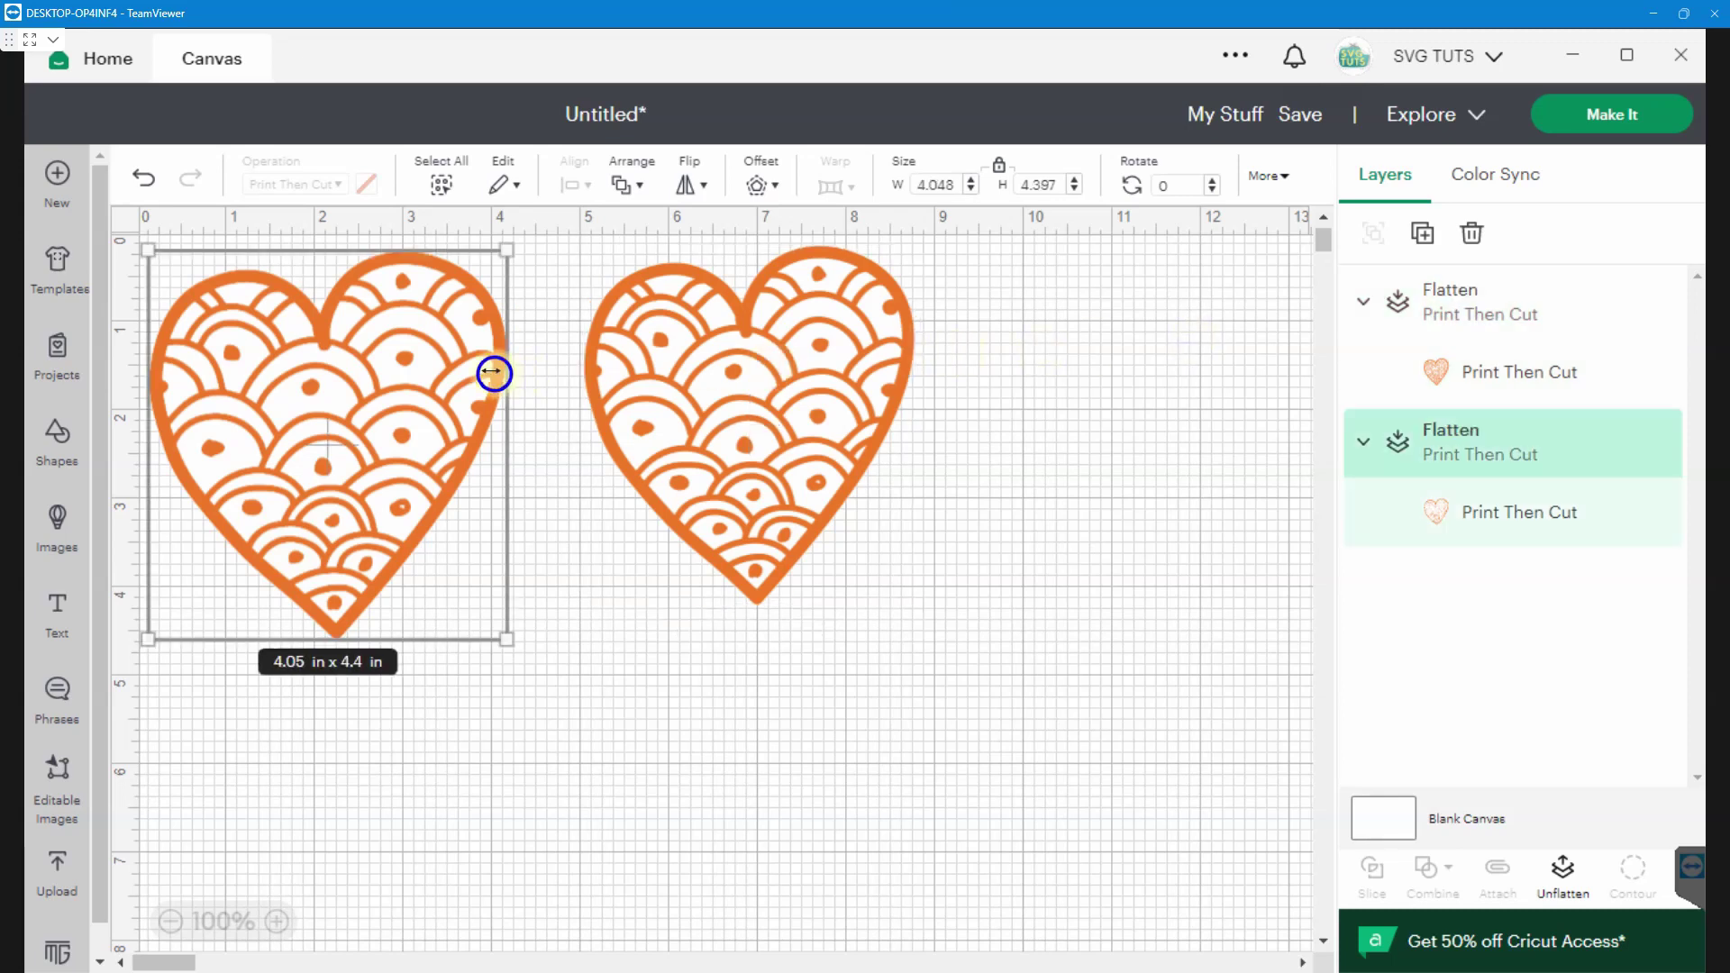
pyautogui.click(613, 387)
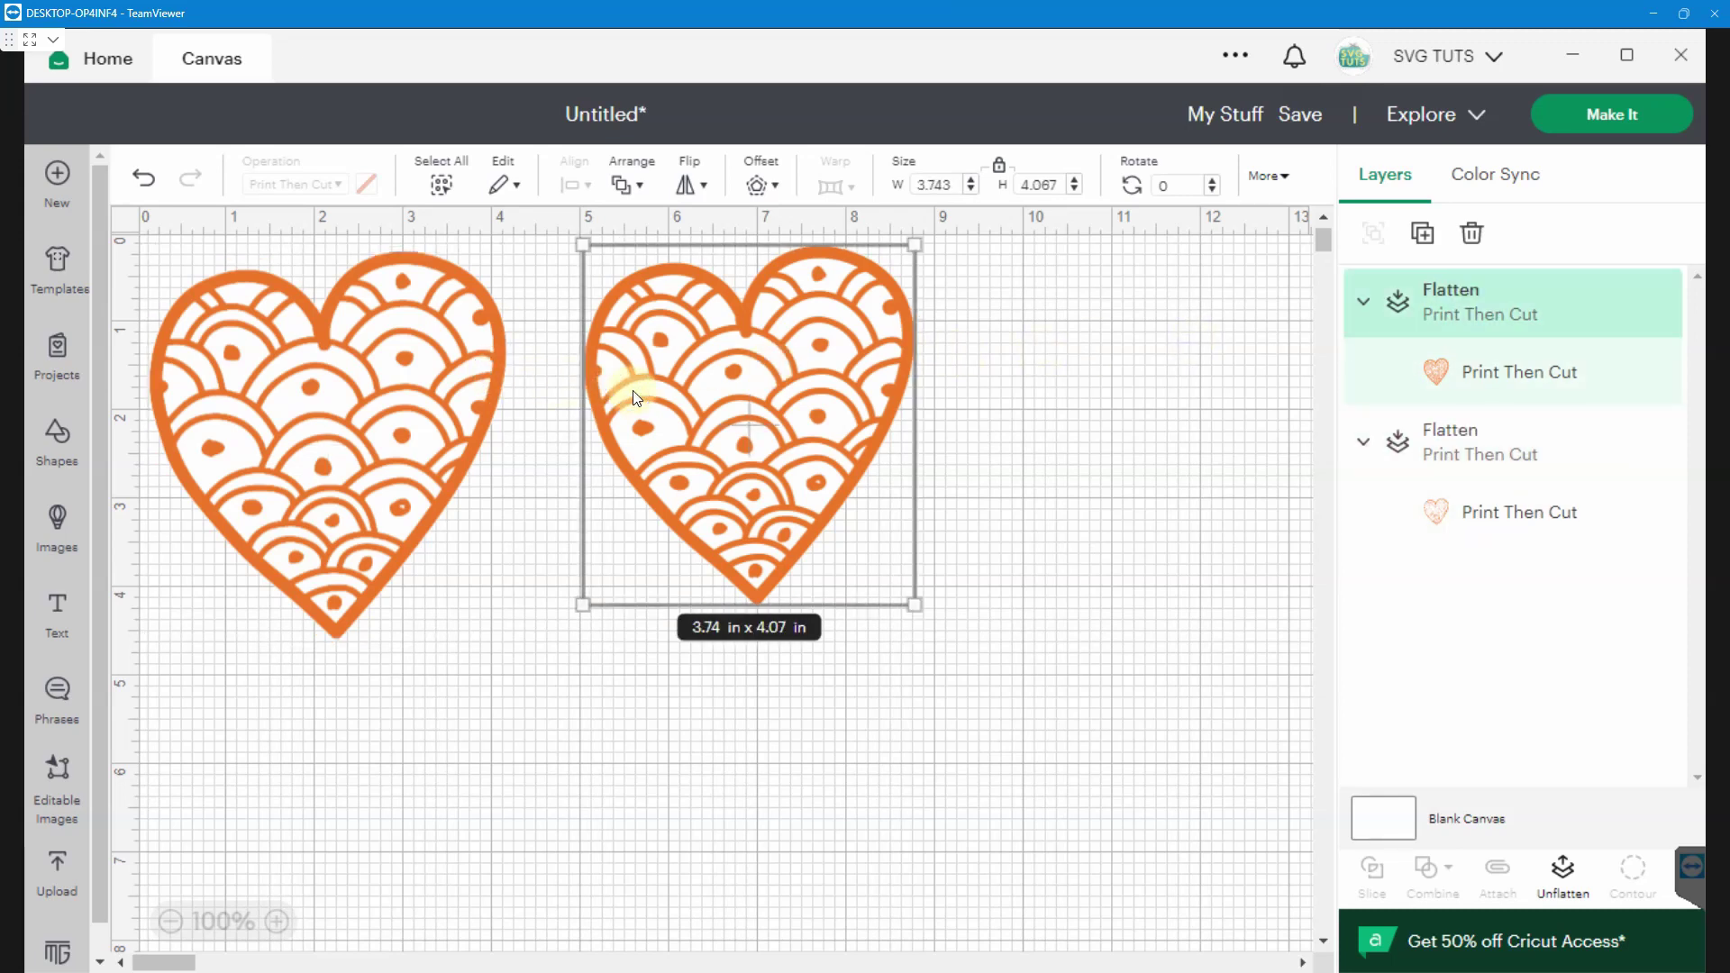
pyautogui.click(452, 381)
pyautogui.click(787, 396)
pyautogui.click(1475, 448)
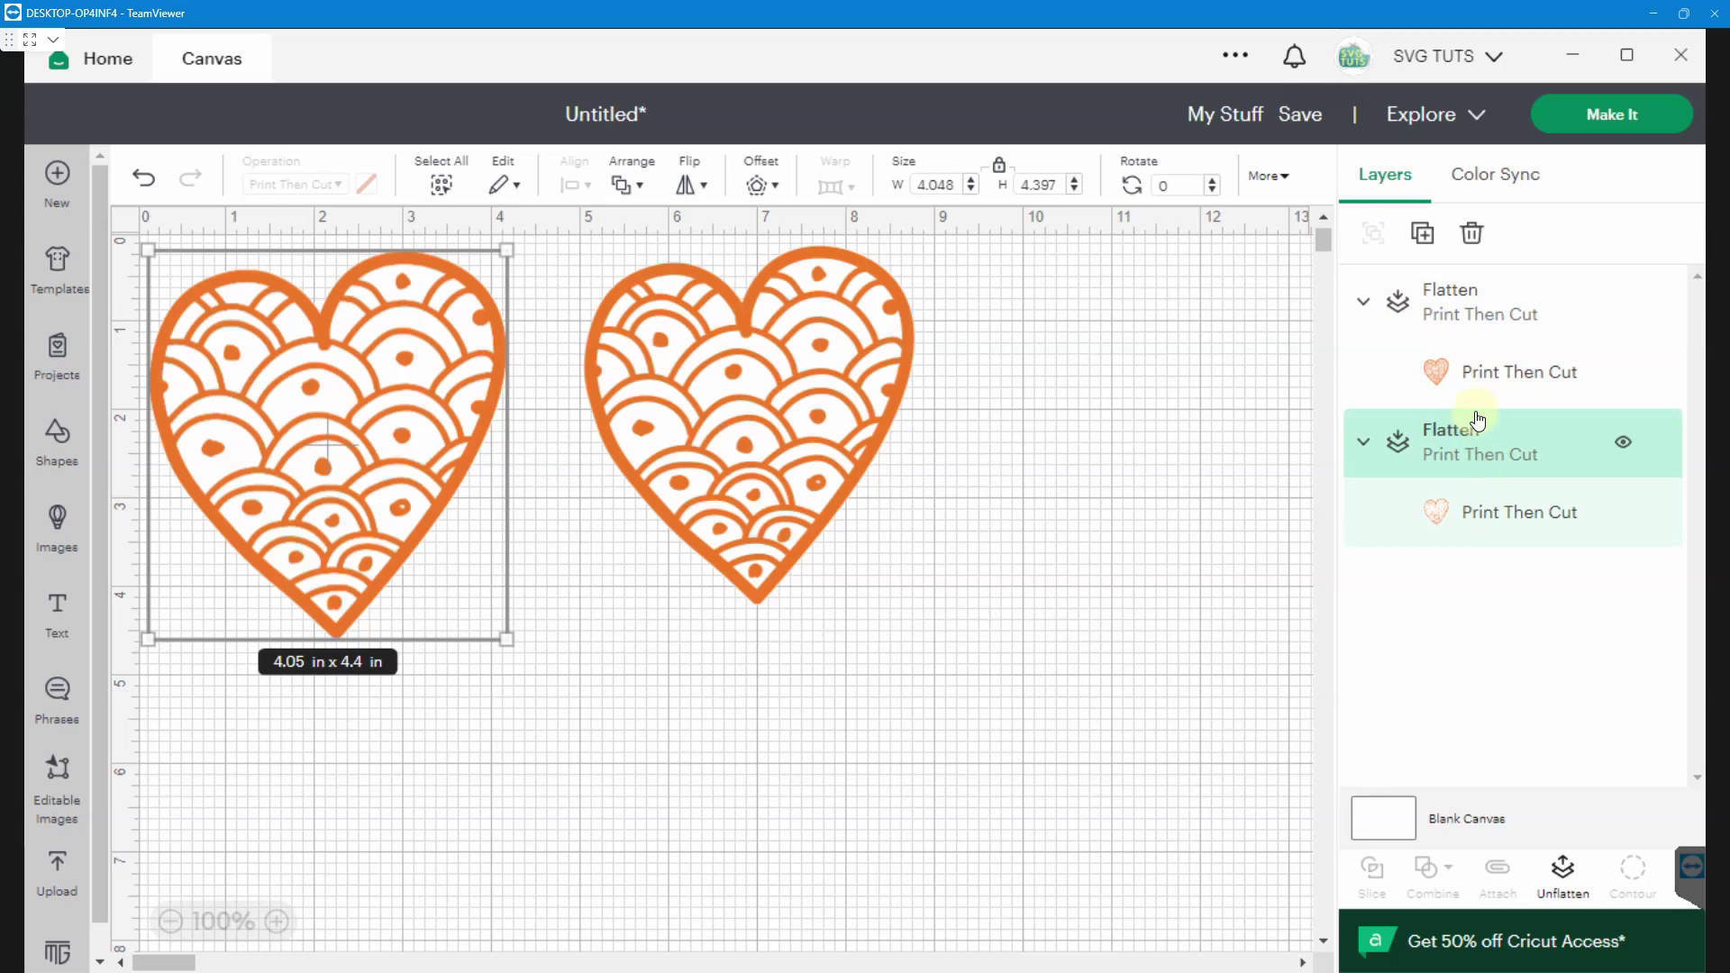
pyautogui.click(1468, 294)
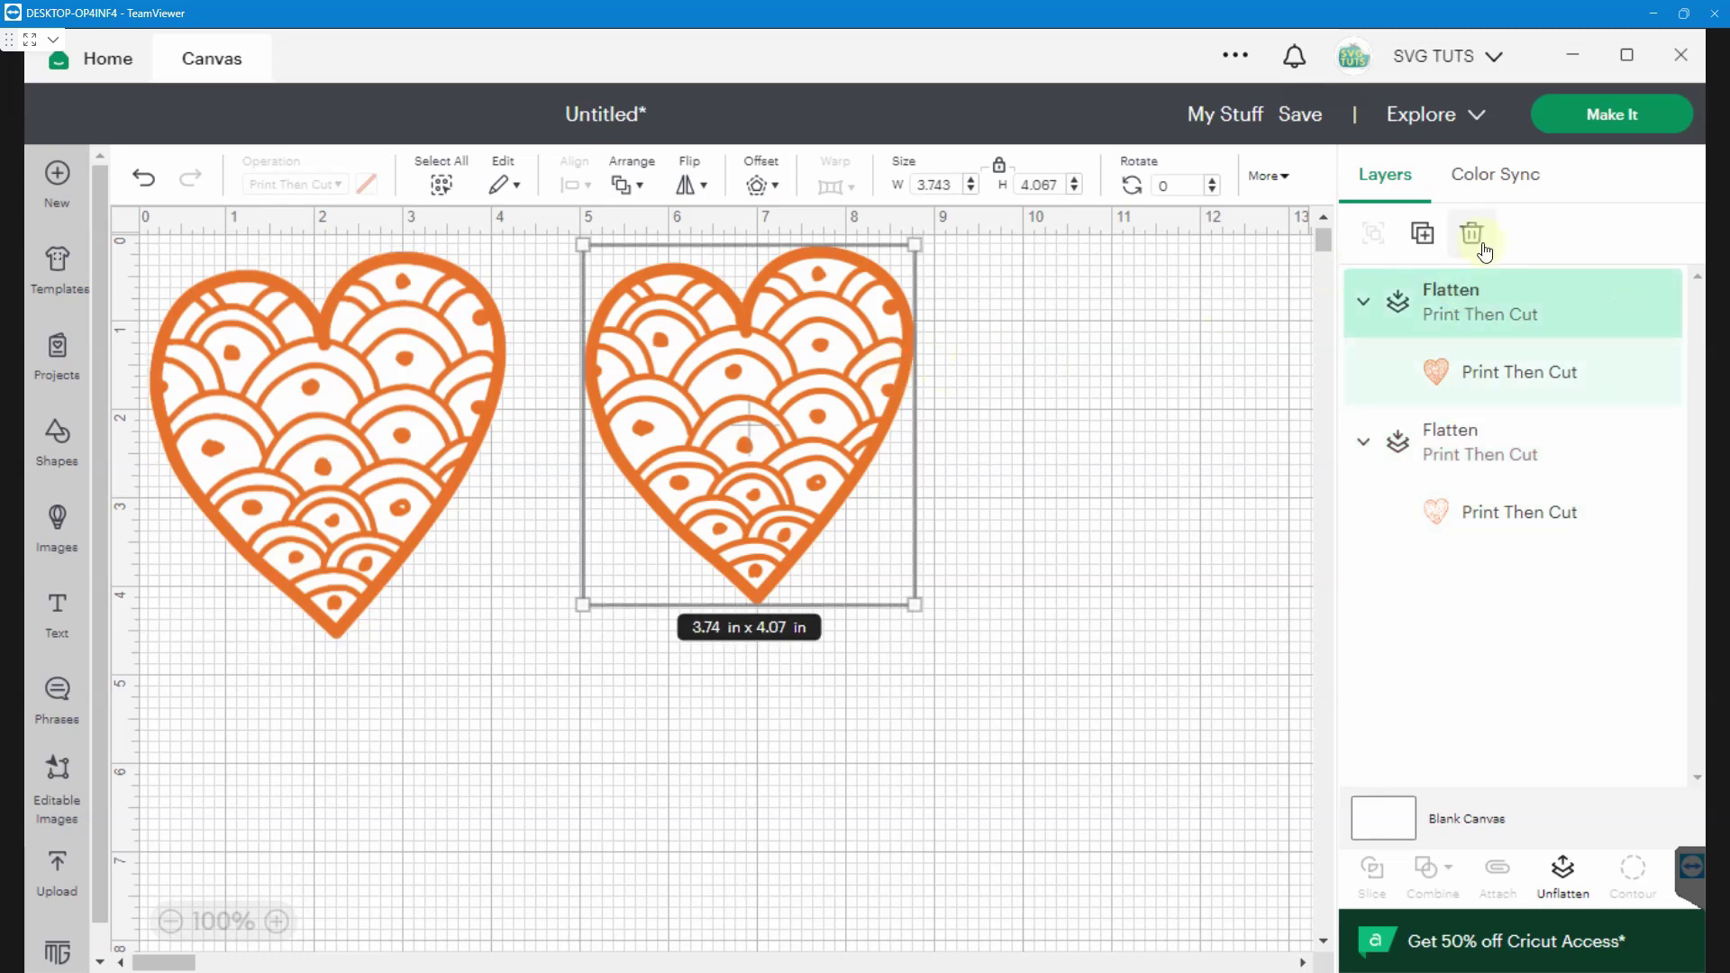
pyautogui.keyDown('shift'); pyautogui.click(1488, 448); pyautogui.keyUp('shift')
pyautogui.click(1499, 870)
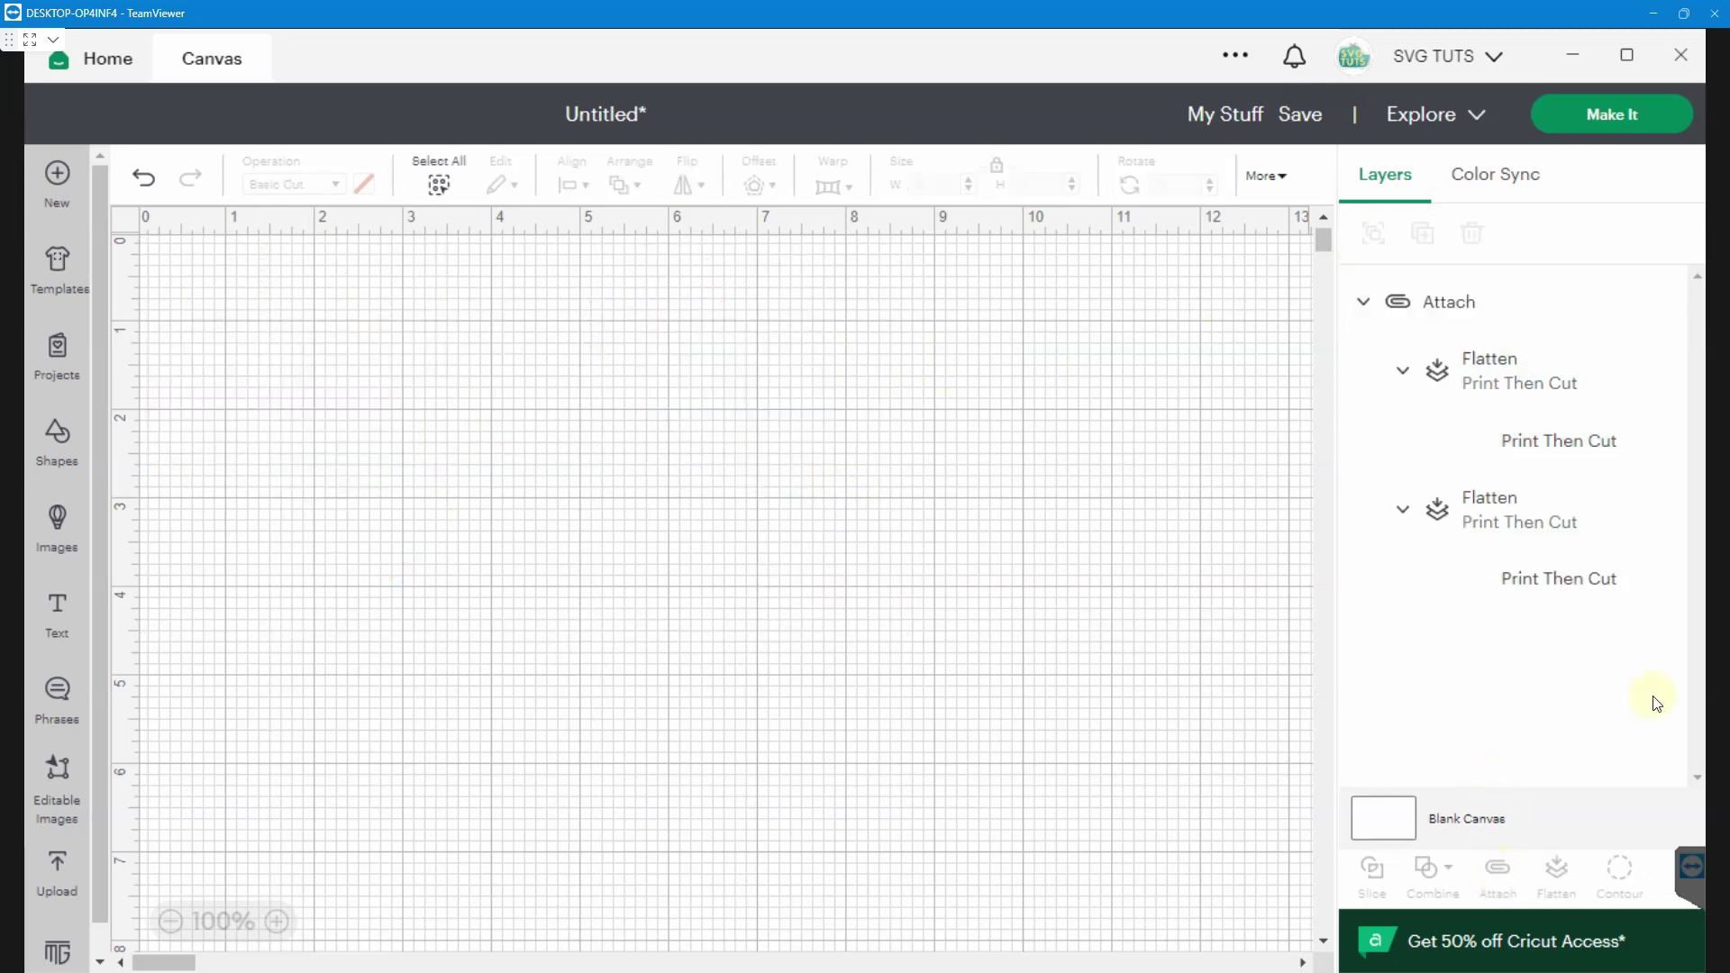
pyautogui.click(1616, 114)
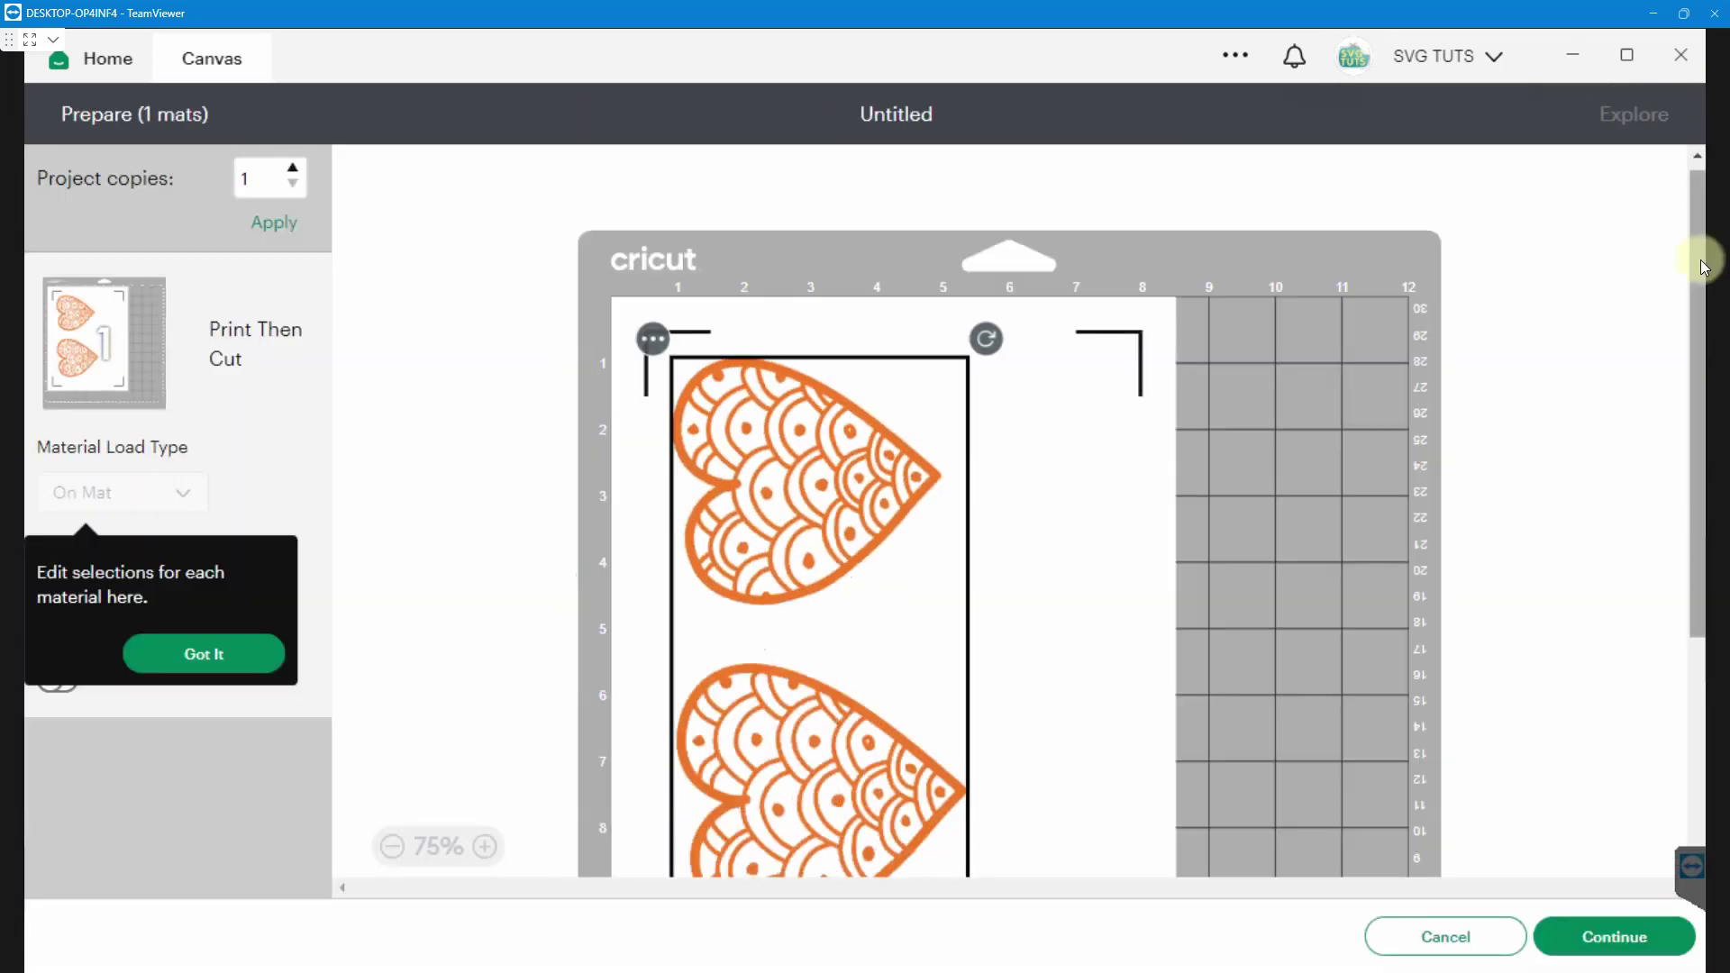
pyautogui.moveTo(1703, 266); pyautogui.dragTo(1723, 354)
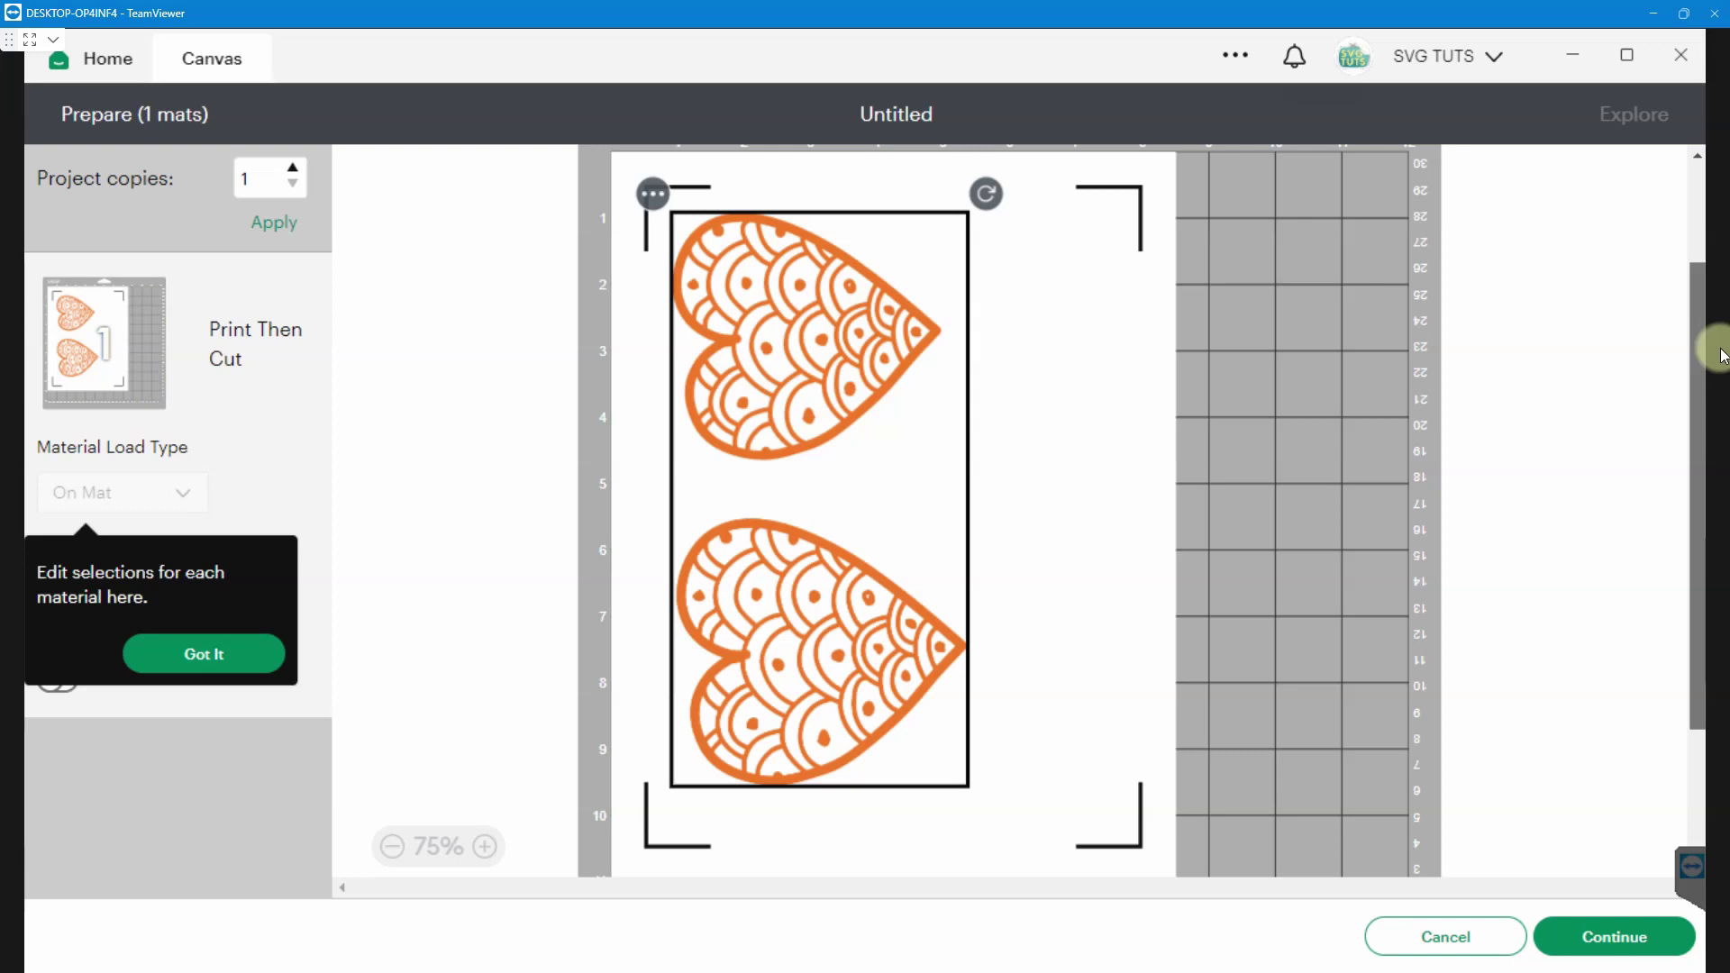
pyautogui.scroll(3, 1708, 247)
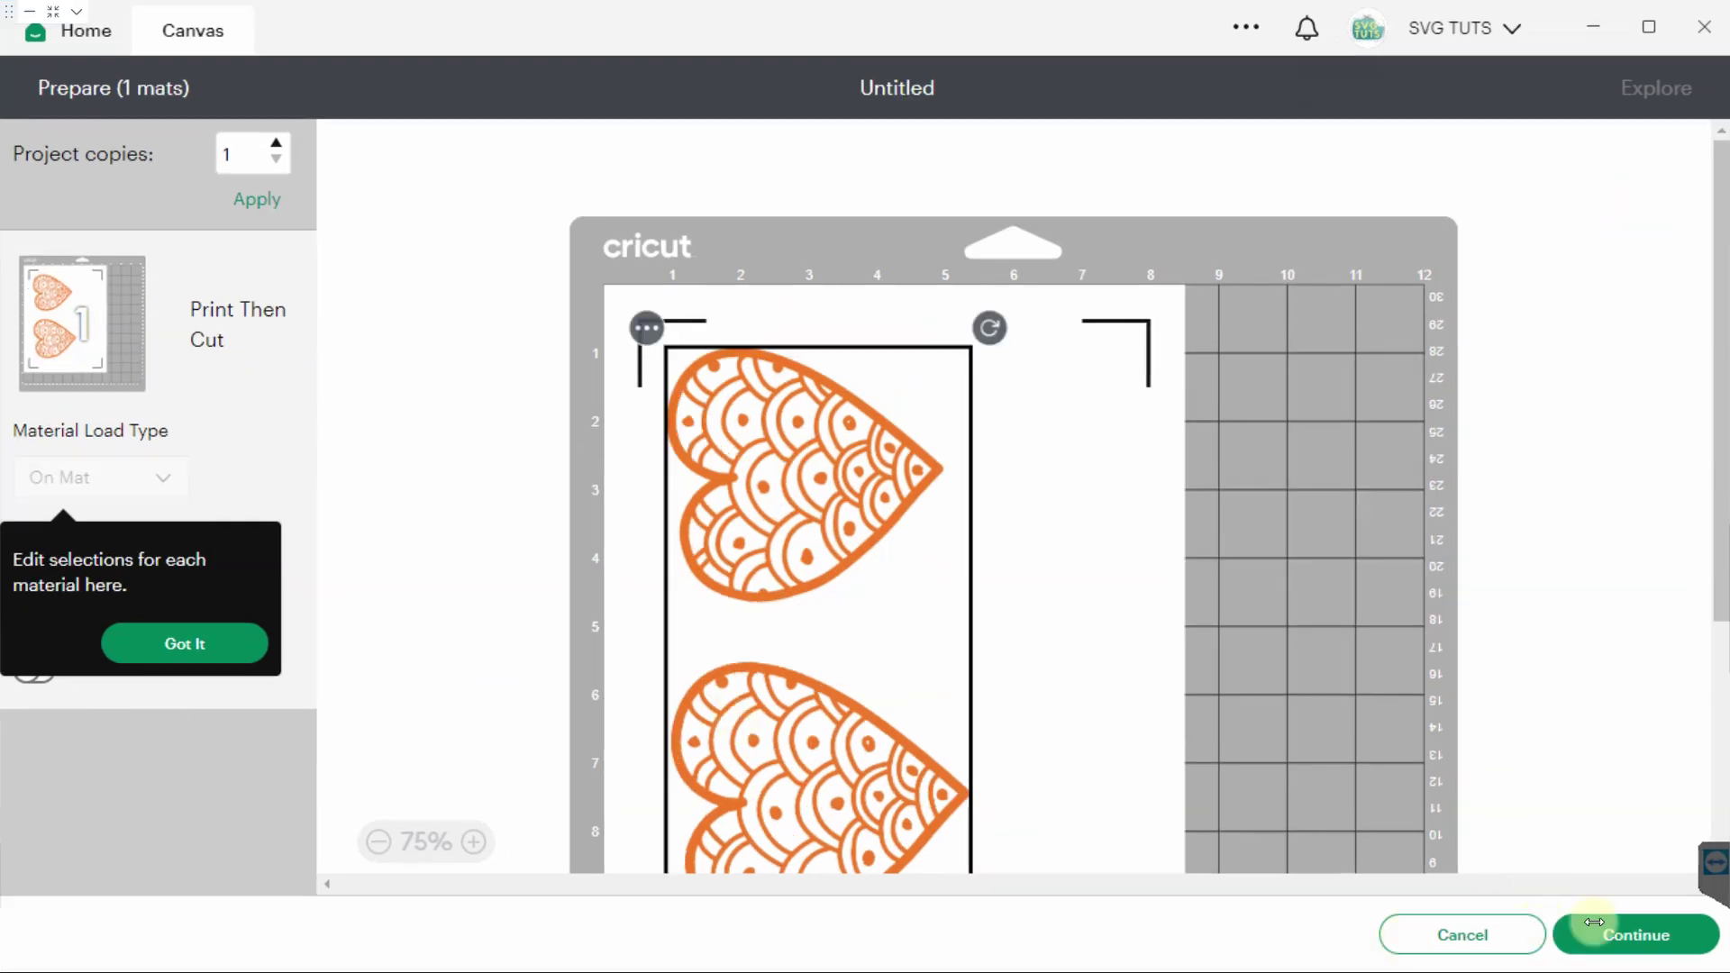
pyautogui.click(1463, 937)
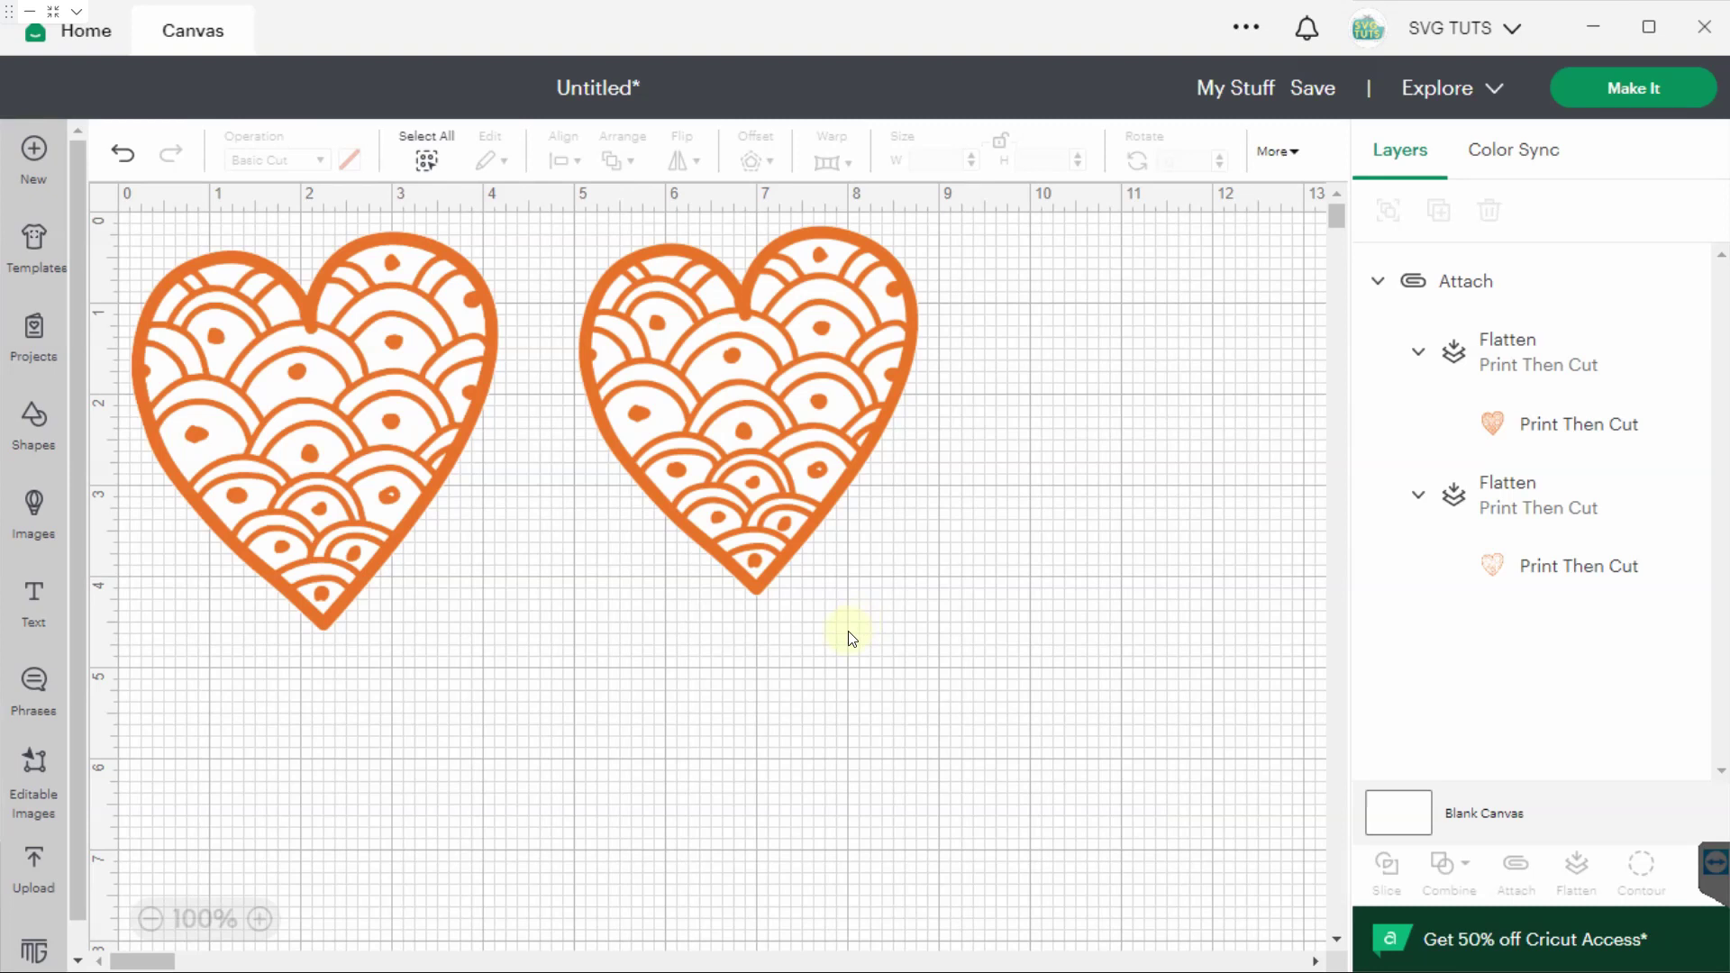
pyautogui.click(808, 355)
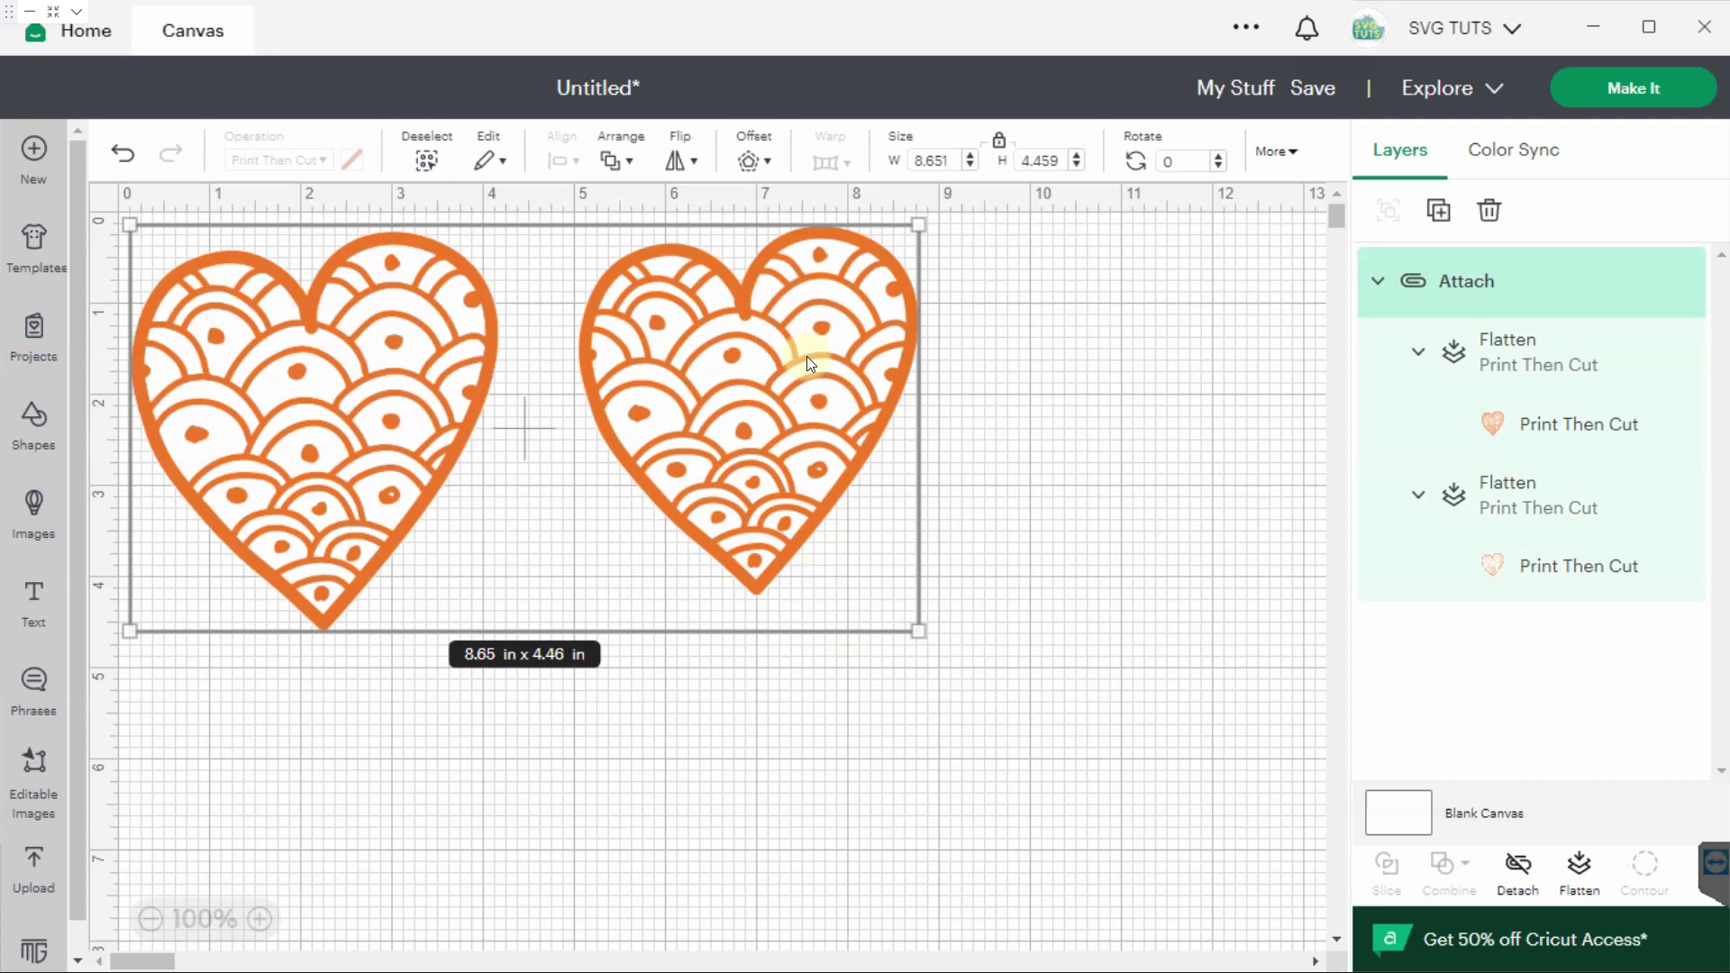
# Delete the attached test hearts from the canvas.
pyautogui.press('Delete')
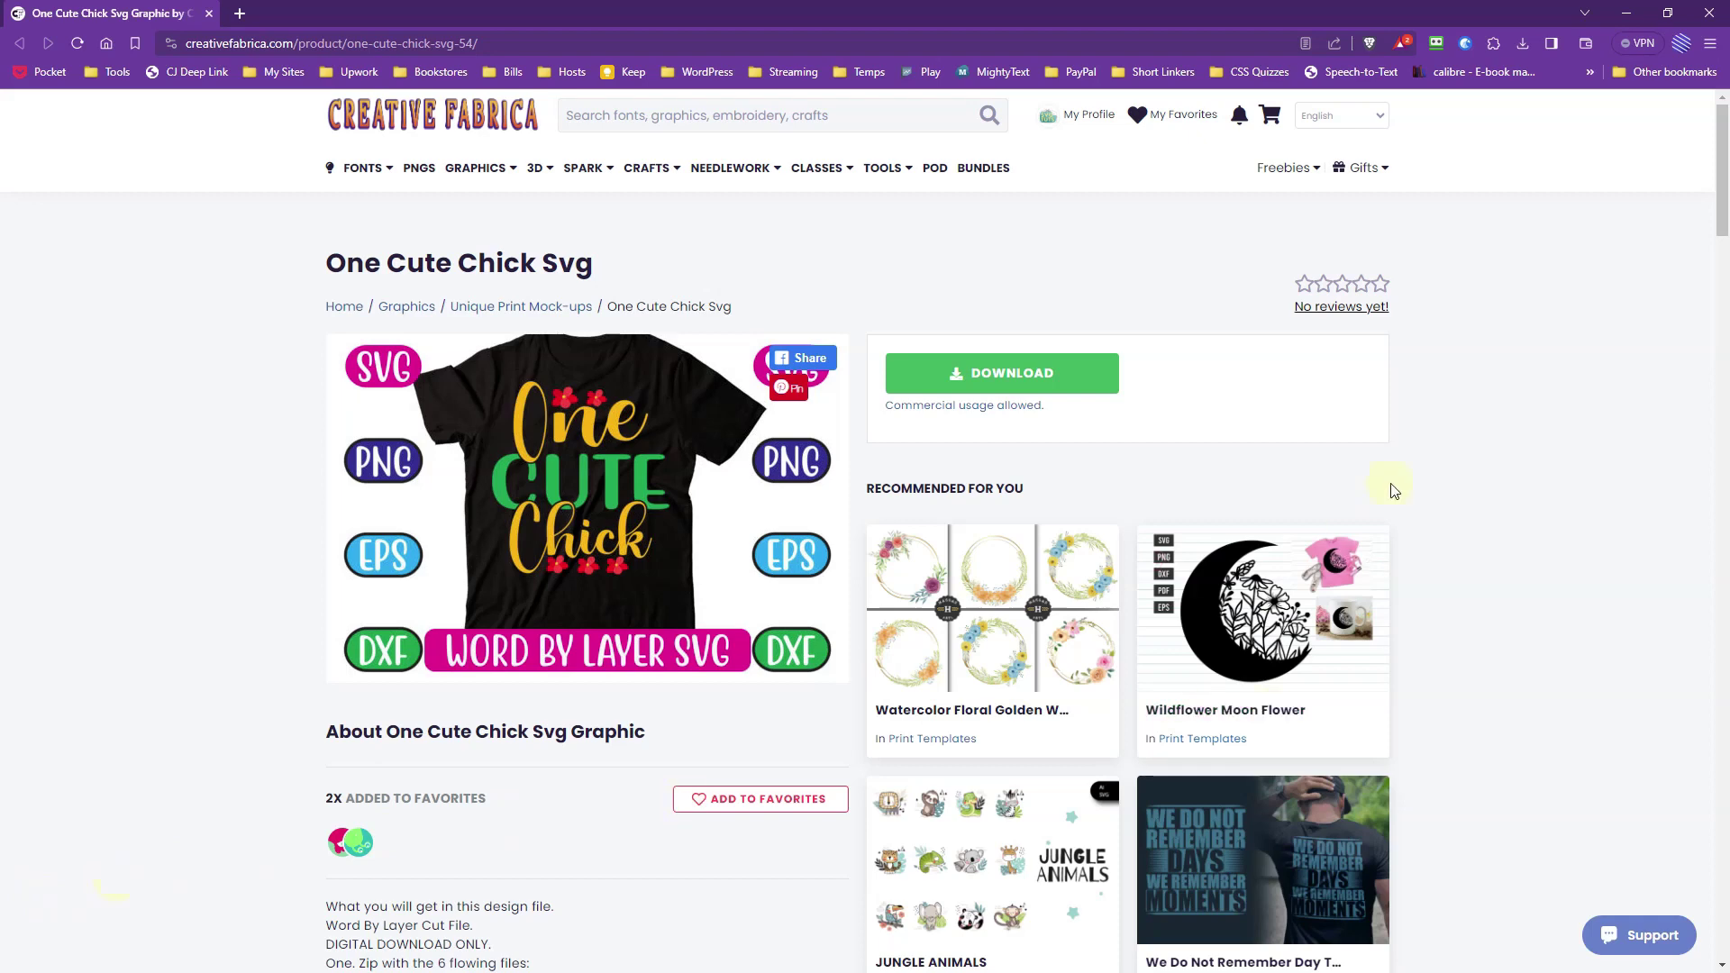
# Start an image upload and pick One Cute Chick-01.png from its download folder.
pyautogui.click(1627, 22)
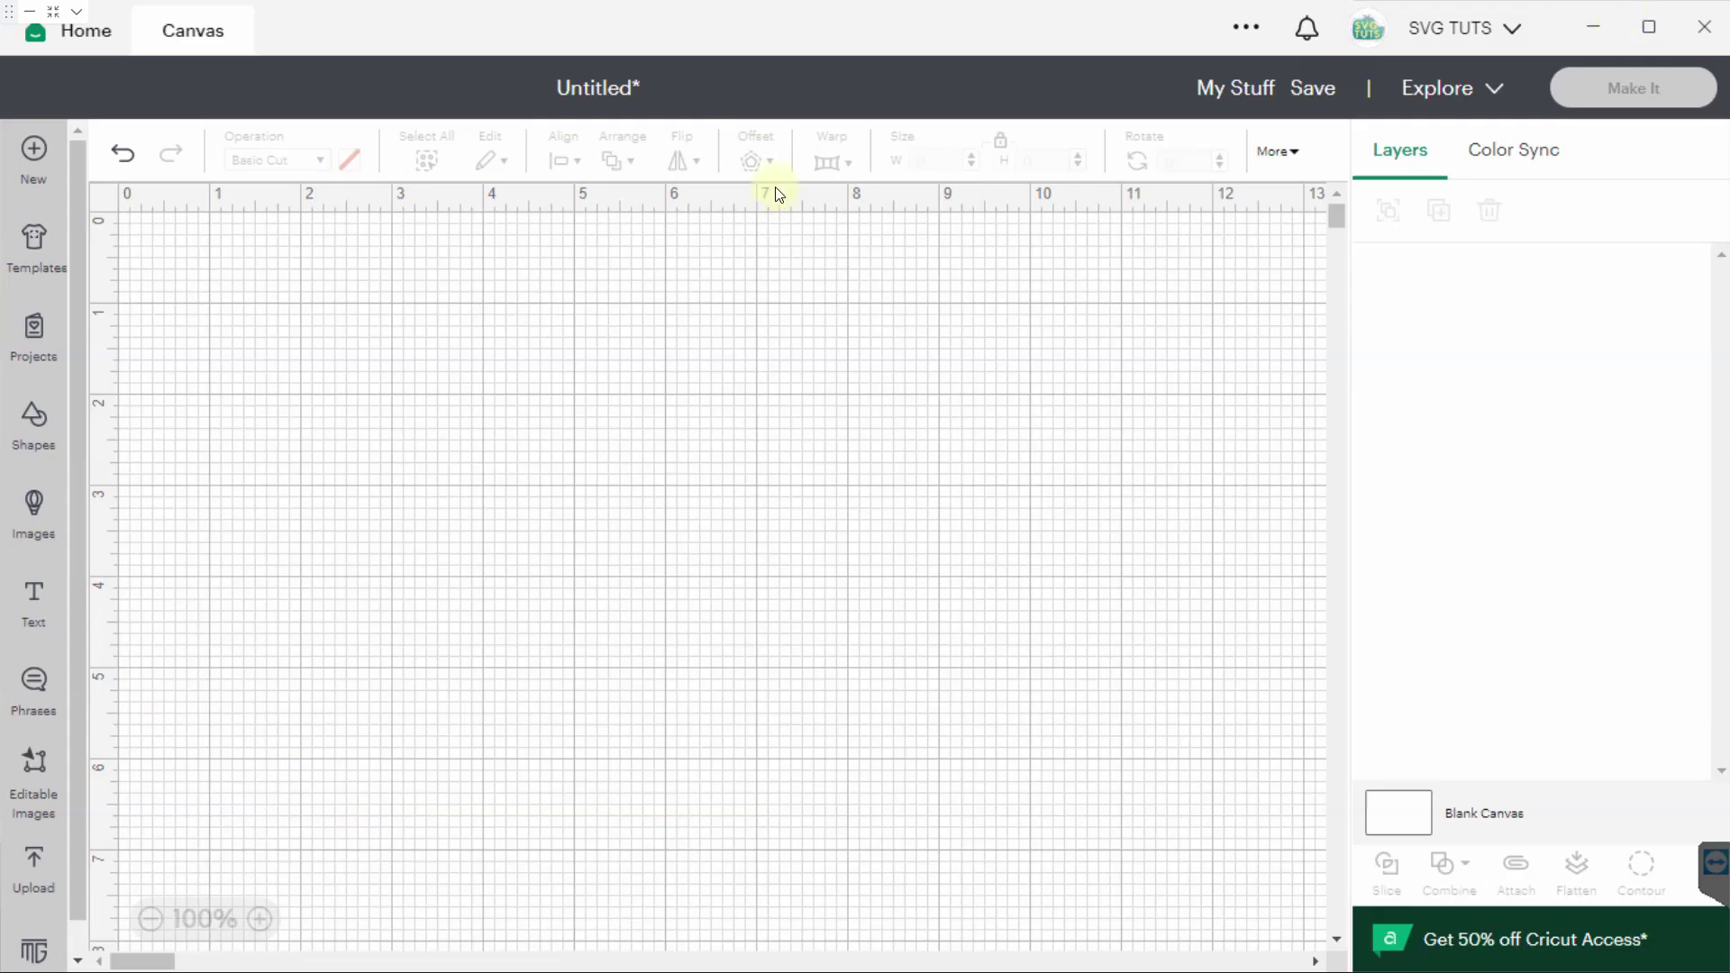
pyautogui.click(32, 867)
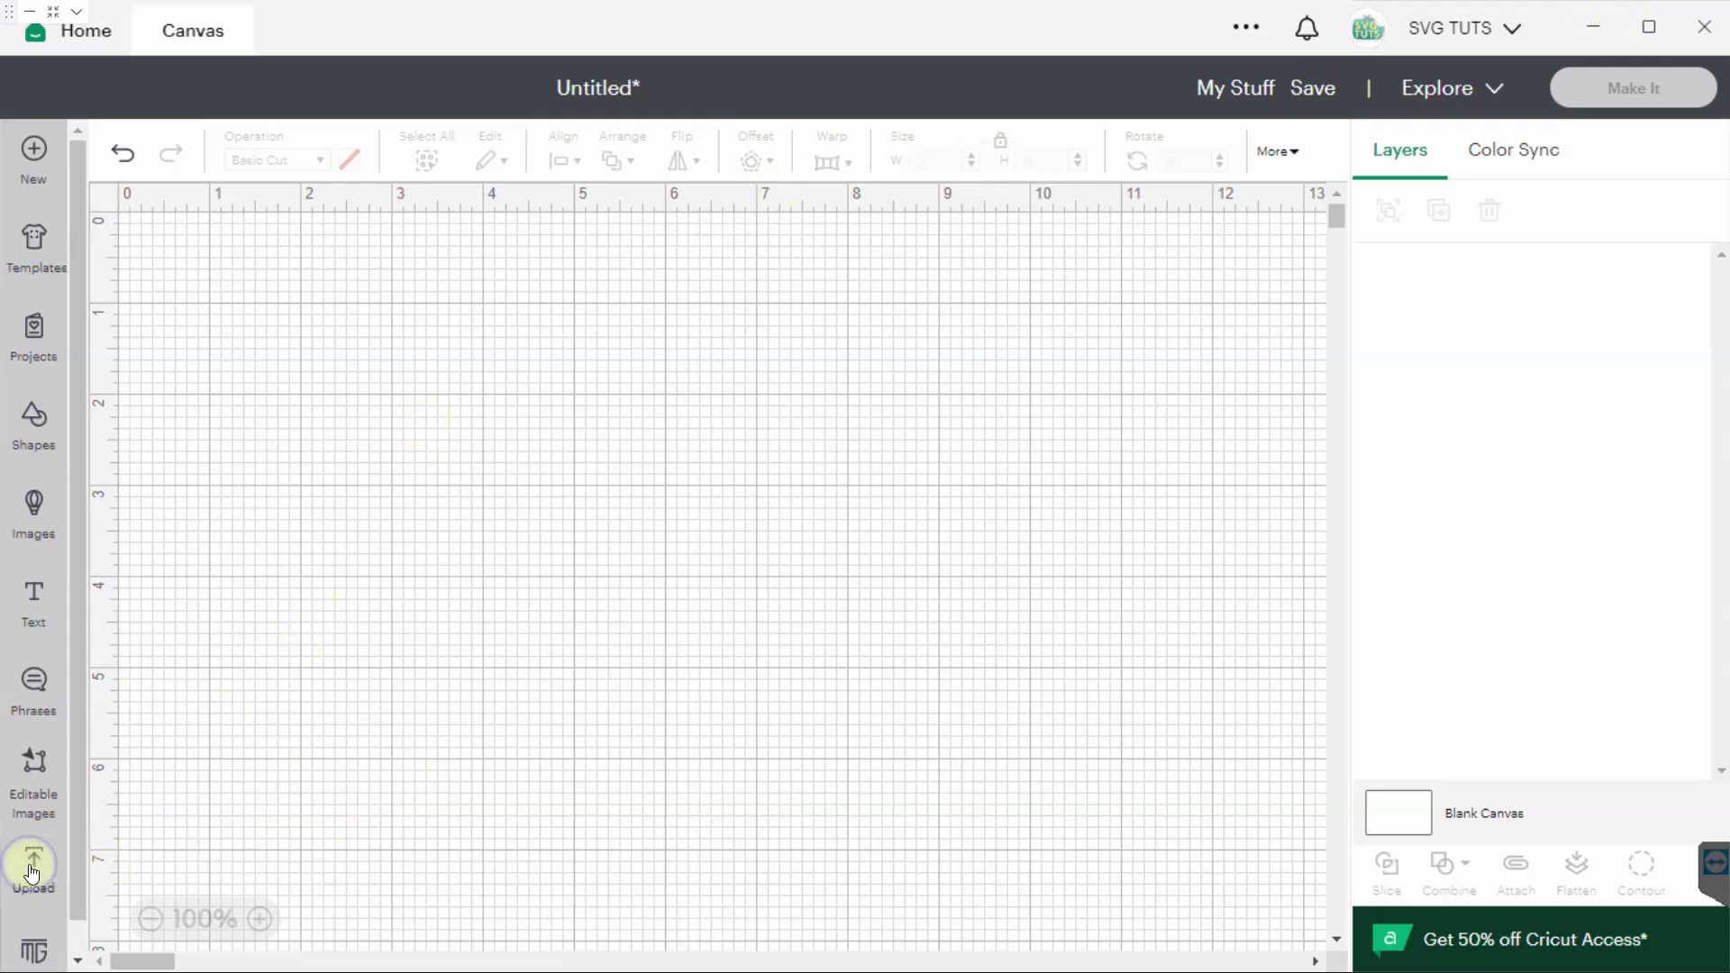
pyautogui.click(244, 496)
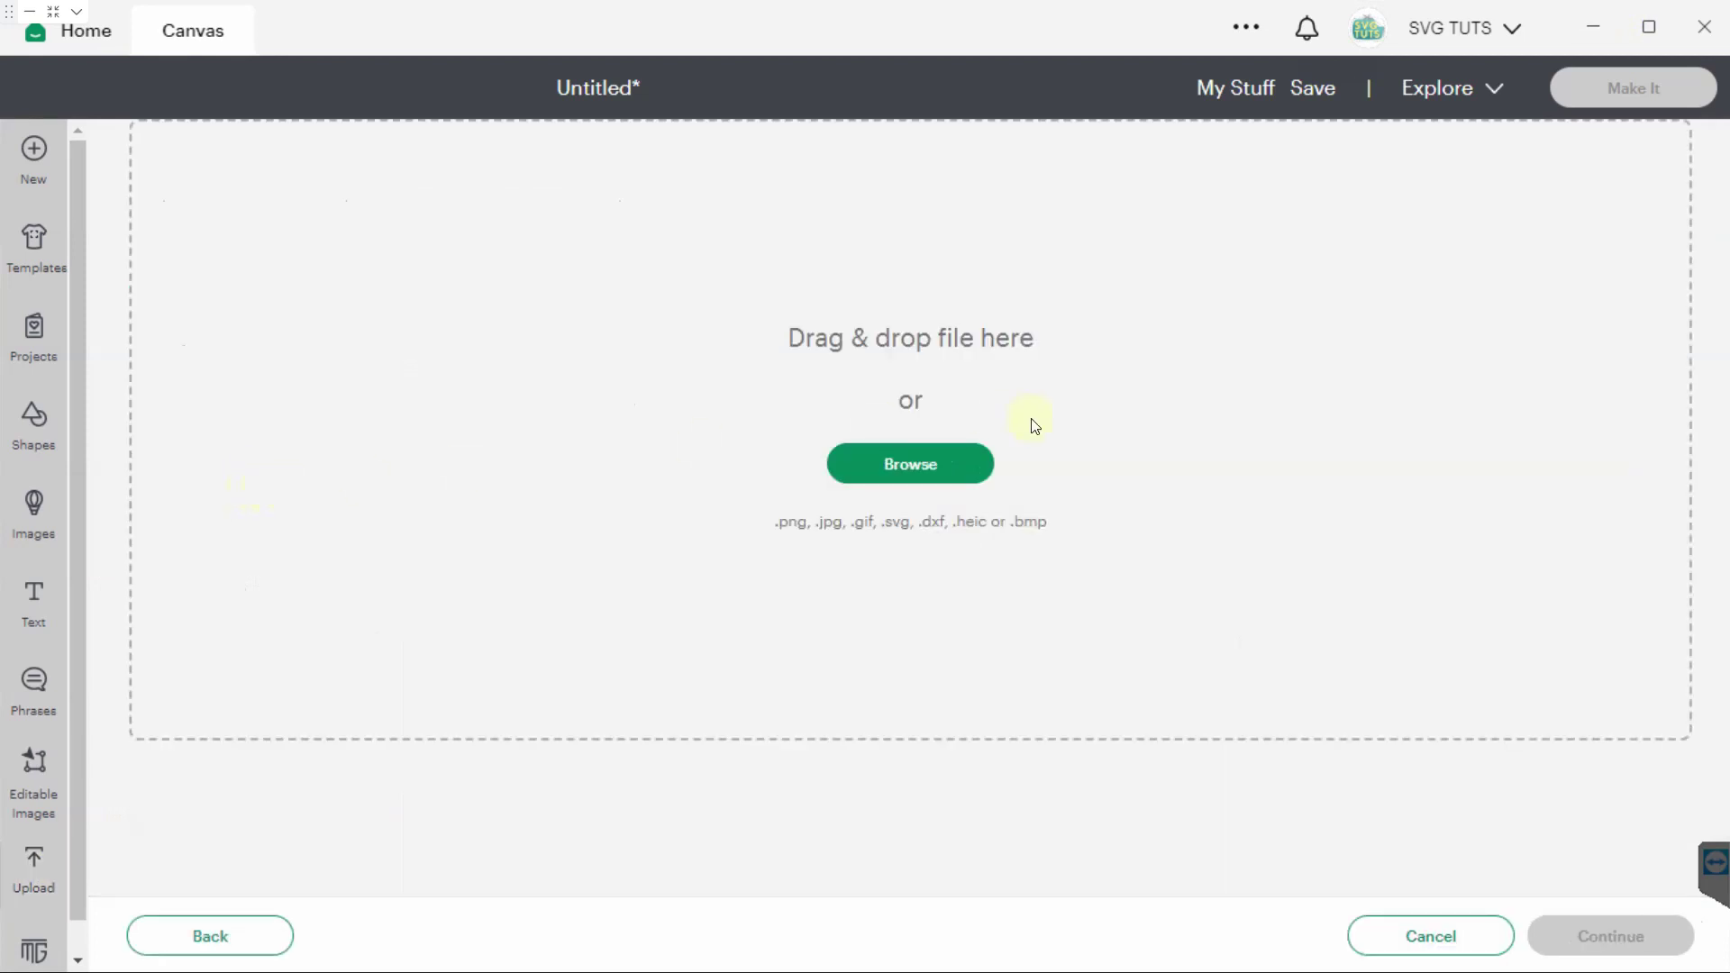
pyautogui.click(901, 478)
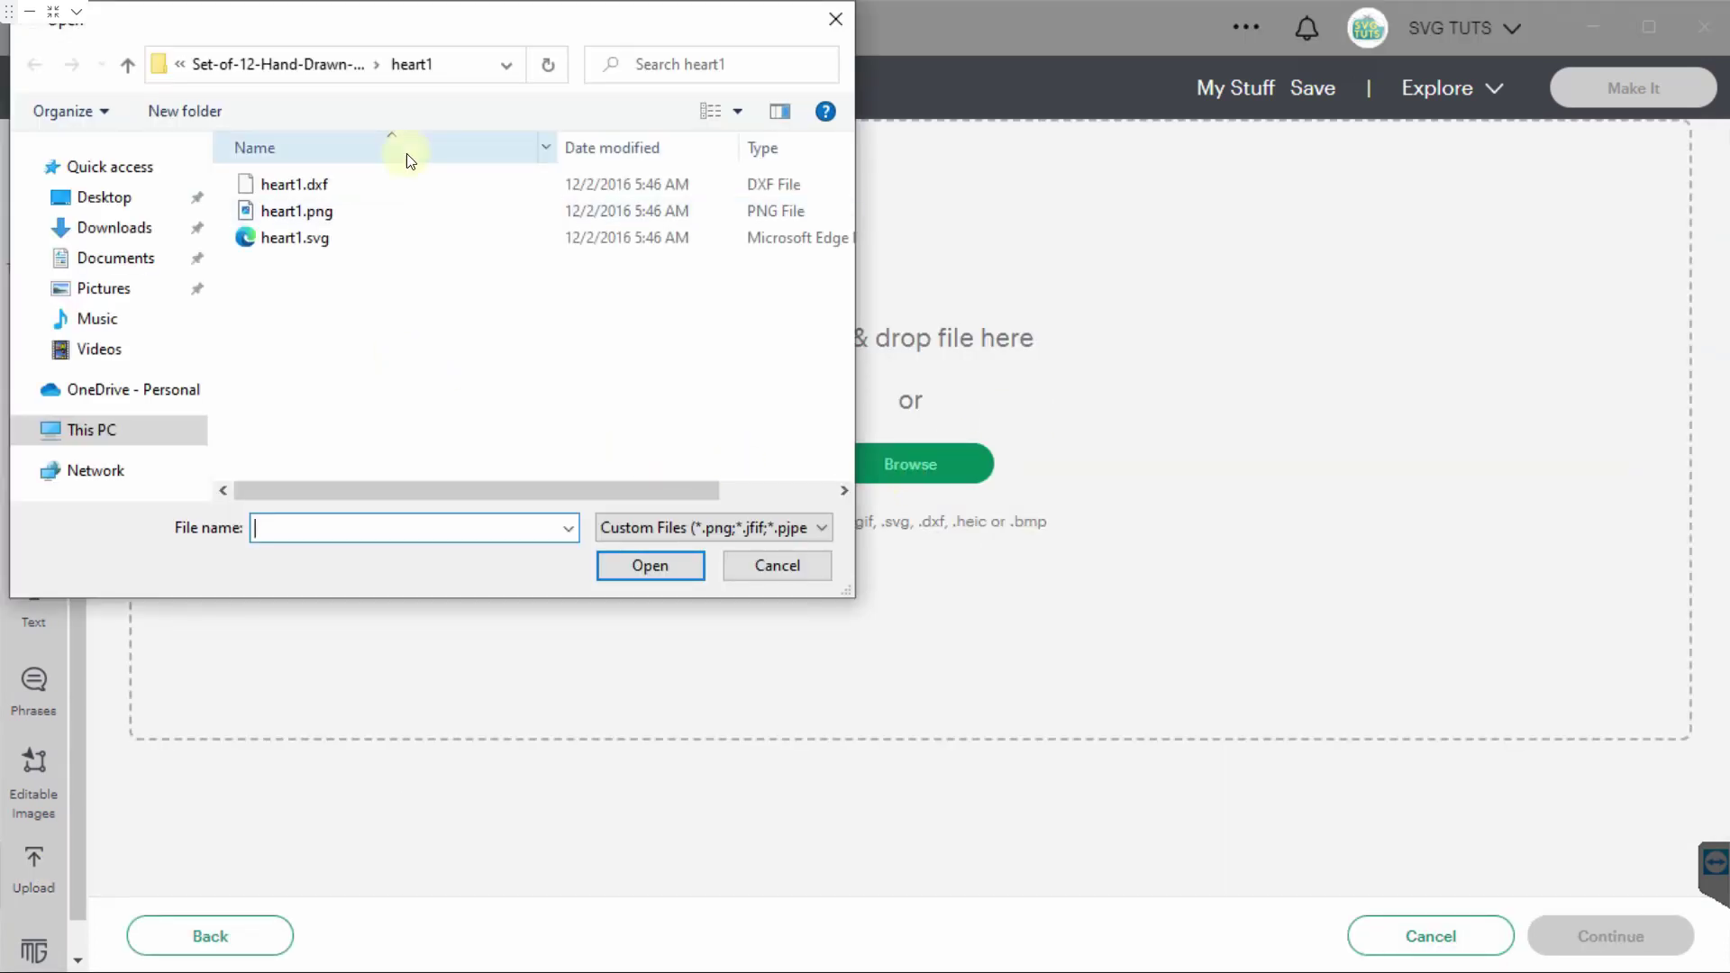
pyautogui.click(130, 66)
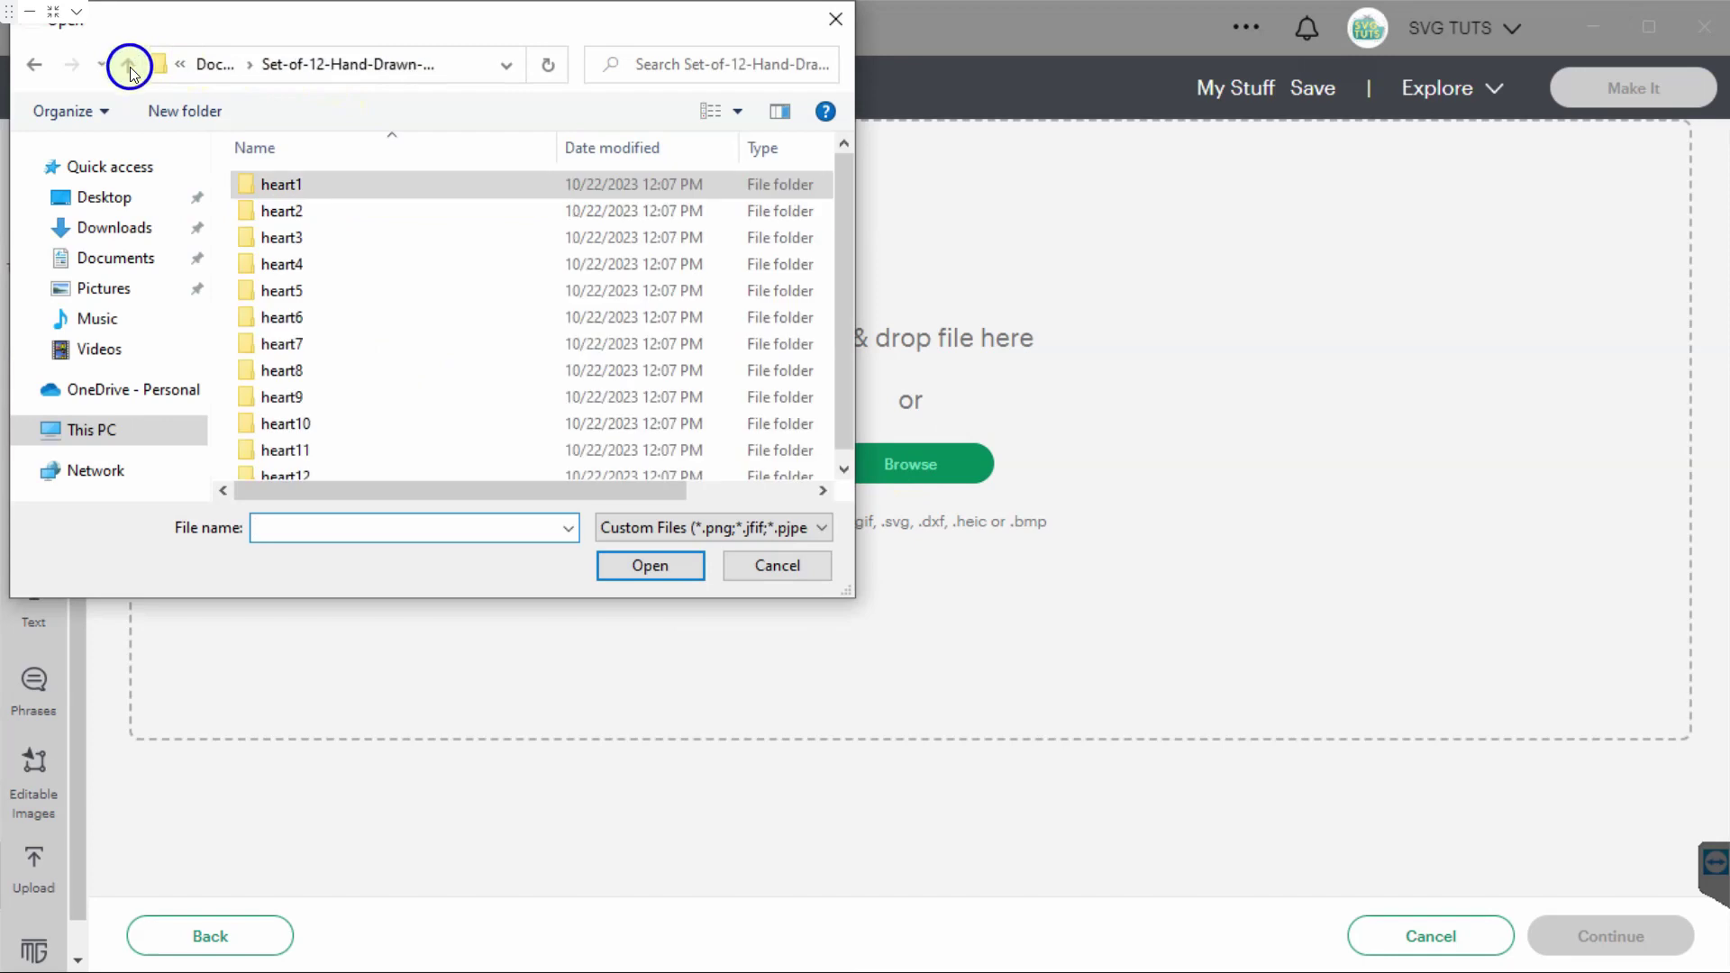
pyautogui.click(130, 66)
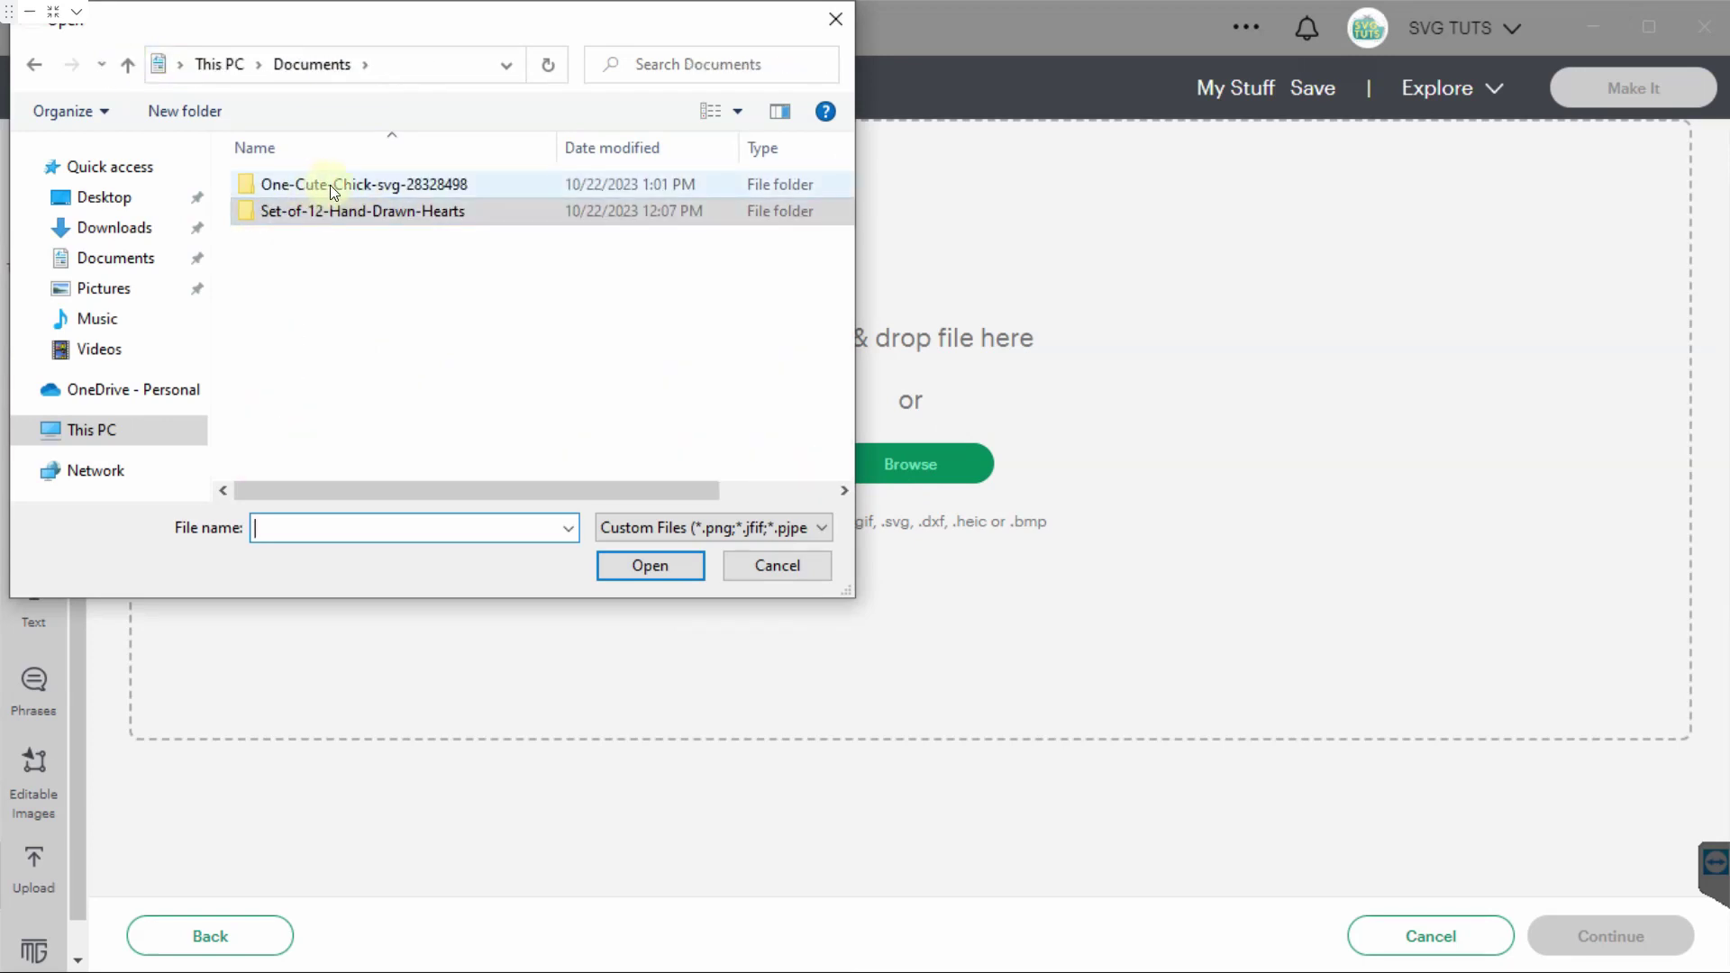
pyautogui.doubleClick(349, 186)
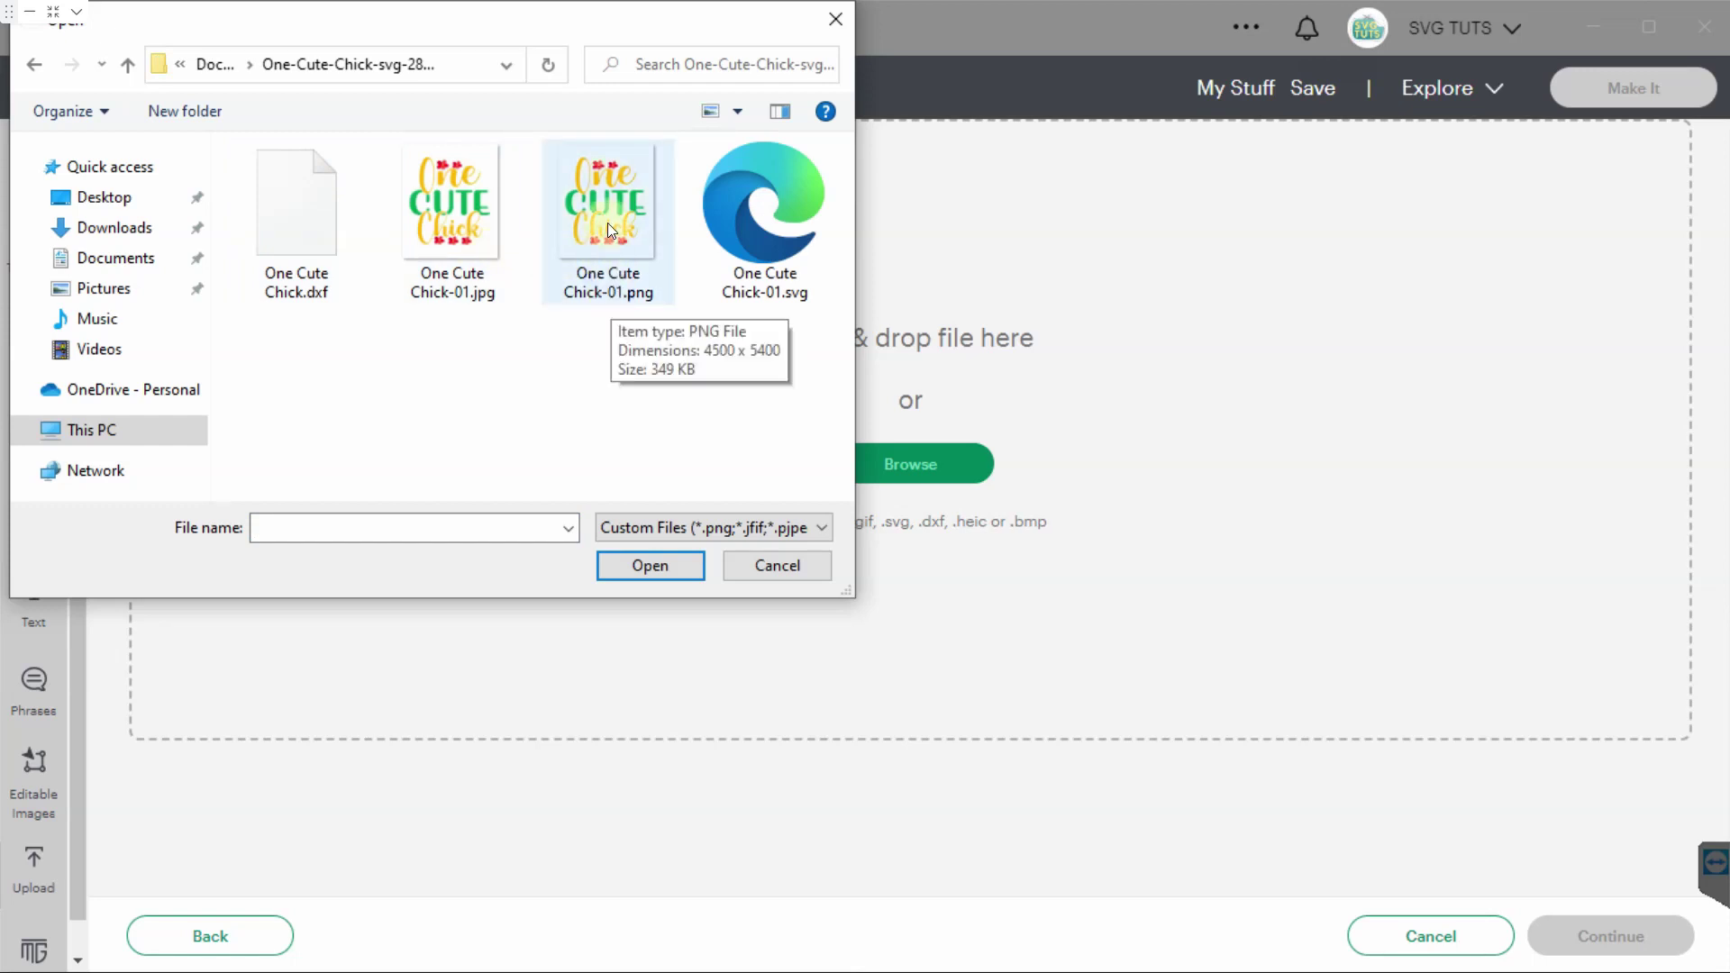
pyautogui.doubleClick(607, 223)
# Upload it as a Complex image saved as a Print Then Cut image.
pyautogui.click(1176, 701)
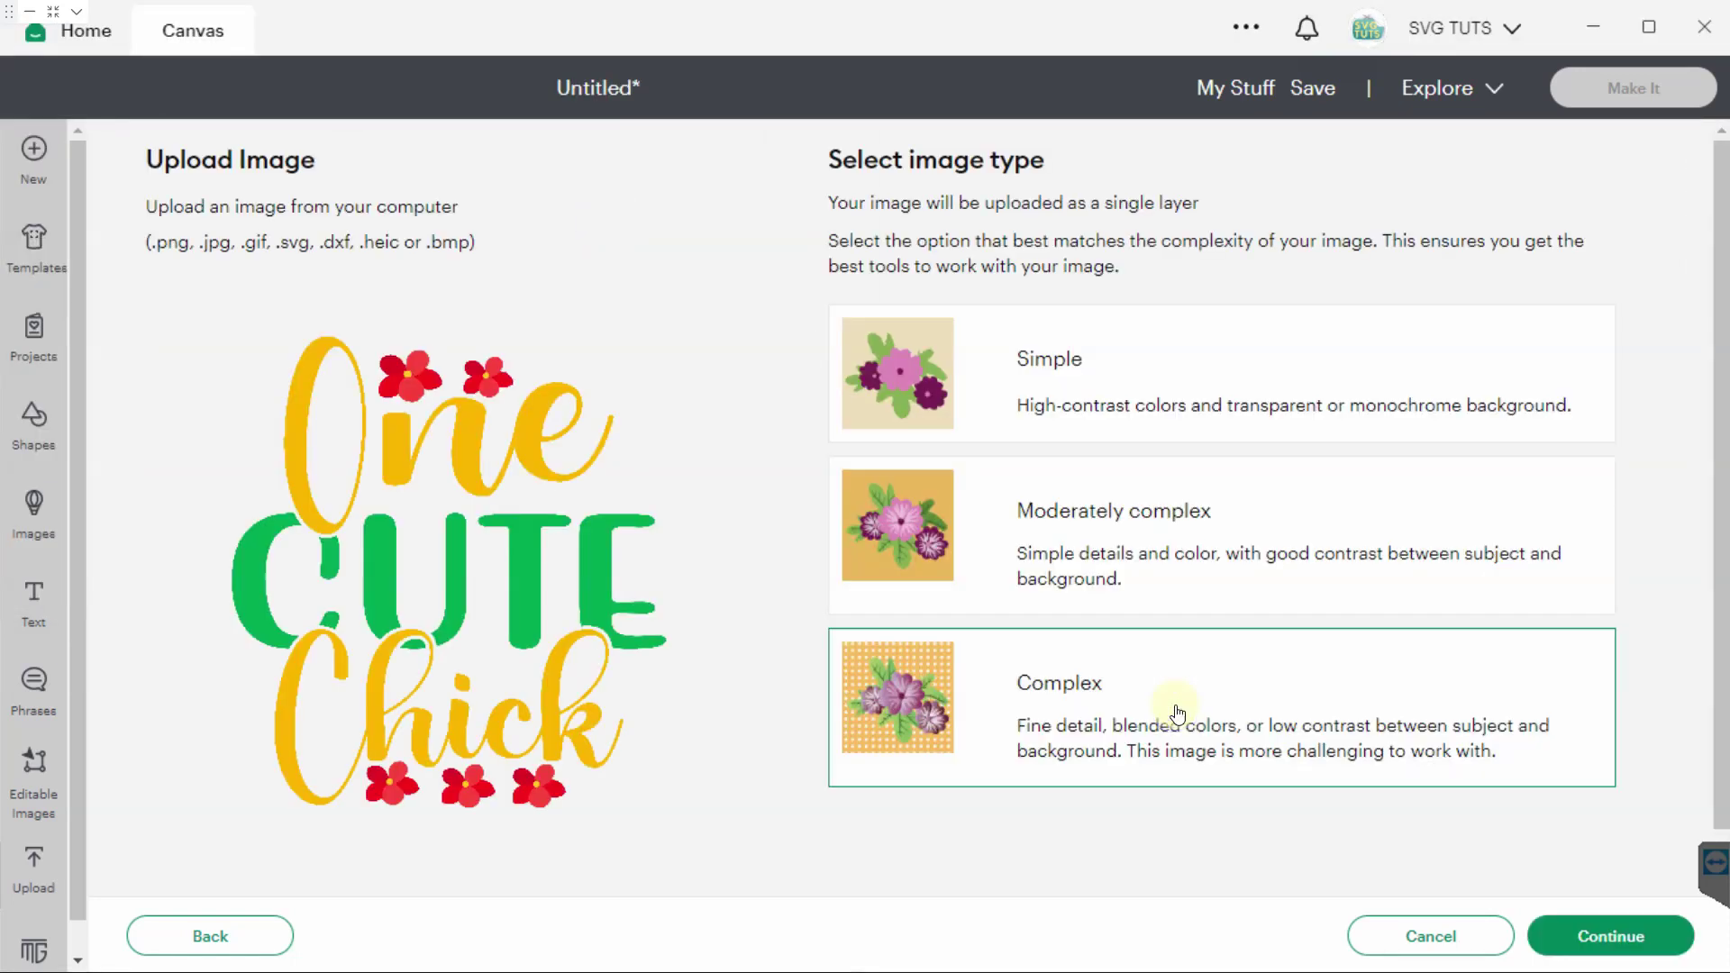
pyautogui.click(1578, 937)
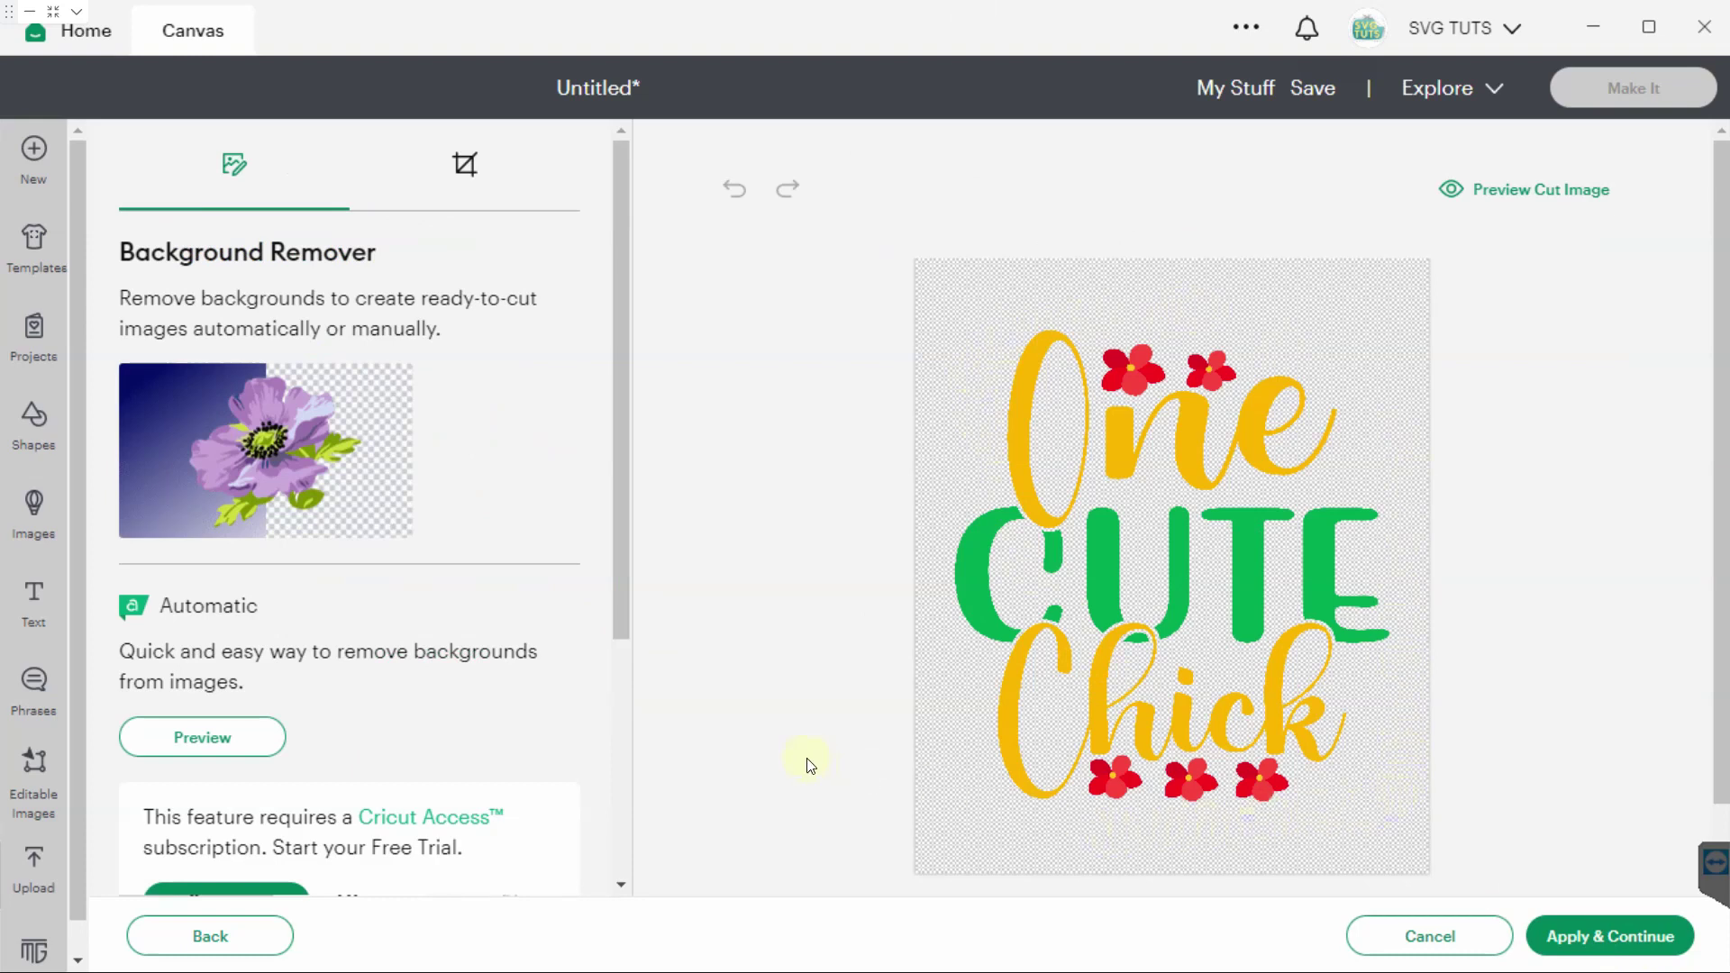
pyautogui.click(1619, 937)
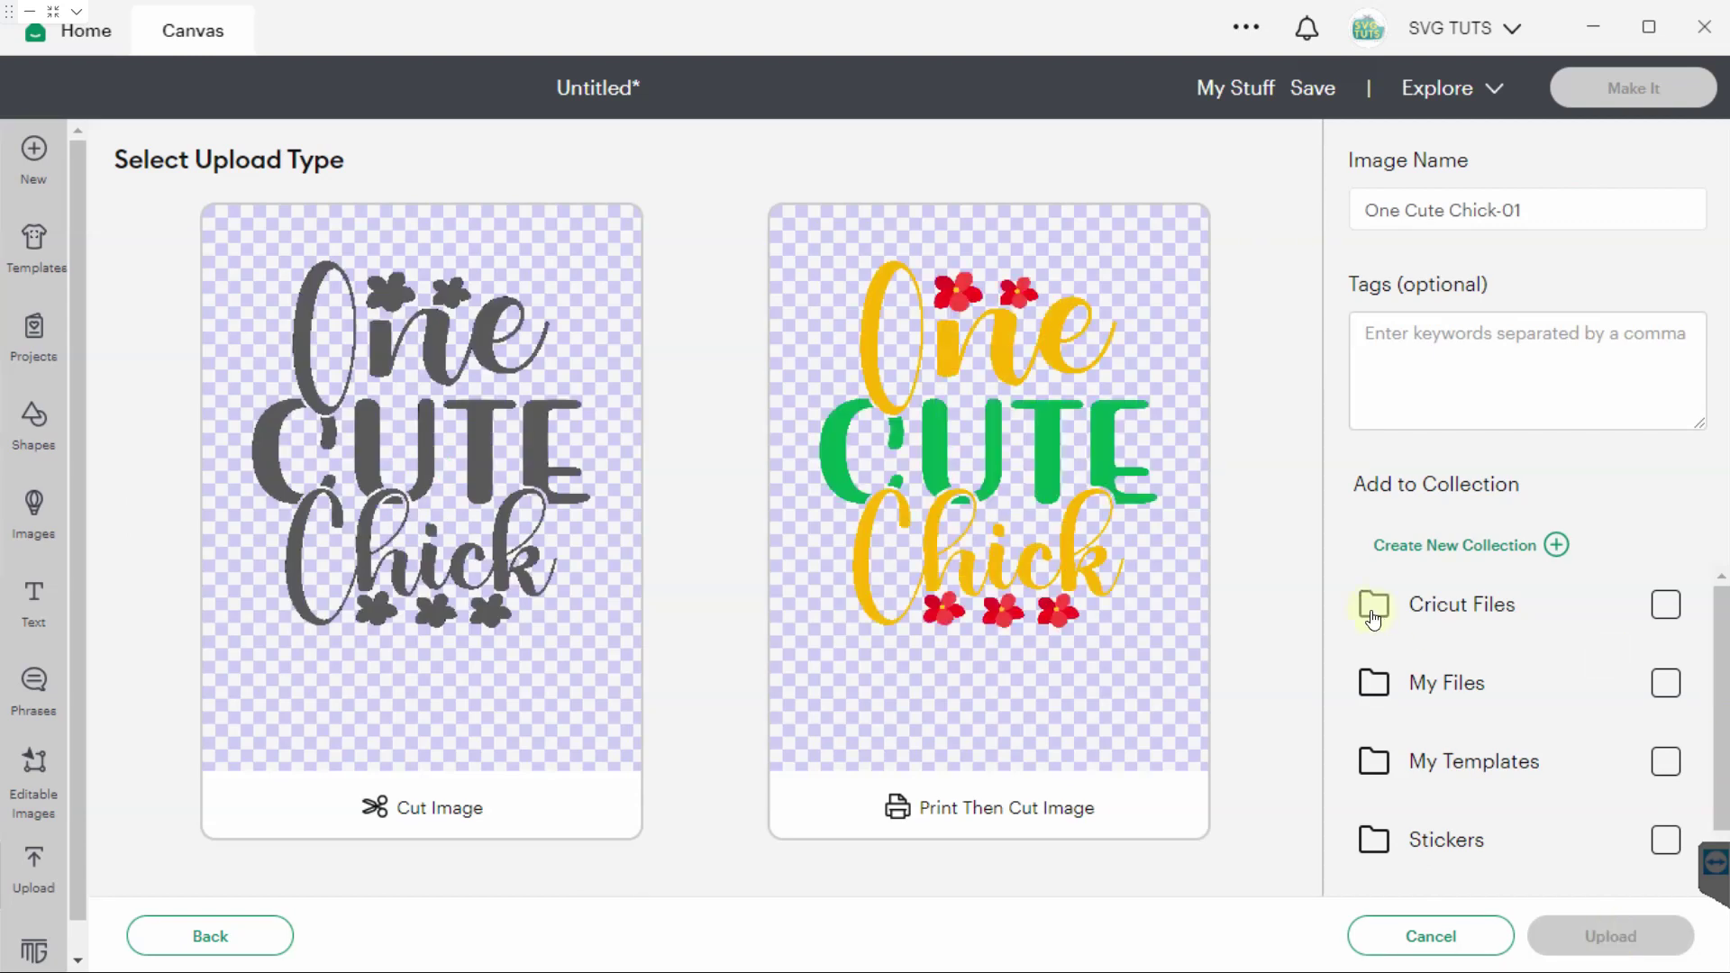
pyautogui.click(1017, 446)
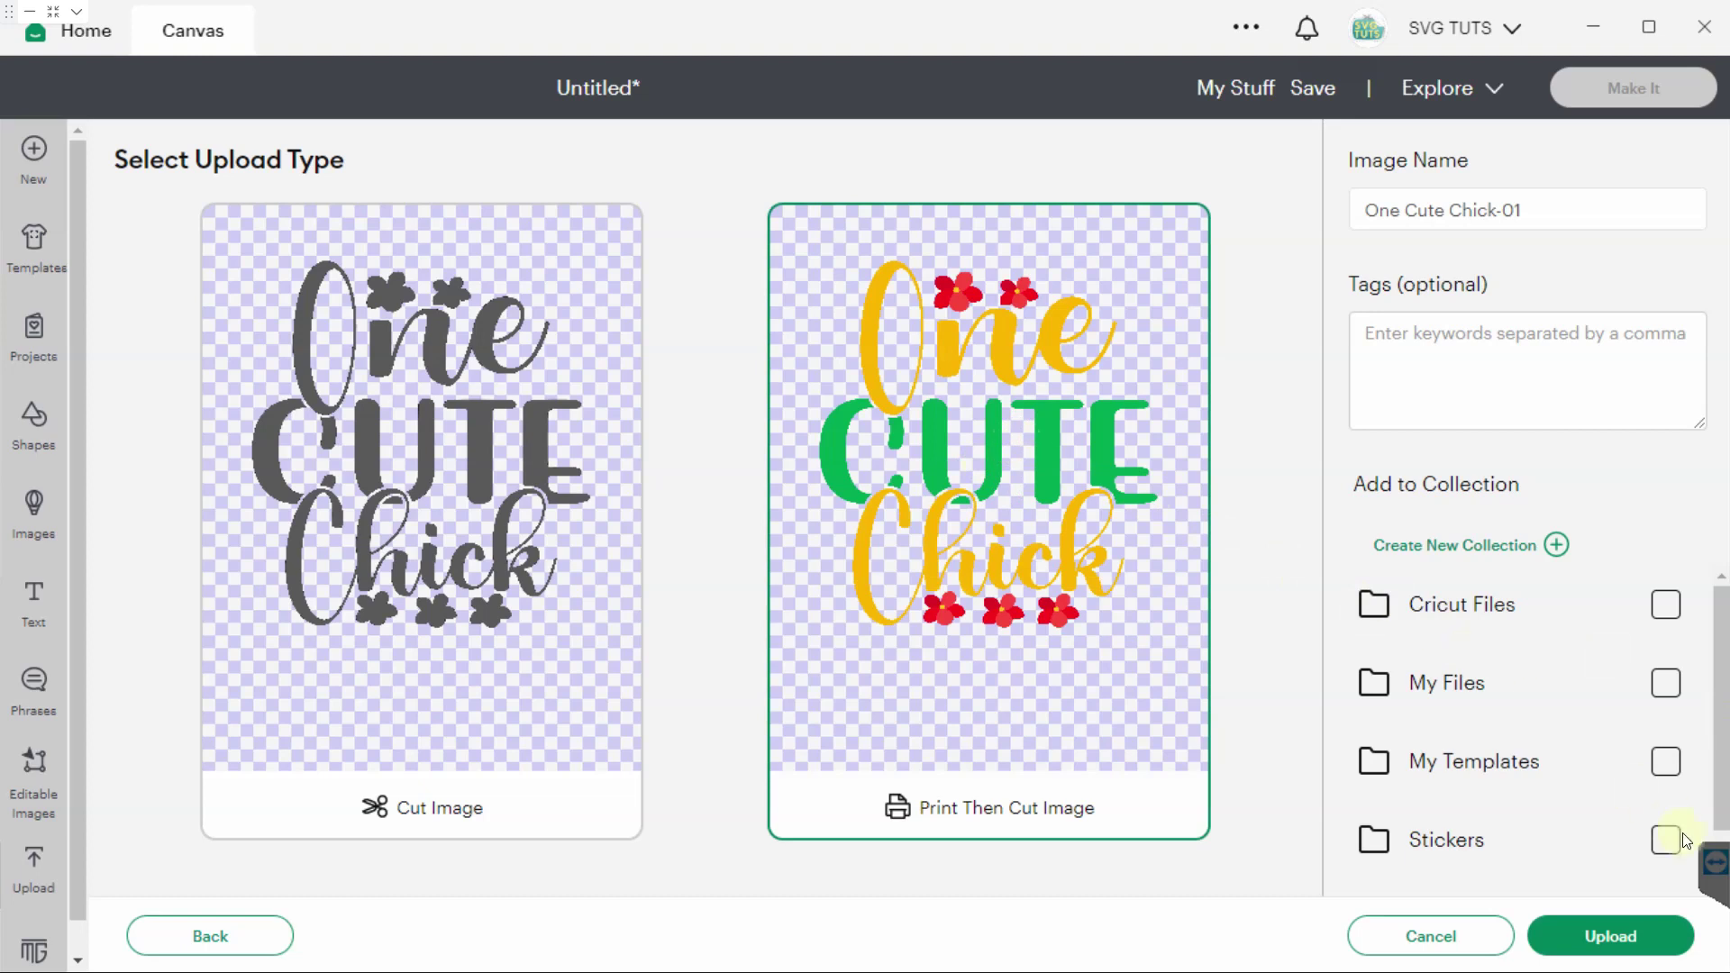
pyautogui.click(1614, 937)
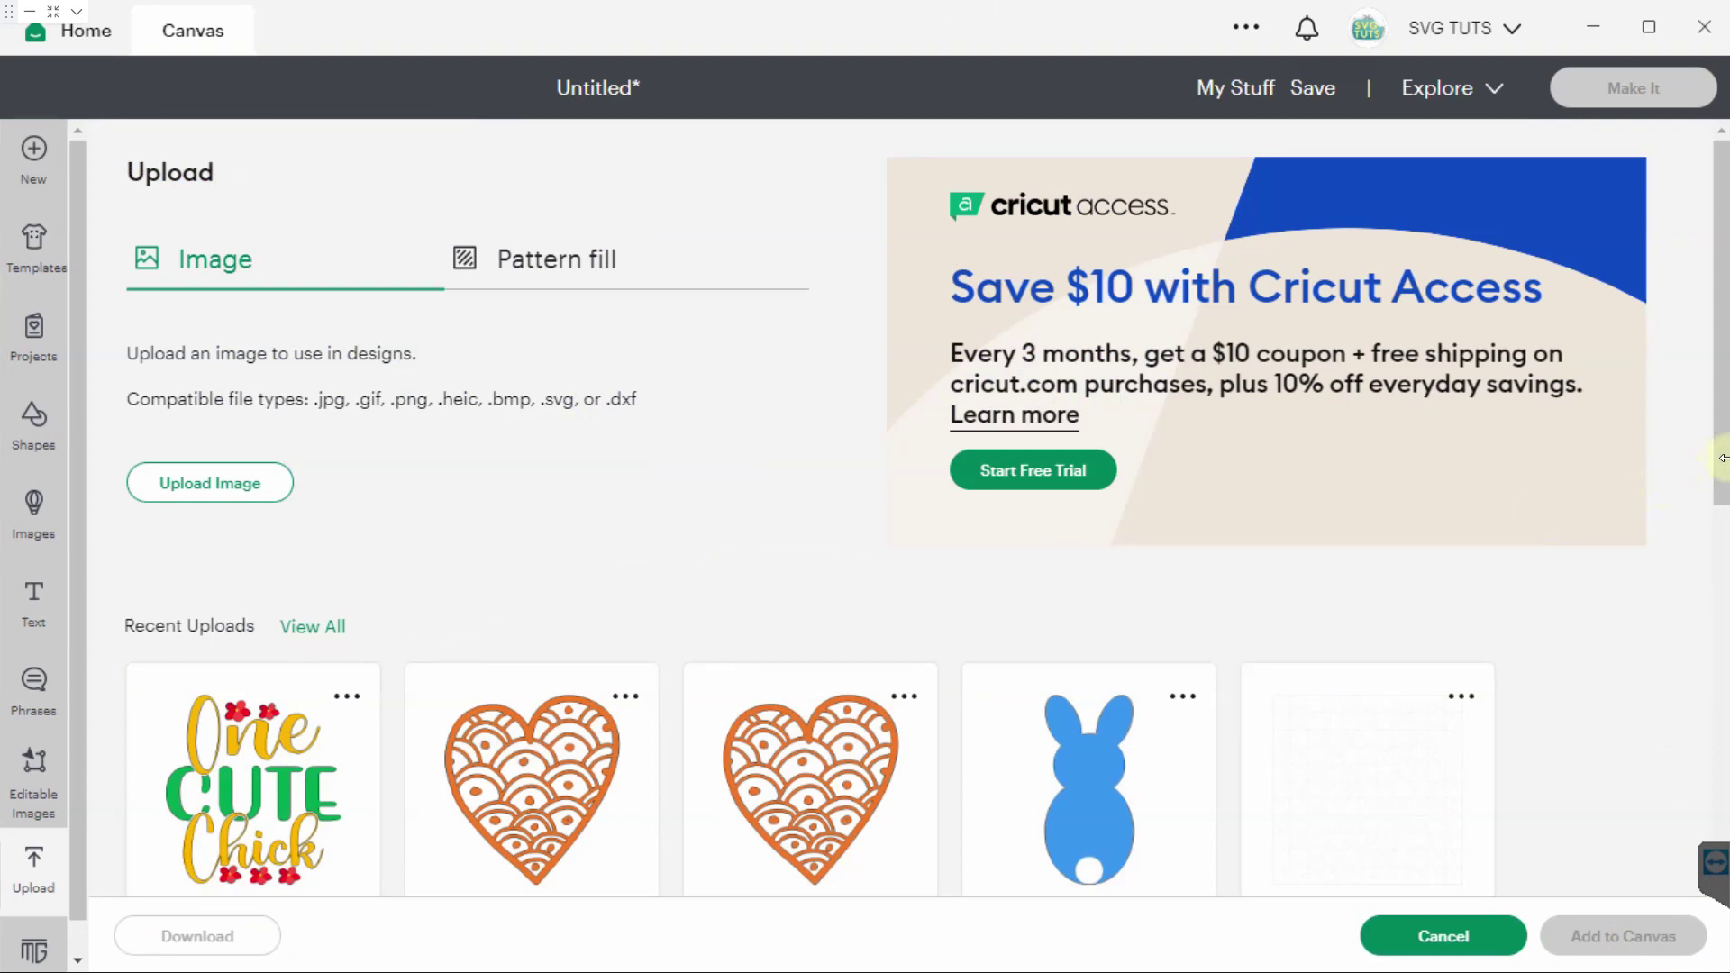
# Add the One Cute Chick-01 upload to the canvas and set its width to 5 in.
pyautogui.click(315, 771)
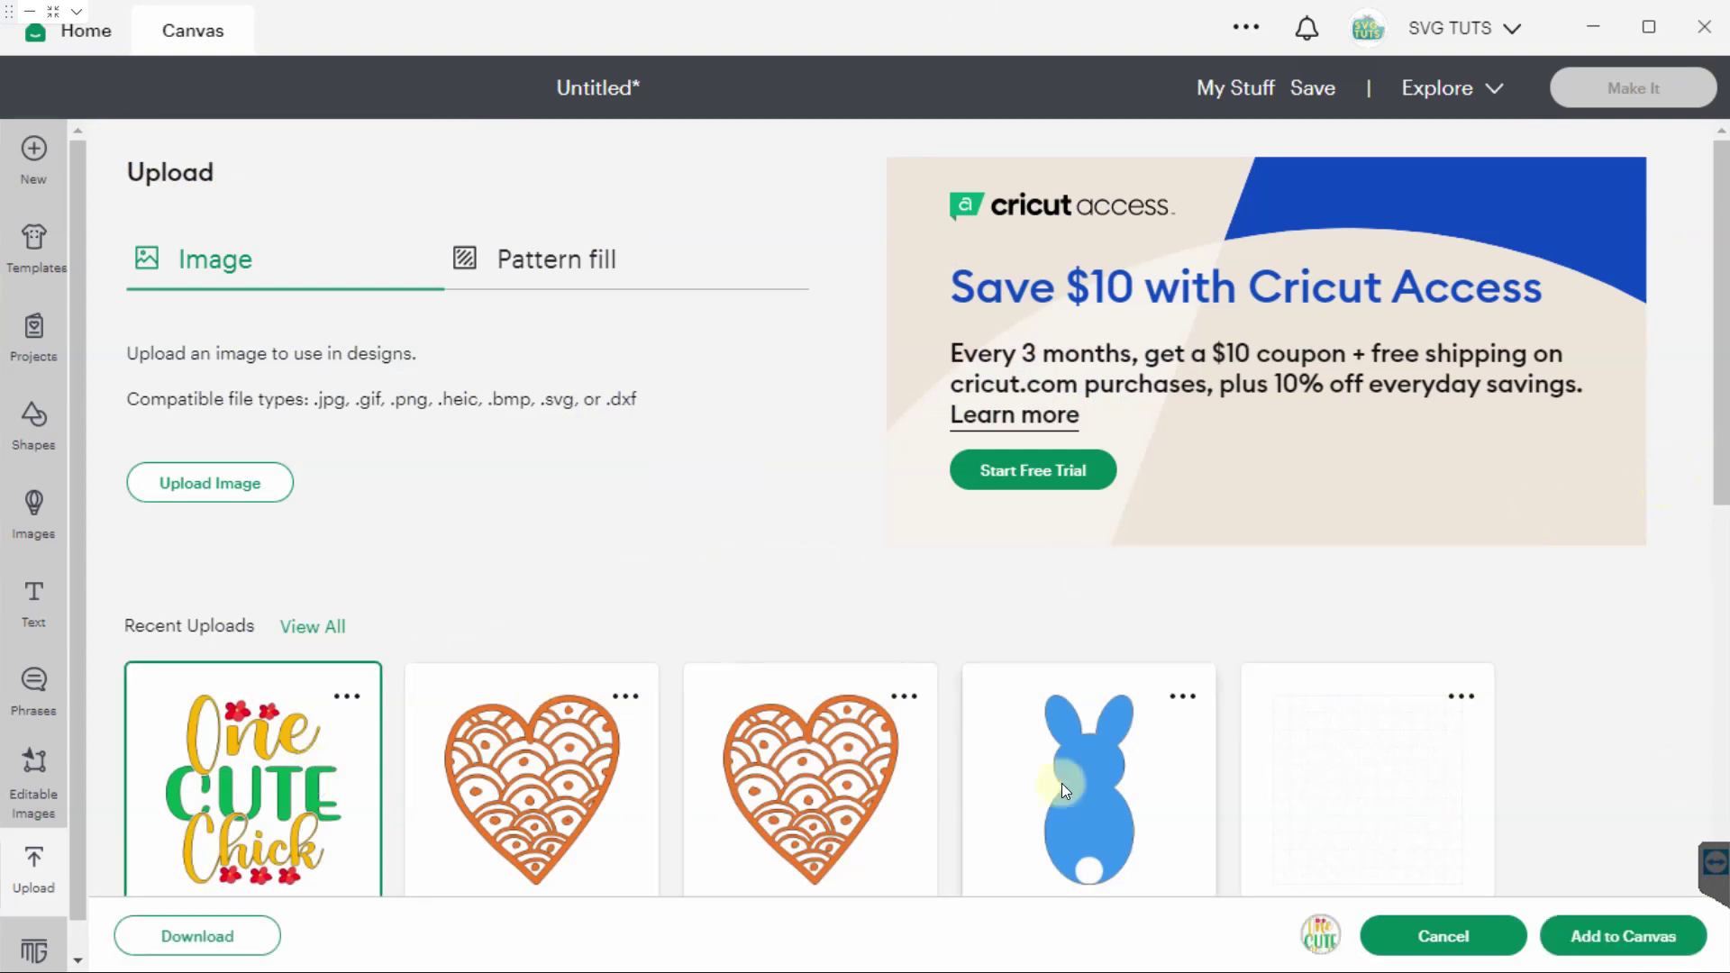
pyautogui.click(1632, 948)
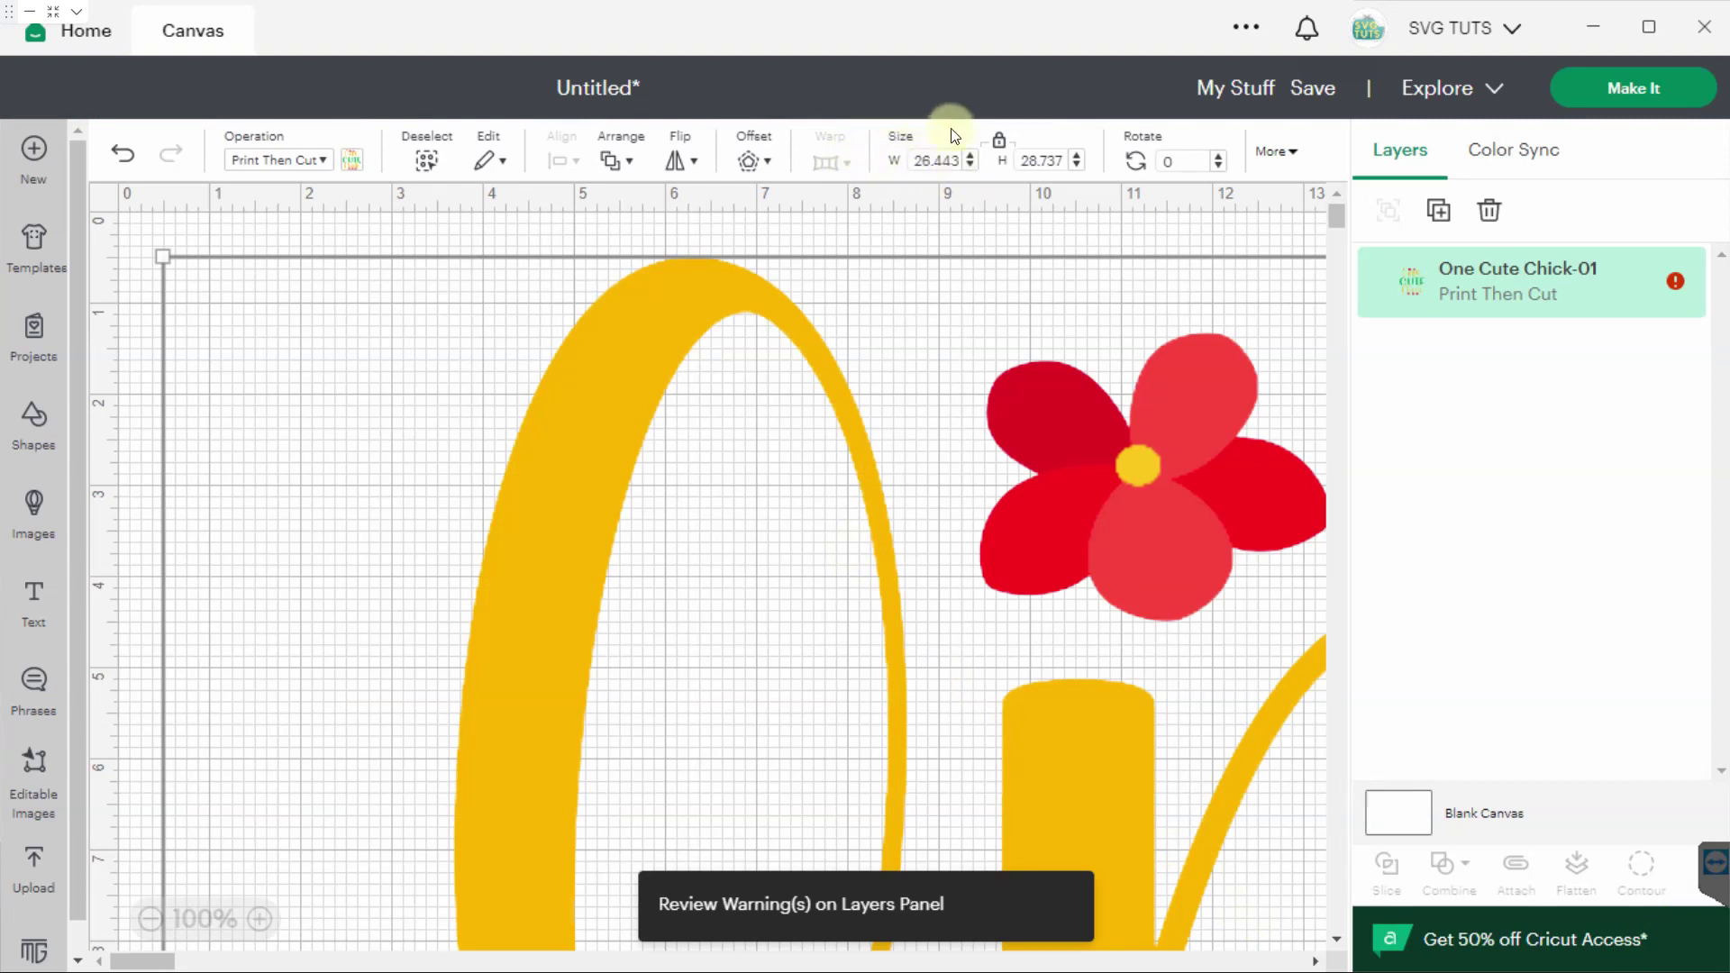
pyautogui.click(931, 155)
pyautogui.write('5')
pyautogui.press('Tab')
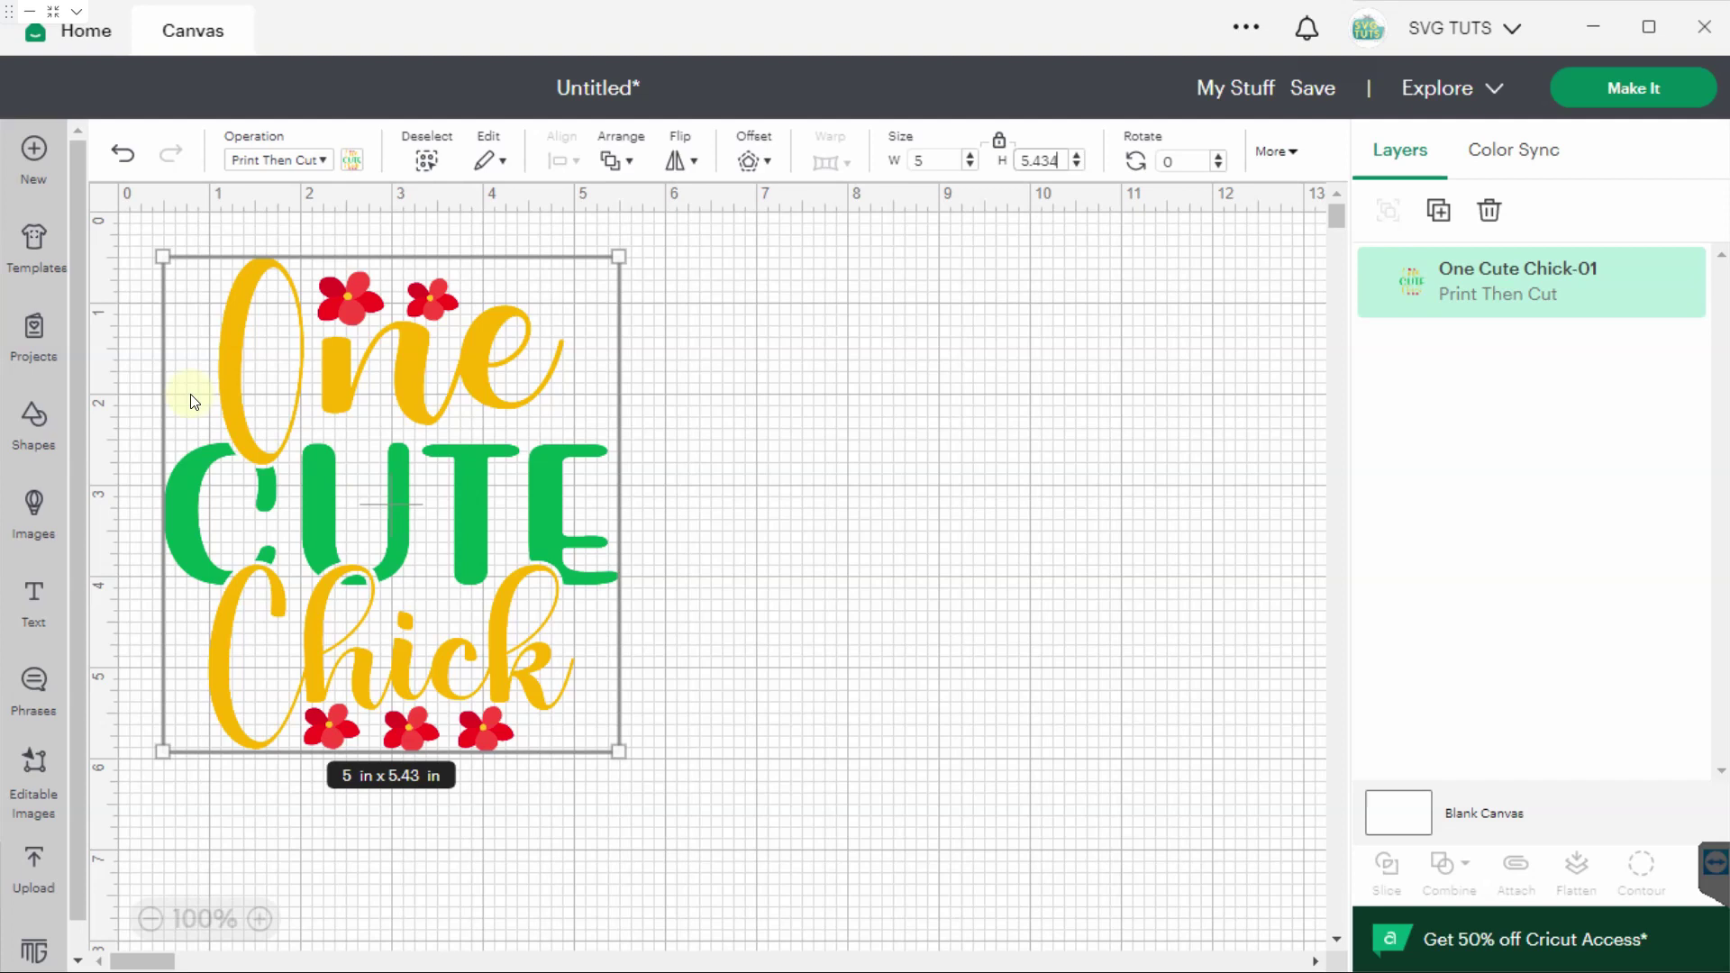
# Upload One Cute Chick-01.svg as a cut image and add it to the canvas.
pyautogui.click(35, 867)
pyautogui.click(233, 484)
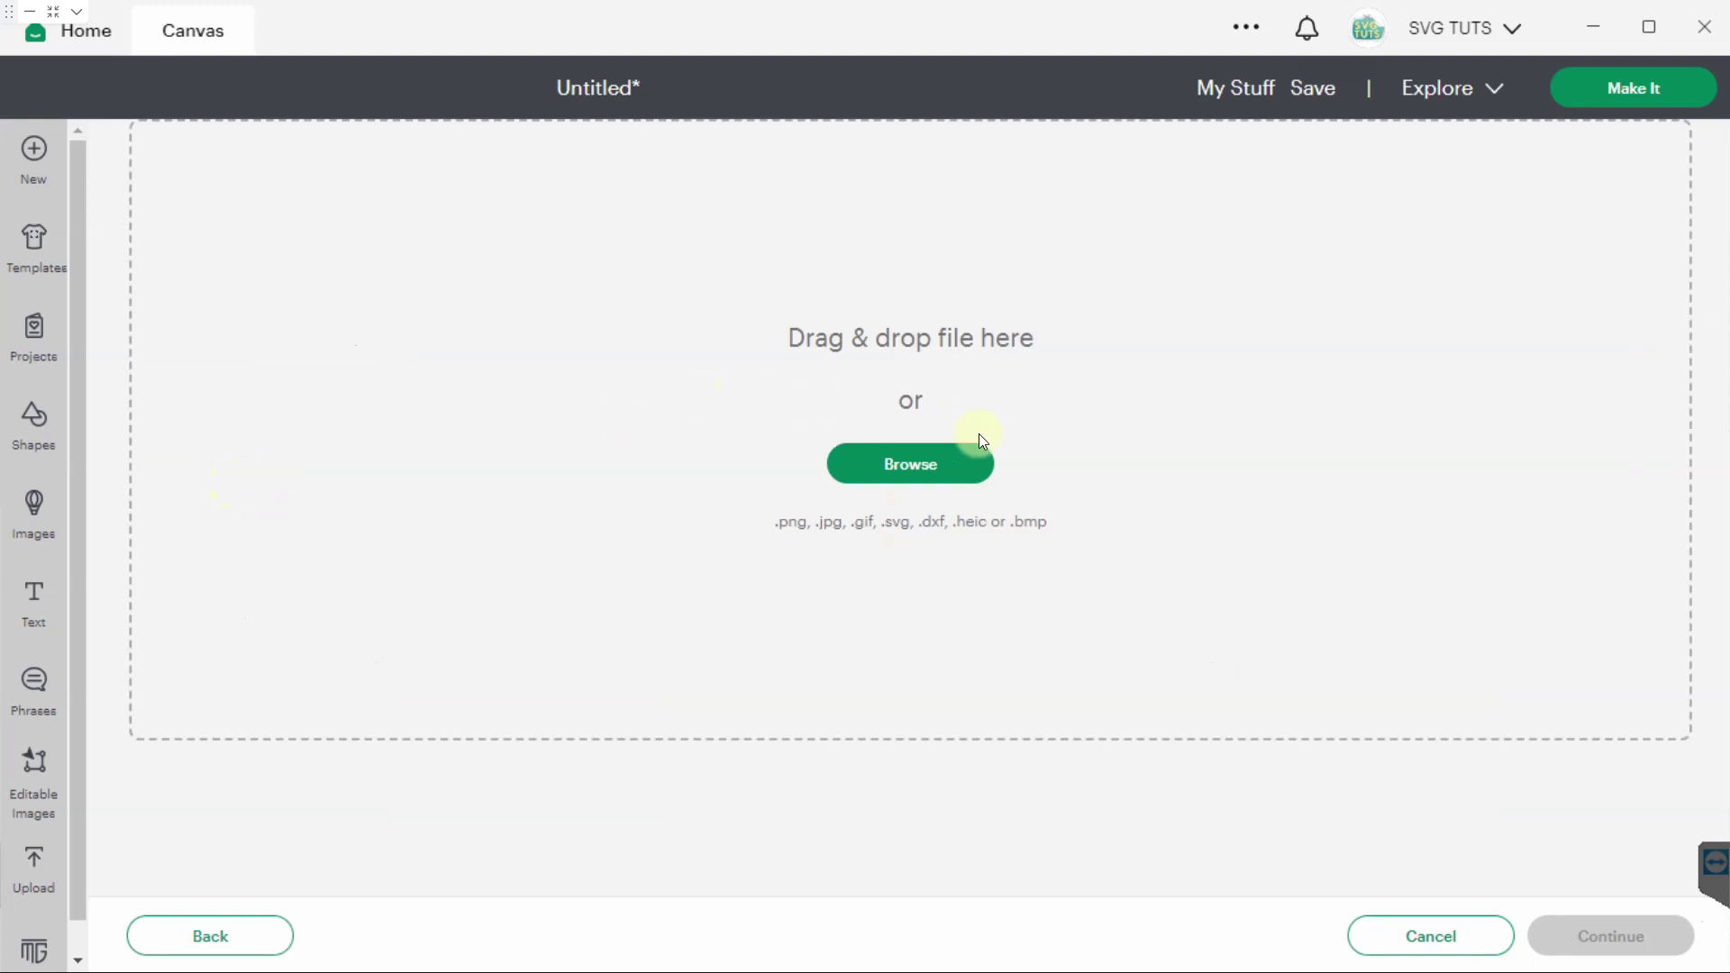
pyautogui.click(918, 463)
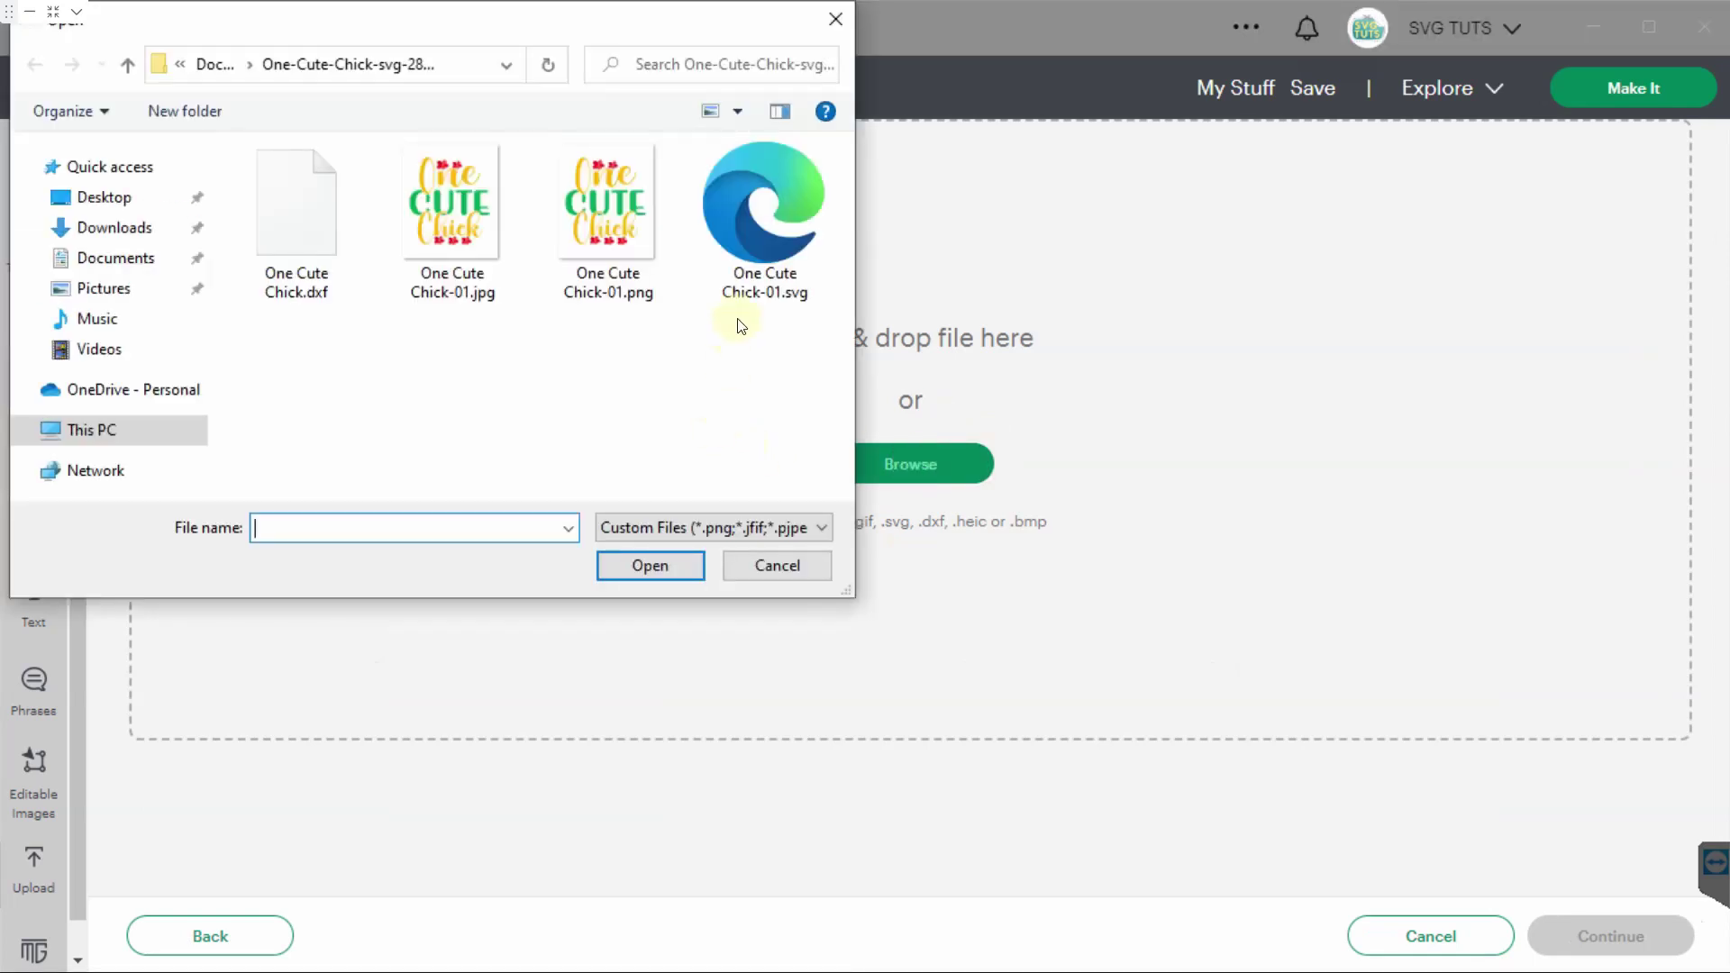
pyautogui.doubleClick(769, 252)
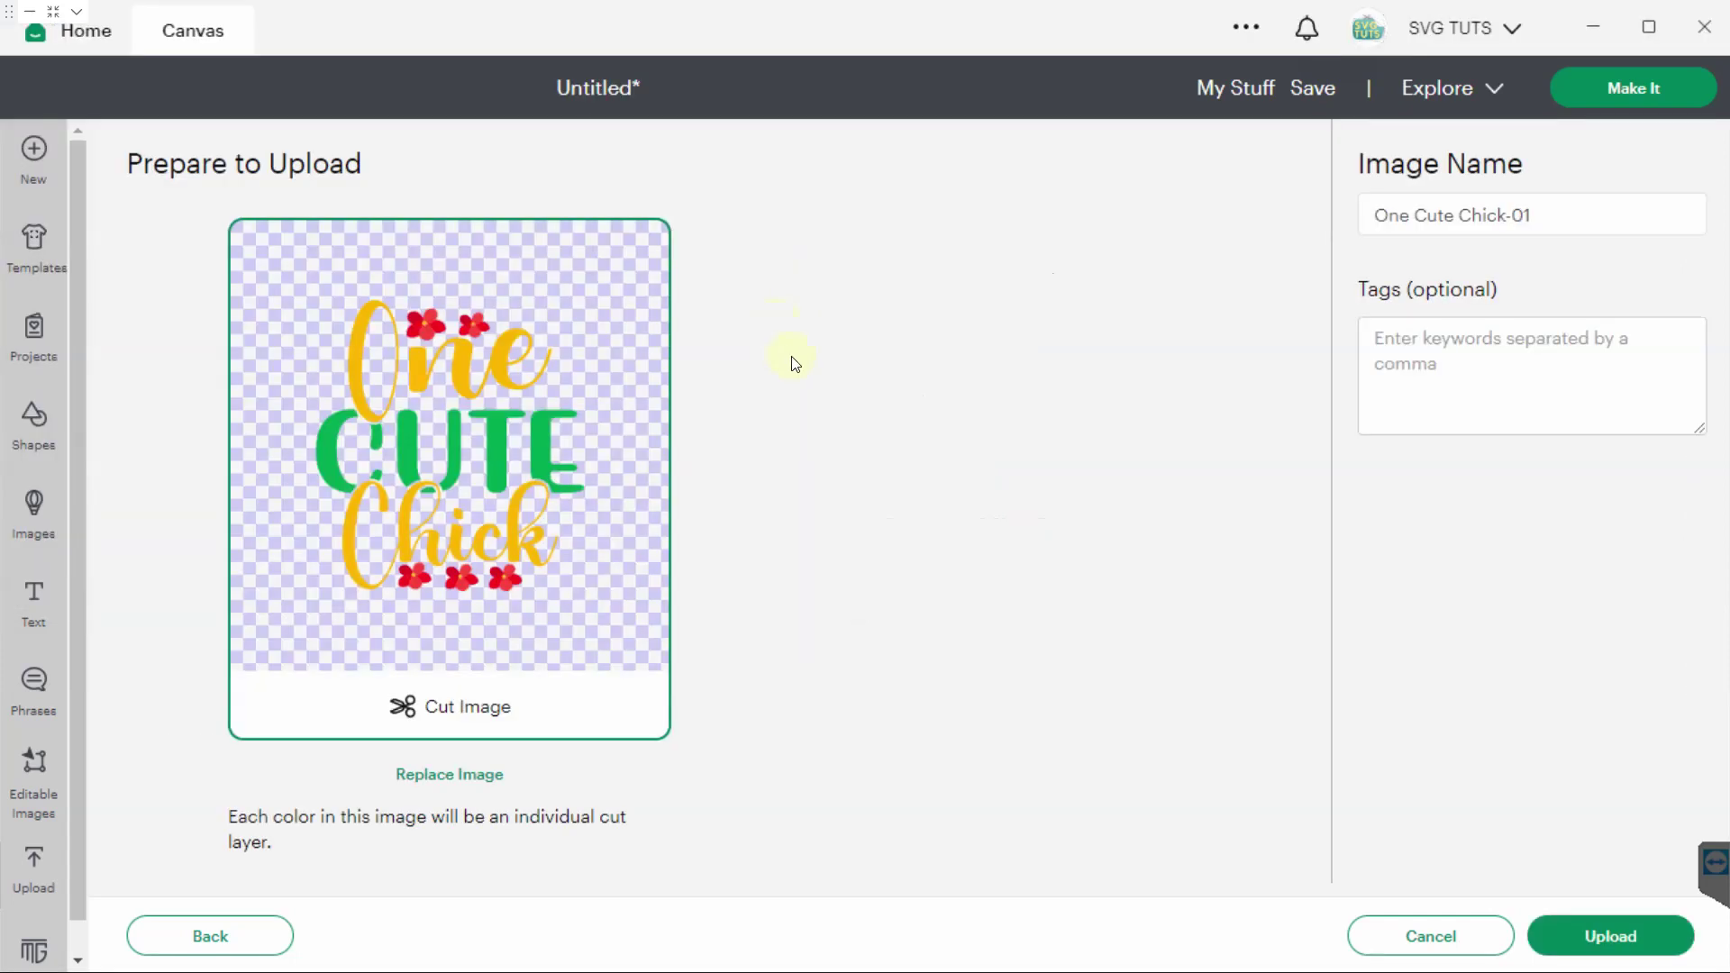
pyautogui.click(1614, 933)
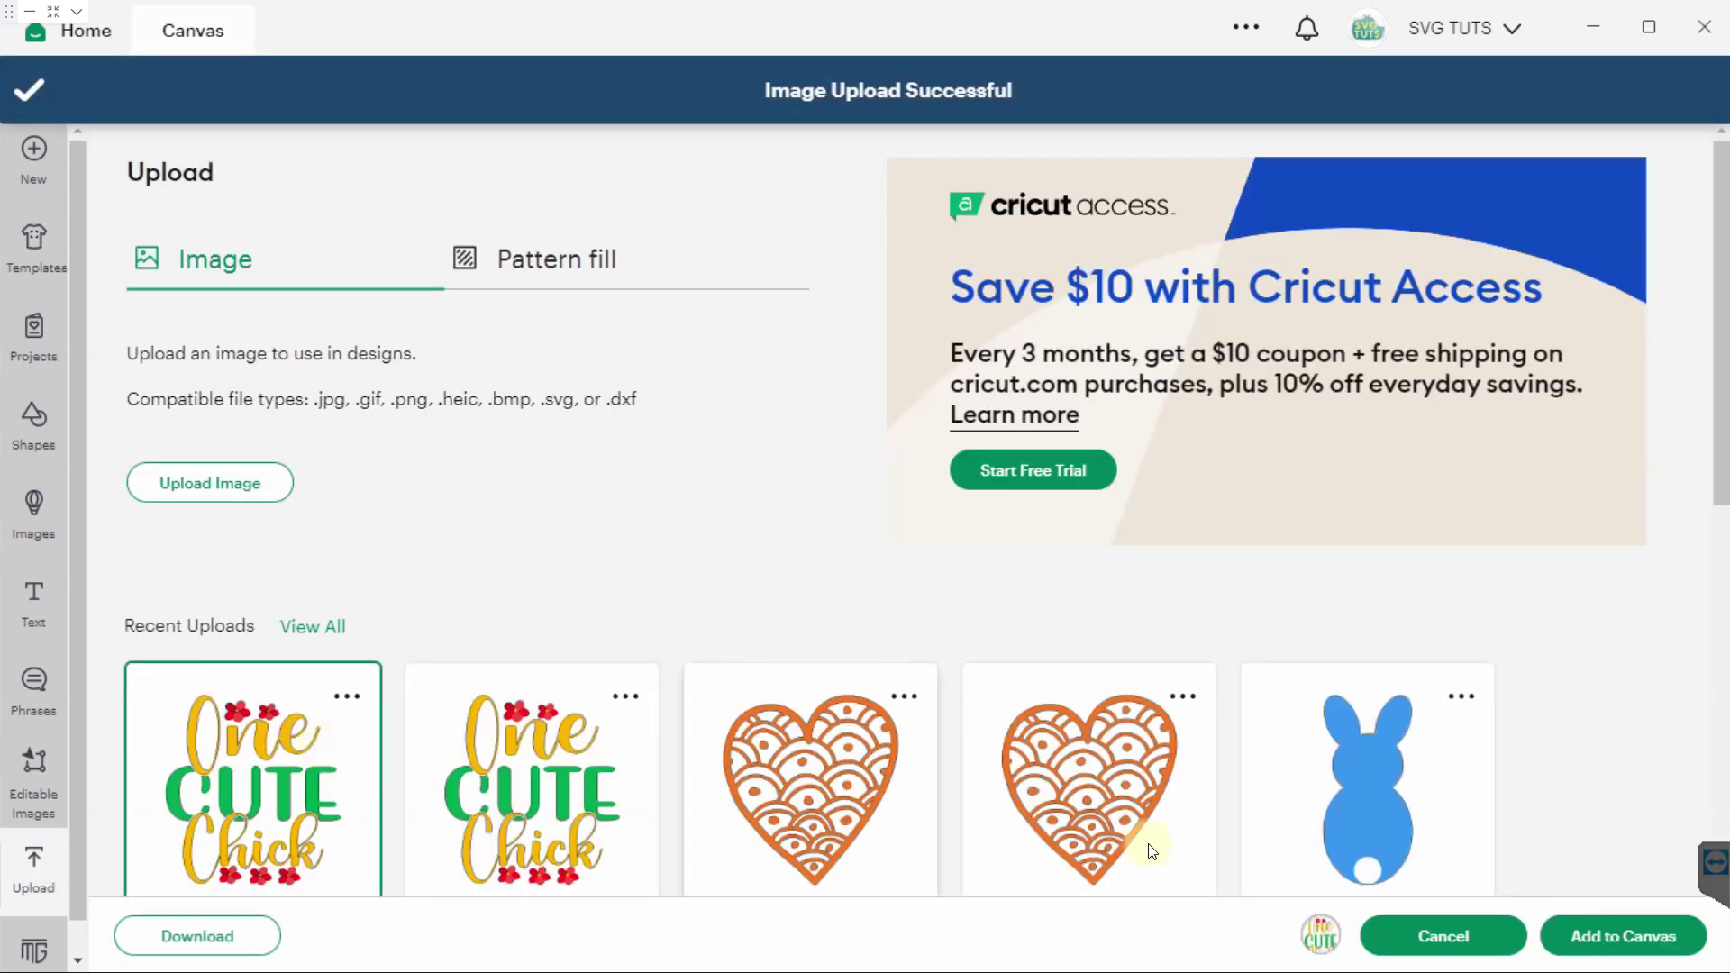
pyautogui.click(1650, 936)
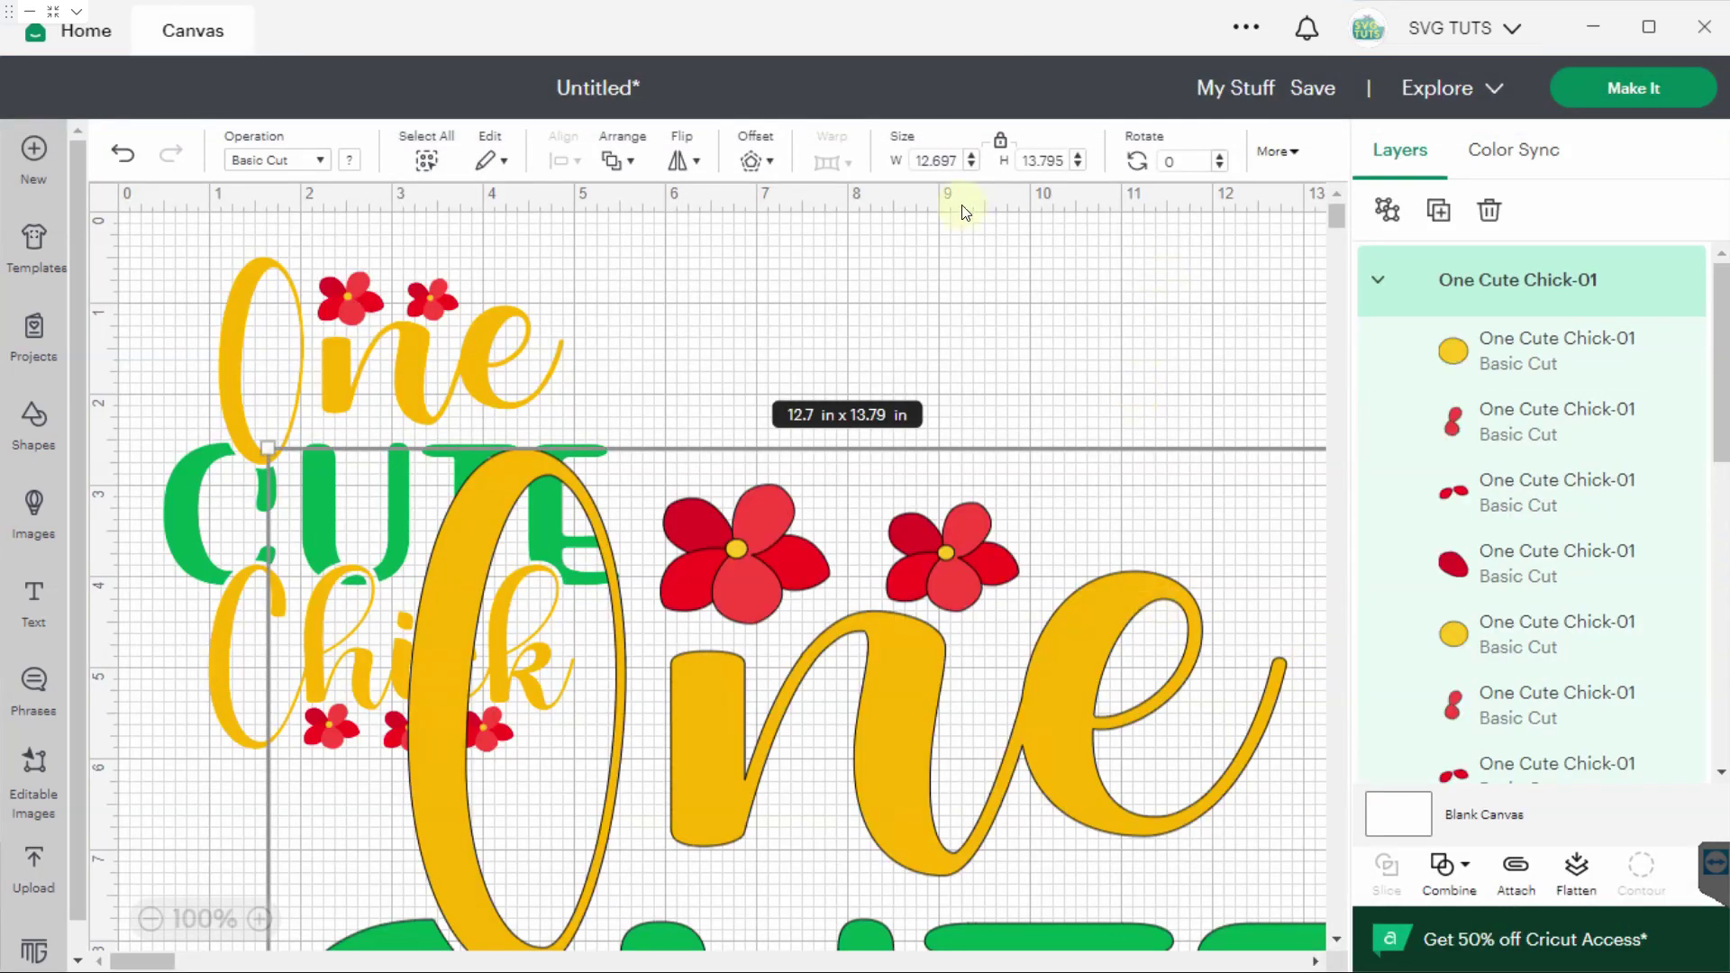
# Resize the SVG chick design to 5 in wide.
pyautogui.click(937, 160)
pyautogui.write('5')
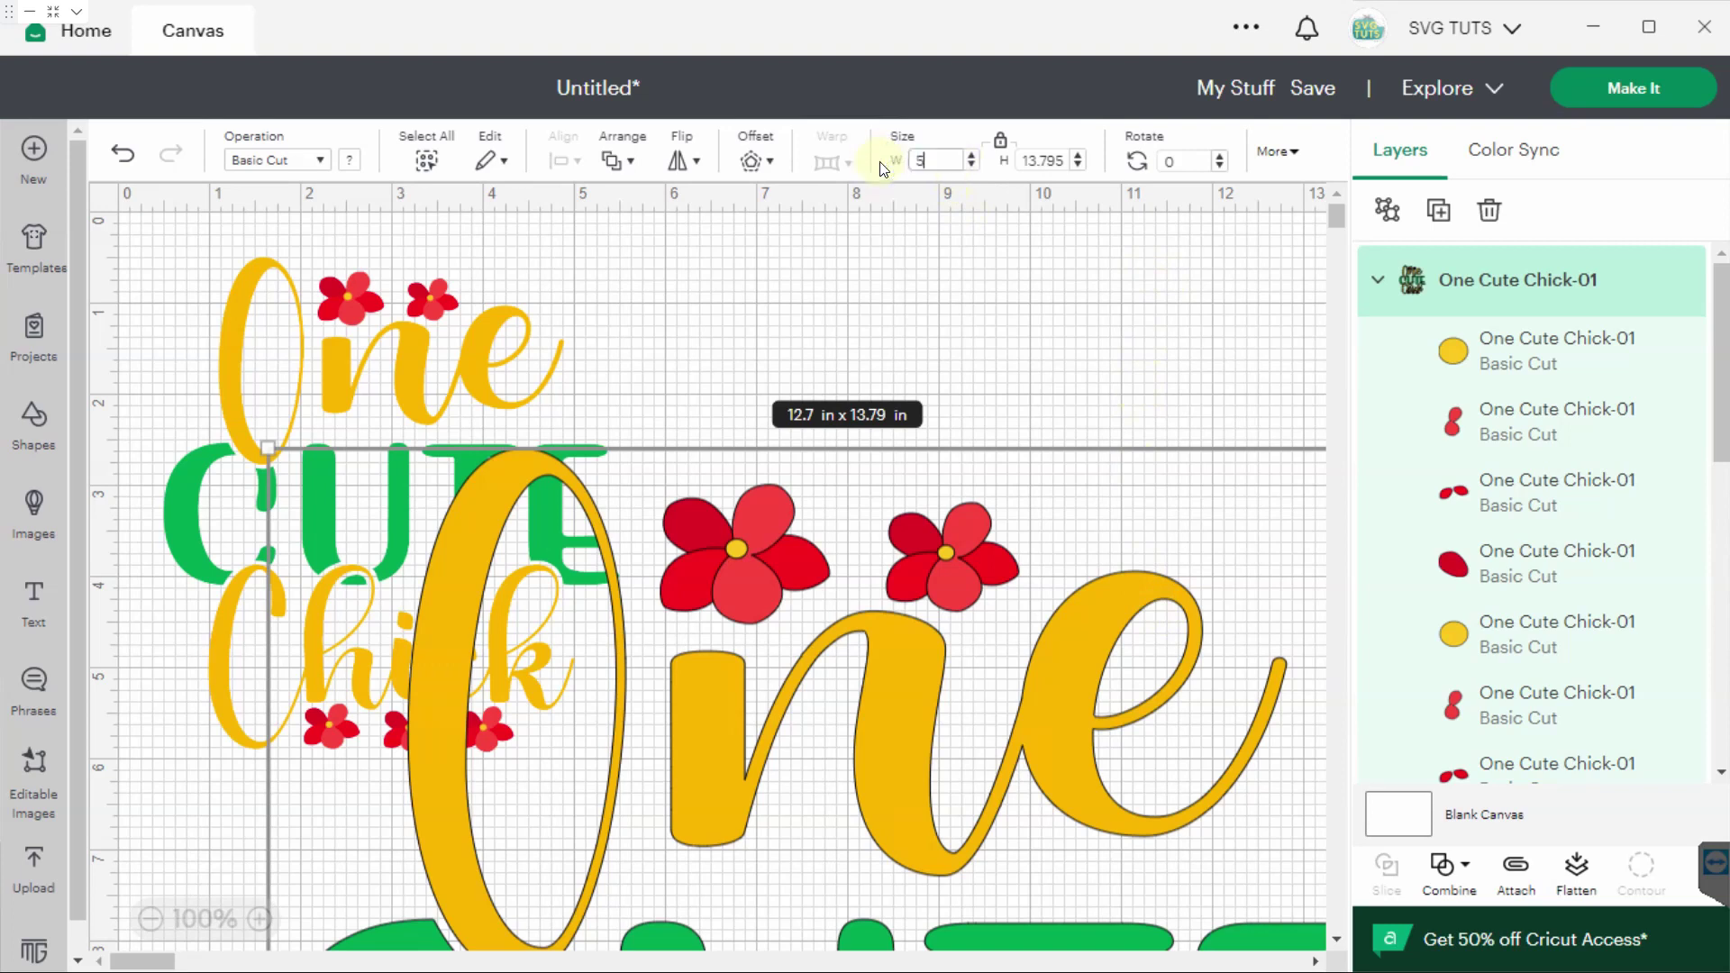
pyautogui.press('Return')
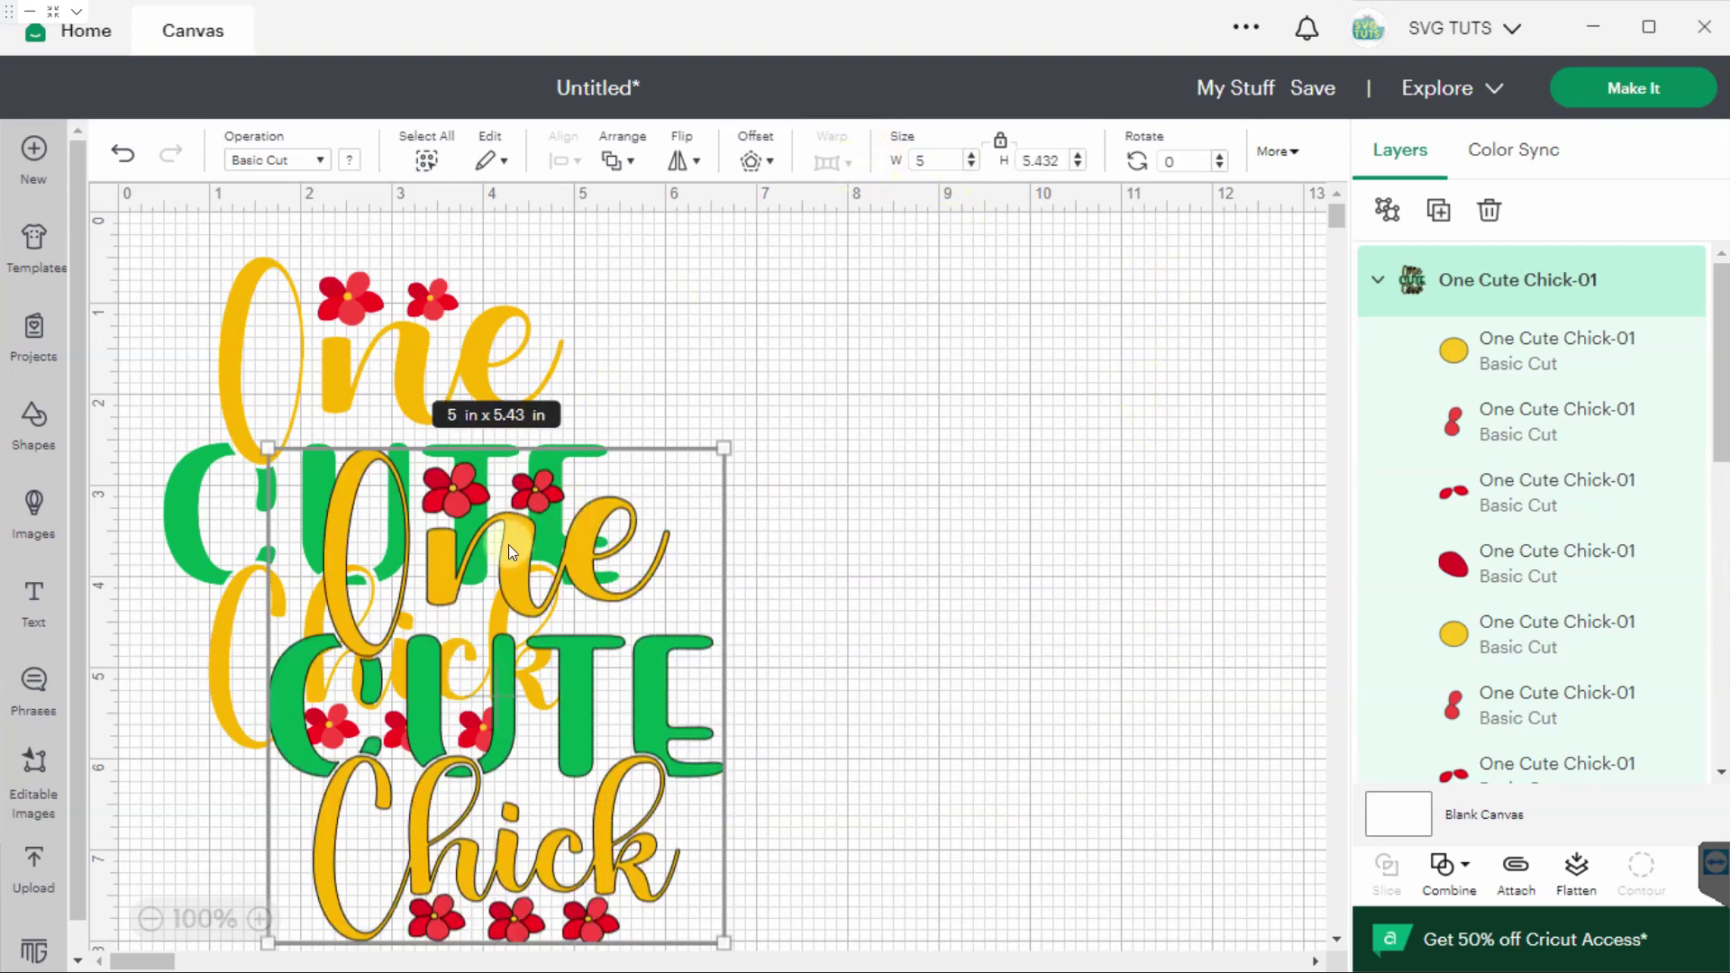
# Drag the SVG chick design to the right of the PNG version and reselect its group.
pyautogui.moveTo(508, 545); pyautogui.dragTo(932, 355)
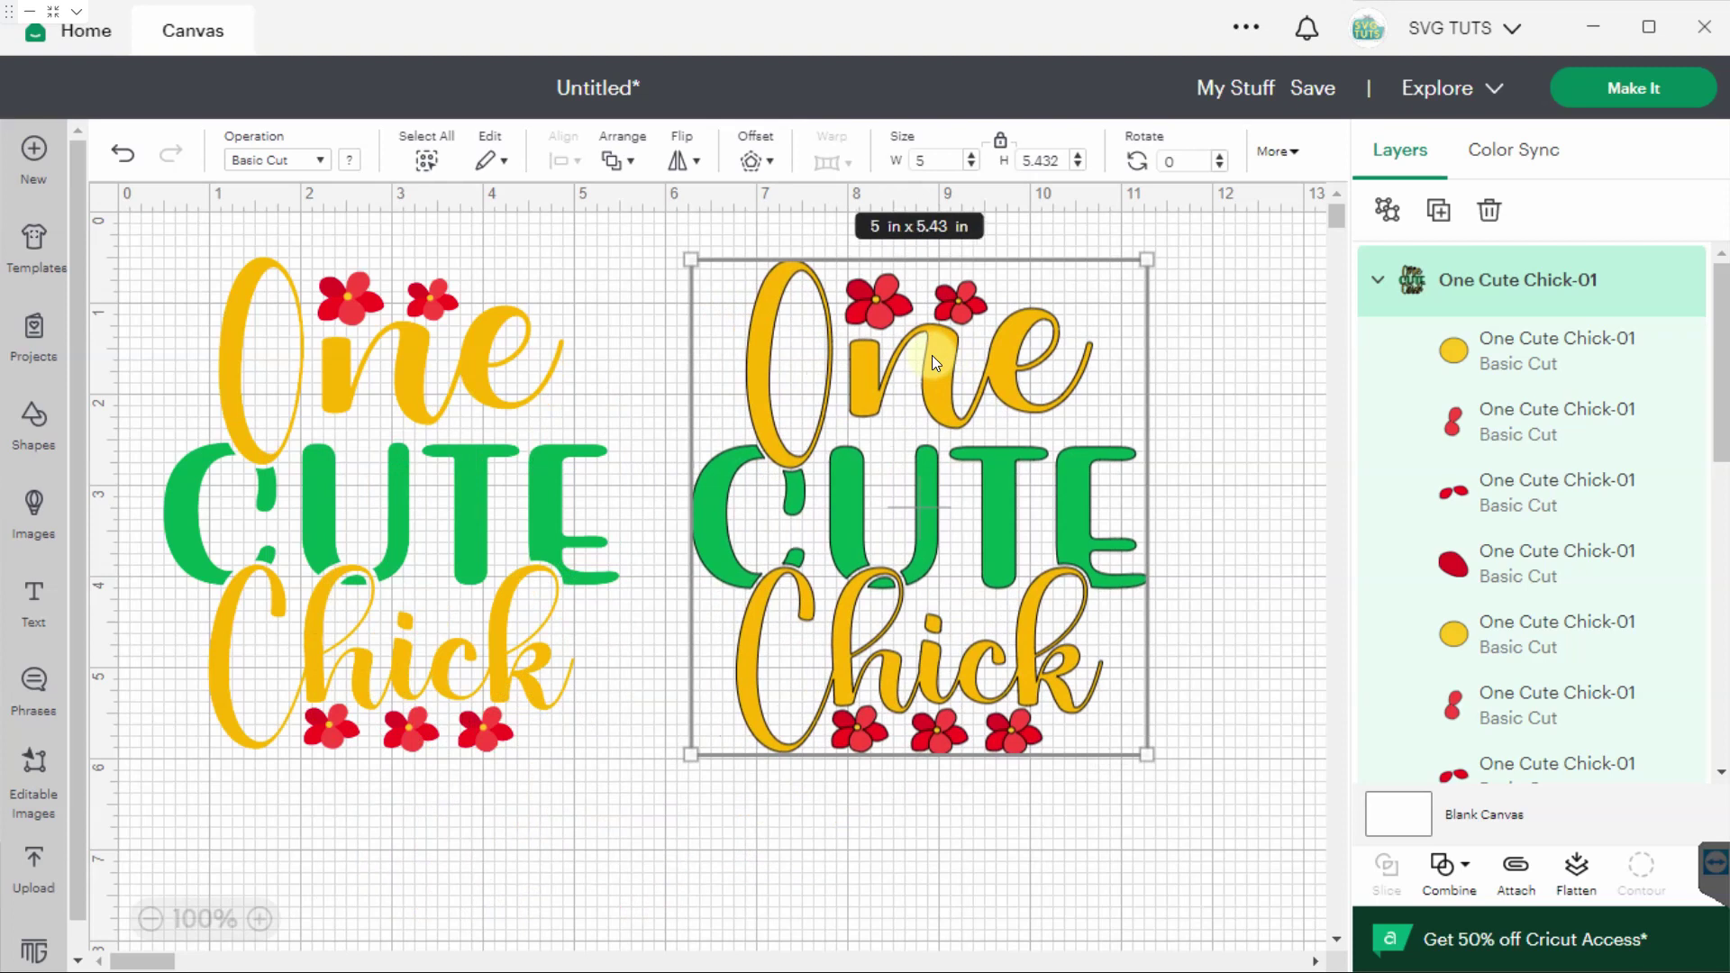
pyautogui.click(1380, 287)
pyautogui.click(1524, 355)
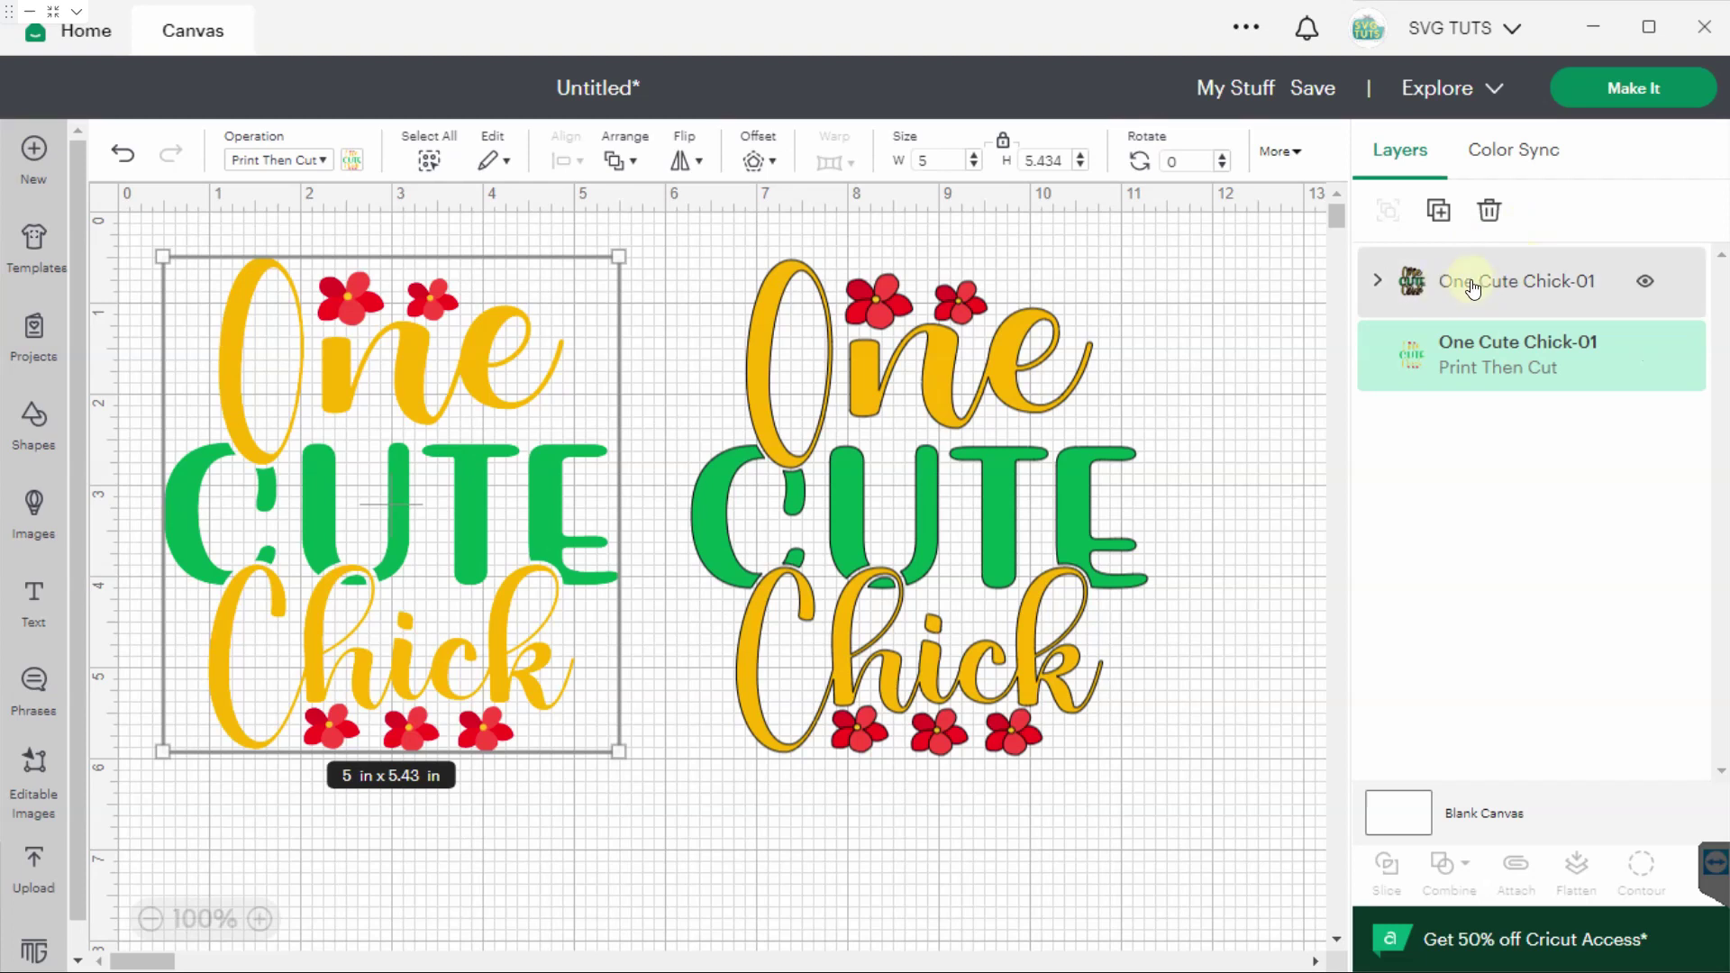
pyautogui.click(1377, 287)
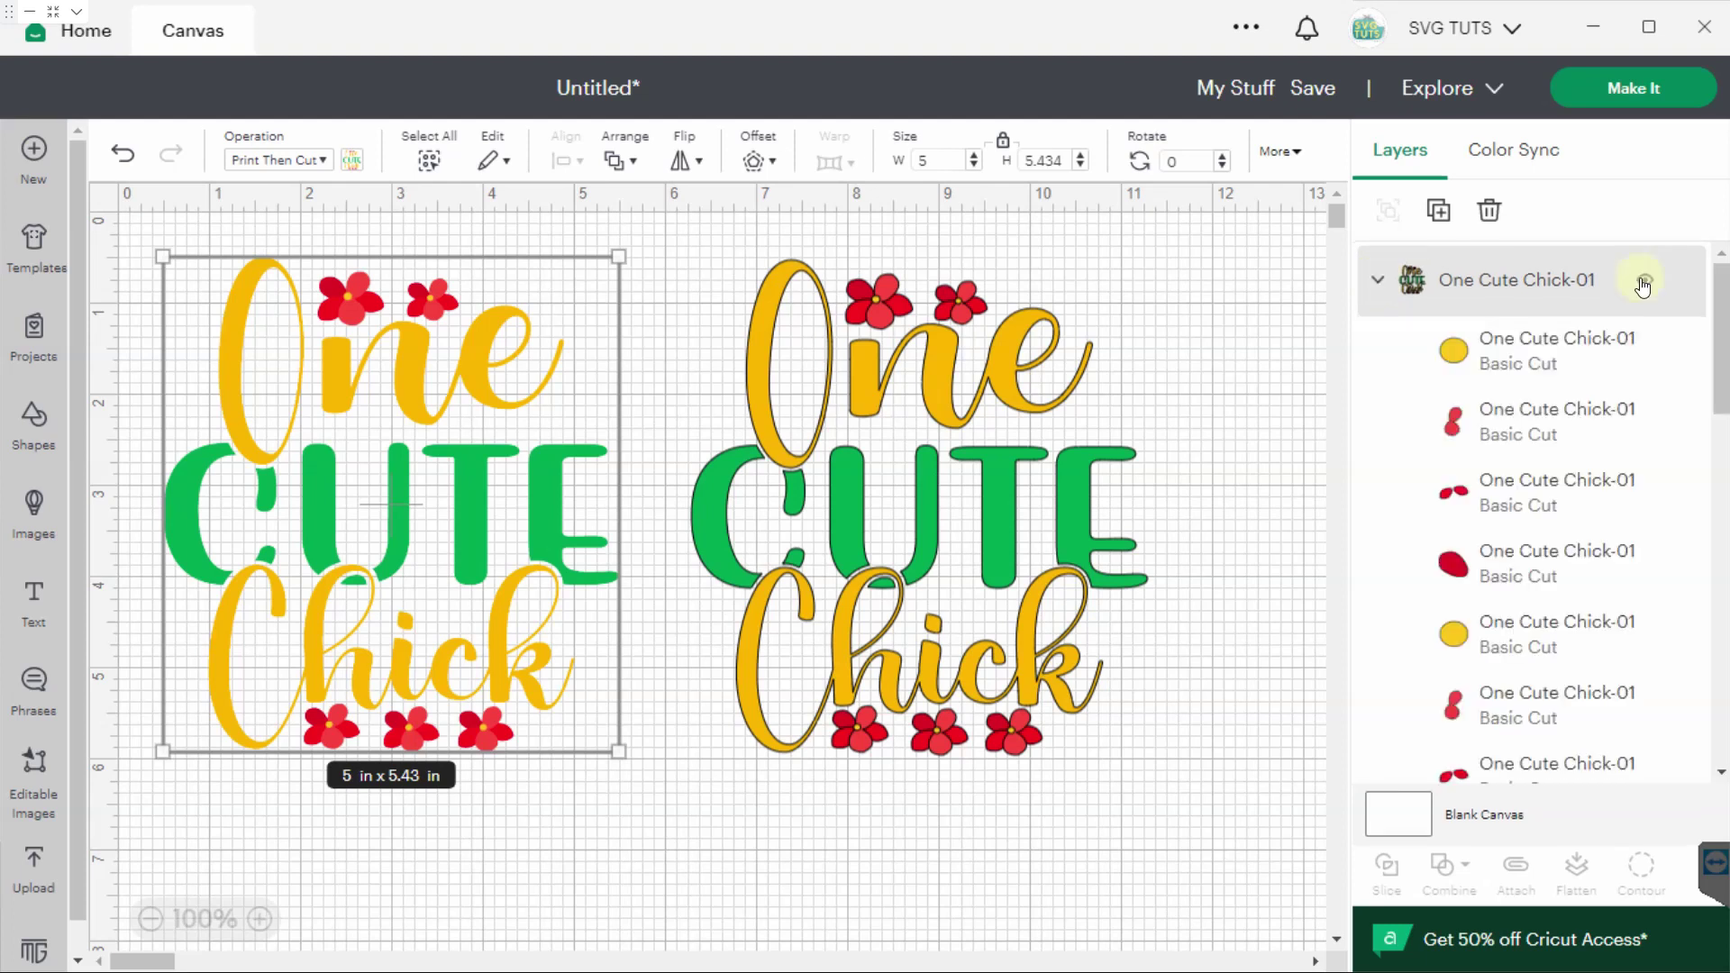
pyautogui.moveTo(1716, 271); pyautogui.dragTo(1672, 273)
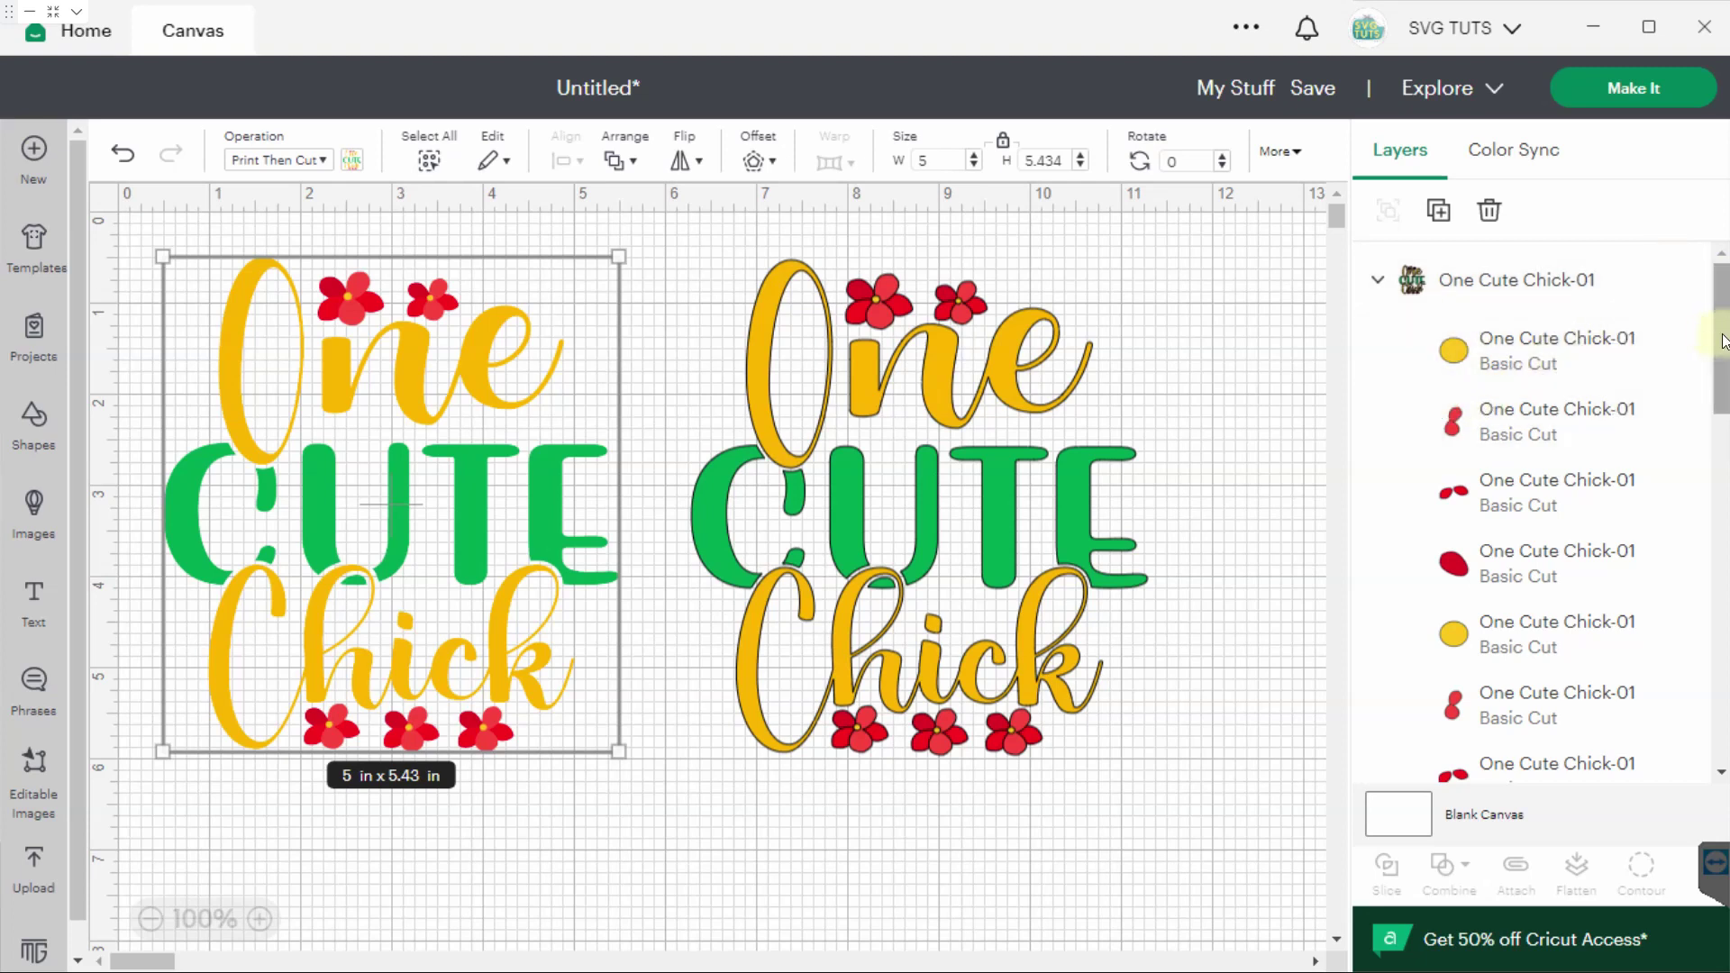
pyautogui.moveTo(1723, 343); pyautogui.dragTo(1041, 326)
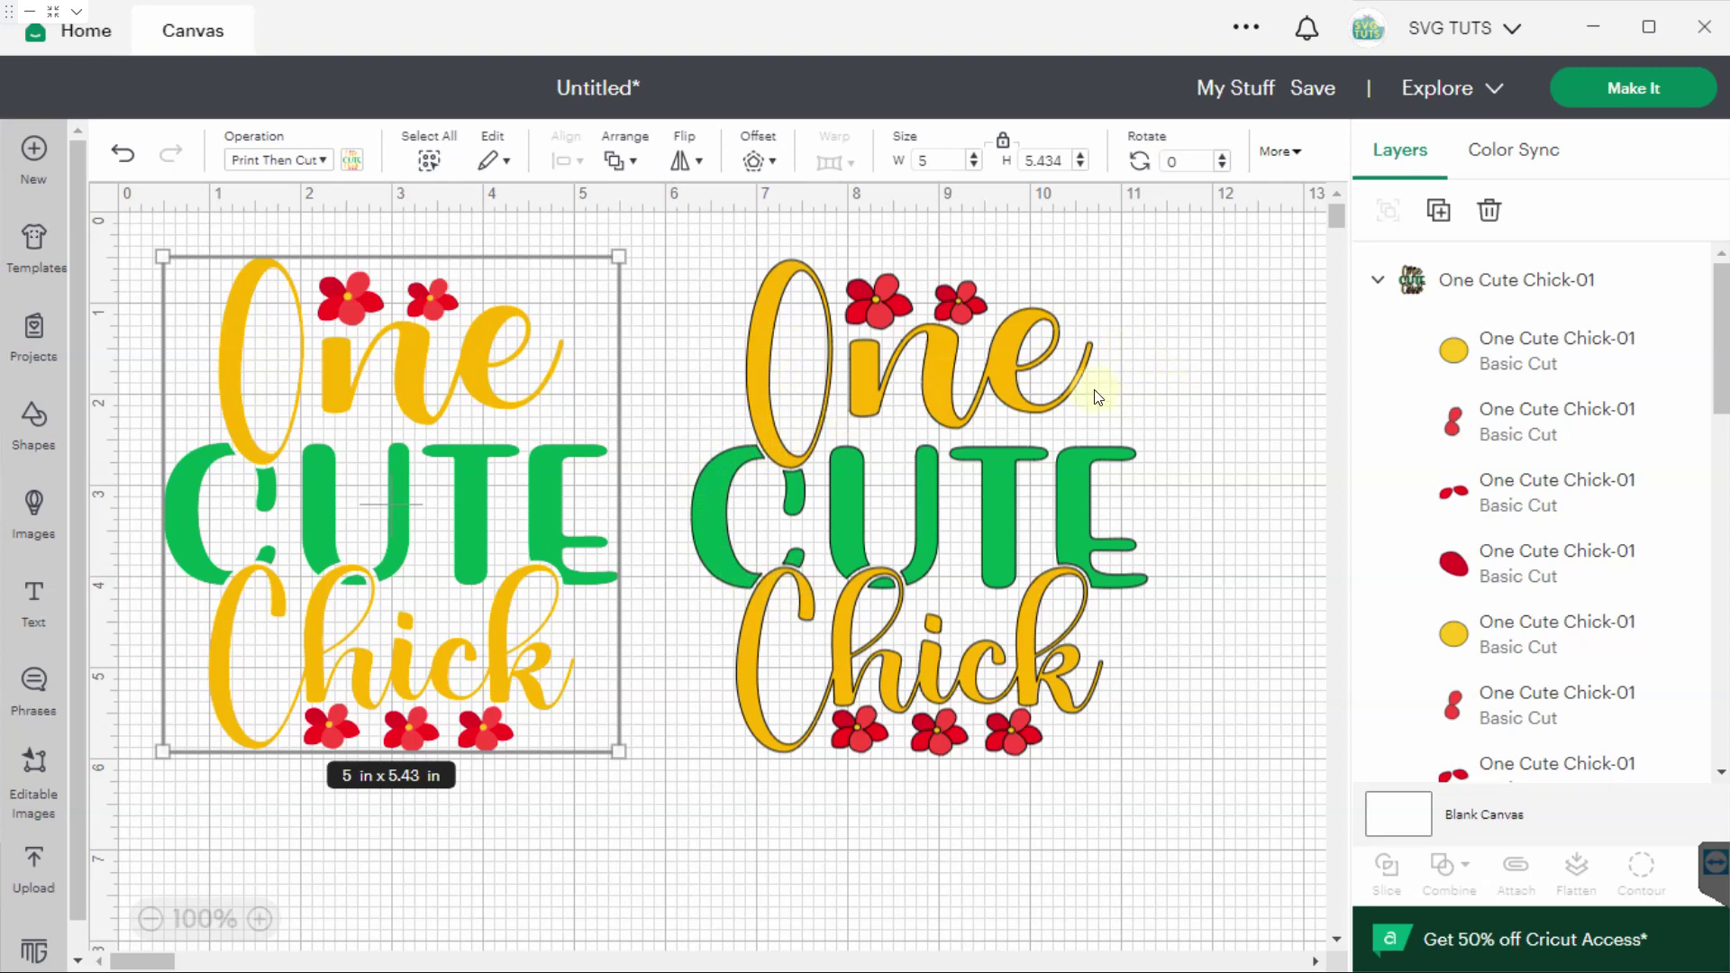
pyautogui.click(1498, 277)
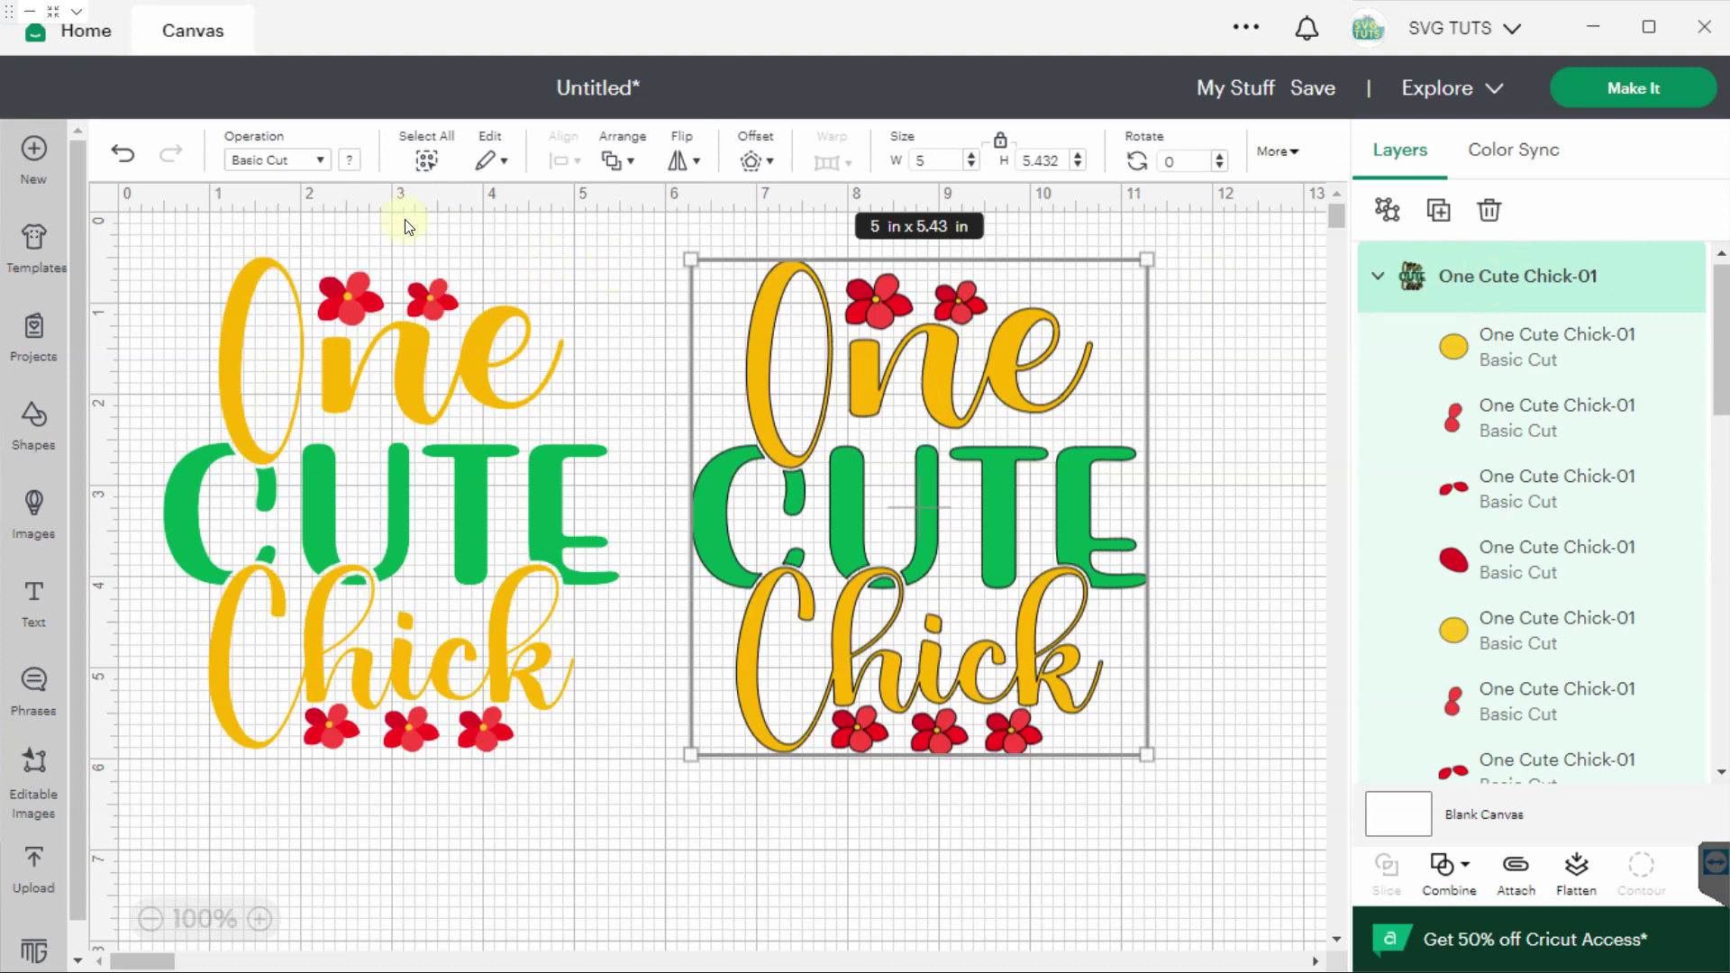
# Change the selected SVG group's operation from Basic Cut to Print Then Cut.
pyautogui.click(323, 159)
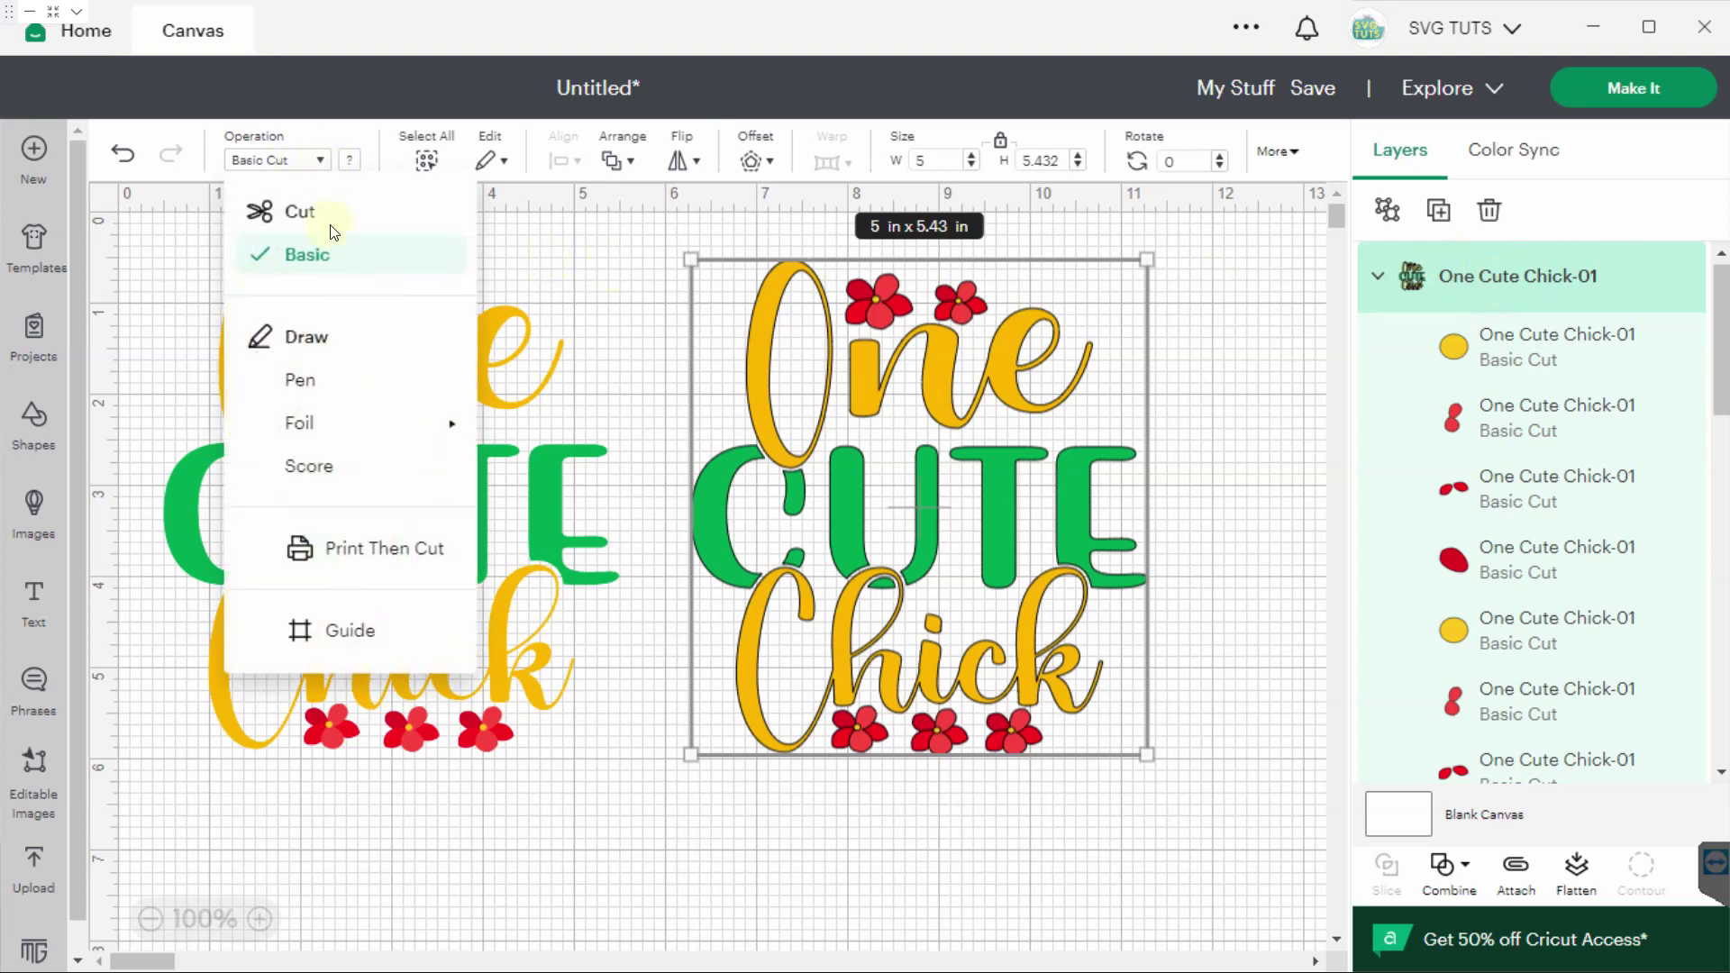
pyautogui.click(369, 549)
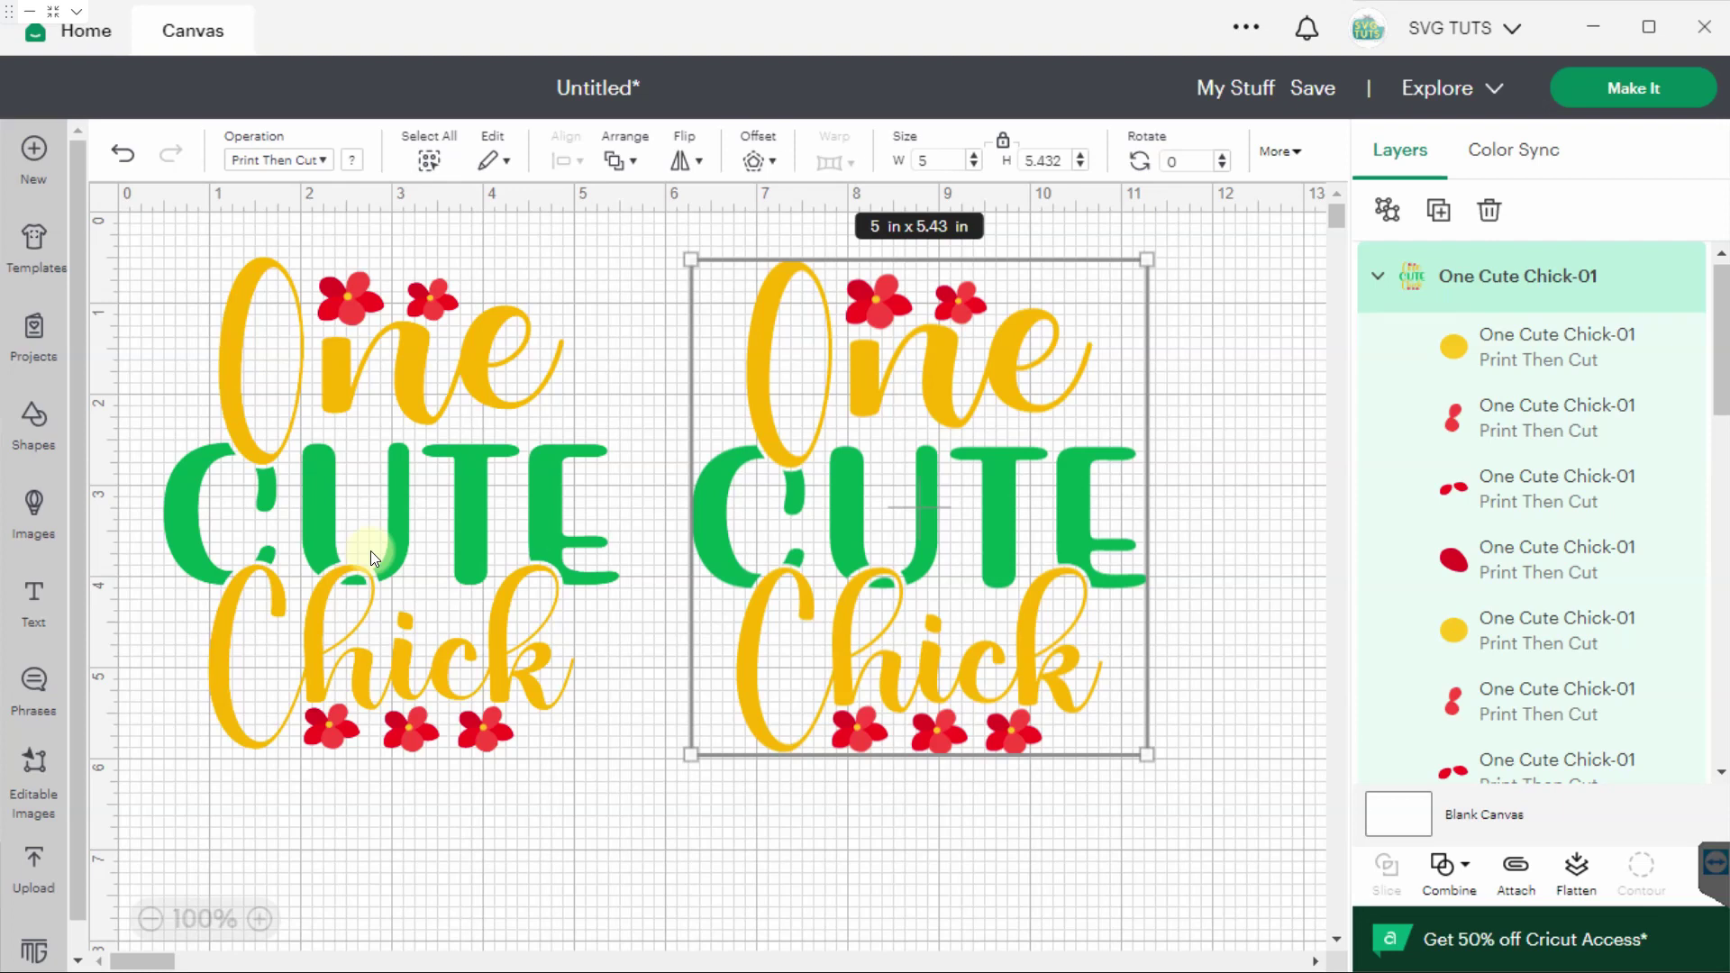
# Add a 0.25 in offset around the right chick design.
pyautogui.click(769, 169)
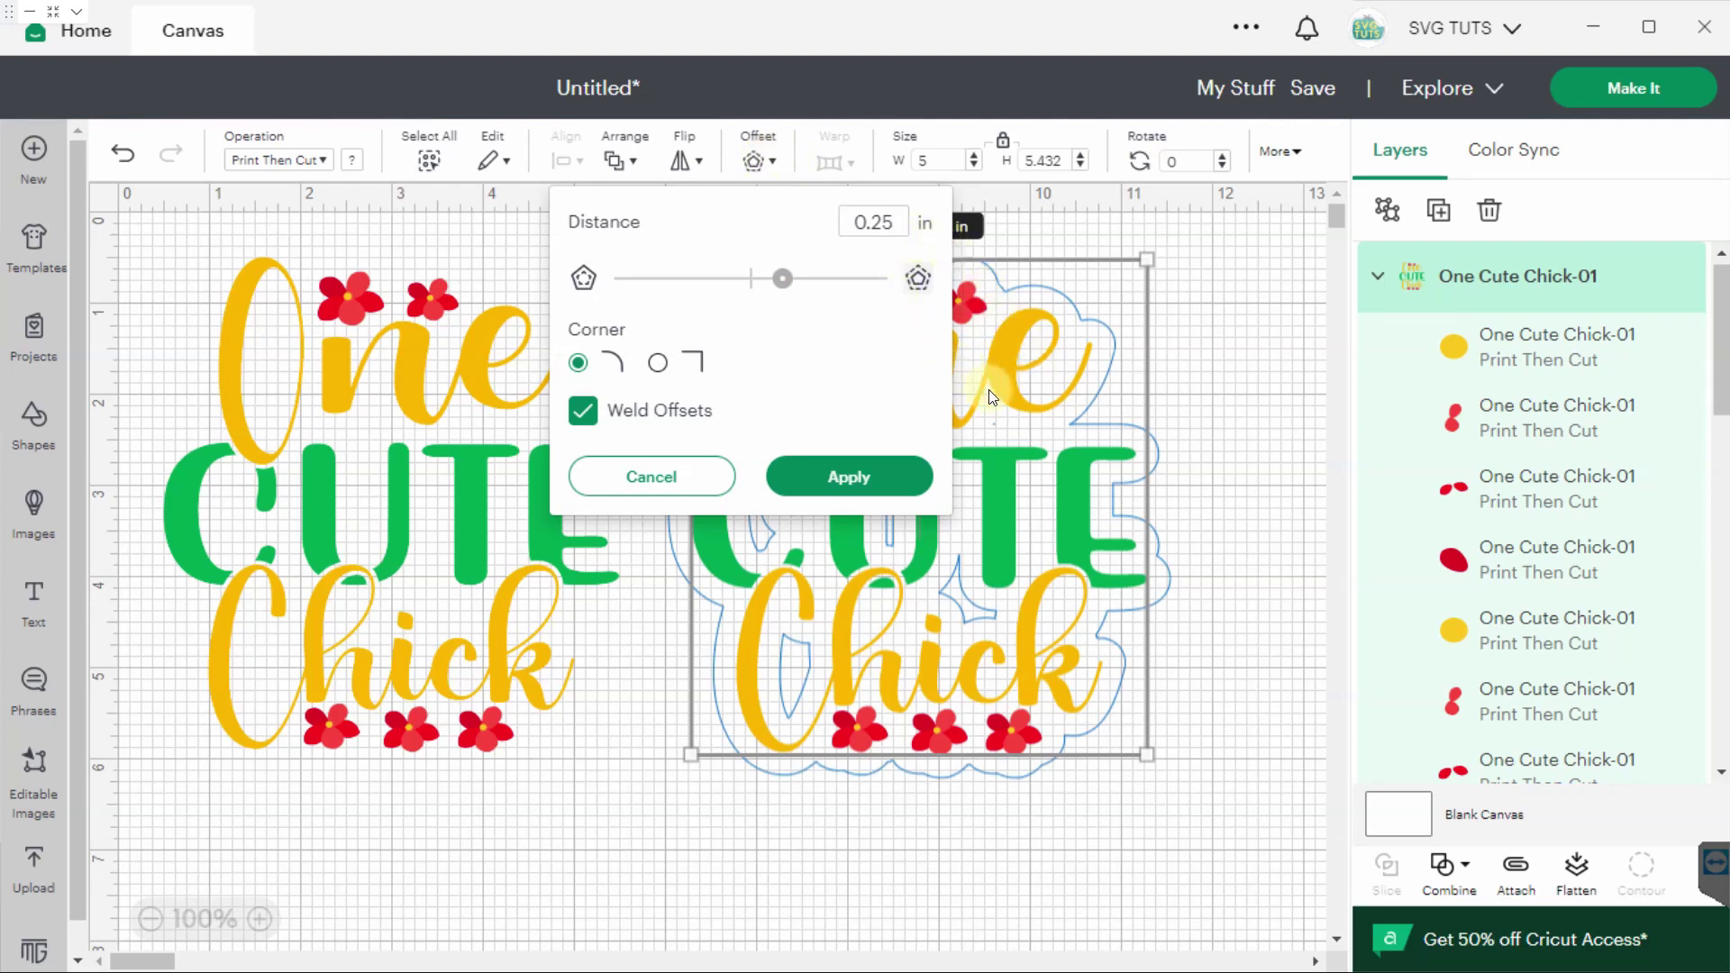
pyautogui.click(855, 470)
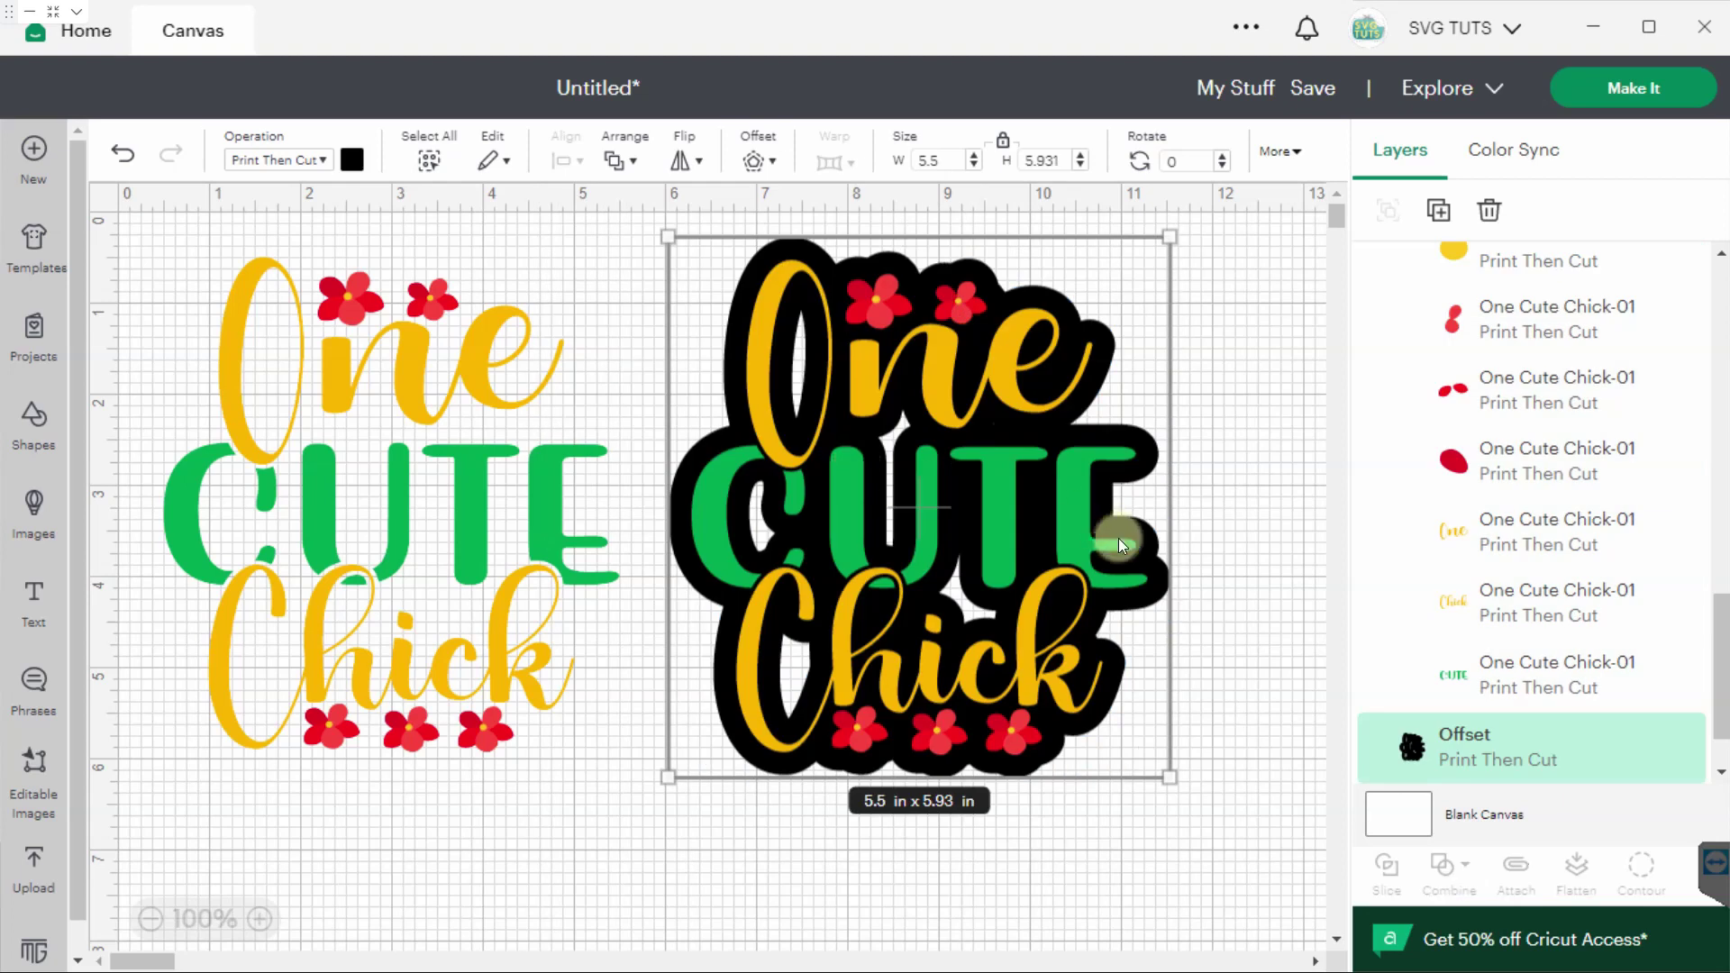
pyautogui.click(1557, 746)
# Make the offset a Basic Cut layer and hide all of its inner contours.
pyautogui.click(306, 160)
pyautogui.click(334, 261)
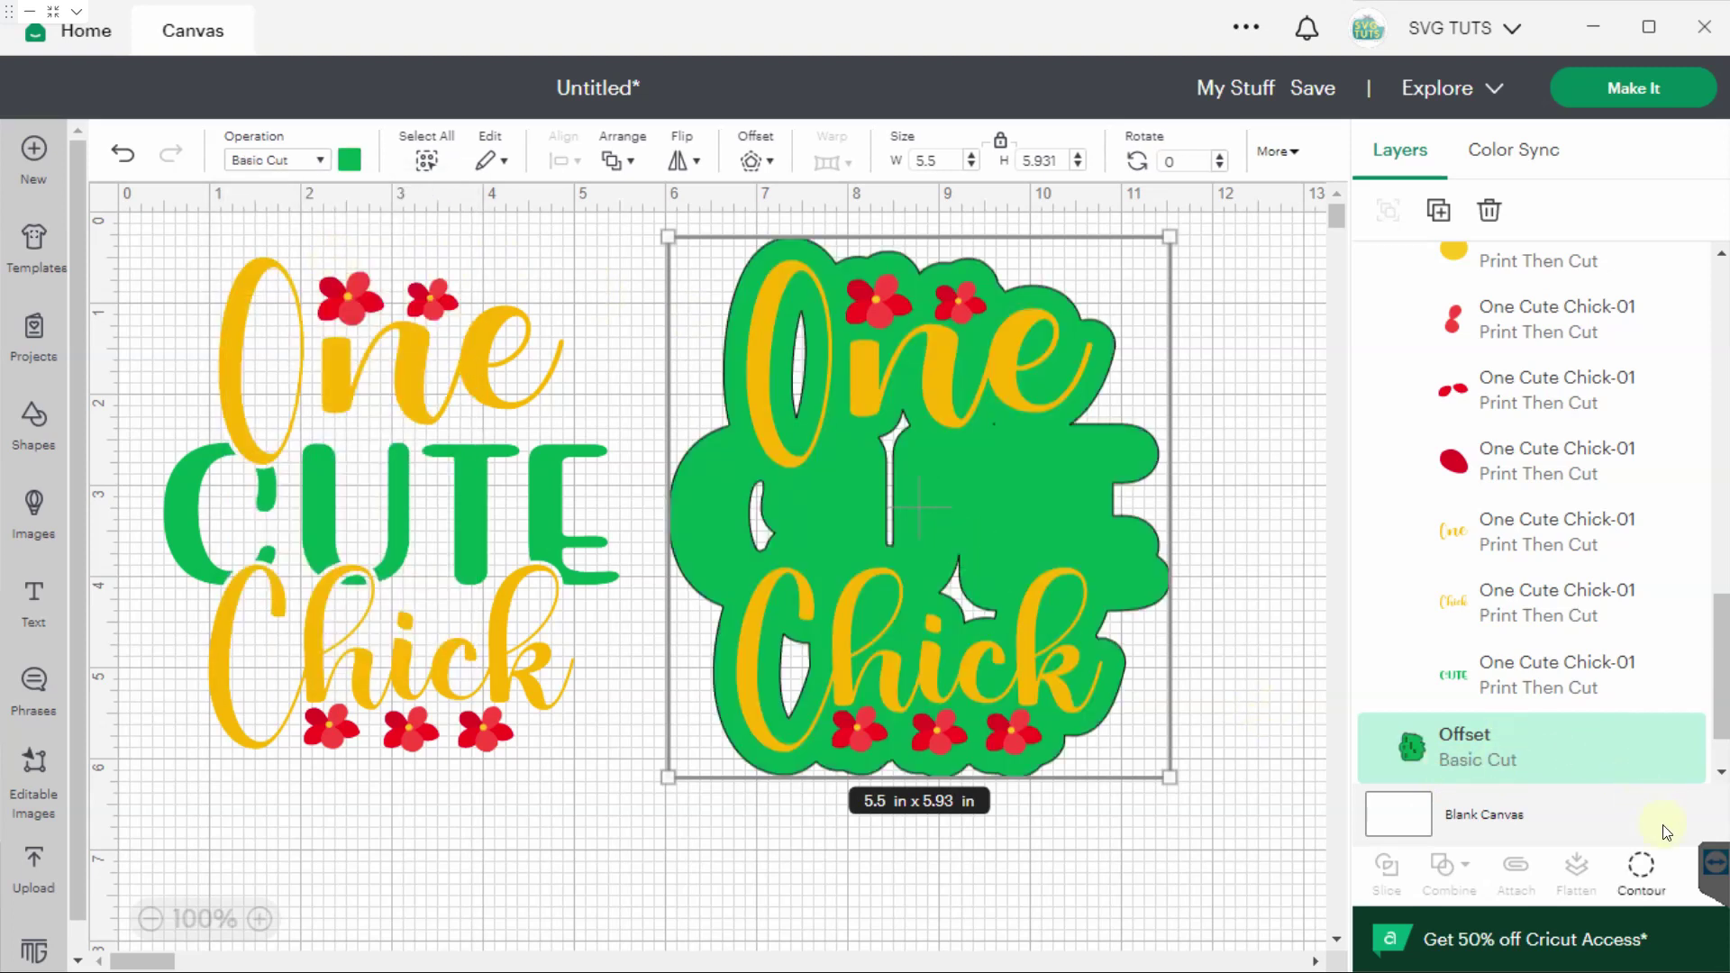
pyautogui.click(1642, 867)
pyautogui.click(1323, 847)
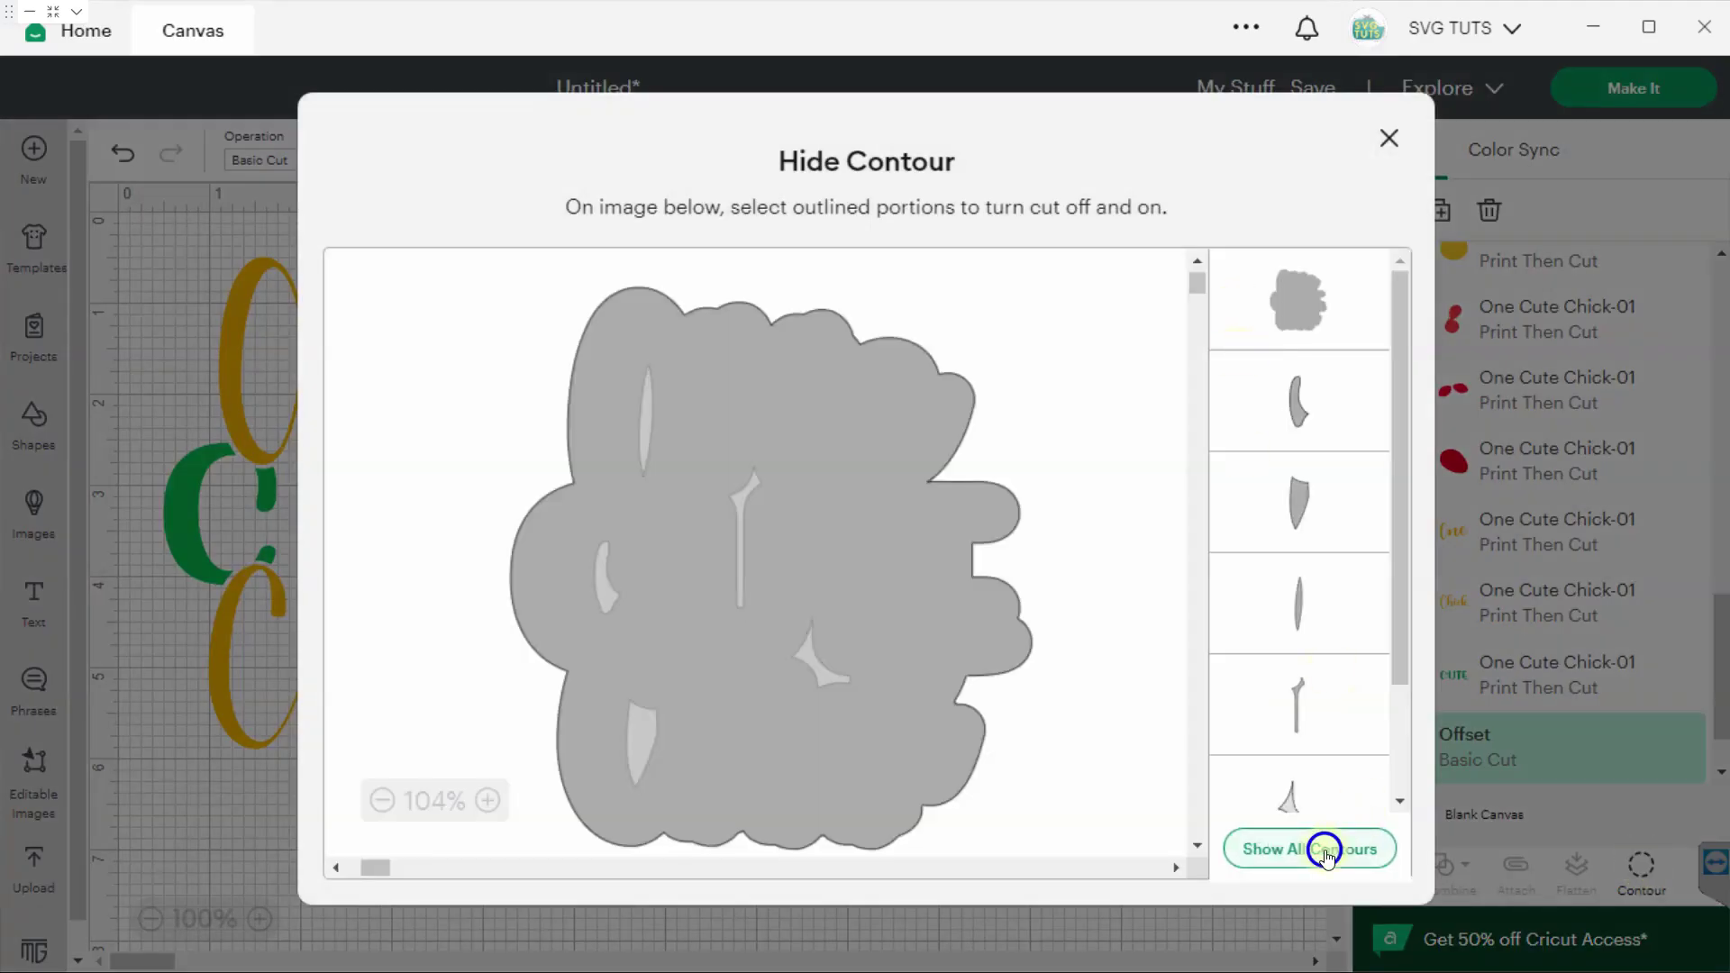
pyautogui.click(1390, 142)
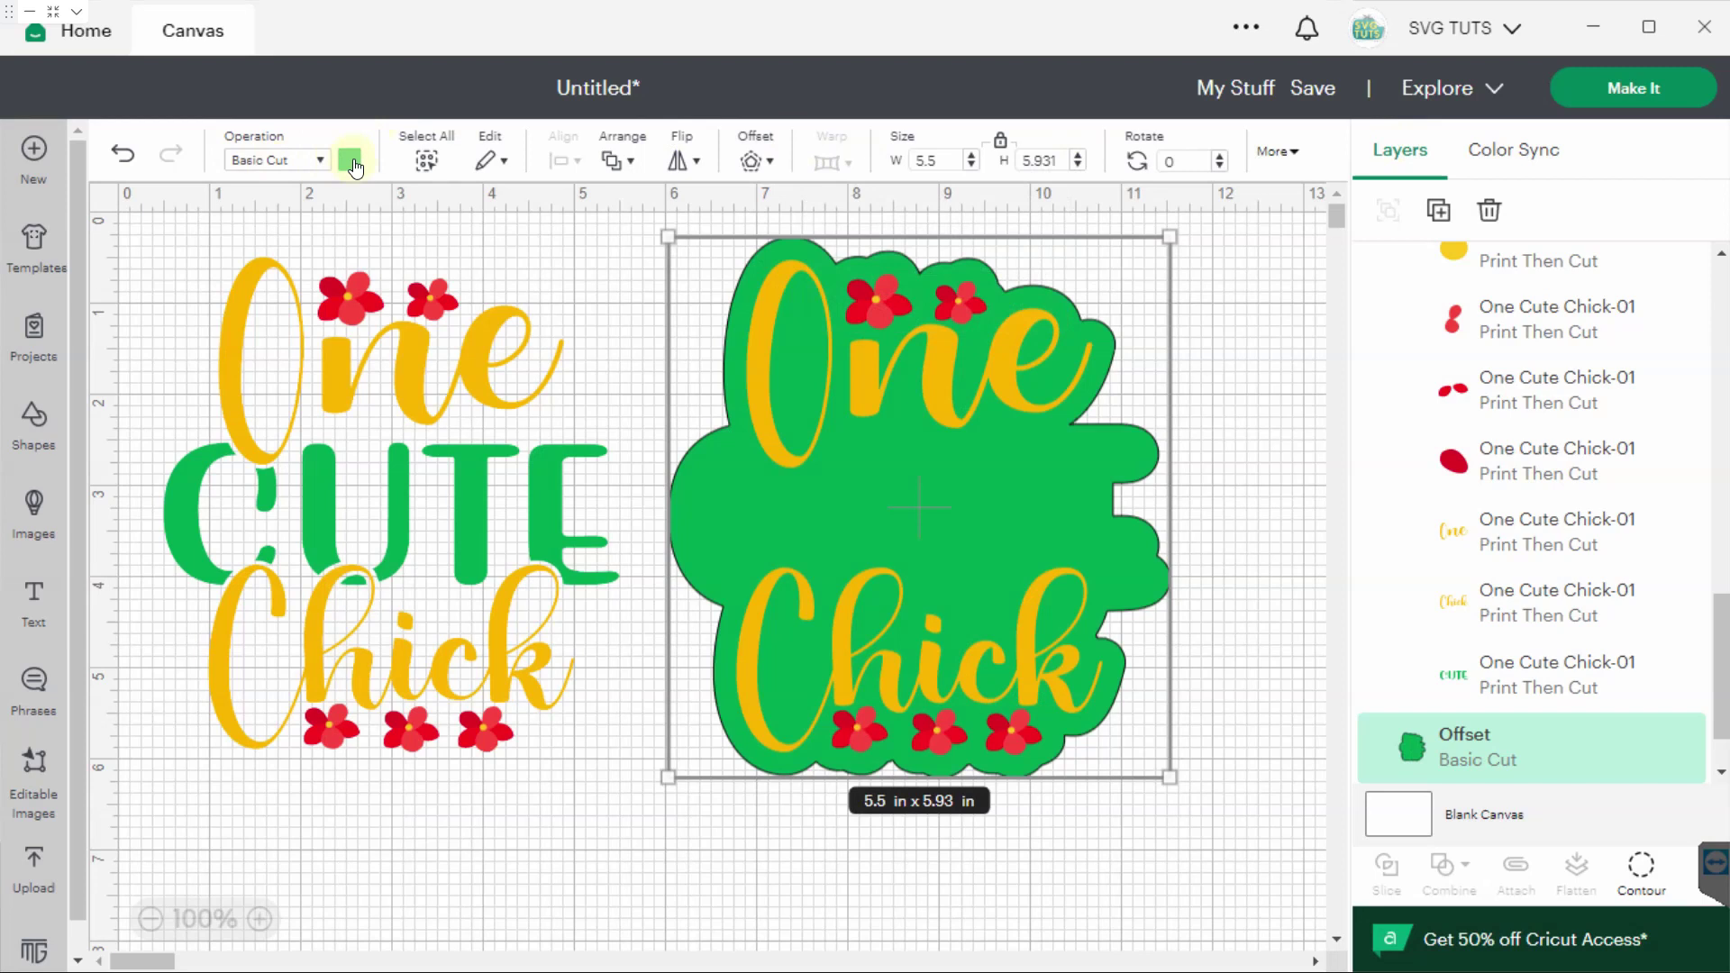
# Colour the offset white, set it to Print Then Cut, and flatten it with the design.
pyautogui.click(351, 162)
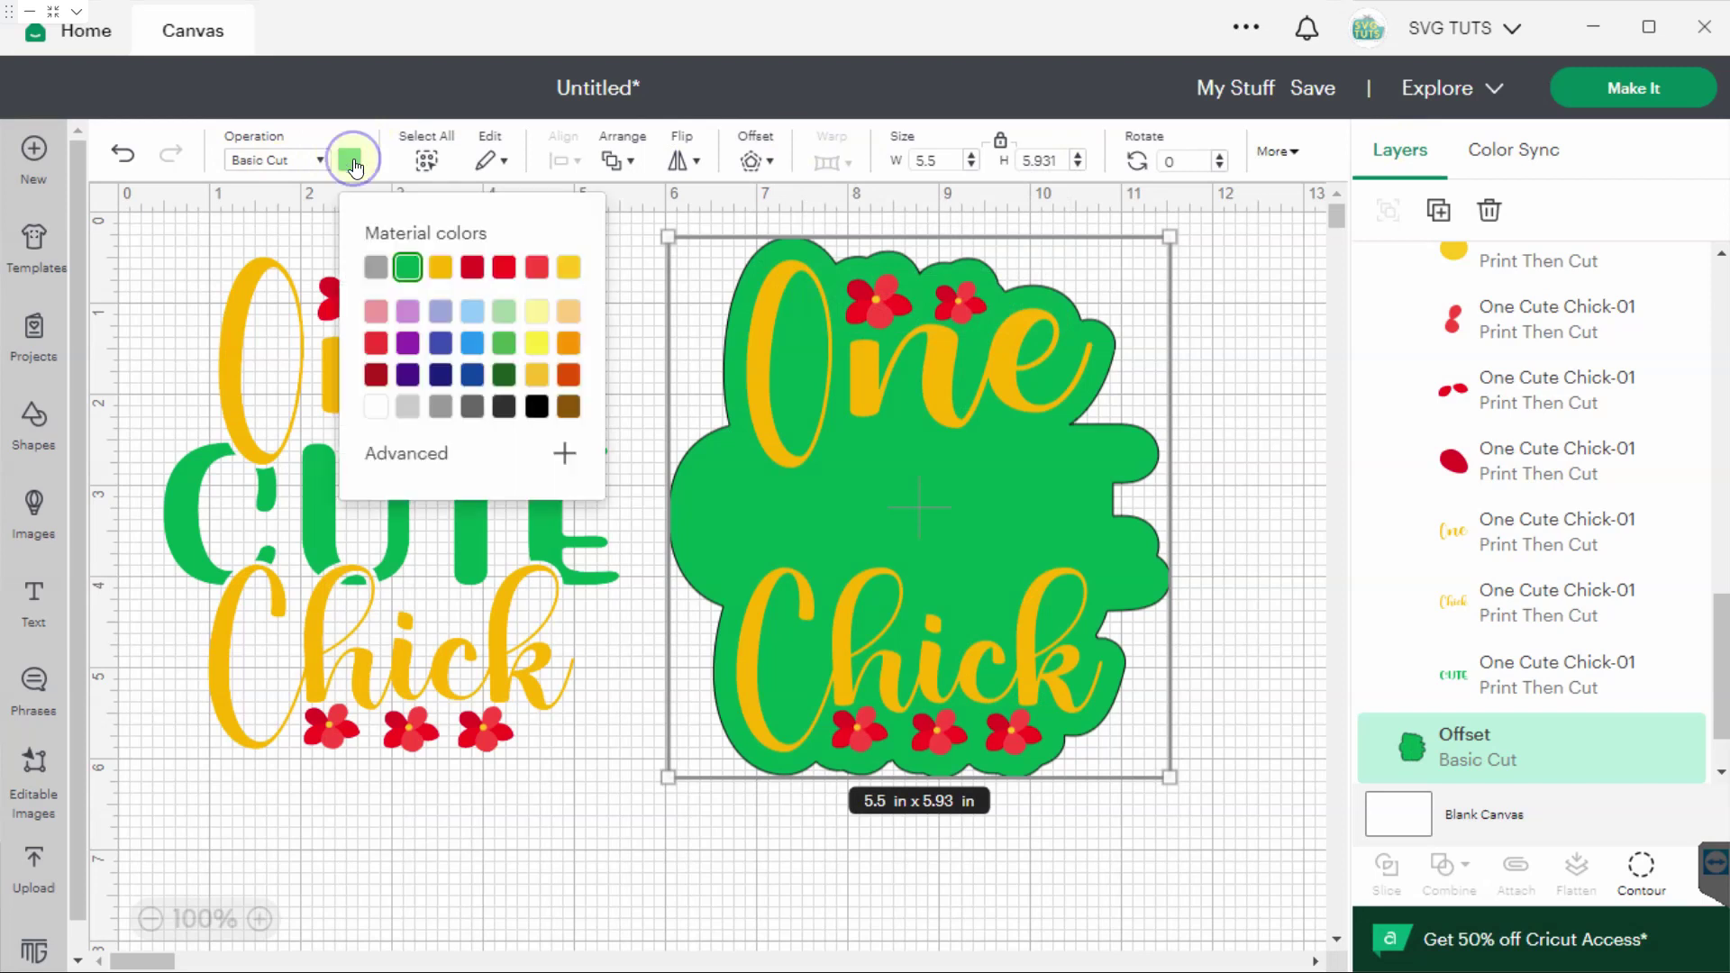
pyautogui.click(374, 405)
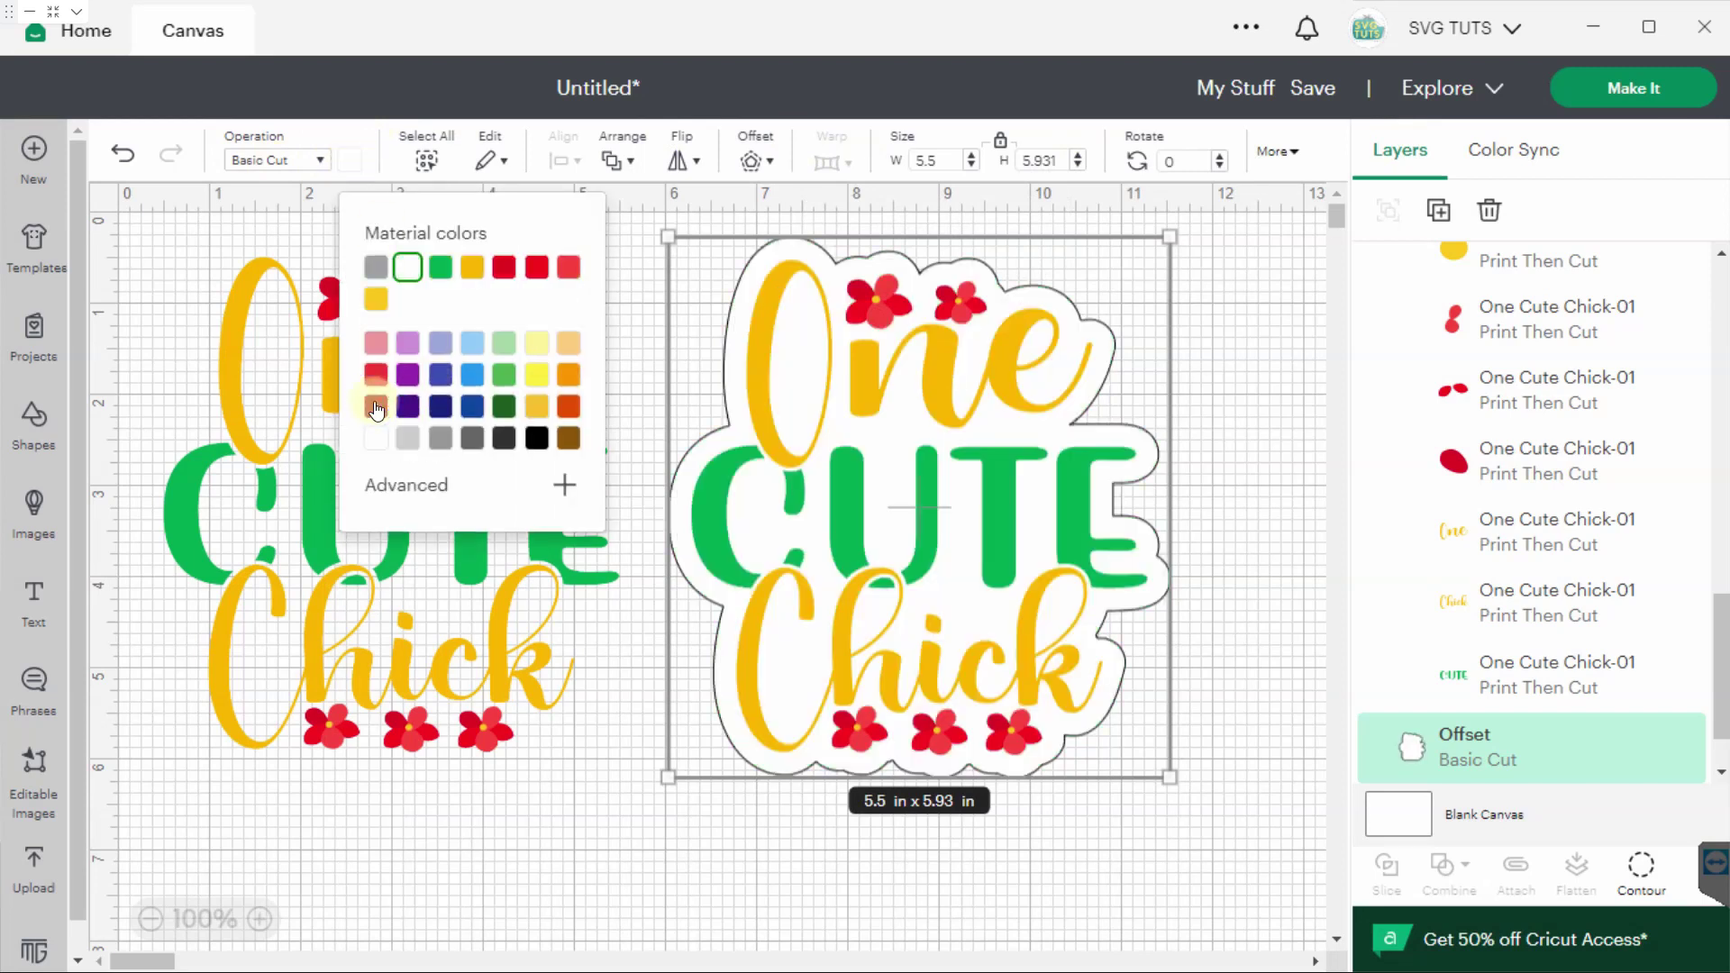
pyautogui.click(321, 161)
pyautogui.moveTo(376, 436)
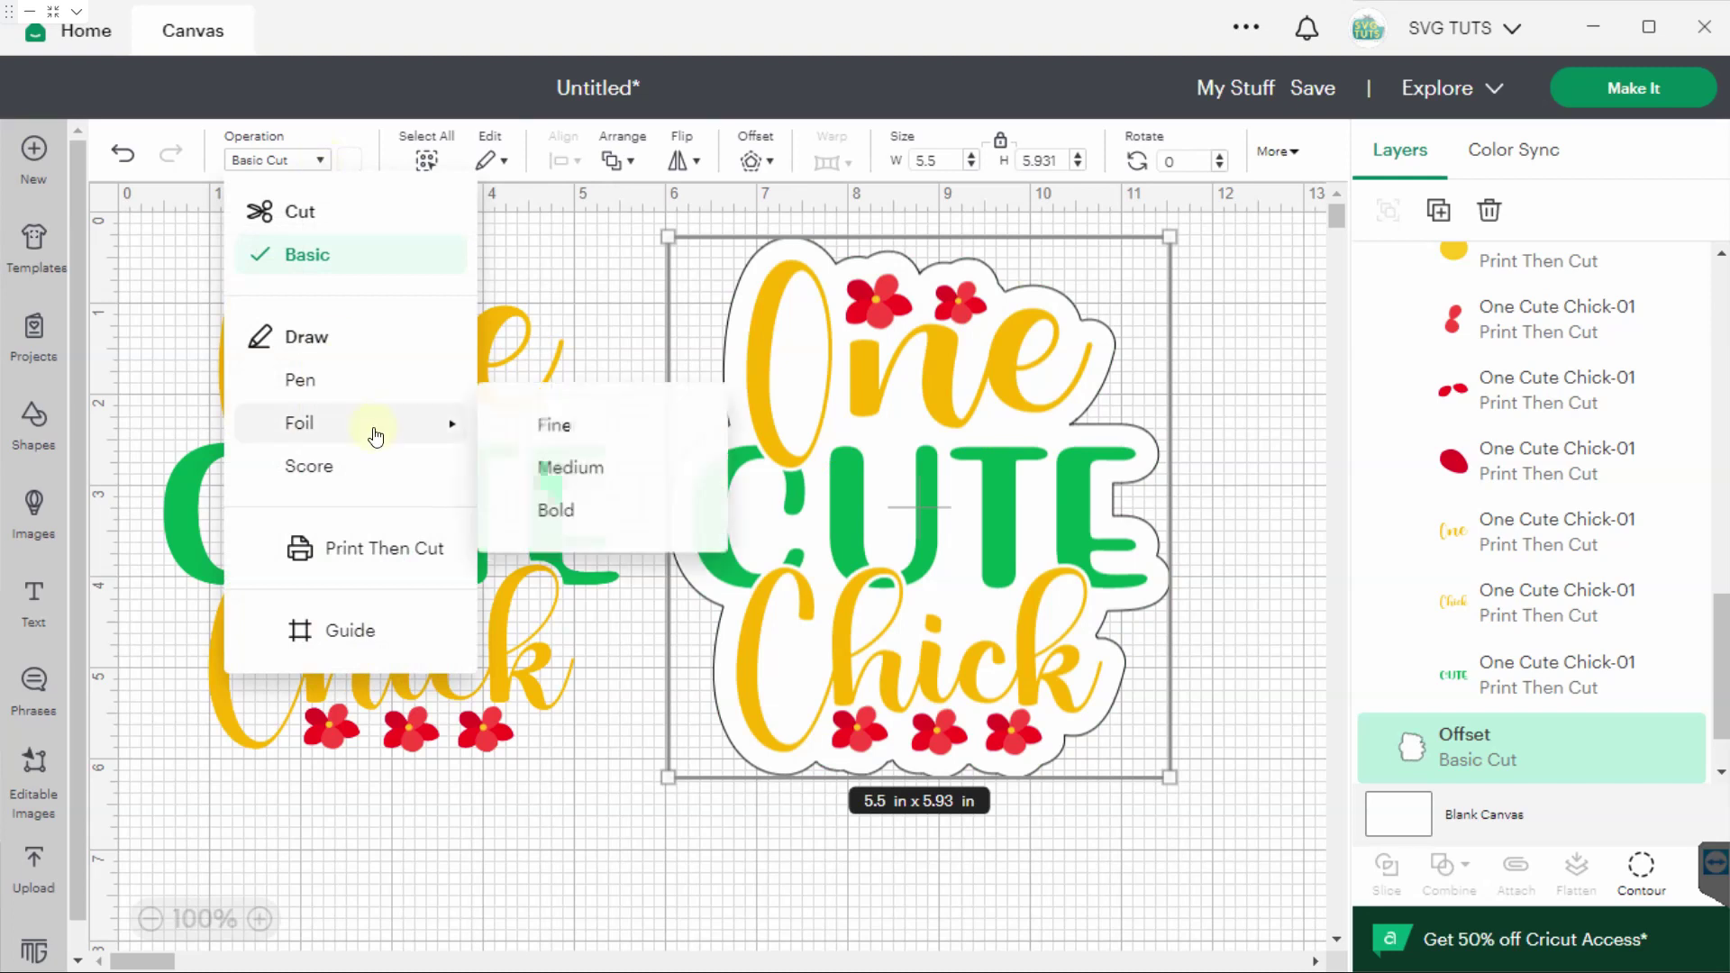
pyautogui.click(371, 548)
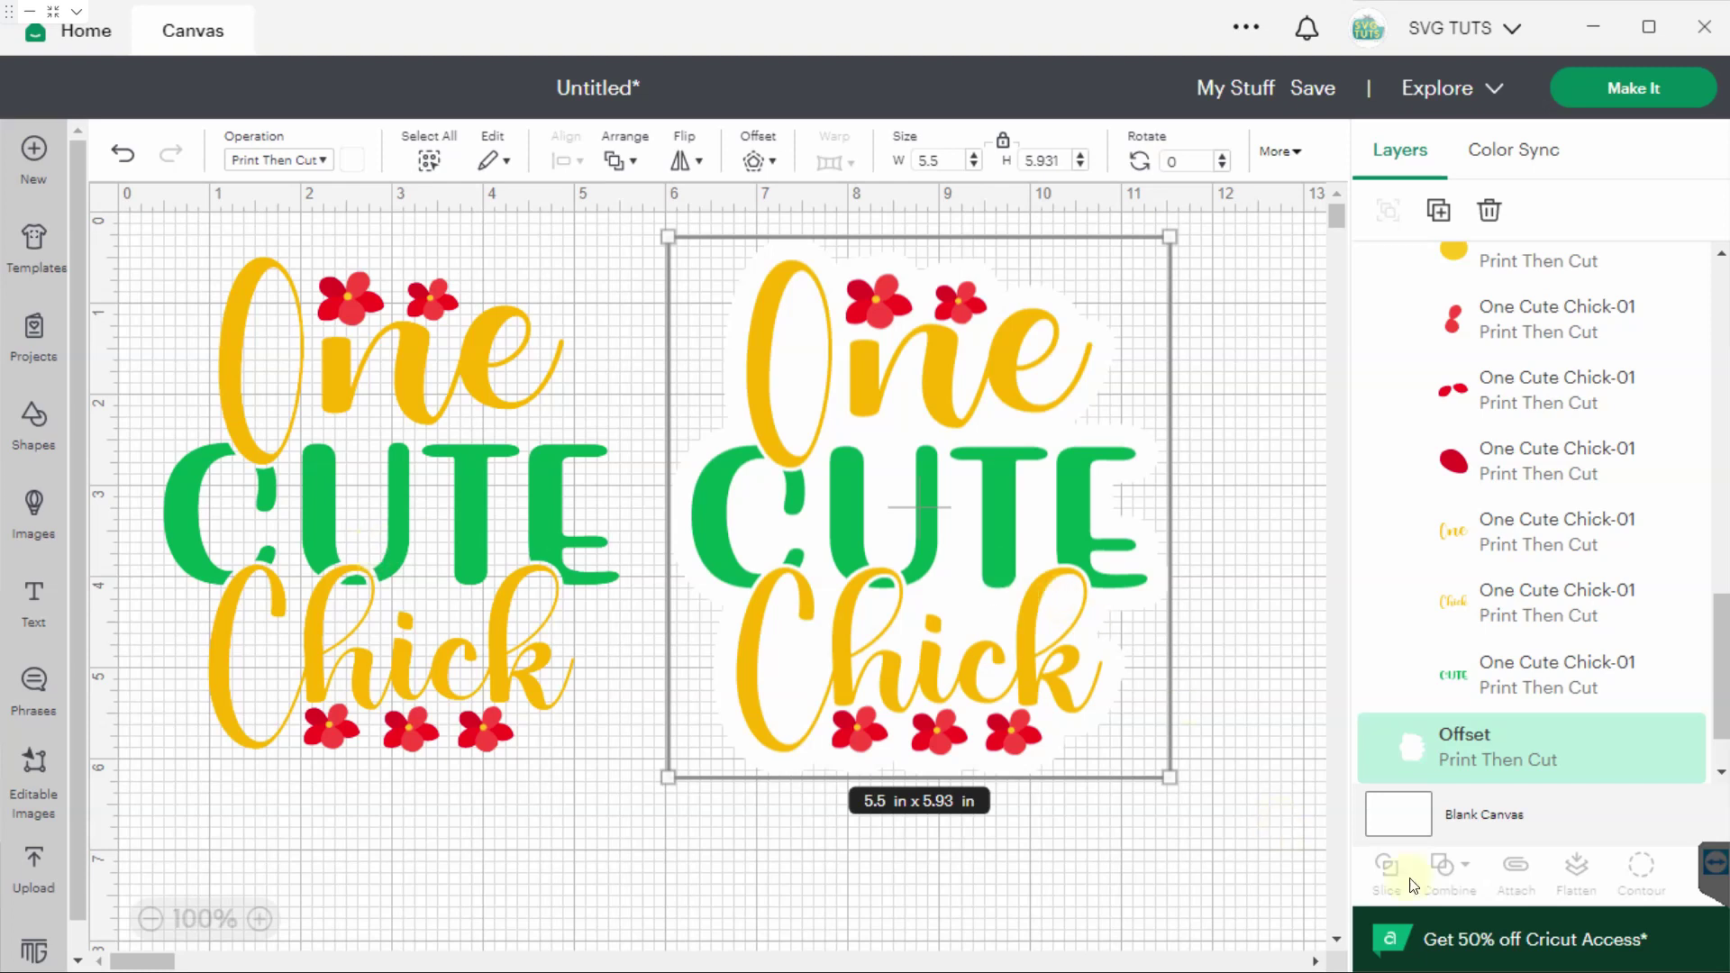
pyautogui.scroll(5, 1721, 341)
pyautogui.scroll(3, 1722, 333)
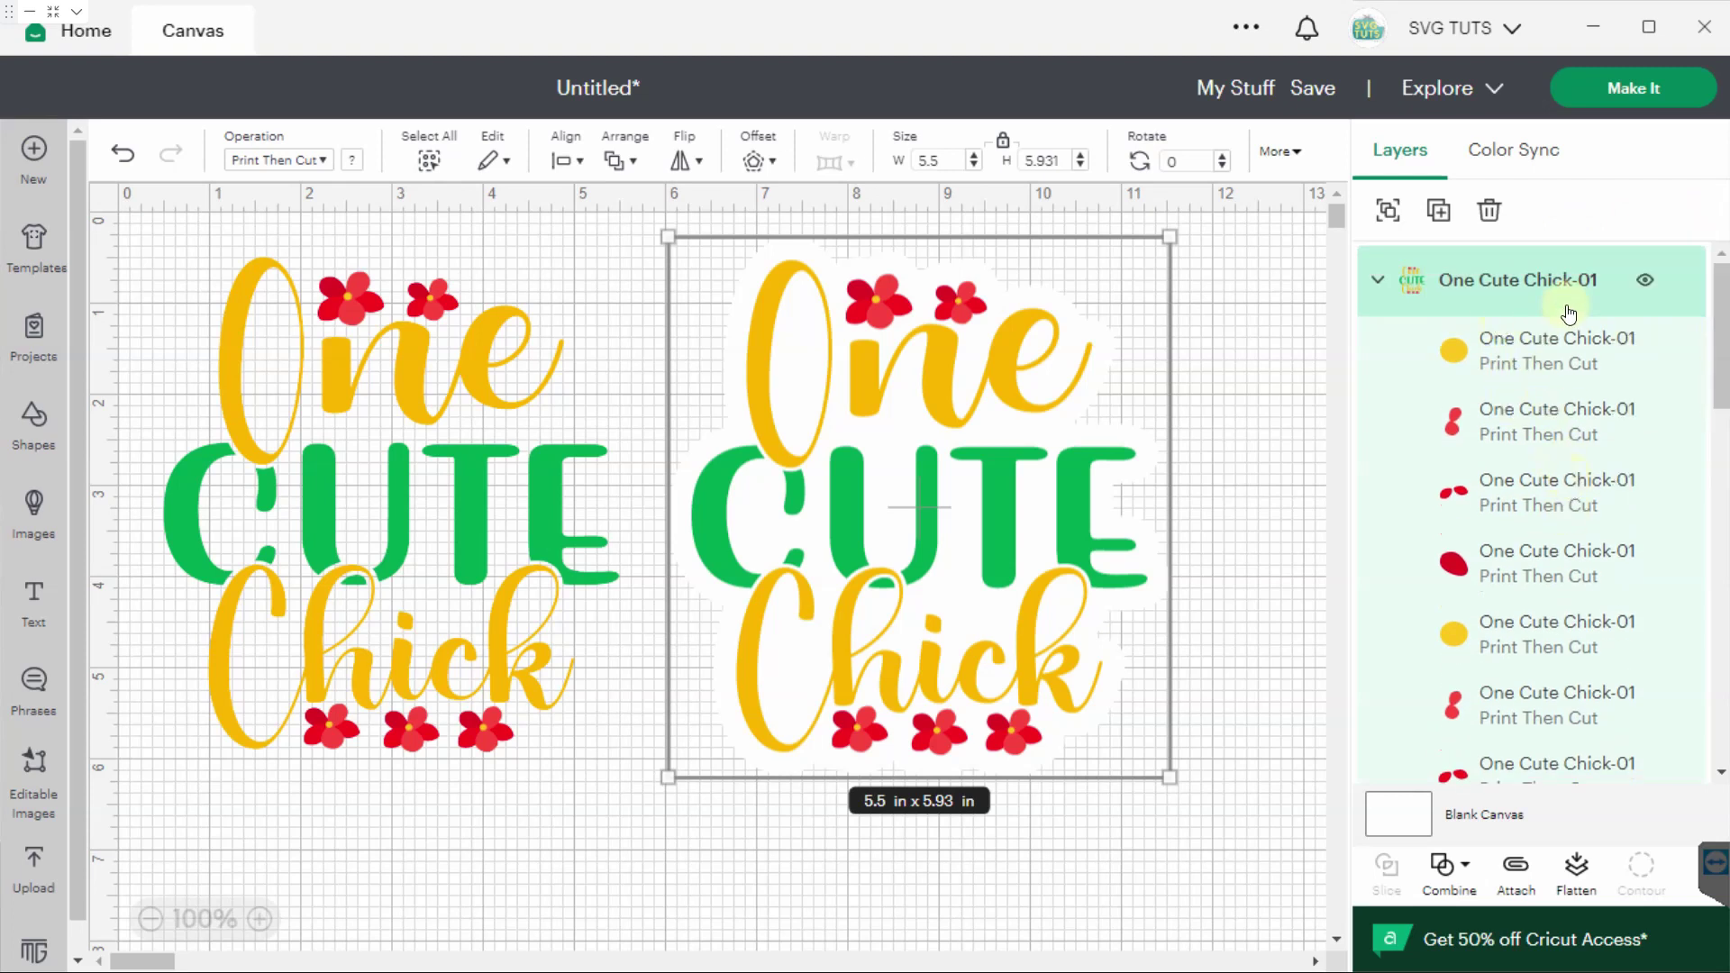
pyautogui.click(1577, 866)
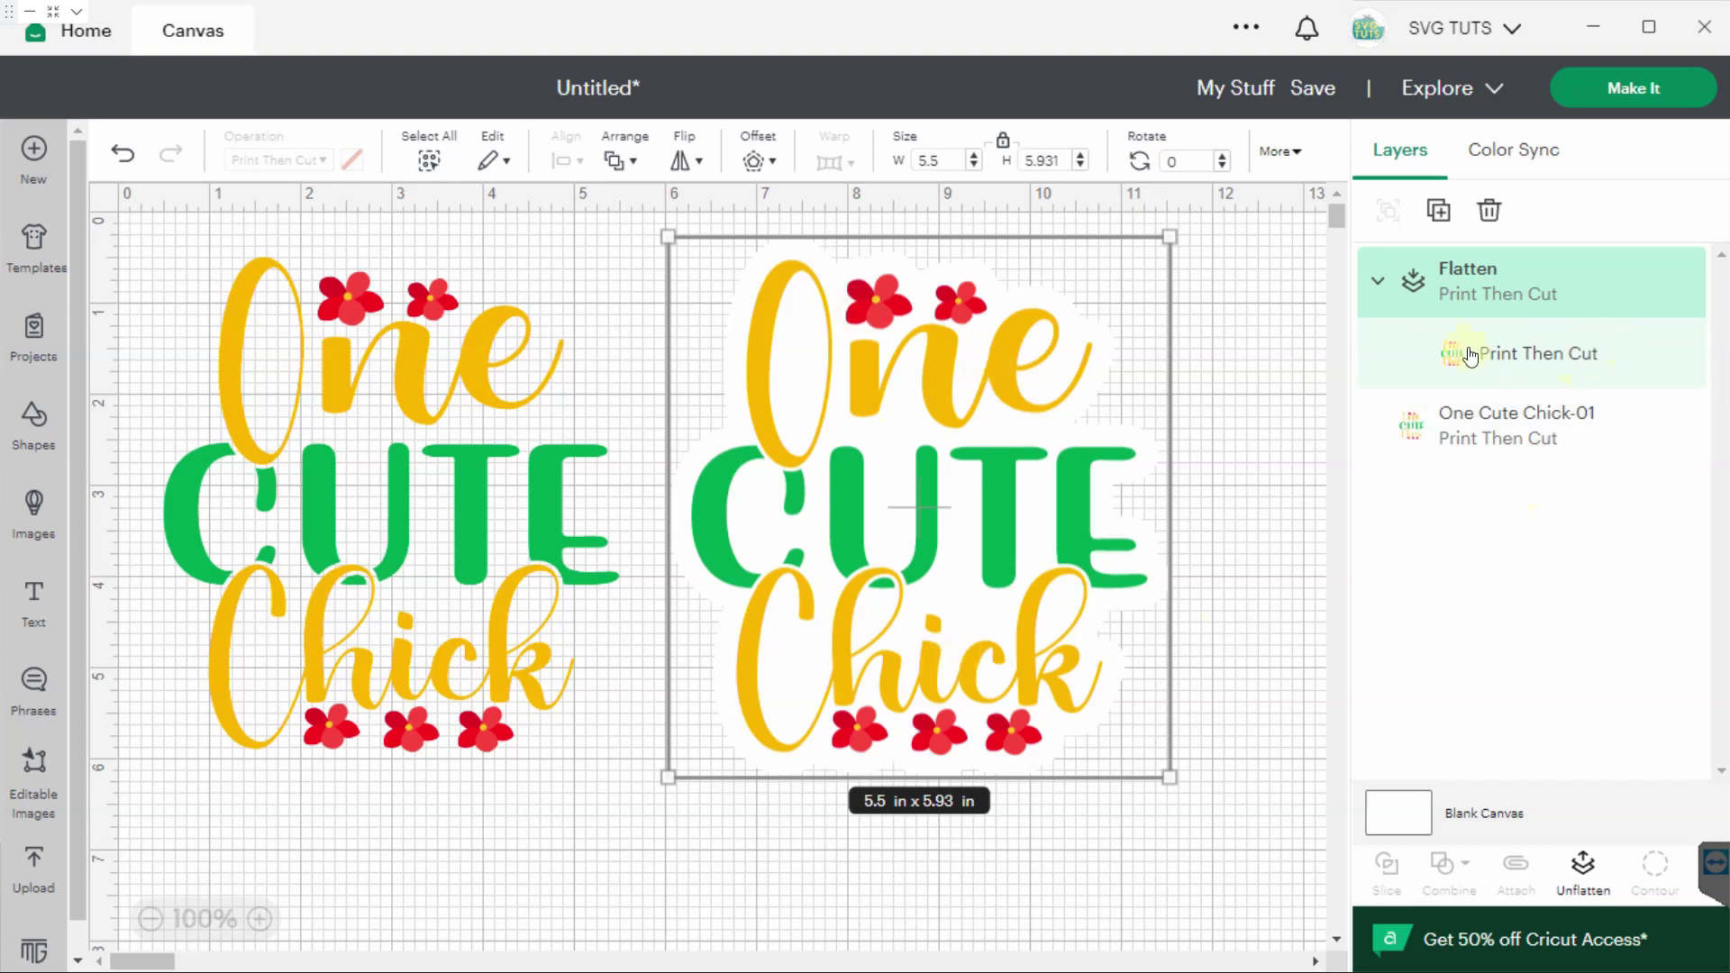
# Add a 0.25 in offset around the left chick and make it a Basic Cut layer.
pyautogui.click(1484, 417)
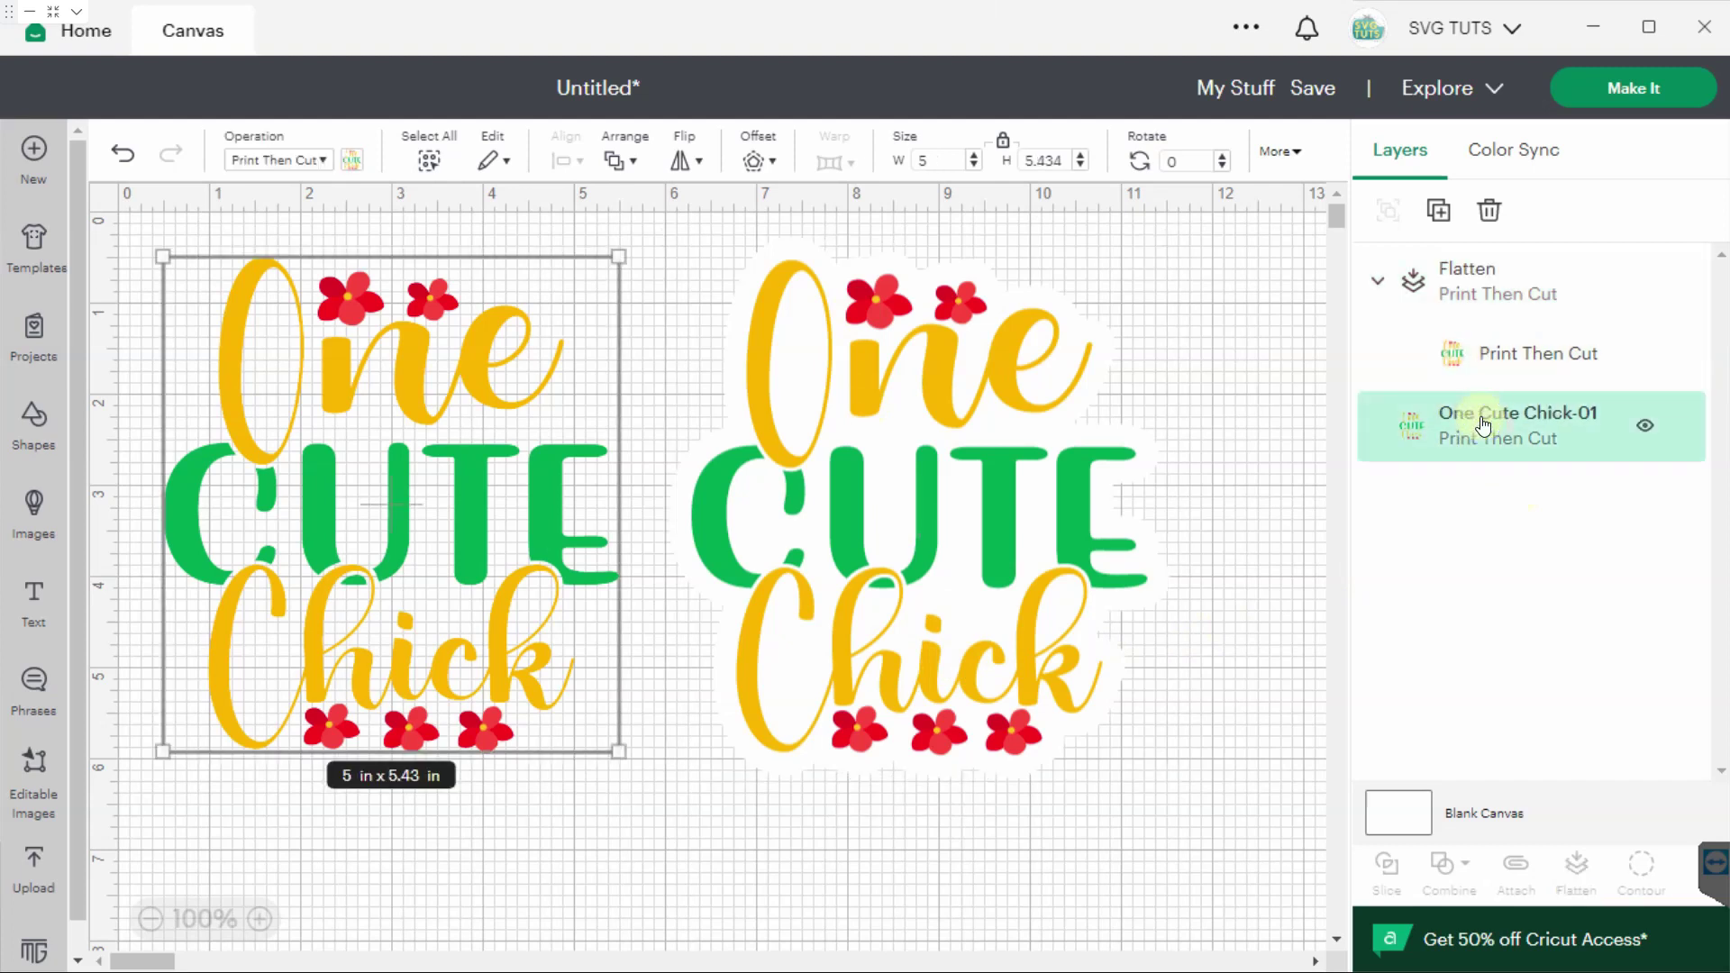
pyautogui.click(754, 161)
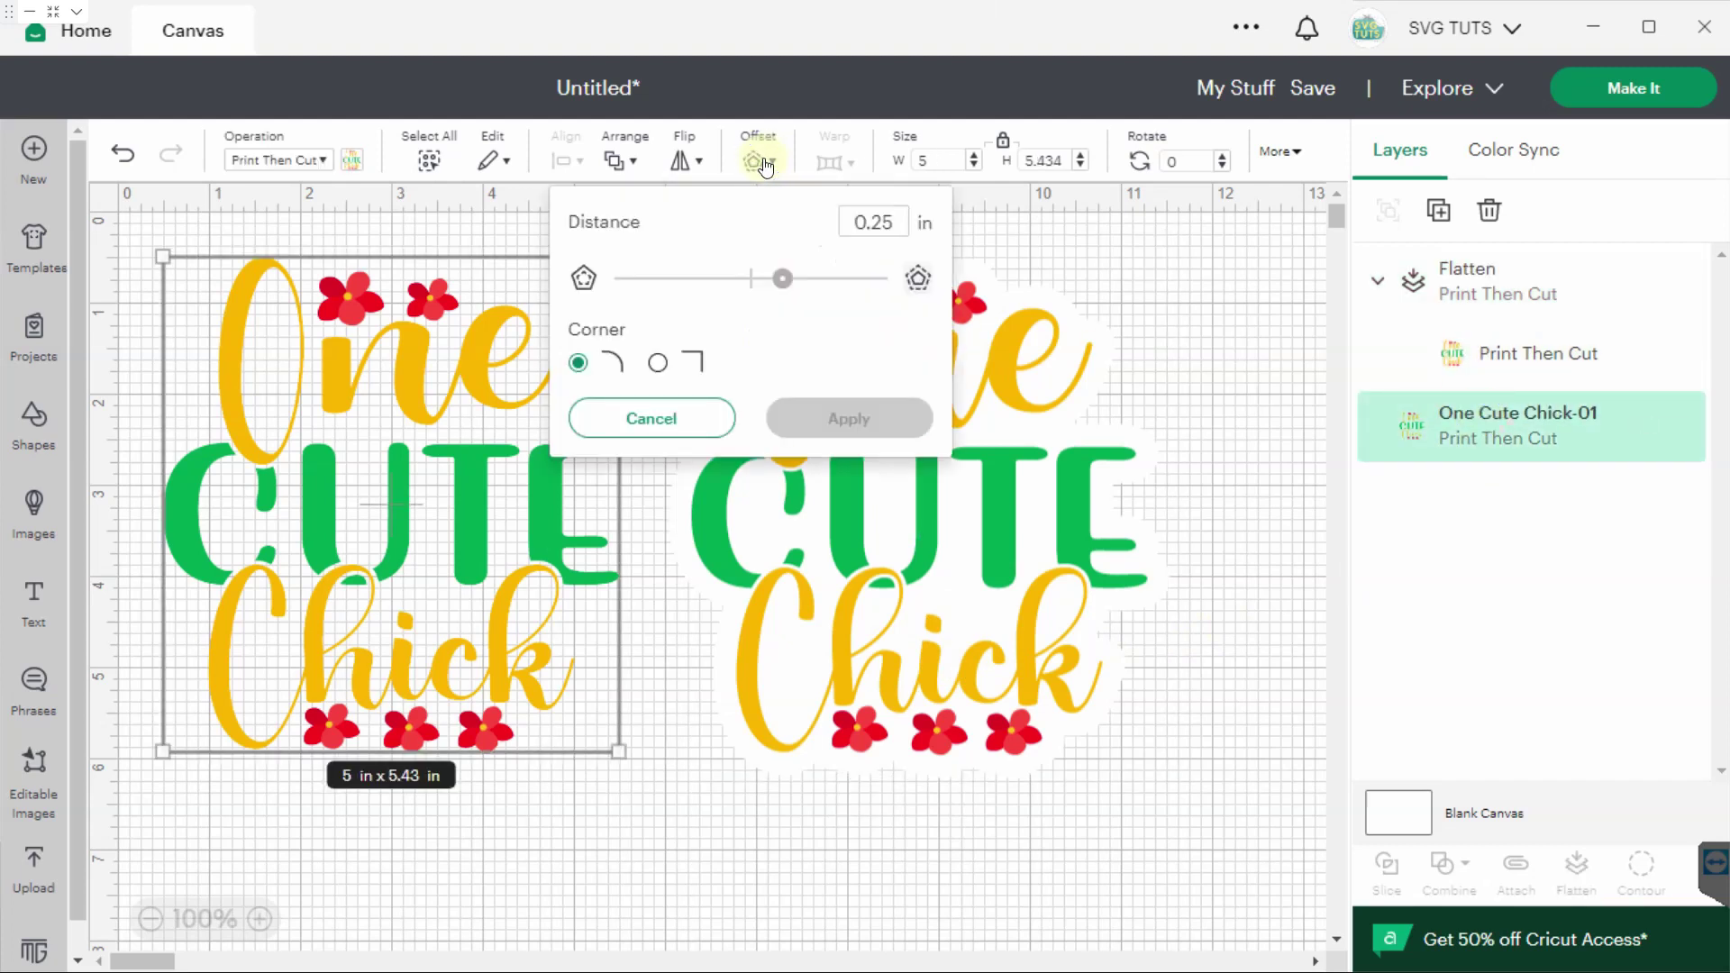
pyautogui.click(840, 420)
pyautogui.click(280, 161)
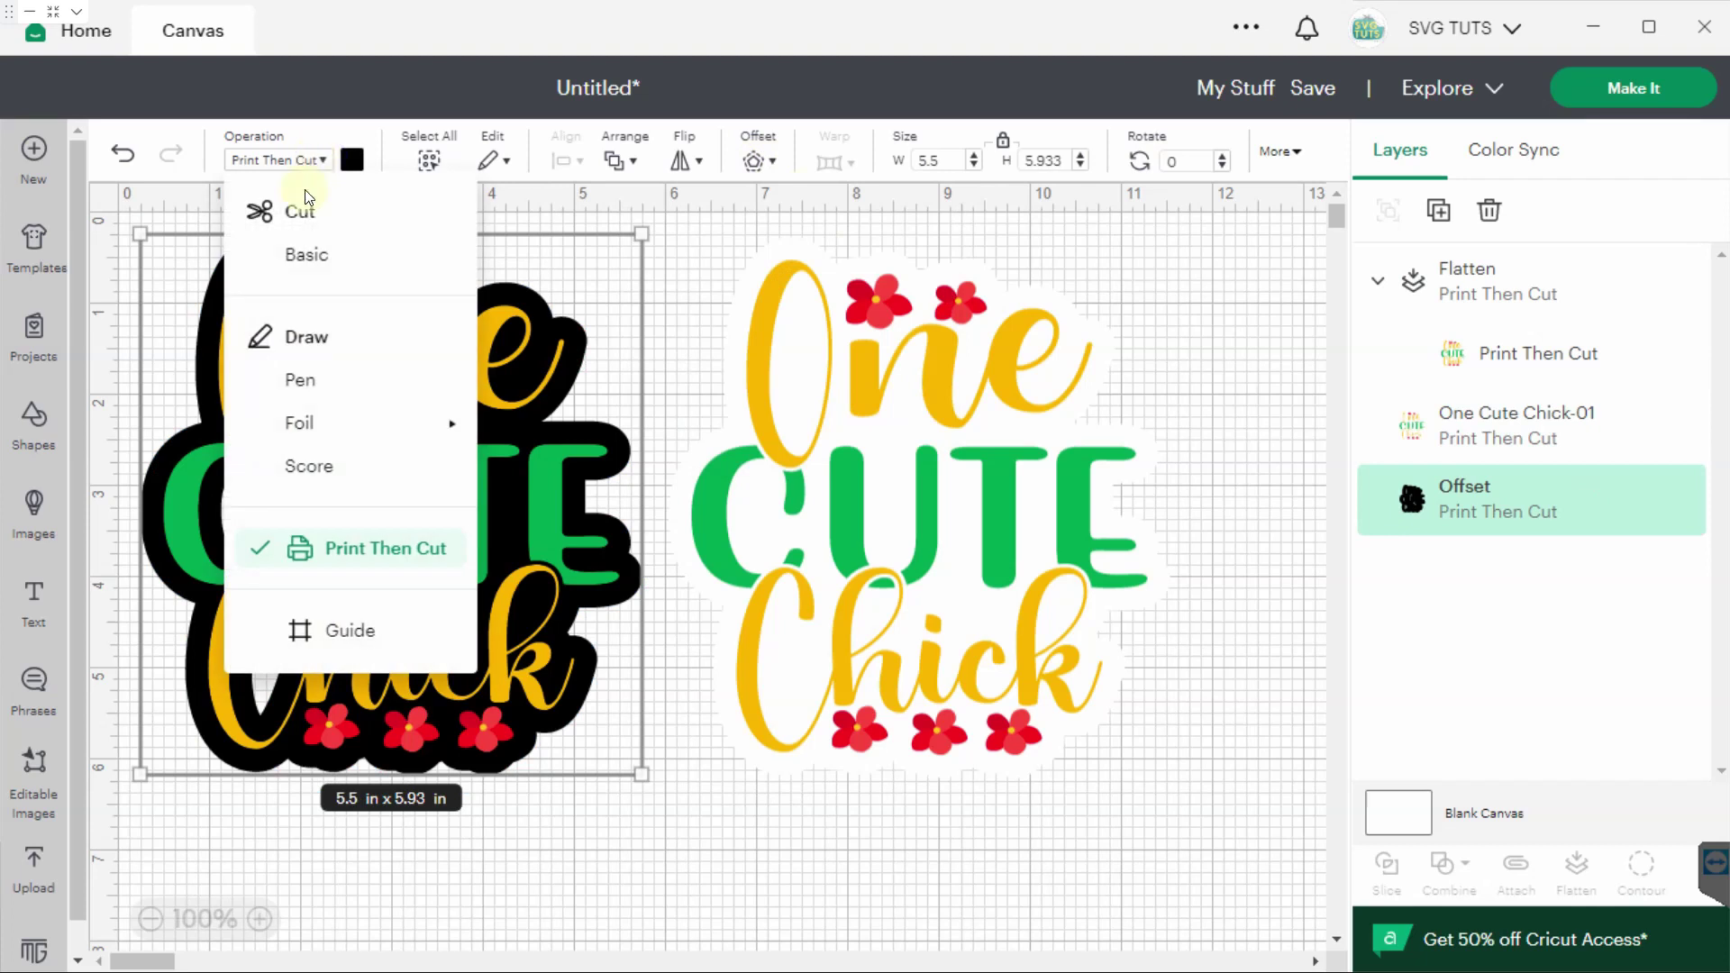
pyautogui.click(288, 255)
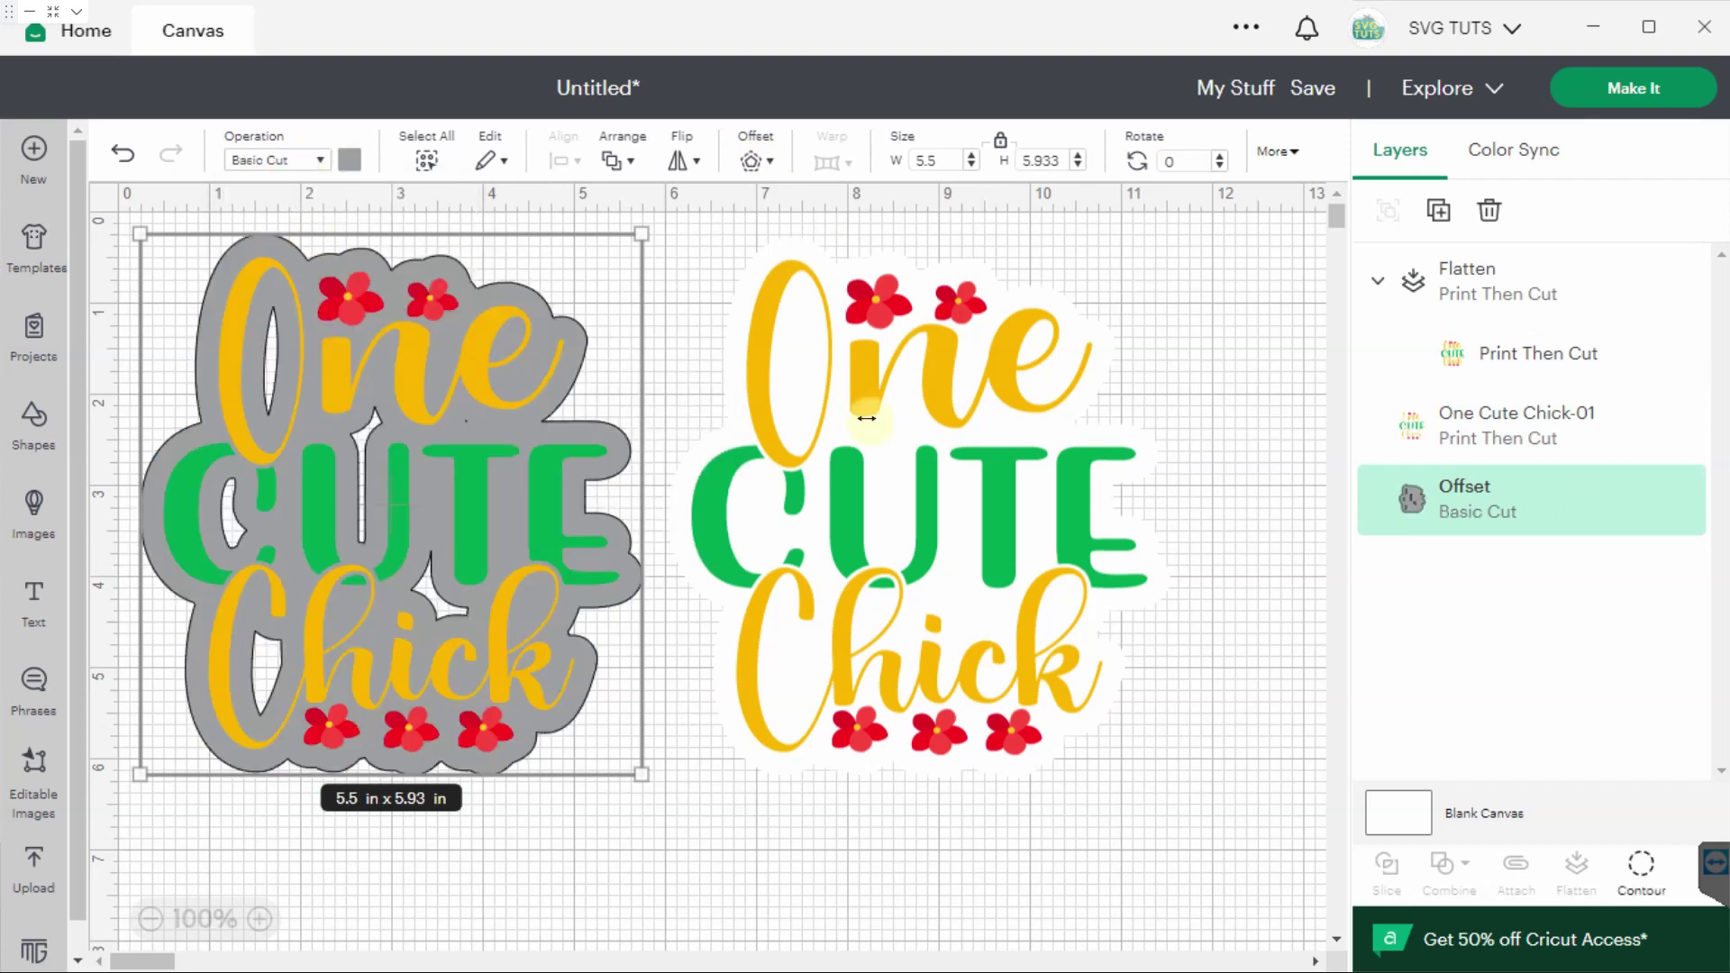
# Hide all contours of the left offset and colour it white.
pyautogui.click(1642, 867)
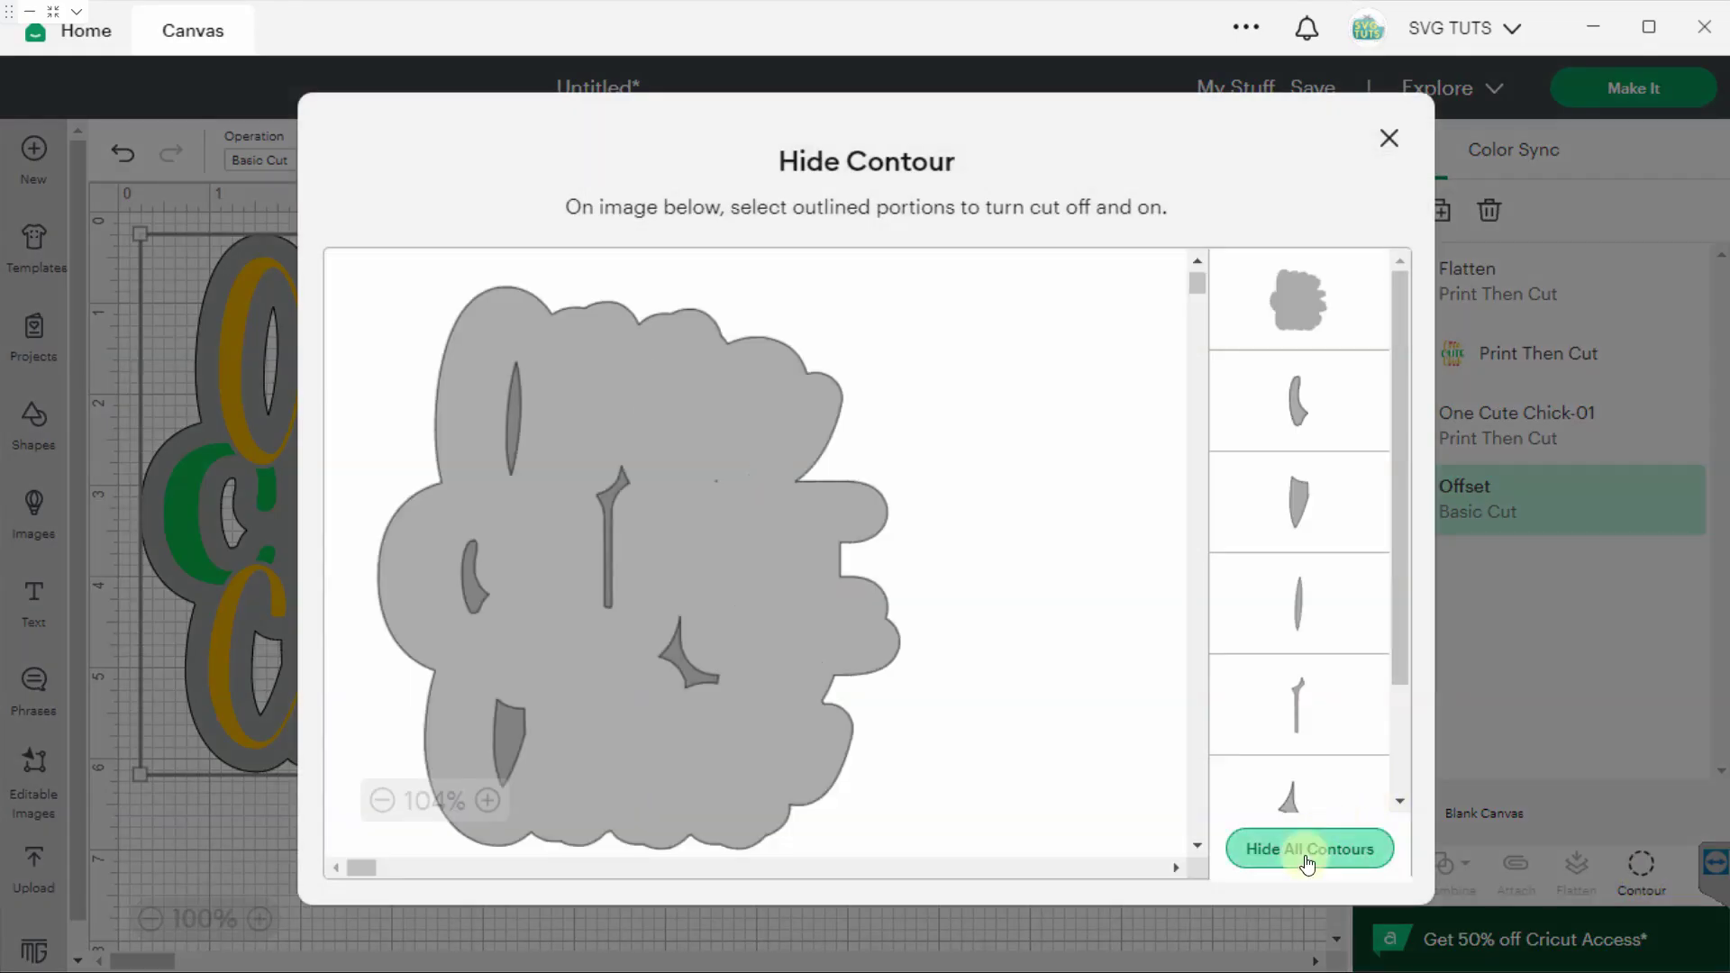
pyautogui.click(1312, 850)
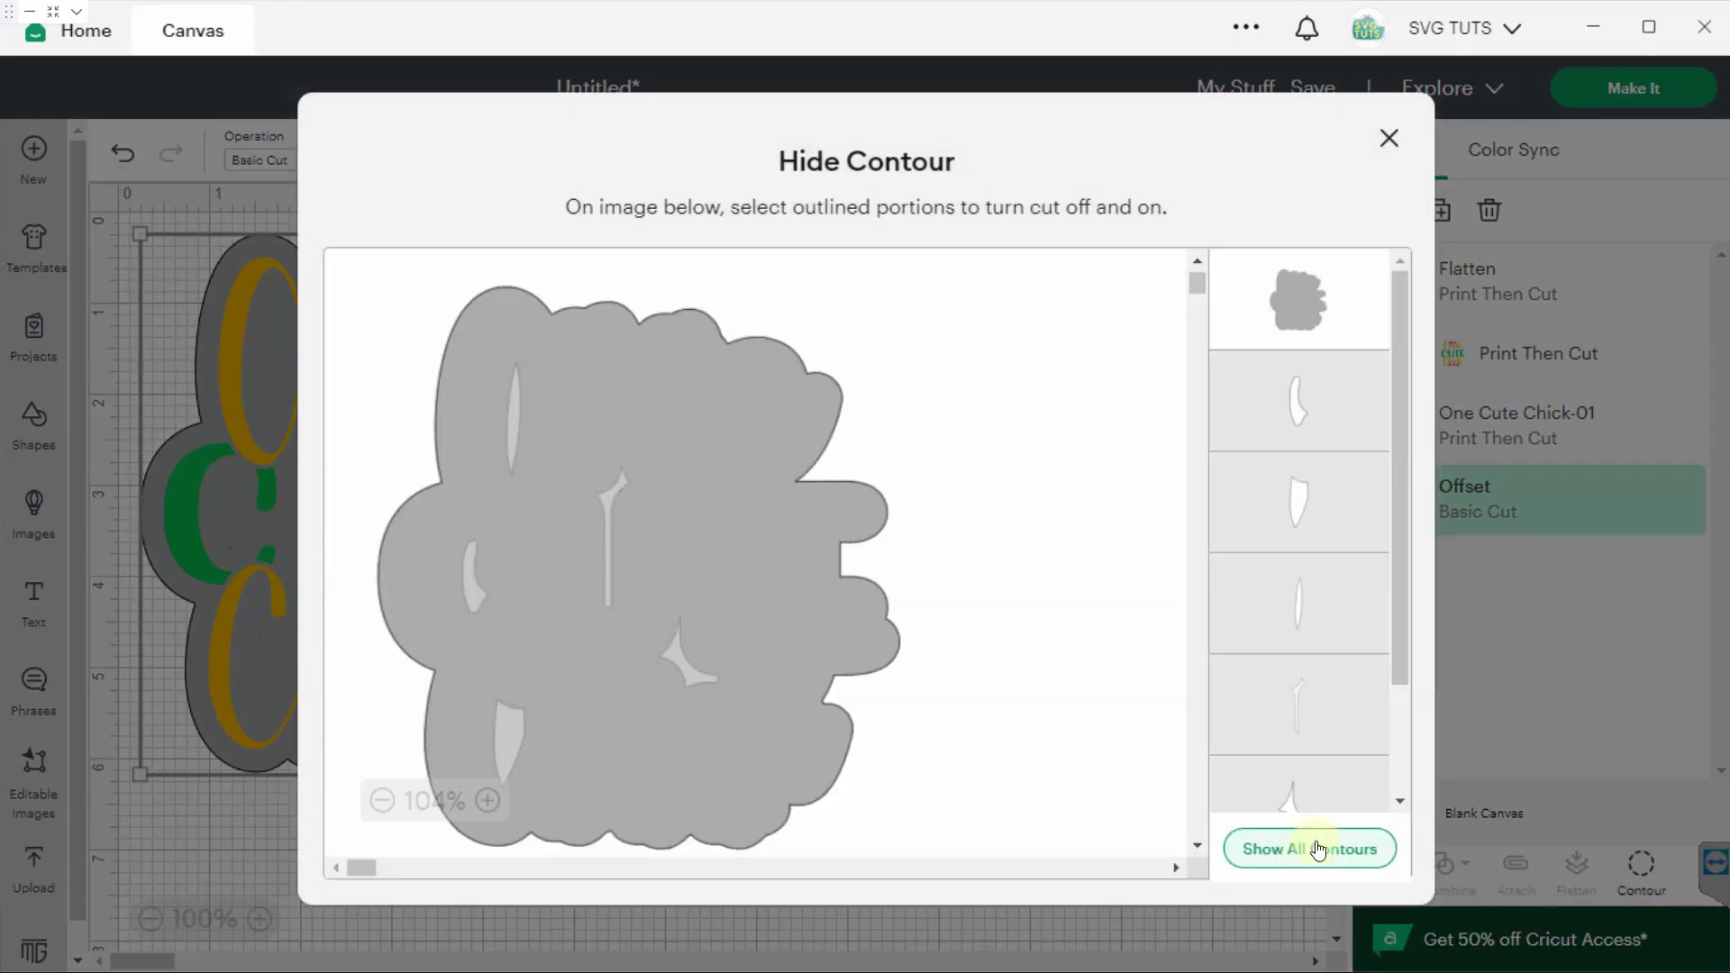
pyautogui.click(1389, 138)
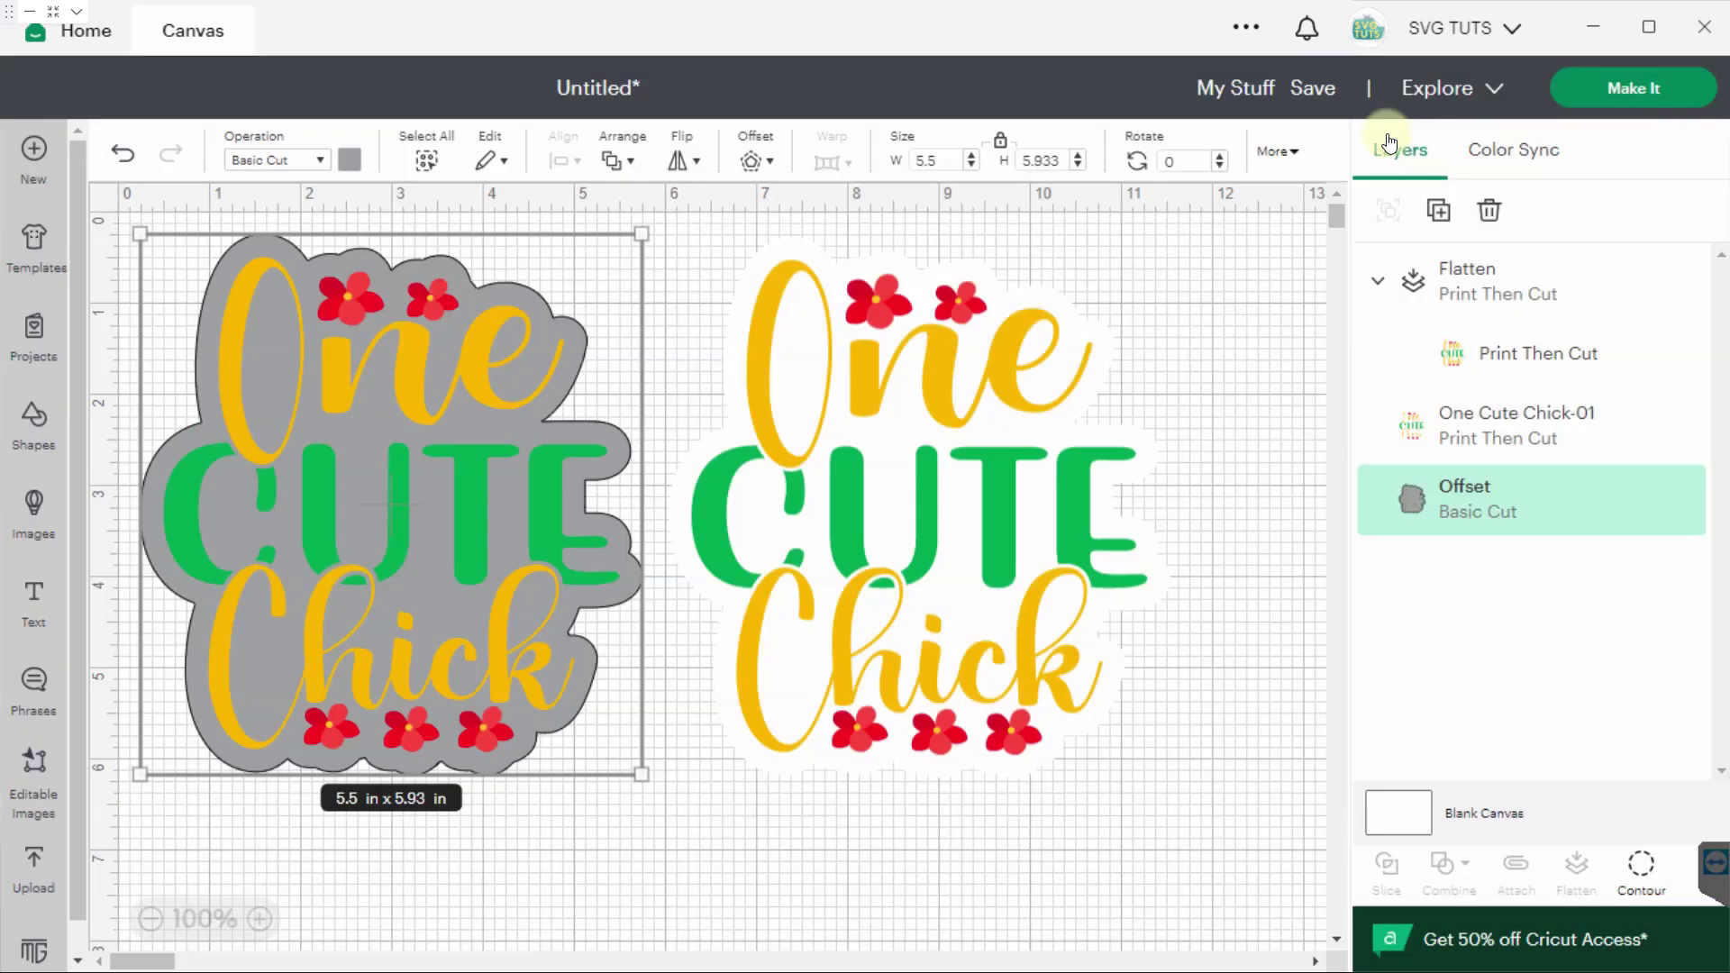
pyautogui.click(350, 160)
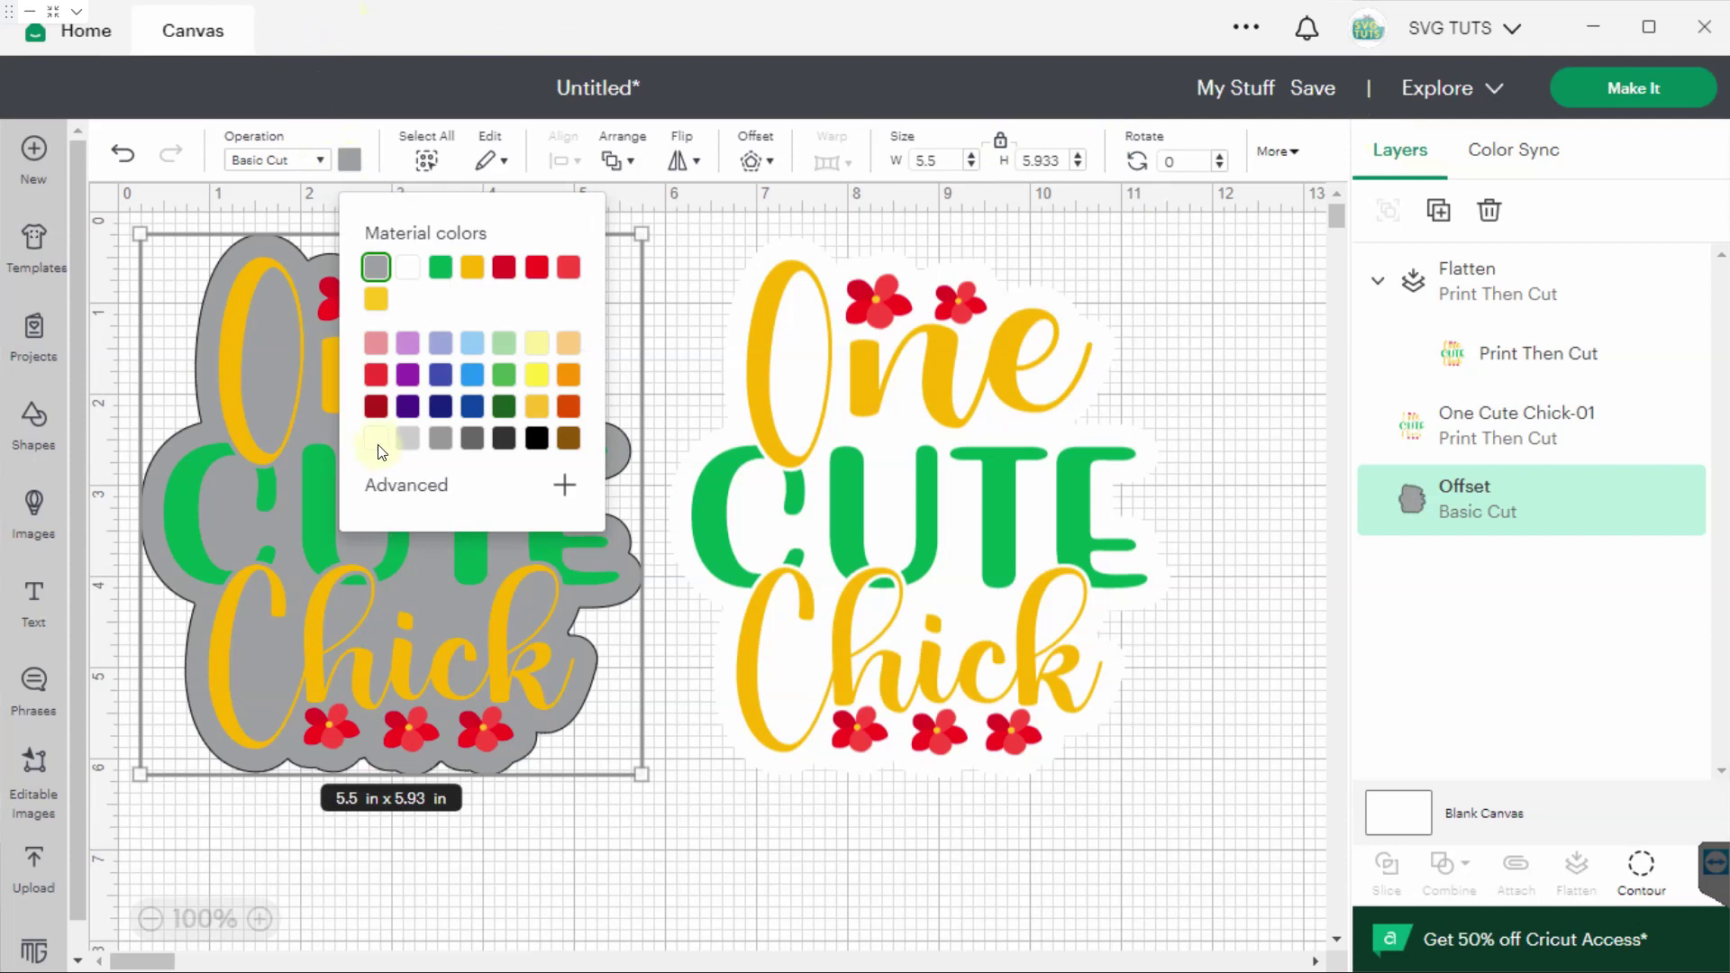
pyautogui.click(375, 438)
# Set the left offset to Print Then Cut and select it together with the chick design.
pyautogui.click(315, 161)
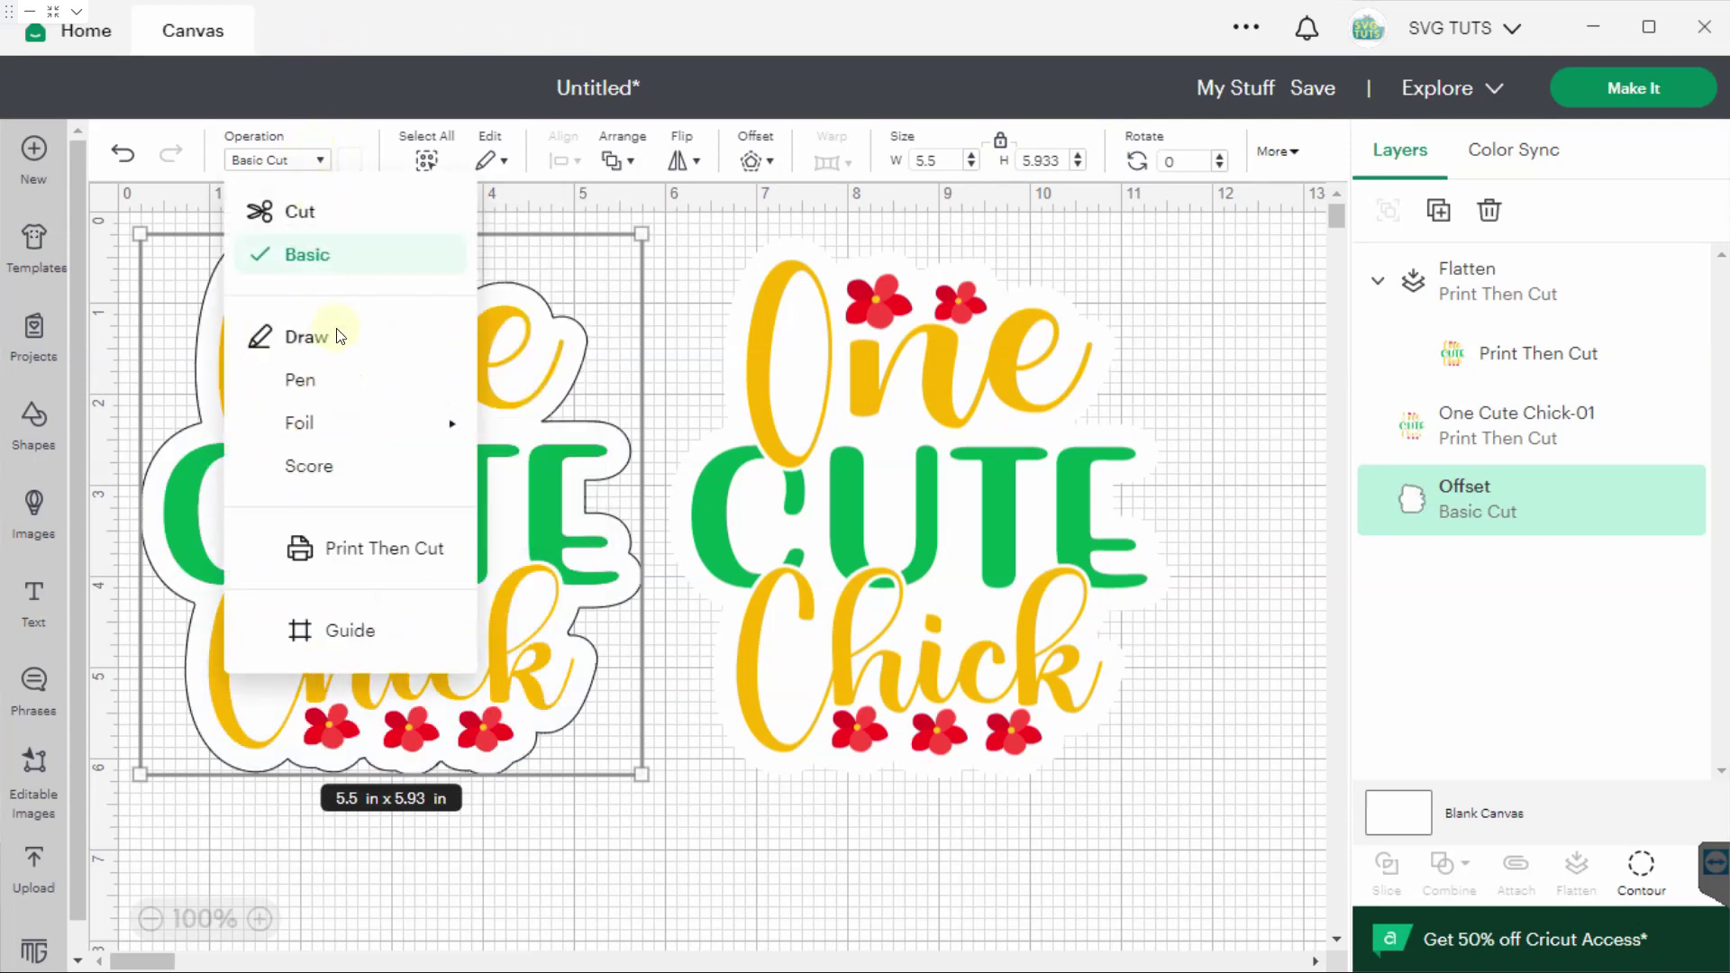
pyautogui.click(342, 551)
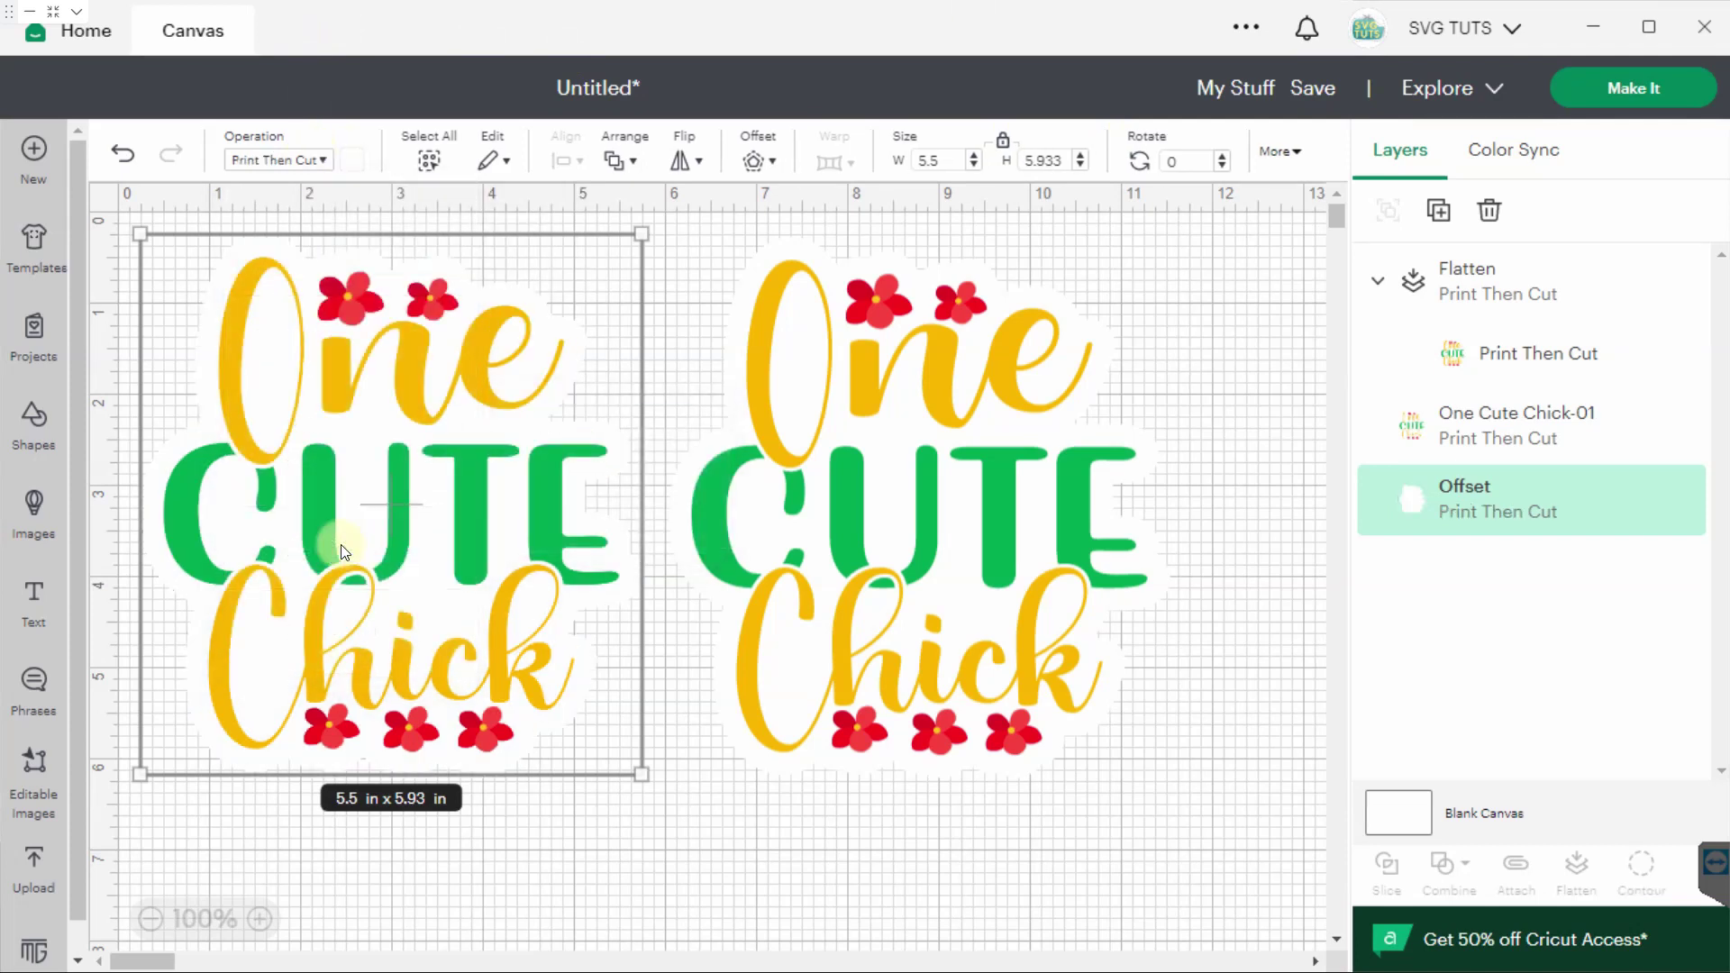
pyautogui.keyDown('shift'); pyautogui.click(1500, 434); pyautogui.keyUp('shift')
# Flatten the left chick with its offset, then attach both flattened stickers.
pyautogui.click(1576, 867)
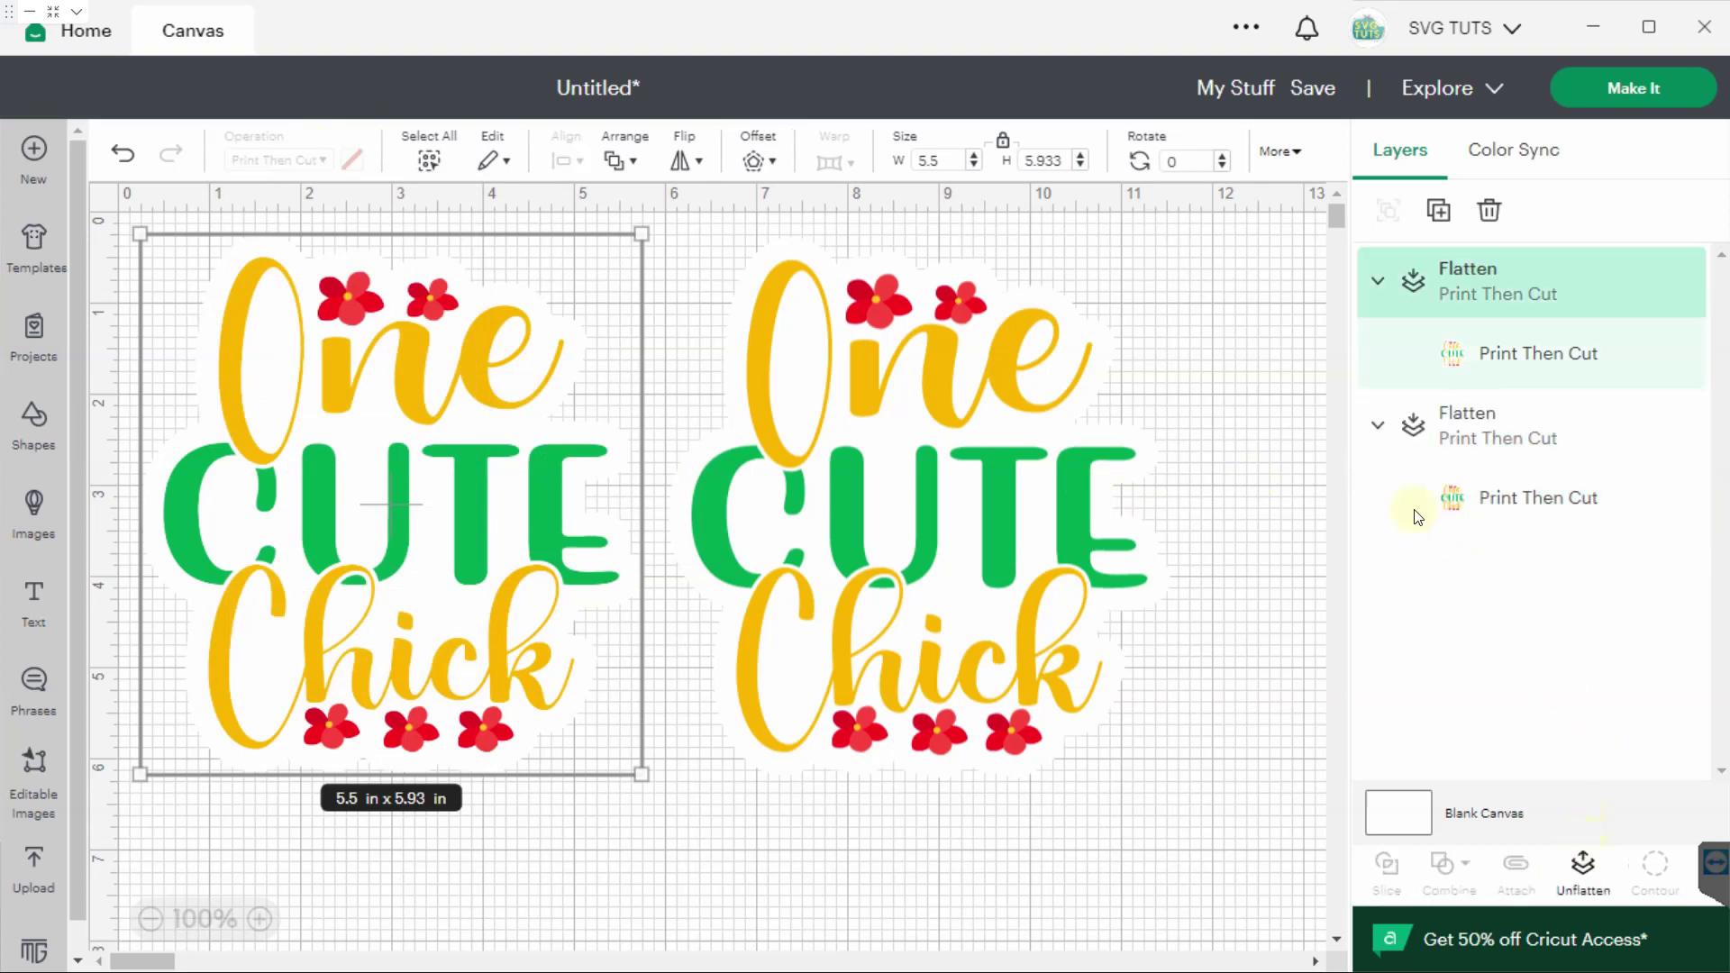
pyautogui.keyDown('shift'); pyautogui.click(1160, 762); pyautogui.keyUp('shift')
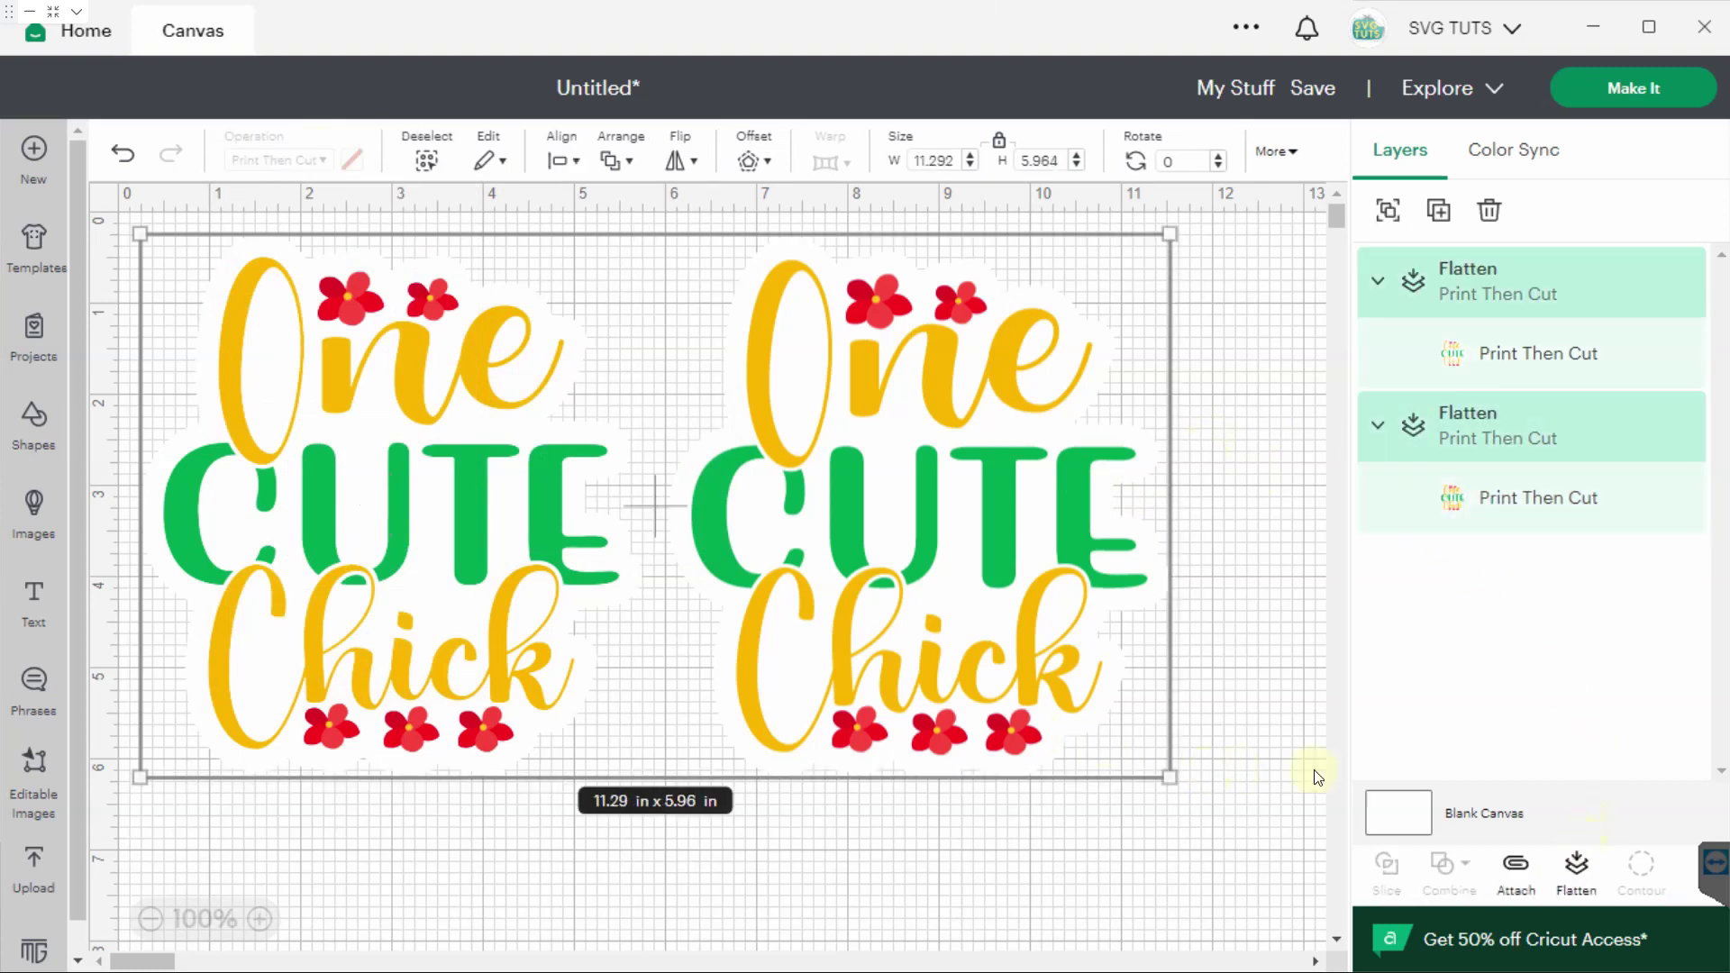
pyautogui.click(1517, 867)
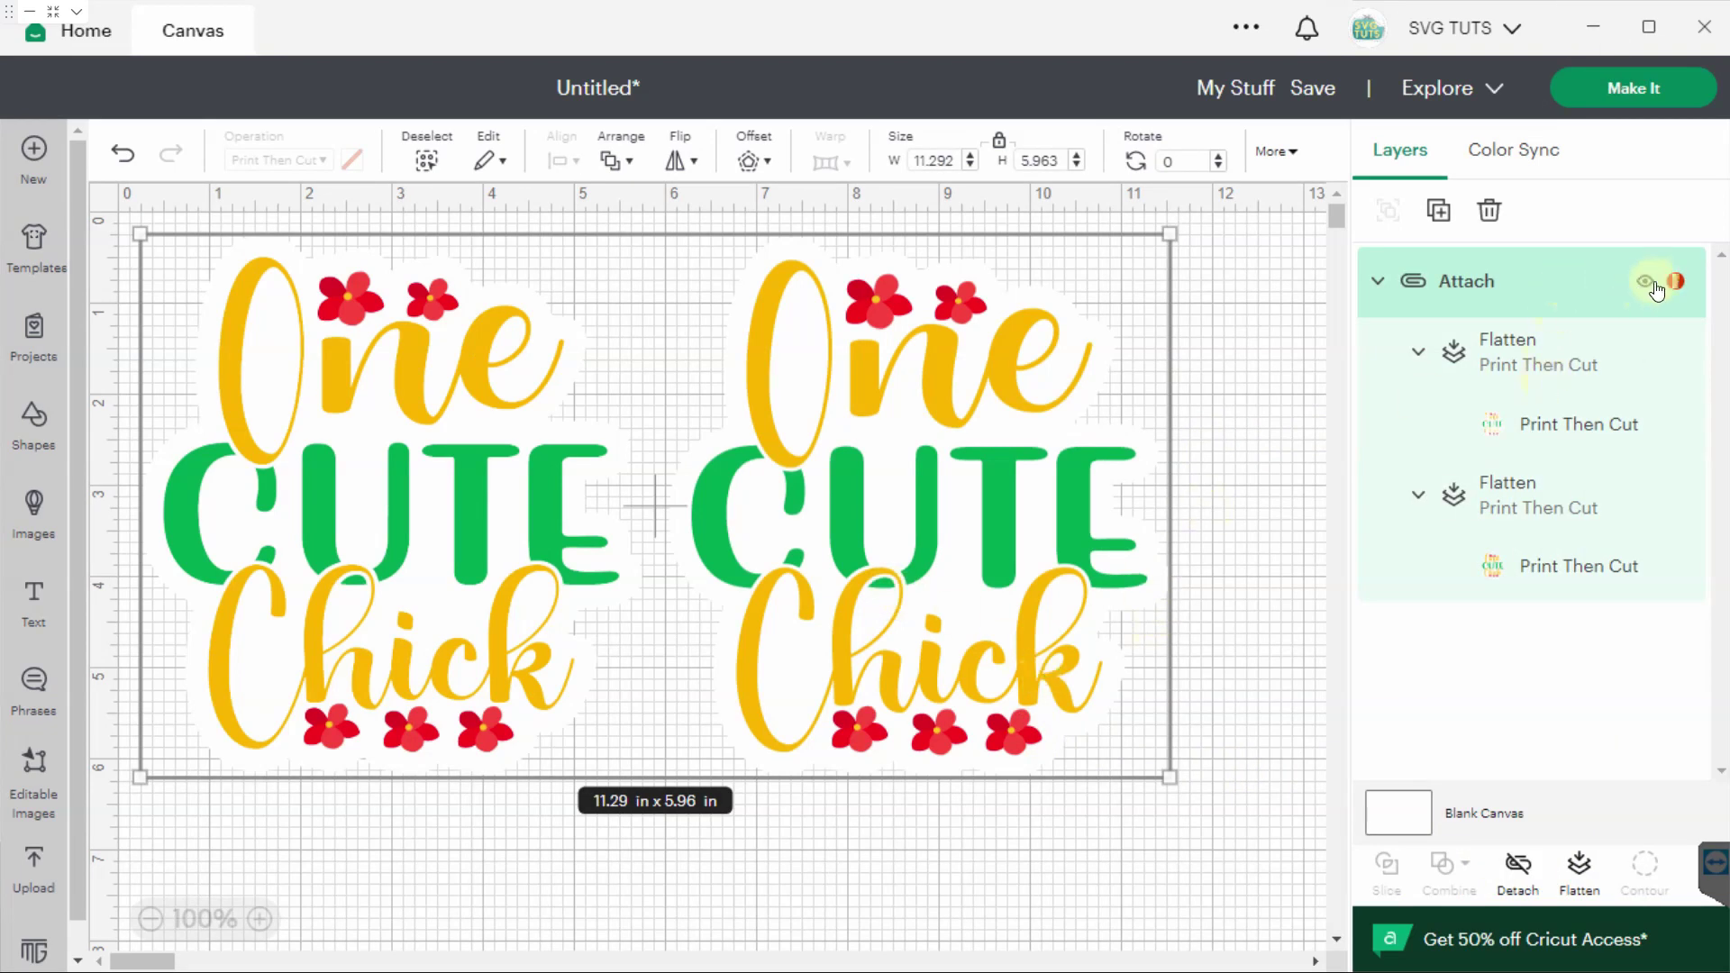
# Auto-resize the attached stickers to 9.93 x 5.24 in for letter paper and proceed with Make It.
pyautogui.click(1677, 287)
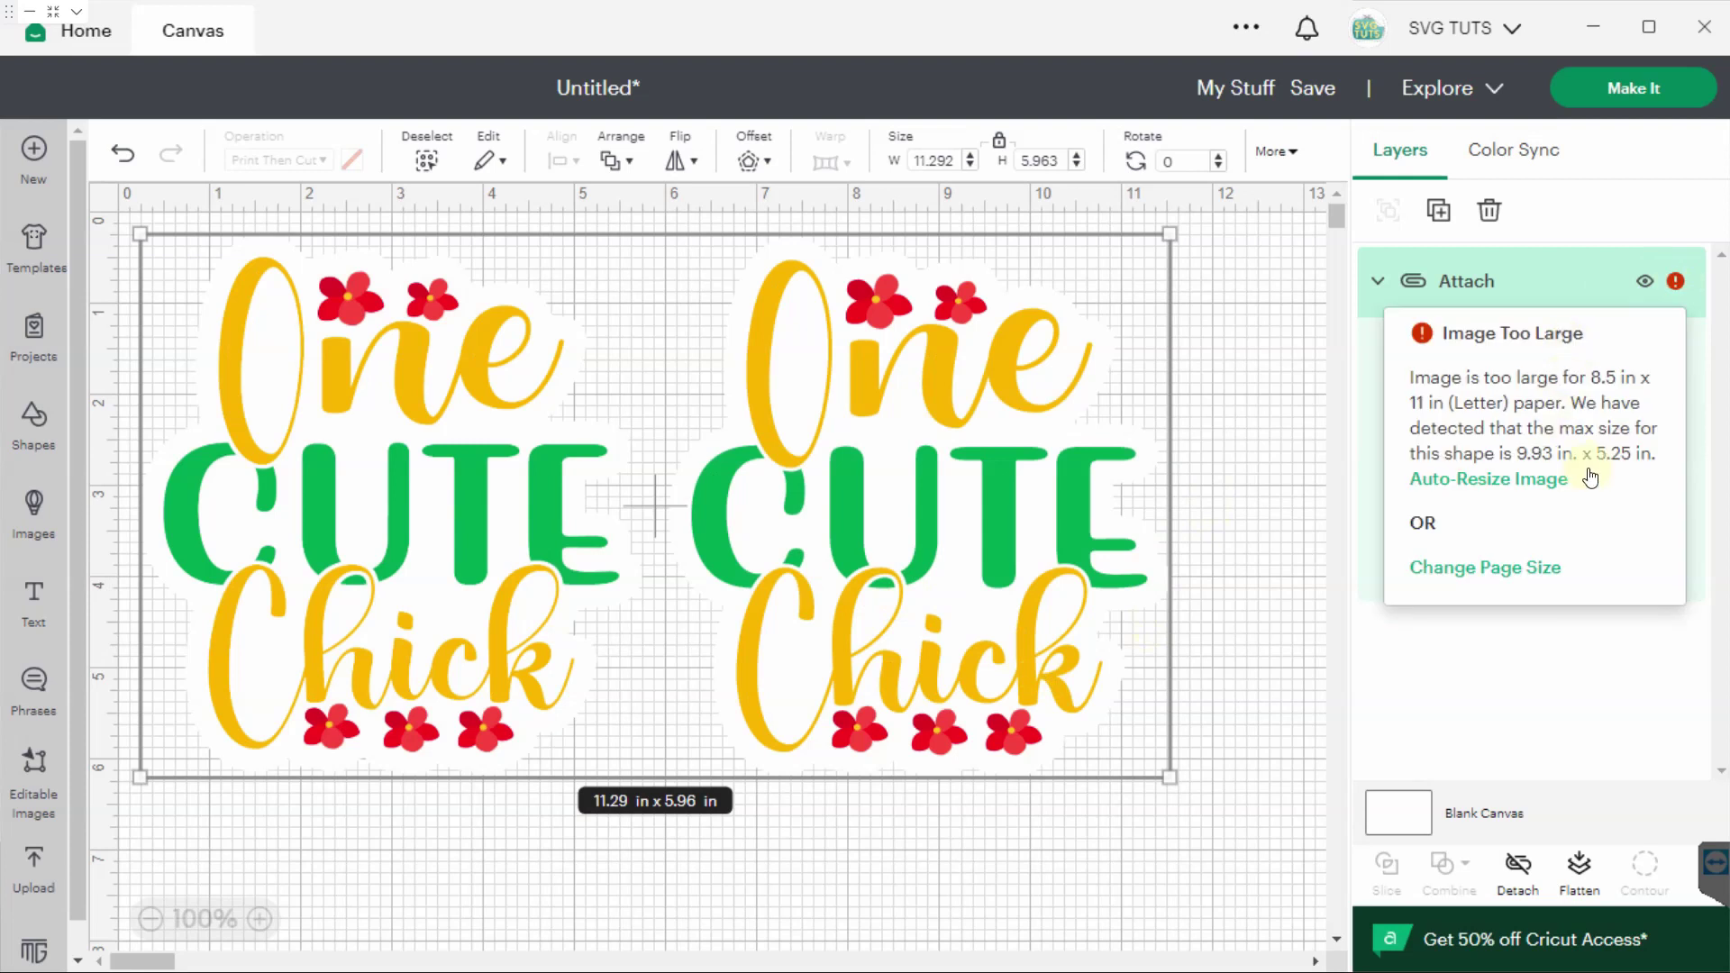
pyautogui.click(1525, 482)
pyautogui.click(1634, 88)
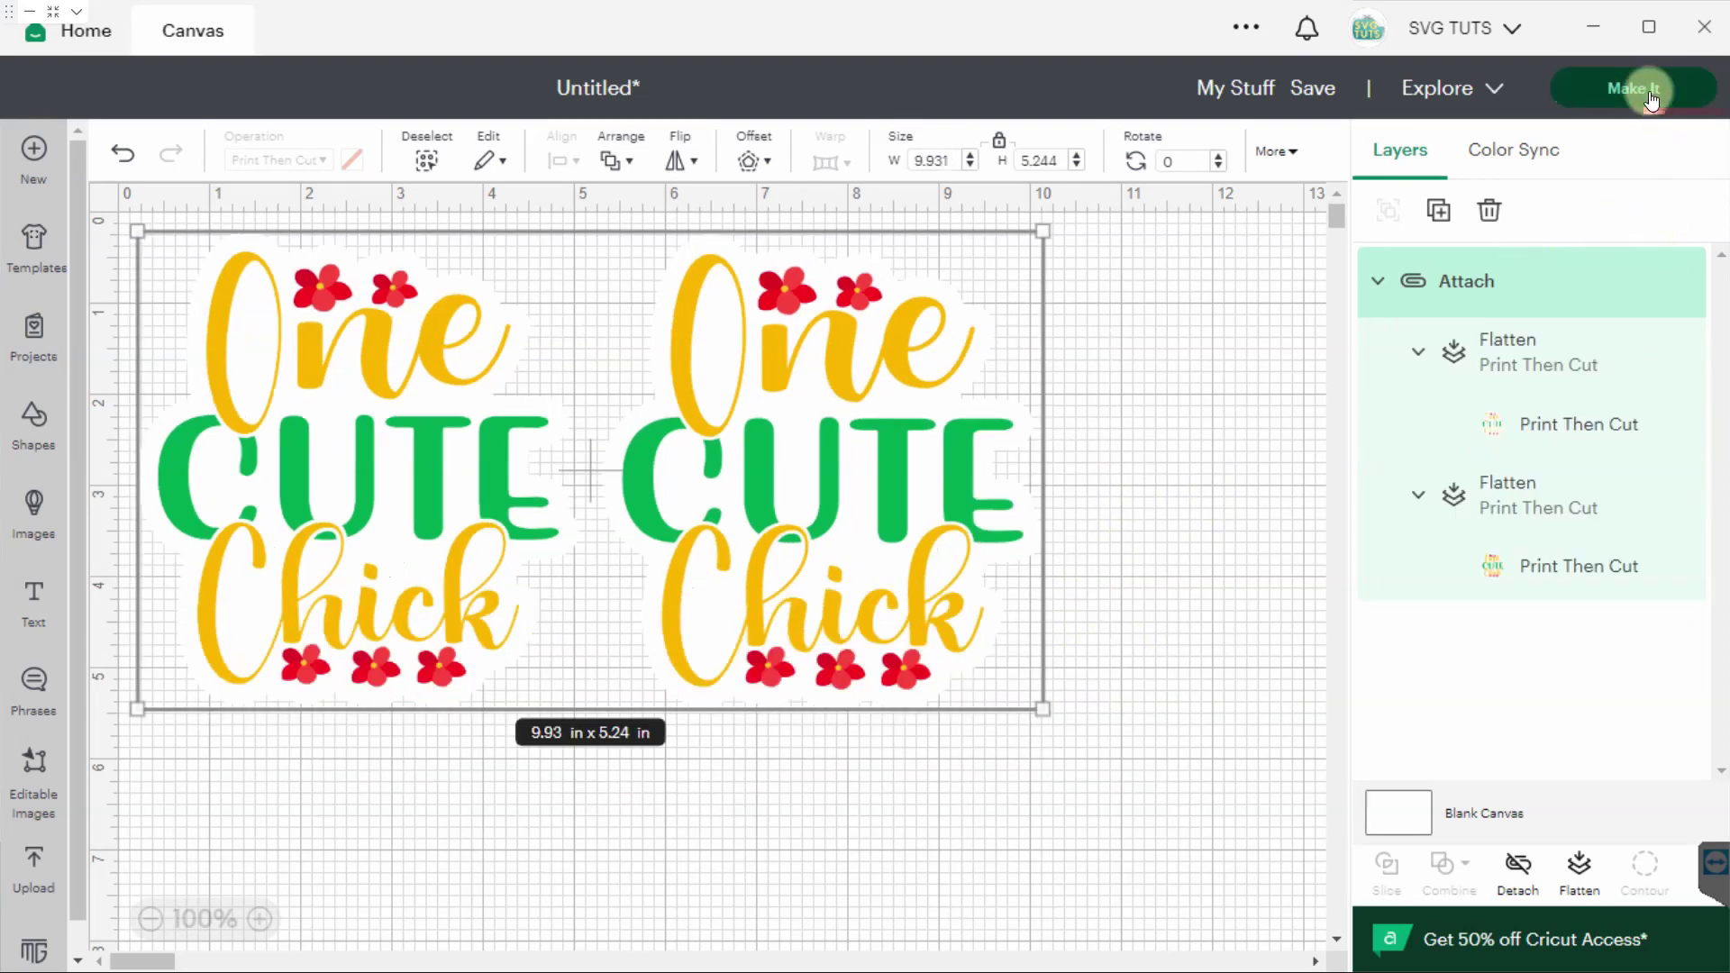
pyautogui.moveTo(1721, 242); pyautogui.dragTo(1724, 361)
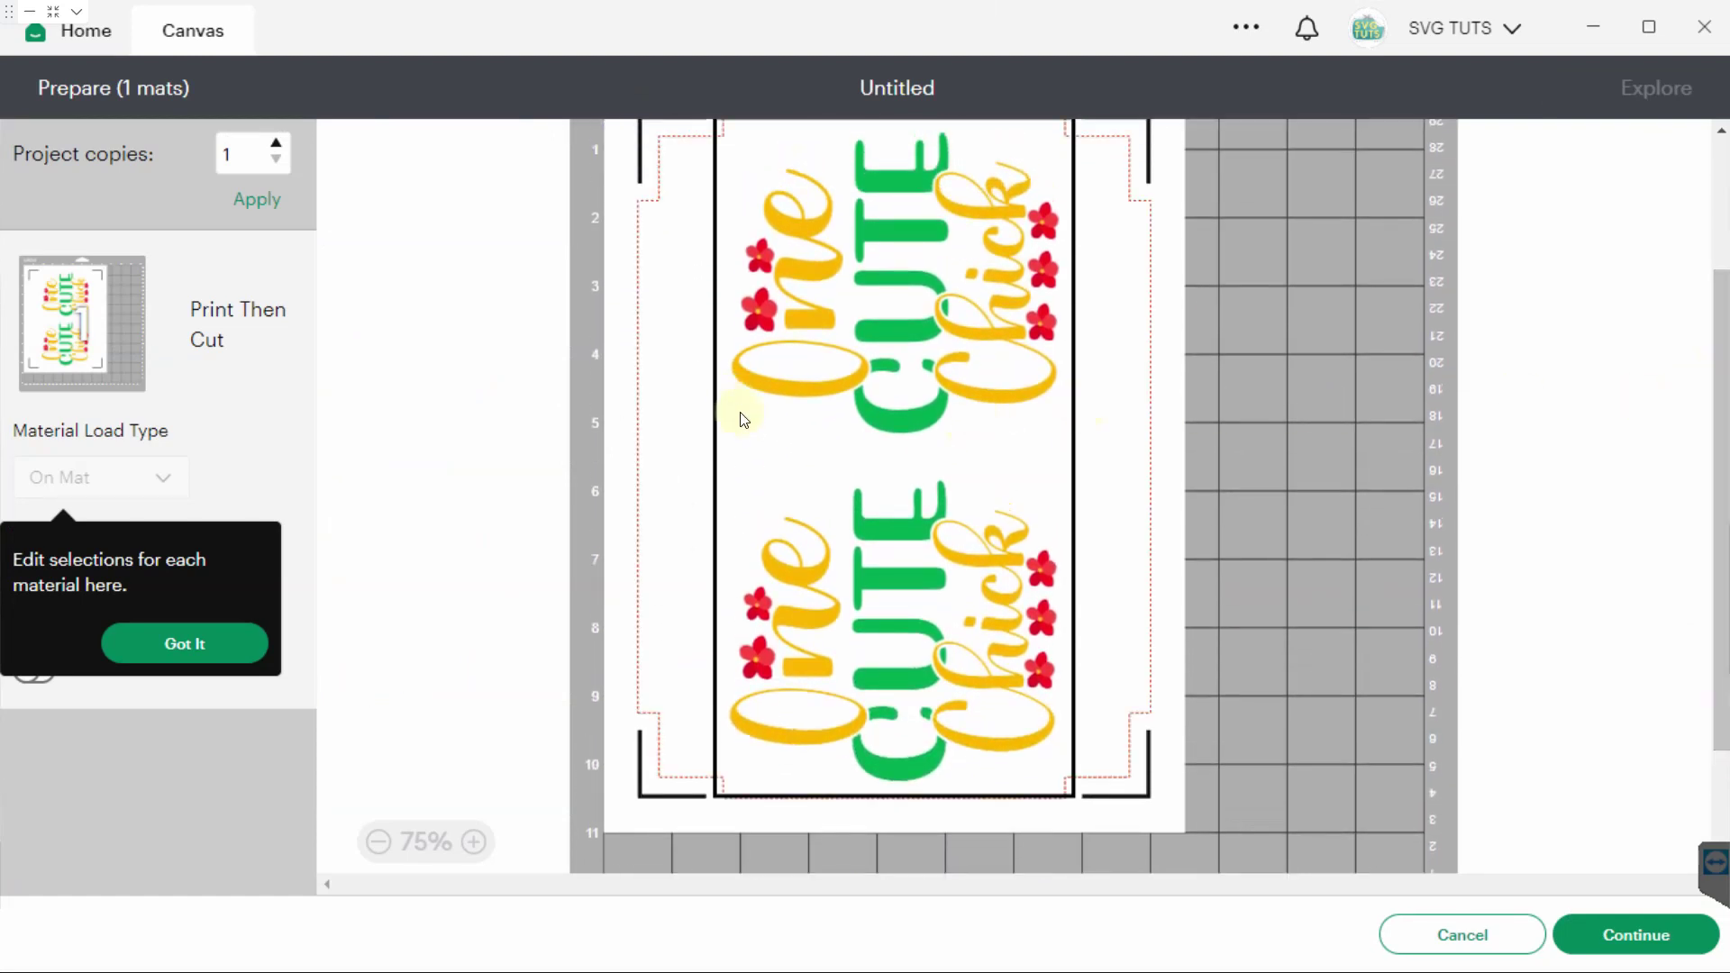